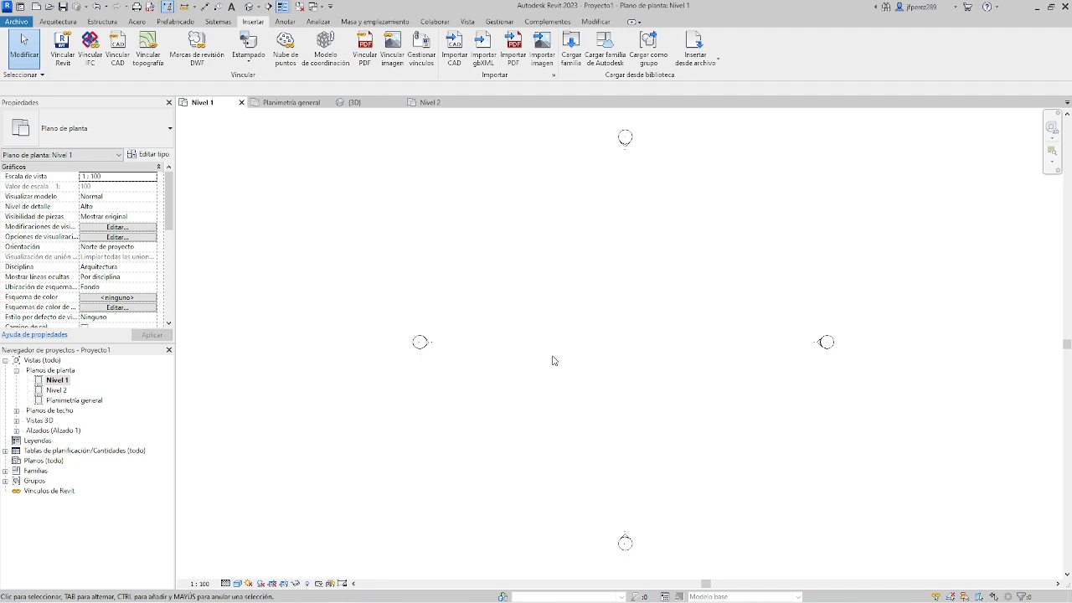
key(alt+Tab)
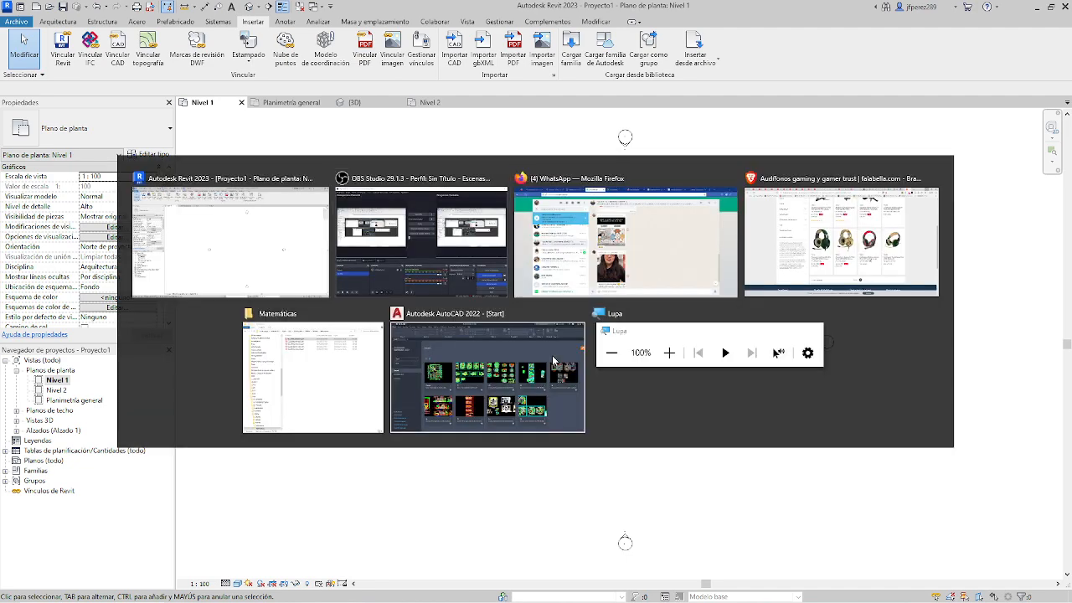
key(alt+Tab)
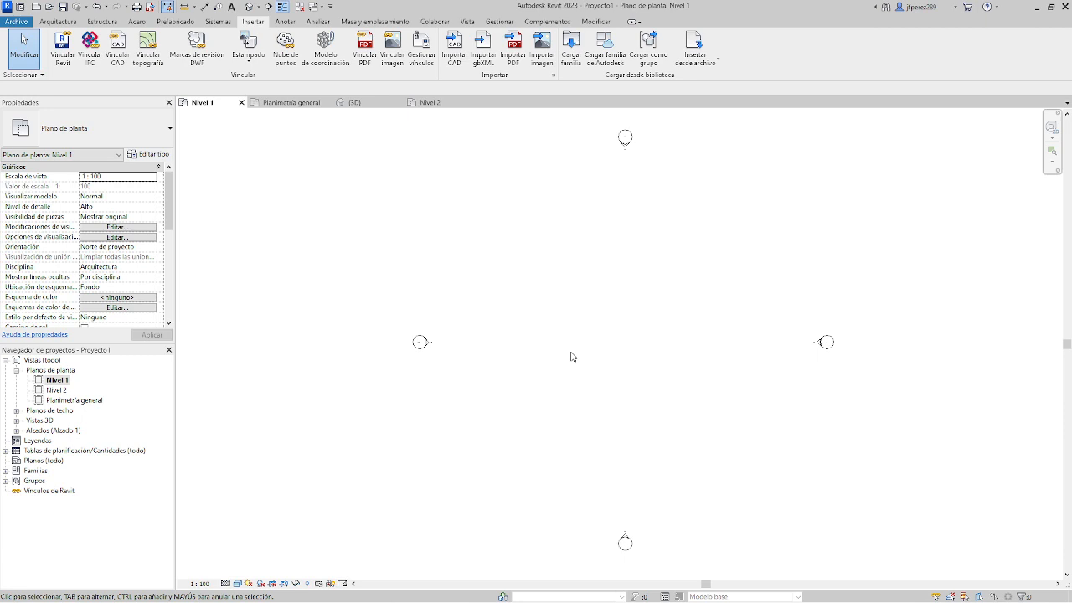
Start a CAD import and select Planta1.dwg in the Grupo 2 folder.
click(57, 22)
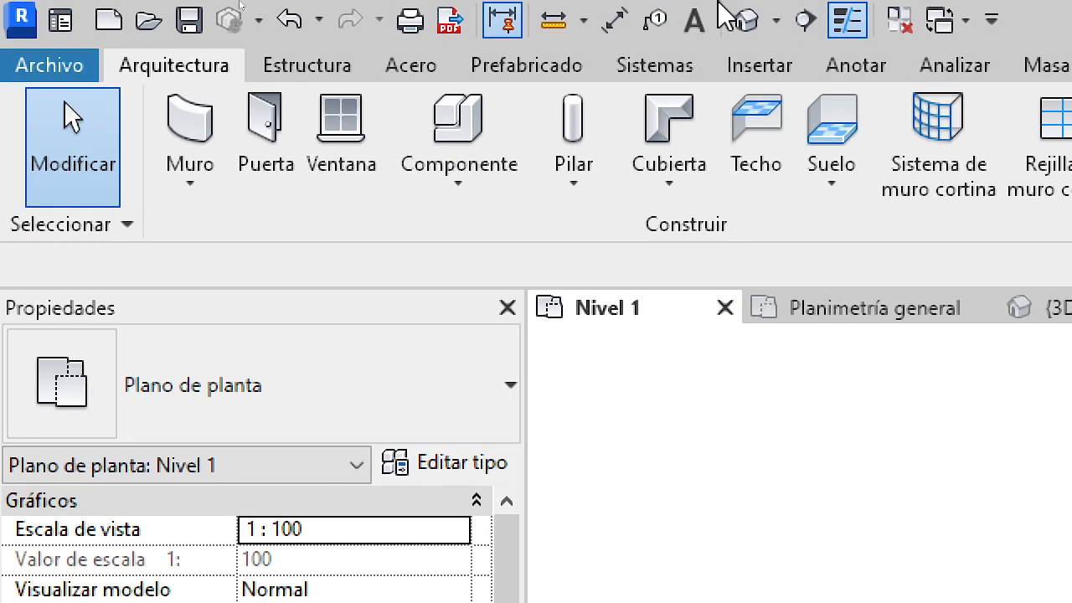
click(490, 44)
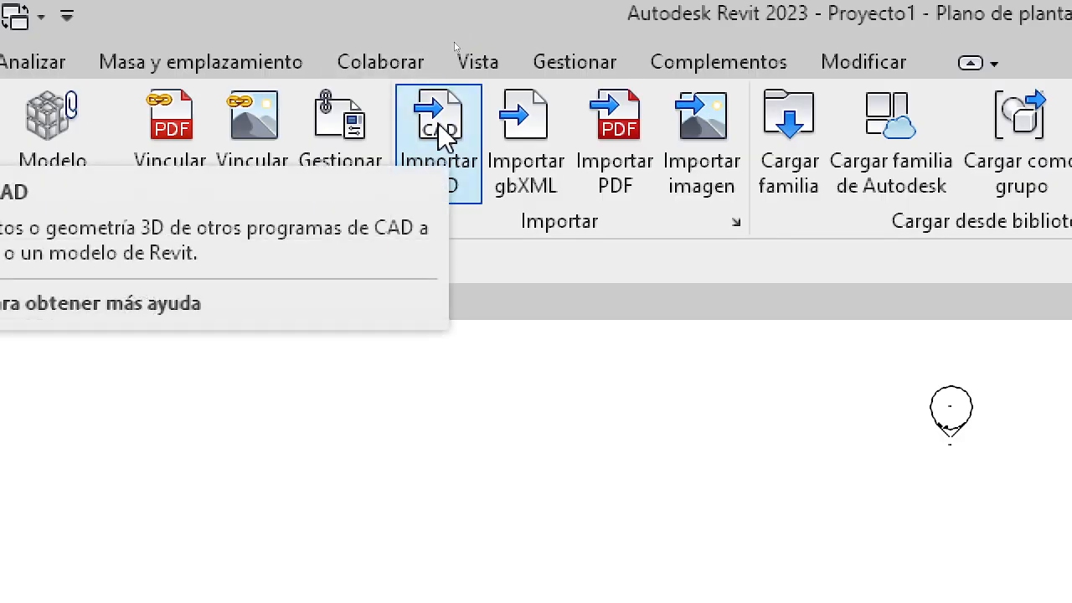
click(439, 134)
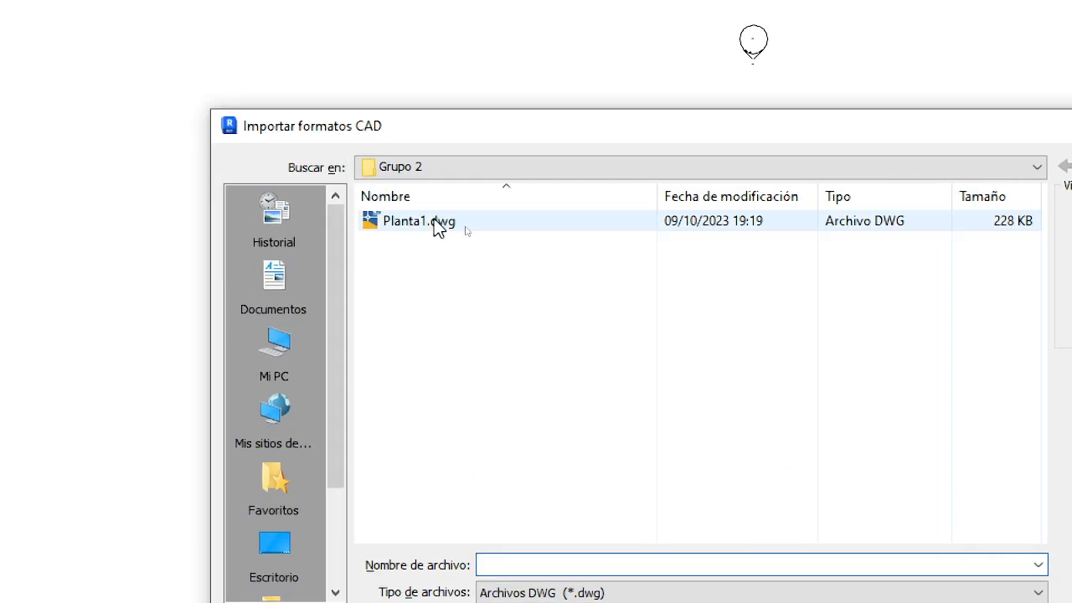
click(464, 229)
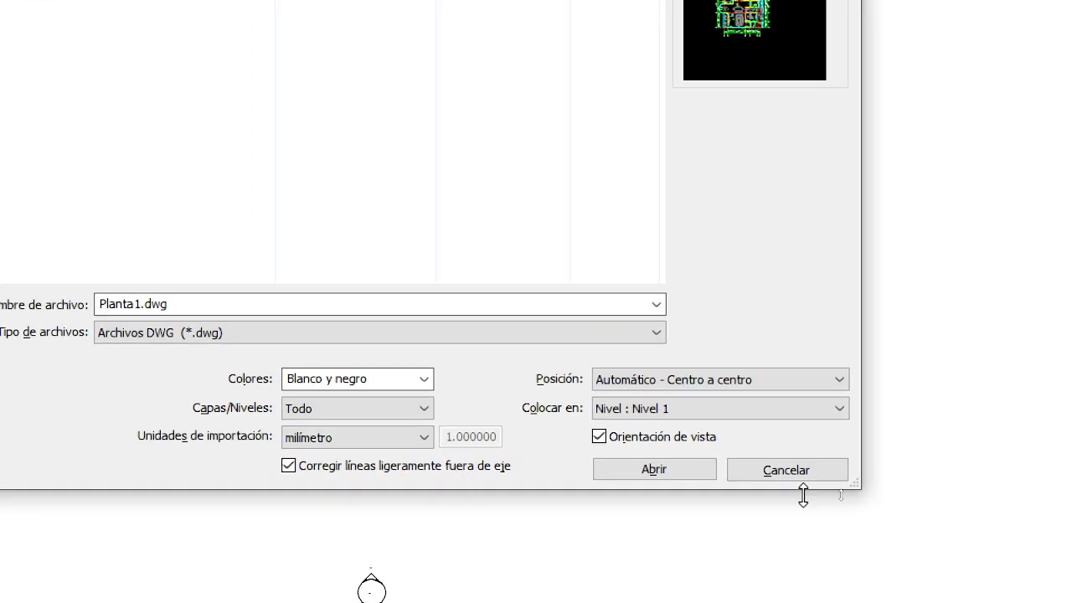
Try the Mantener and Invertir colour options for the import and return to Blanco y negro.
click(423, 381)
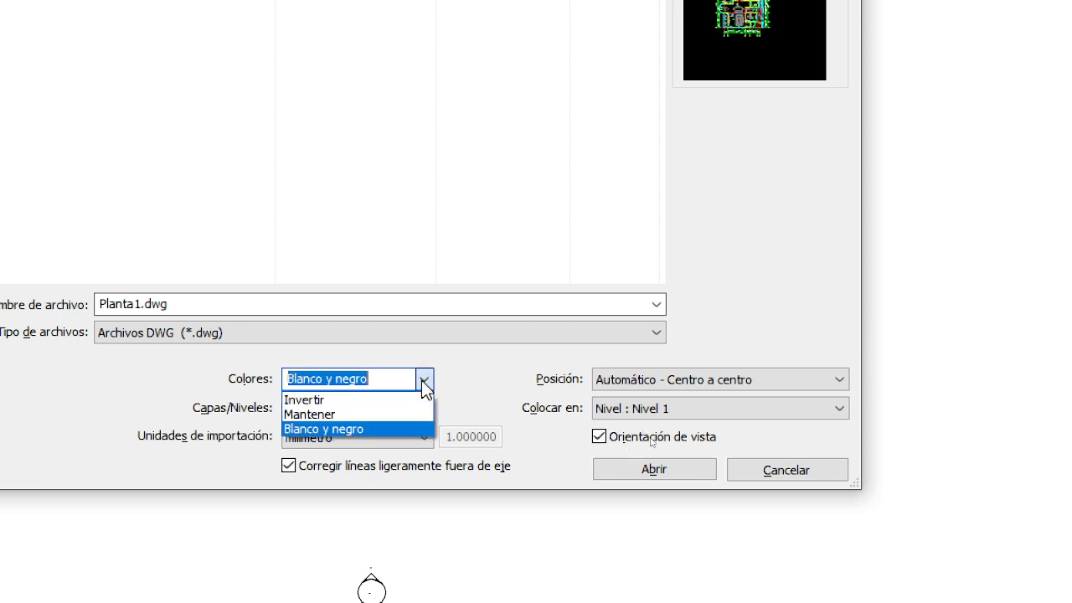
click(350, 415)
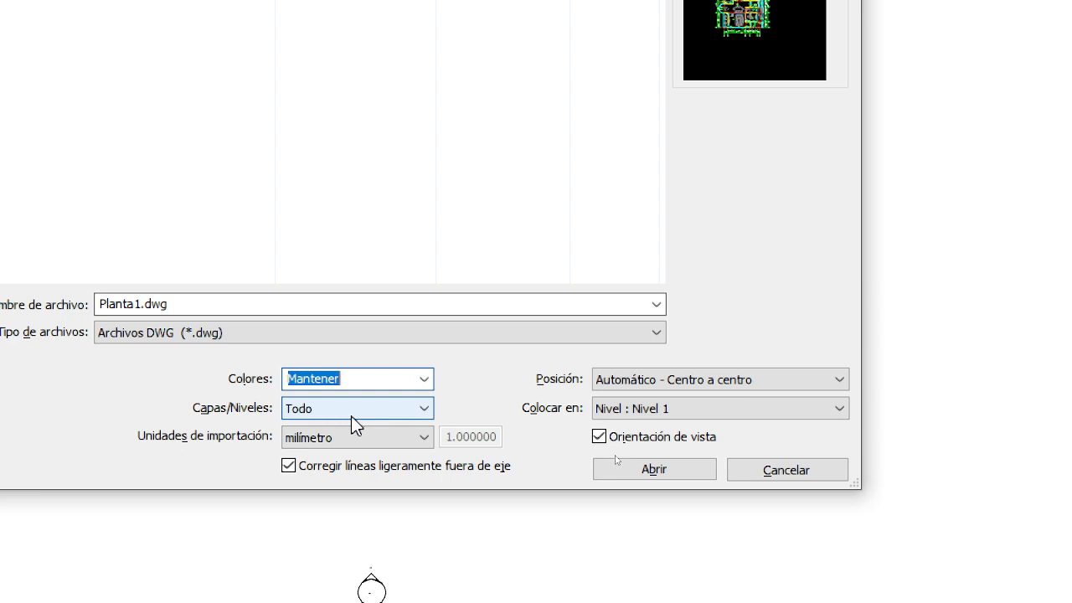
click(424, 380)
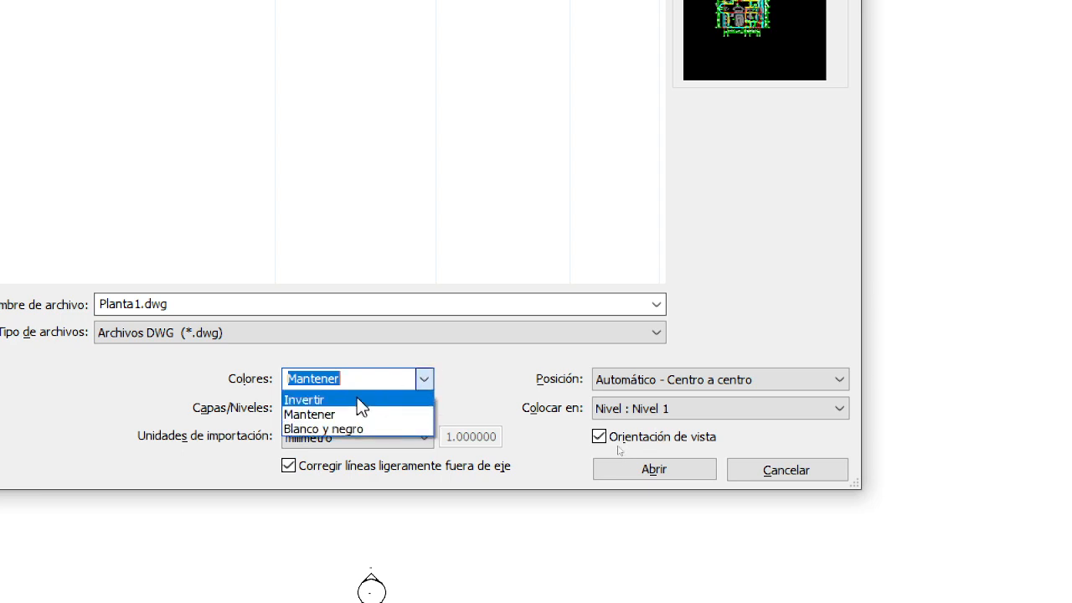
click(356, 397)
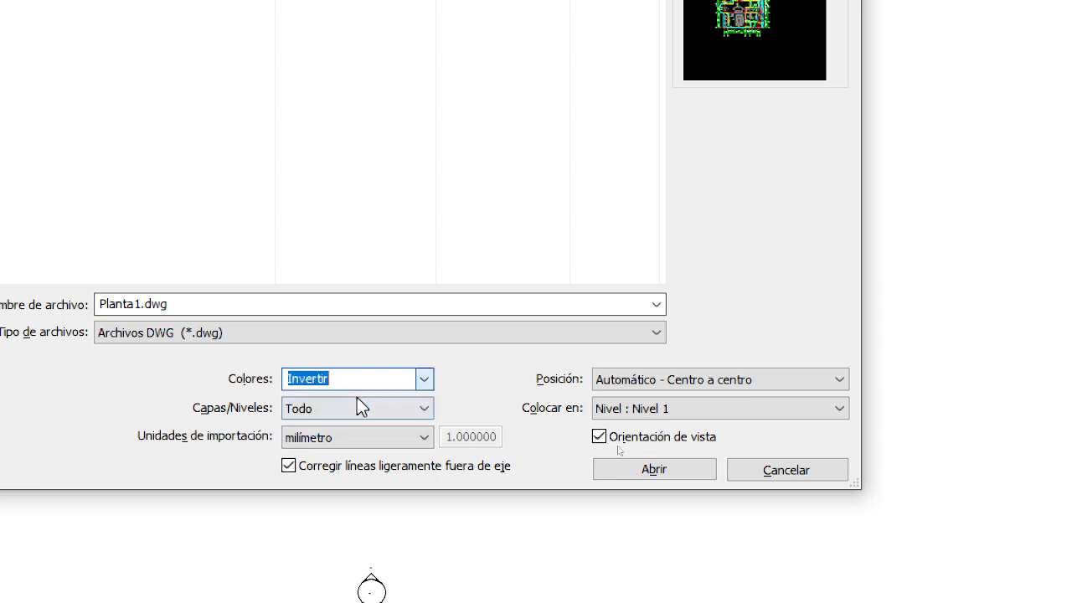
click(424, 383)
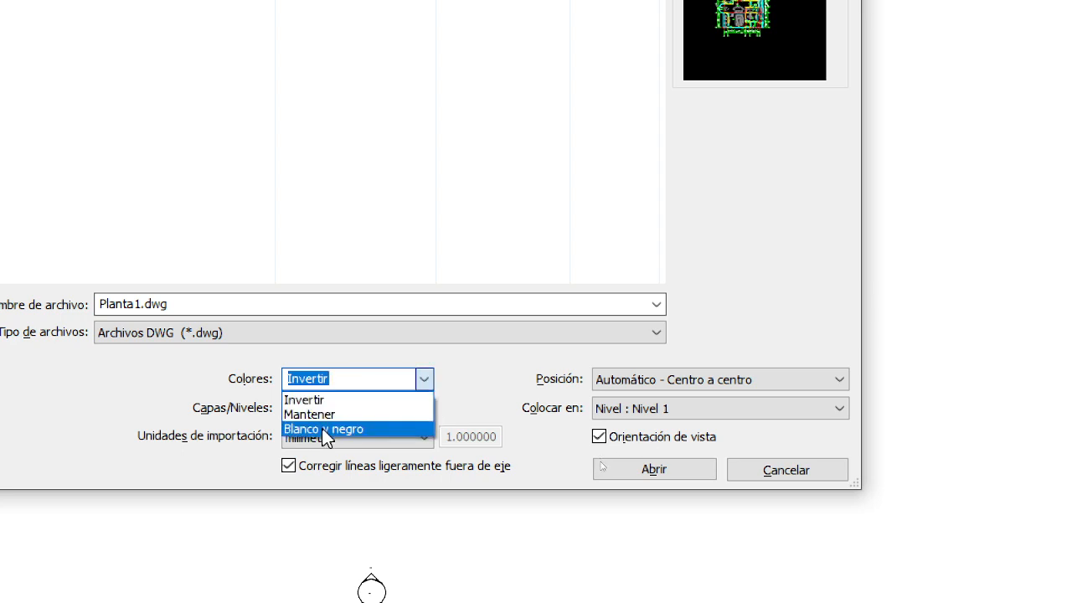
click(325, 428)
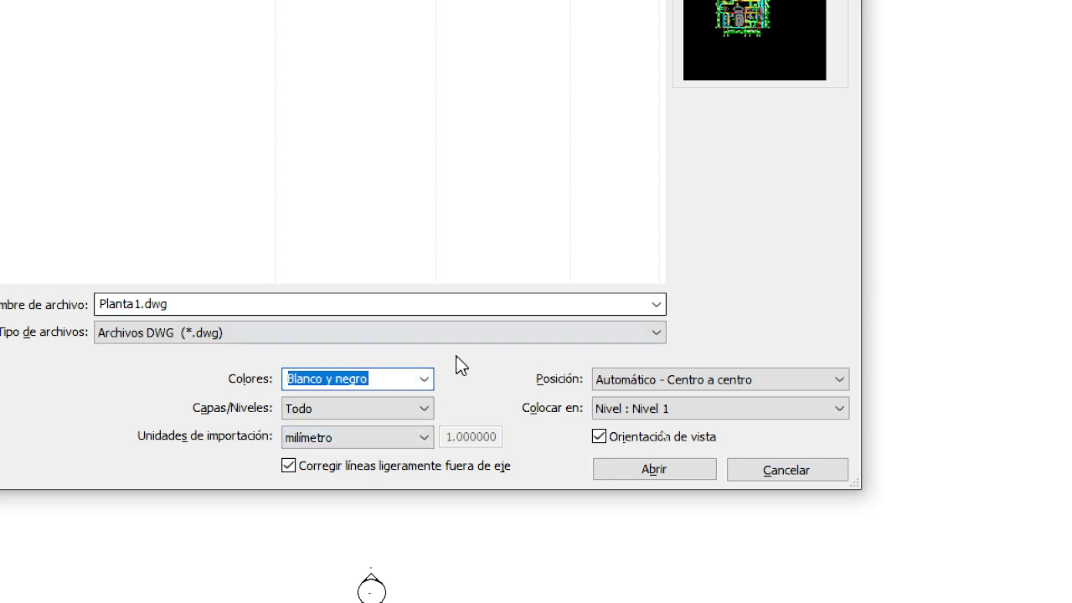
Review the import's layer options and try Factor personalizado as the import unit before returning to milímetro.
click(380, 410)
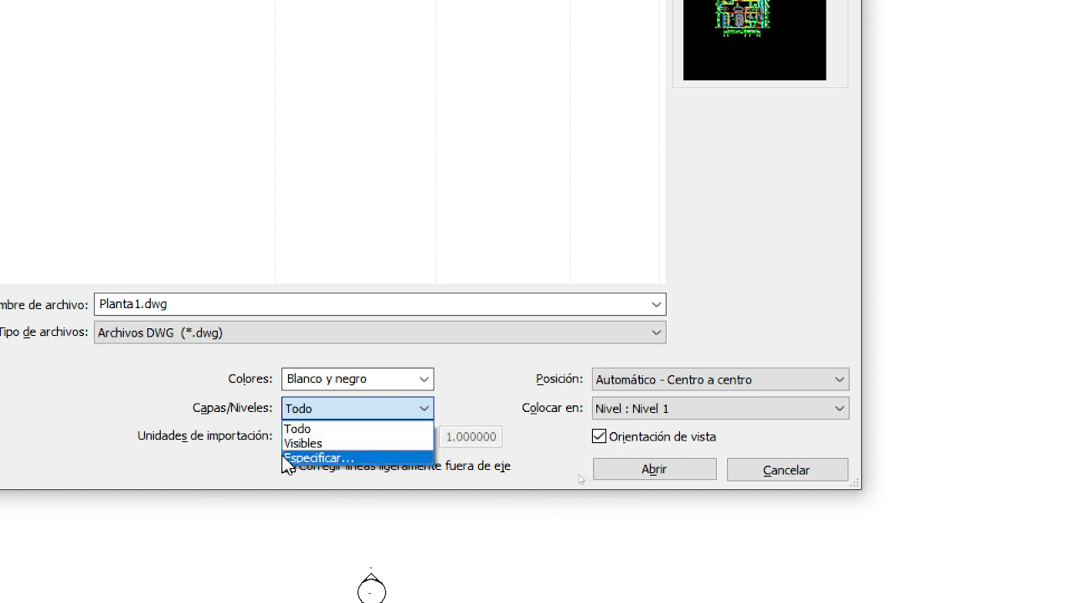
click(478, 411)
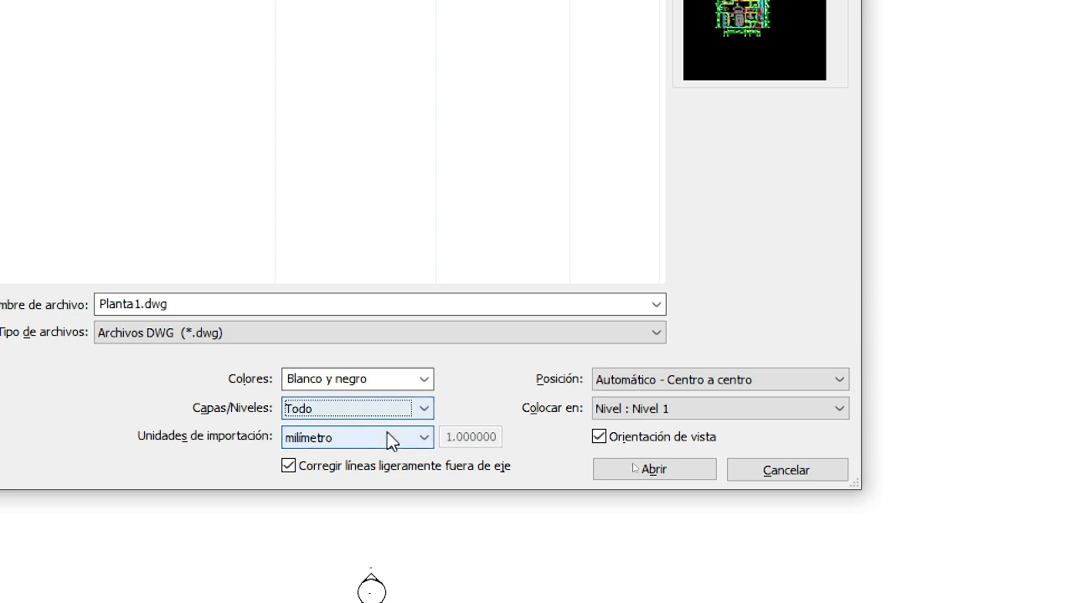
click(416, 437)
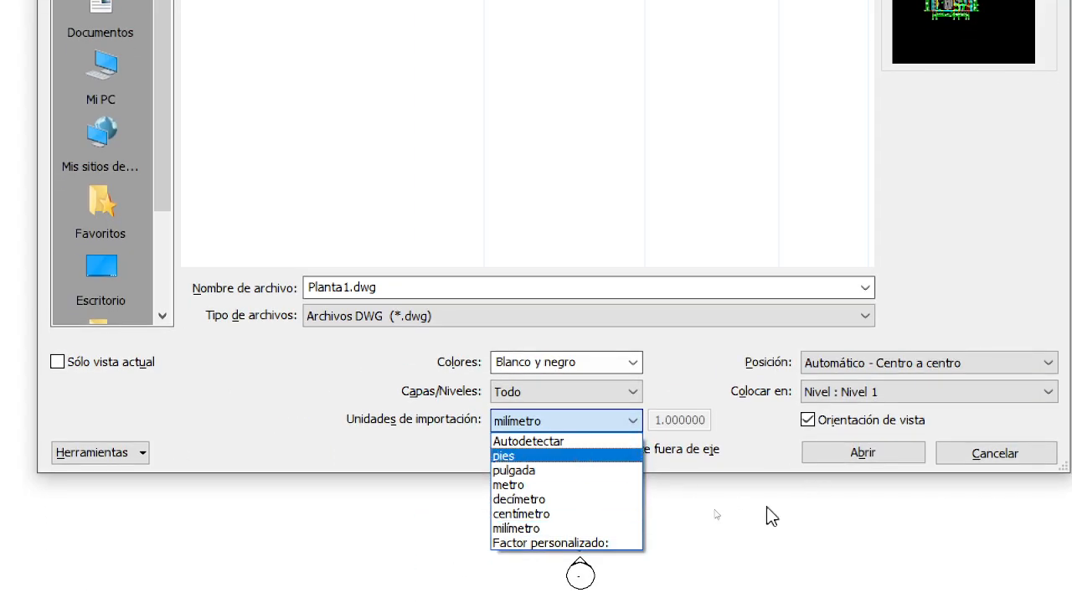
click(552, 543)
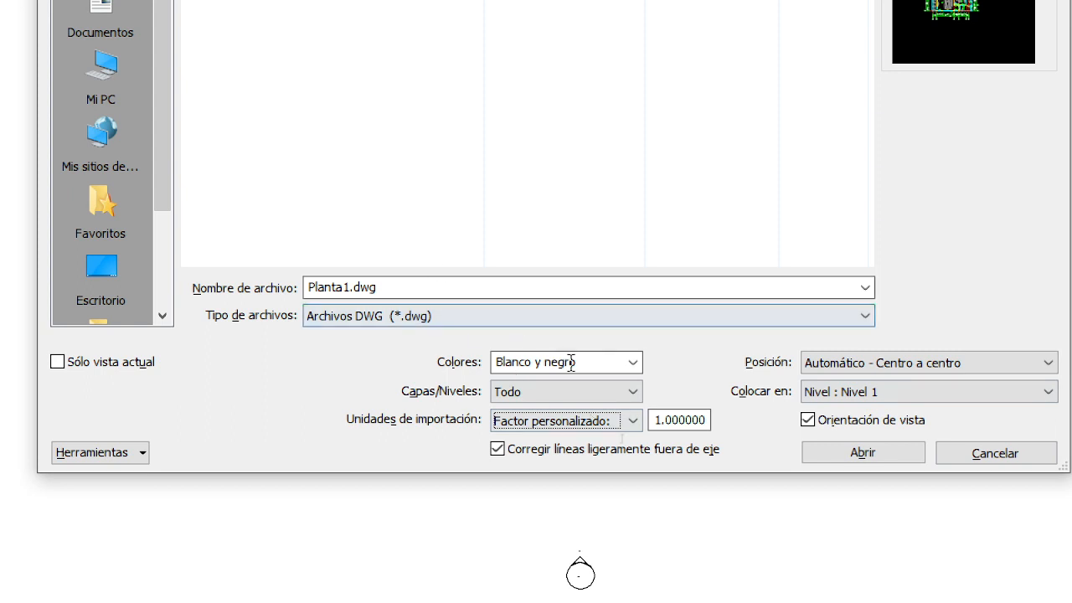
click(610, 412)
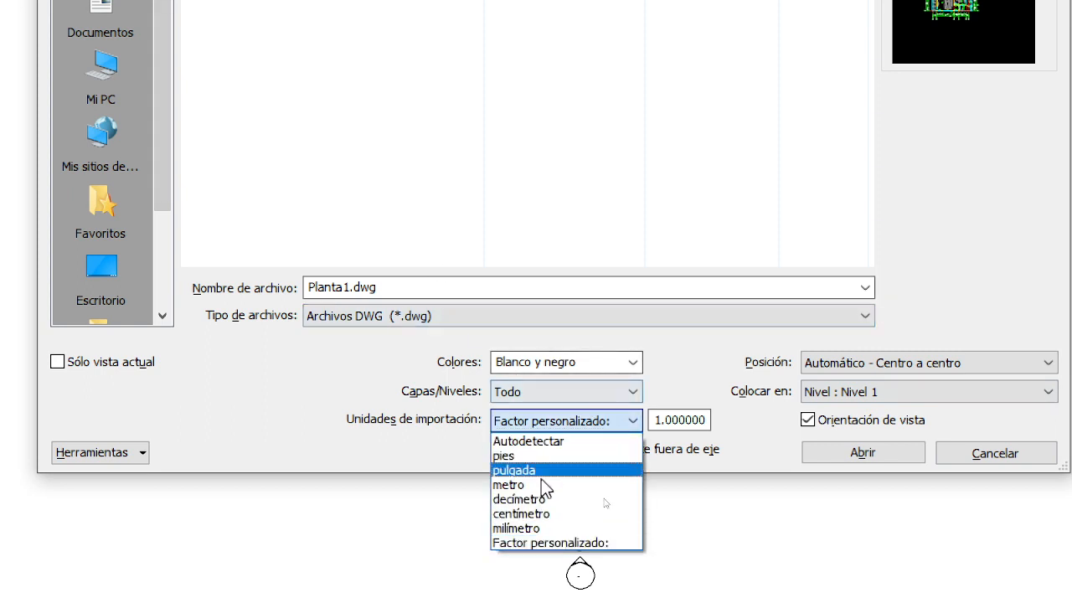
click(545, 526)
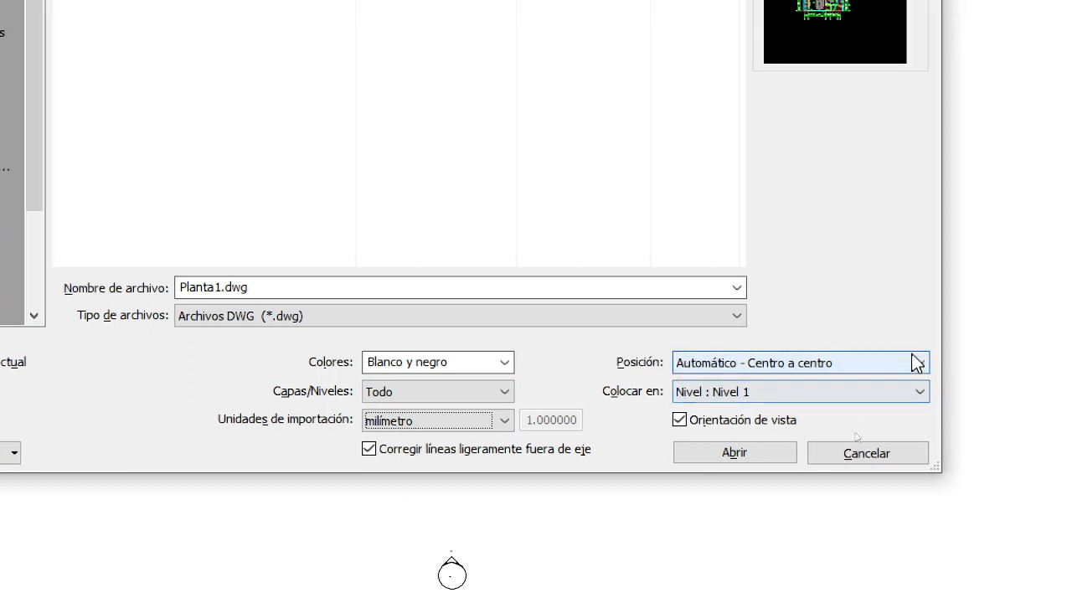
Import the drawing with Automático - Centro a centro positioning on Nivel 1 and dismiss the resulting message.
click(918, 366)
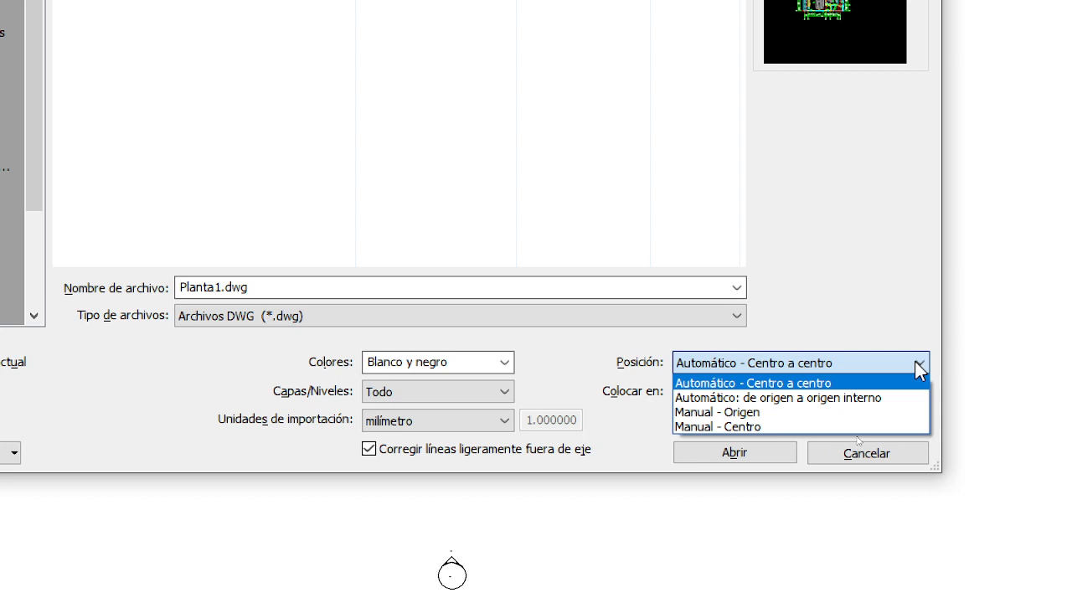
click(752, 397)
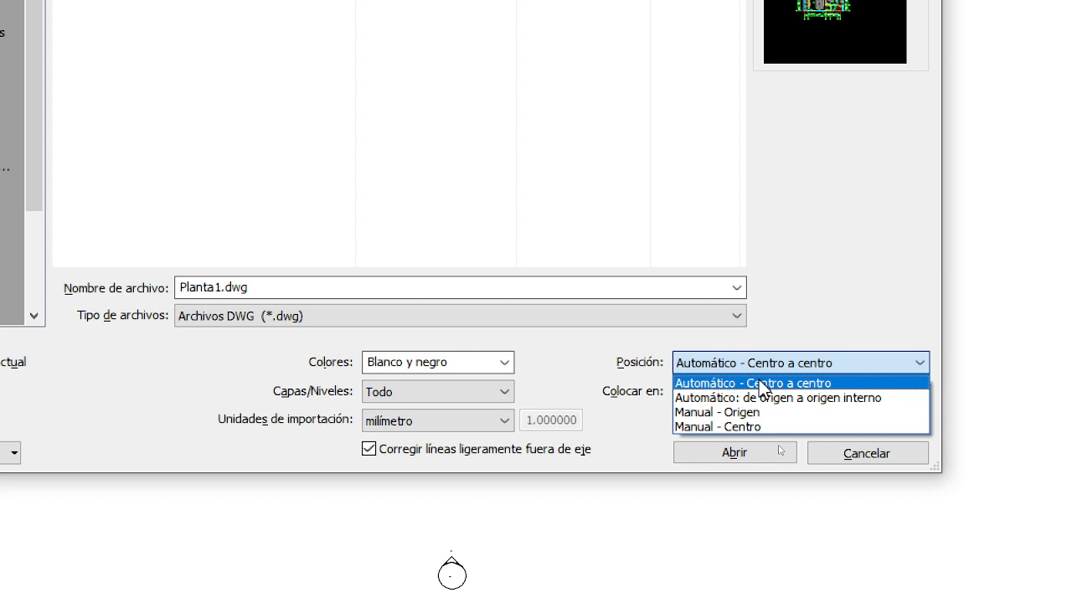
click(802, 386)
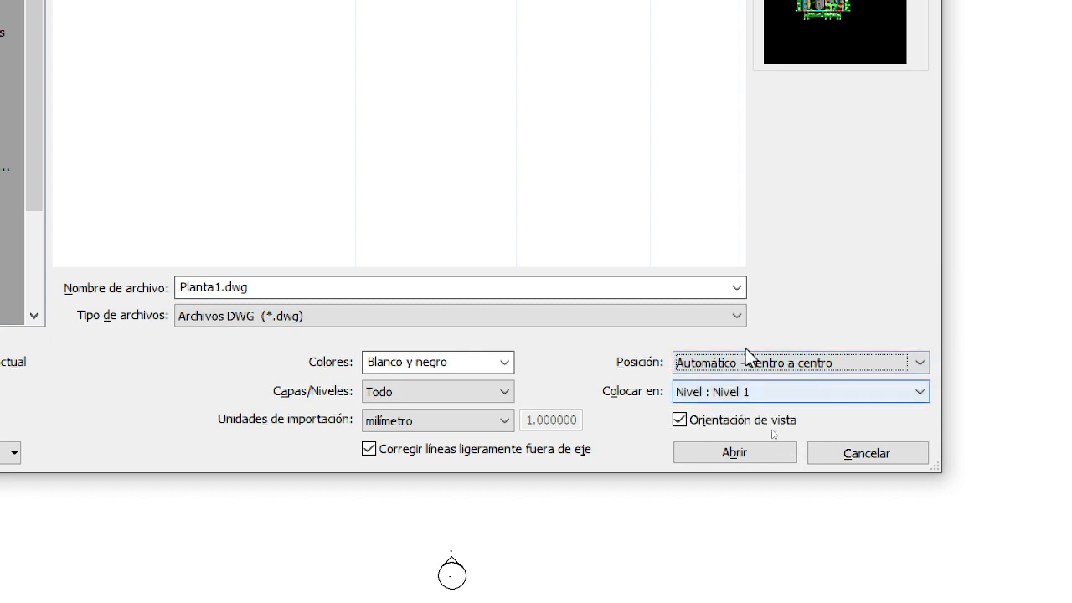
click(819, 390)
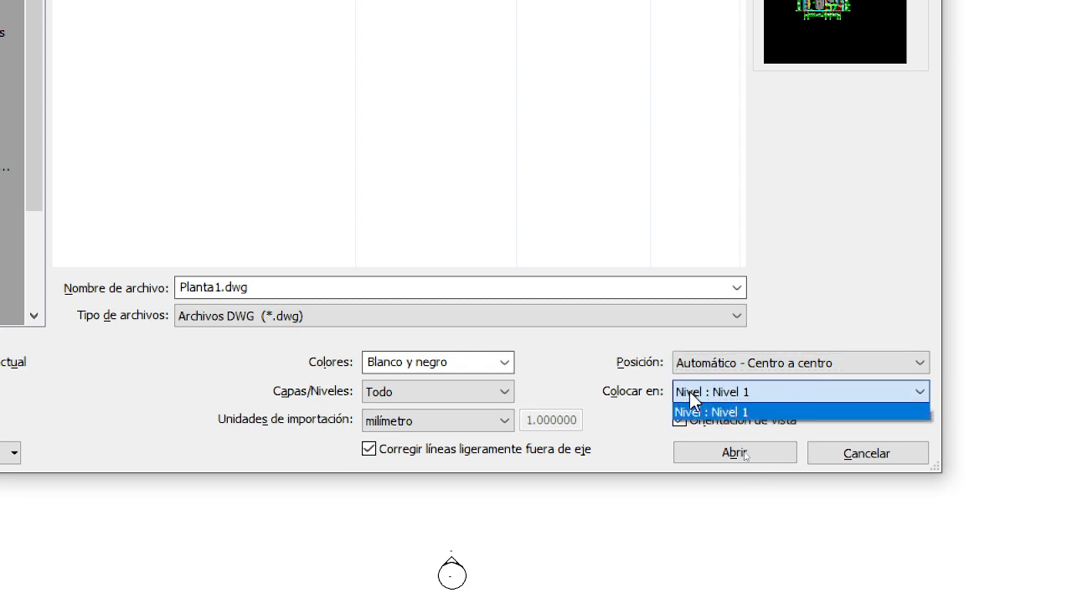
click(706, 411)
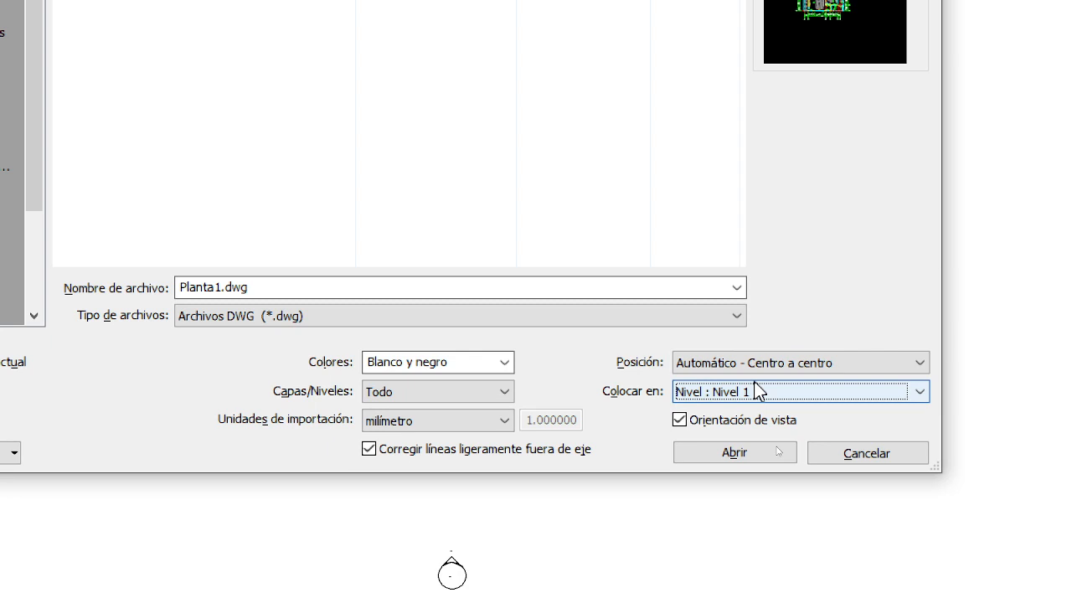
click(803, 394)
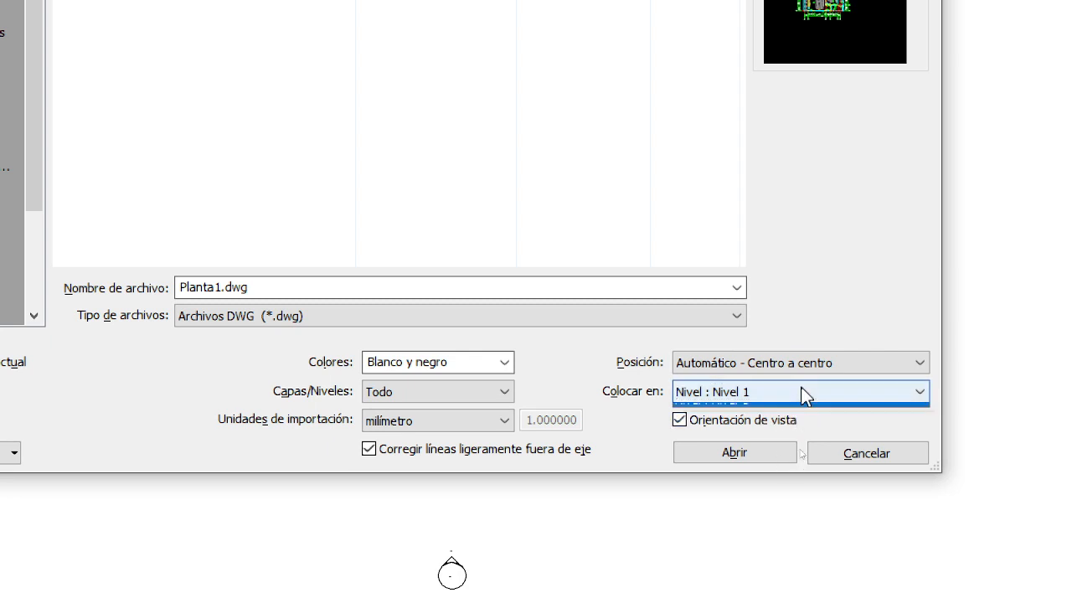
click(776, 410)
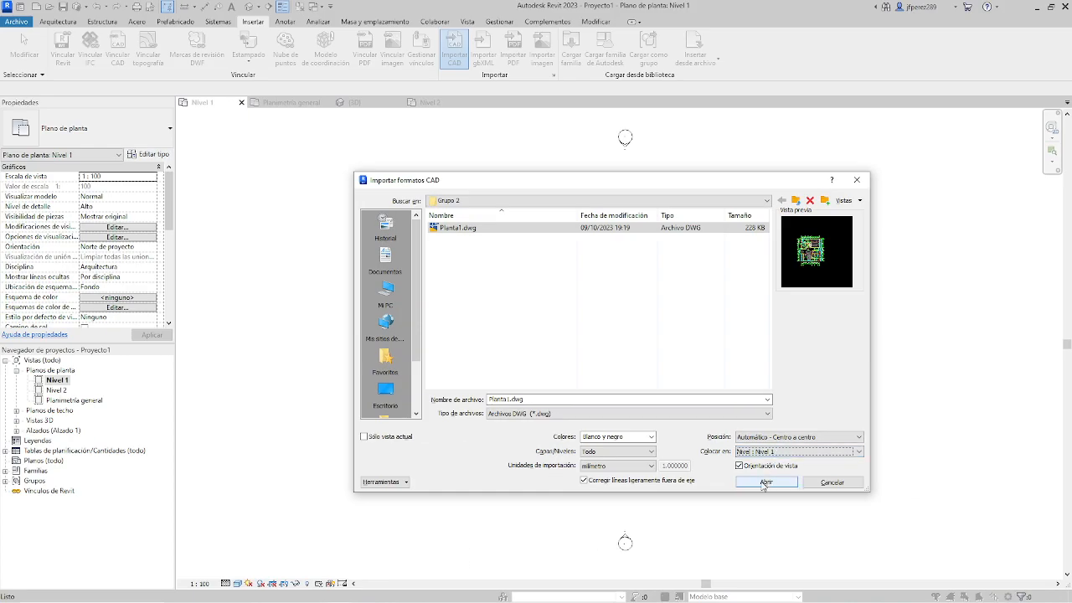
click(765, 482)
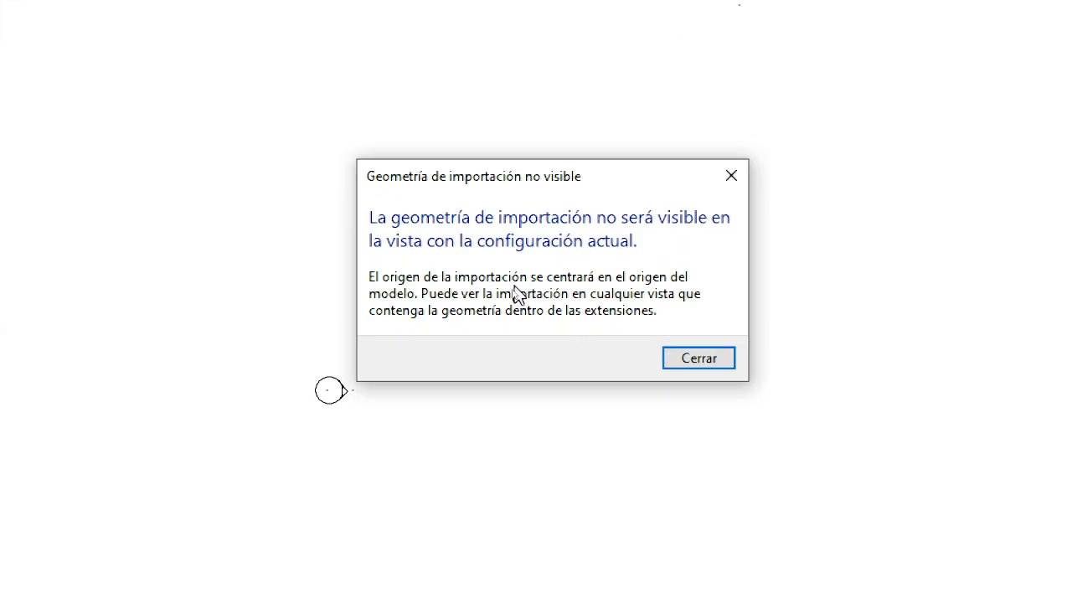
click(698, 358)
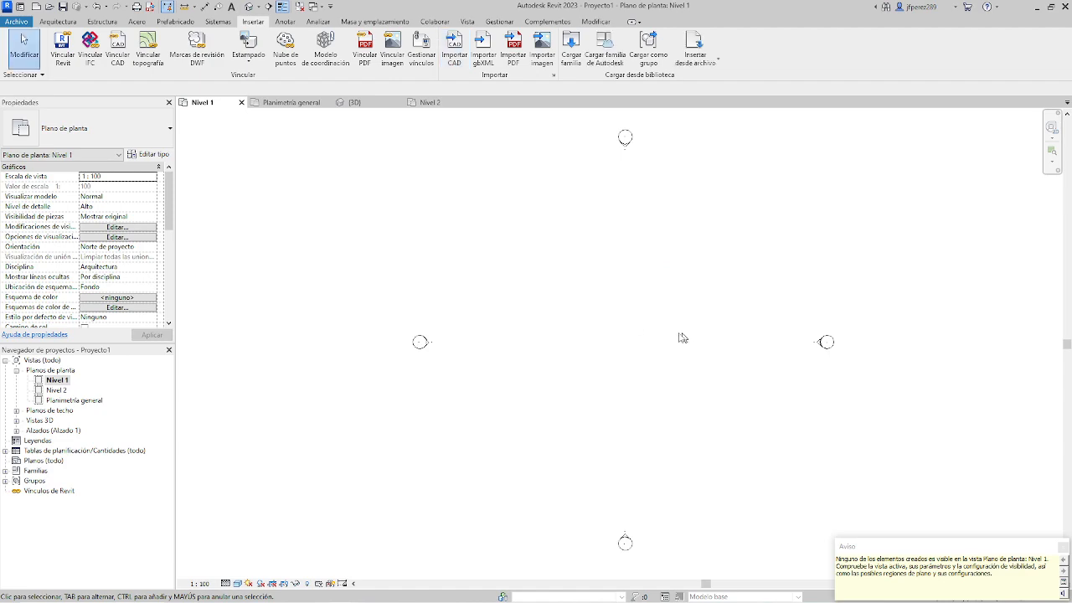
In the Planimetría general floor plan, move the imported Planta1.dwg drawing to the middle of the four elevation markers.
scroll(661, 335, down, 1)
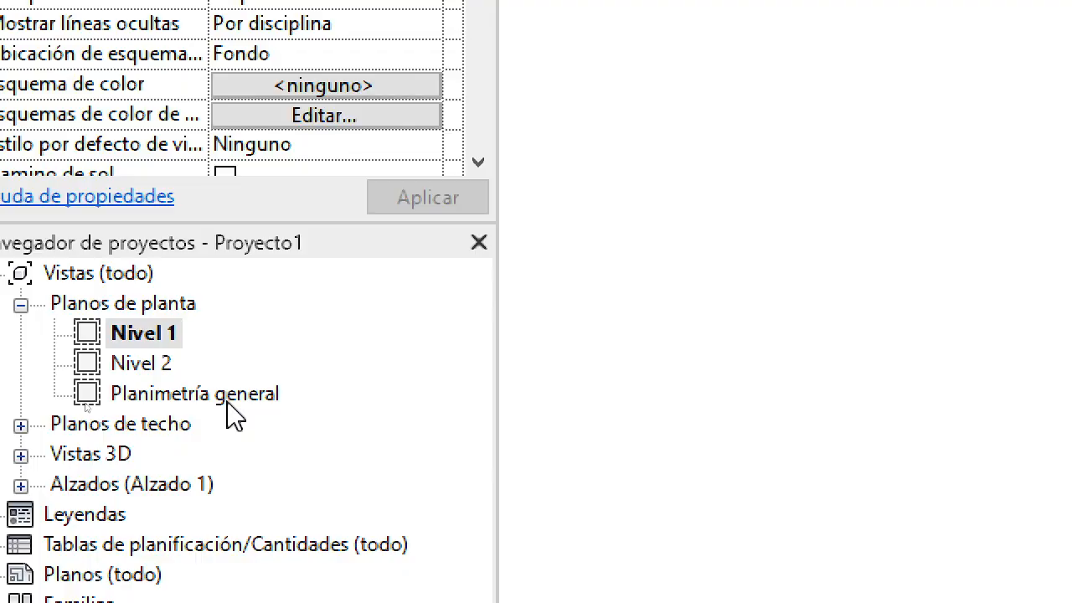
double_click(85, 402)
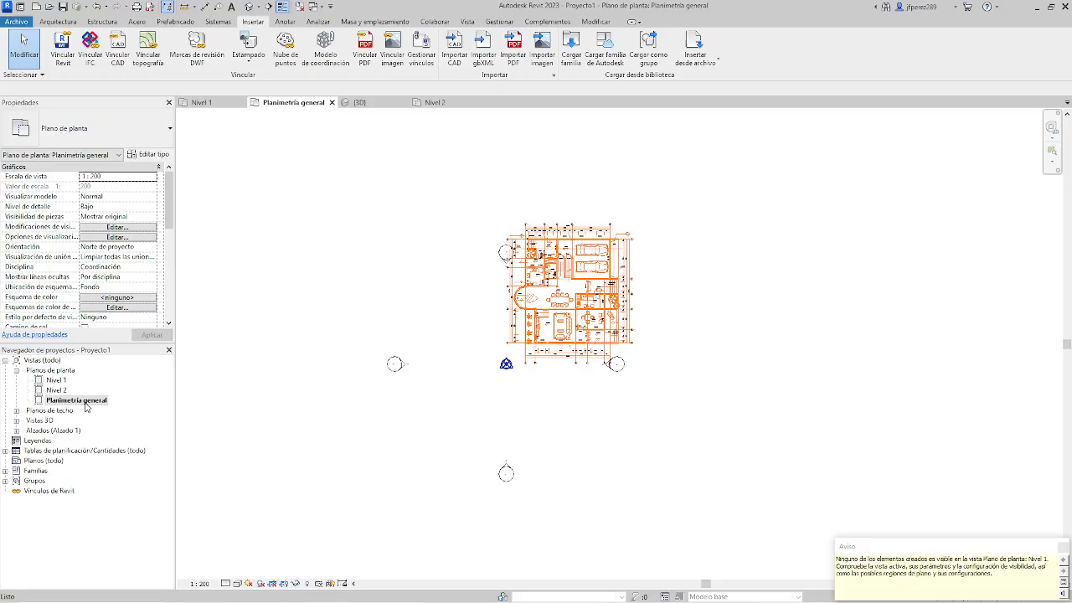
click(588, 326)
mouse_move(588, 326)
mouse_down()
mouse_move(540, 374)
mouse_move(522, 374)
mouse_move(574, 374)
mouse_move(545, 344)
mouse_move(511, 396)
mouse_move(590, 328)
mouse_up()
scroll(513, 369, up, 5)
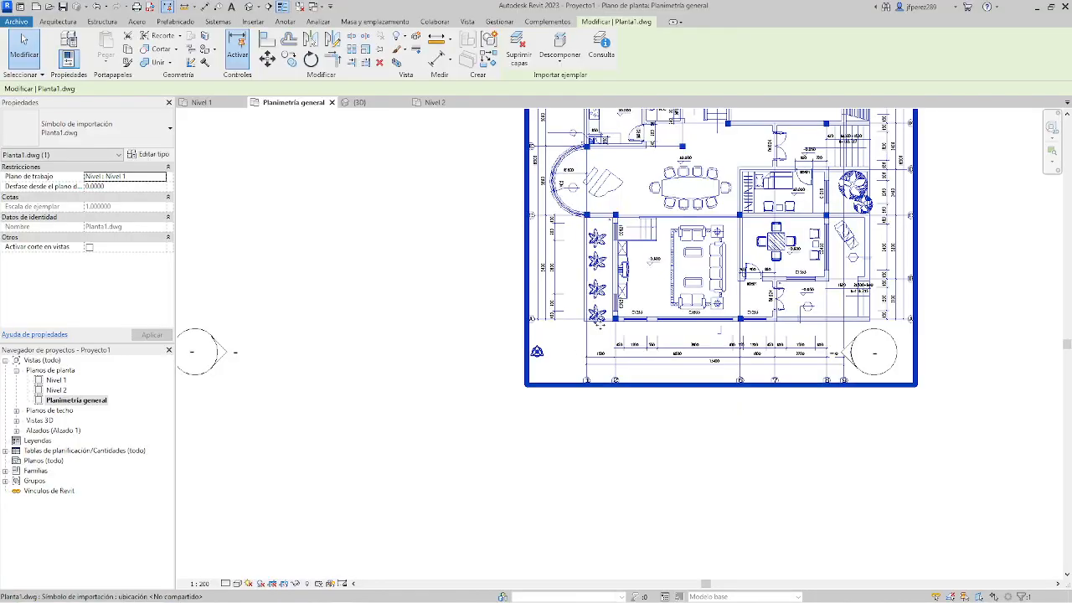
scroll(645, 334, down, 3)
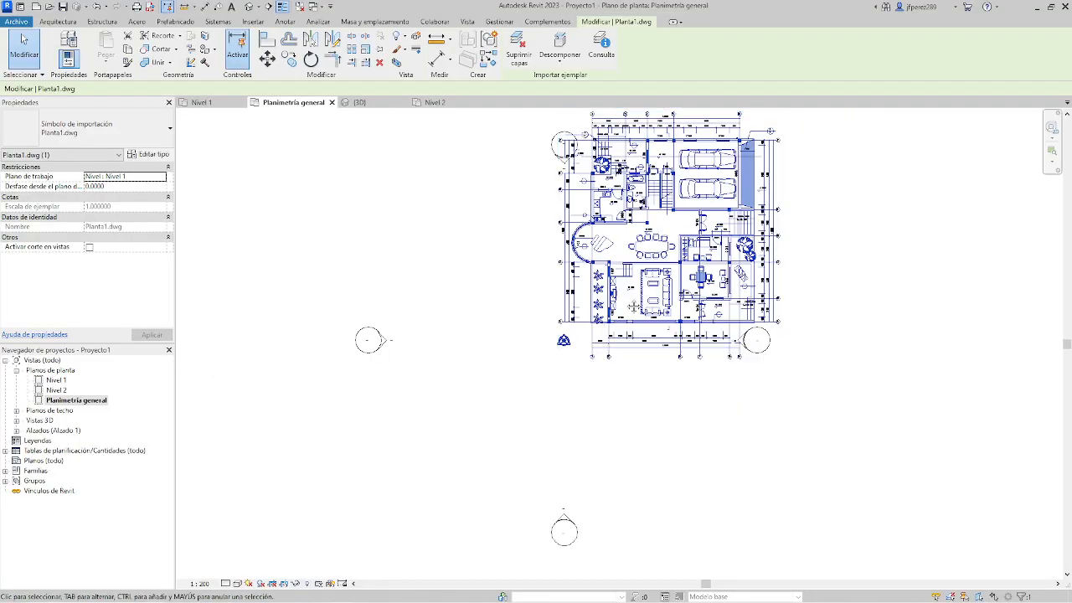
middle_drag(648, 230, 627, 292)
scroll(617, 357, down, 1)
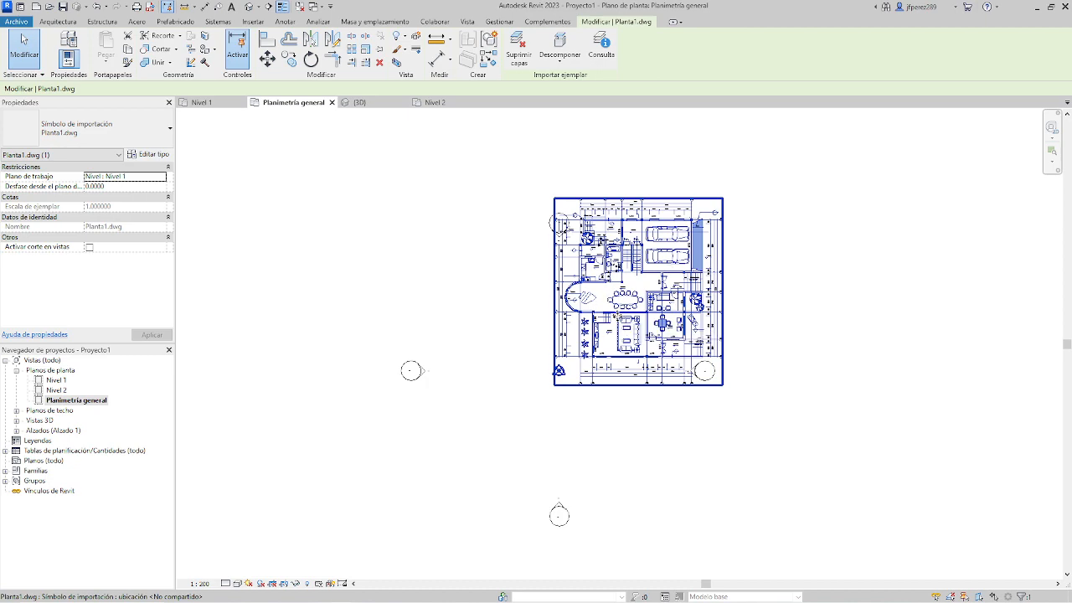
drag(599, 330, 548, 408)
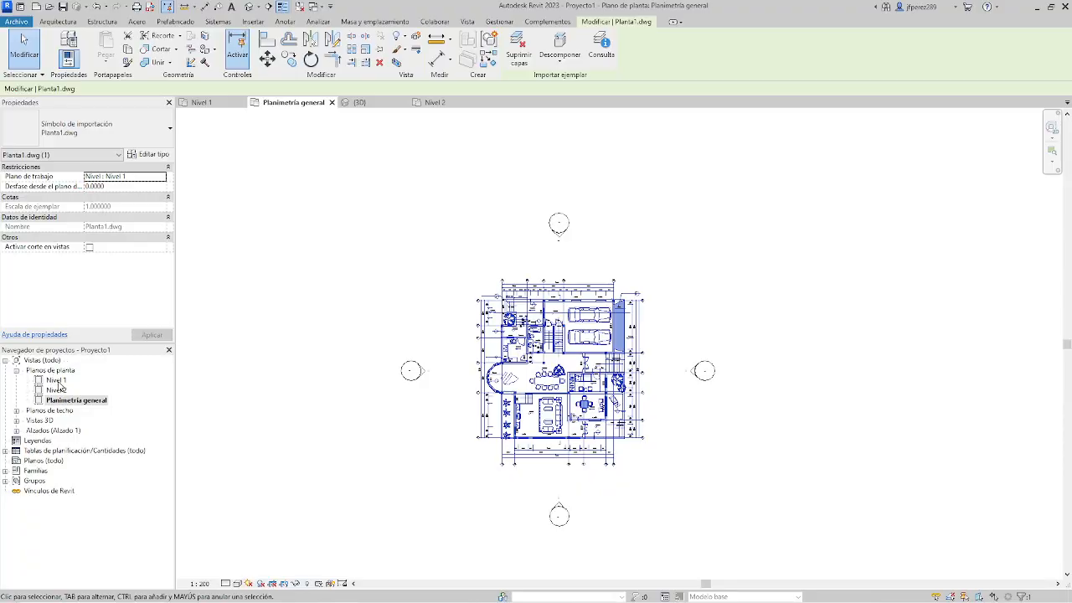
Check the Nivel 1 floor plan for the imported drawing and return to Planimetría general.
double_click(56, 381)
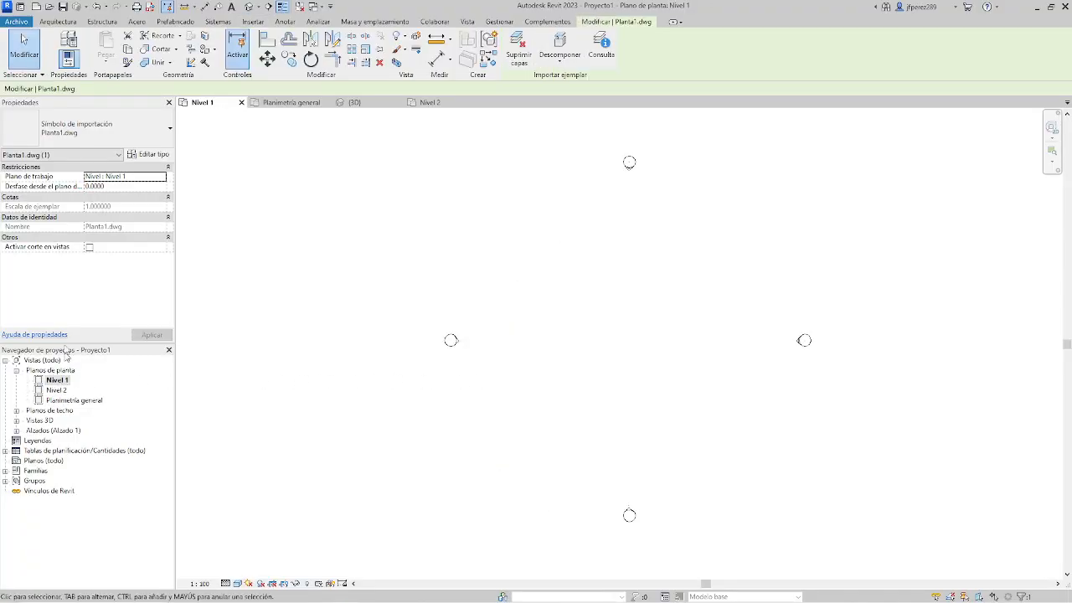
double_click(75, 400)
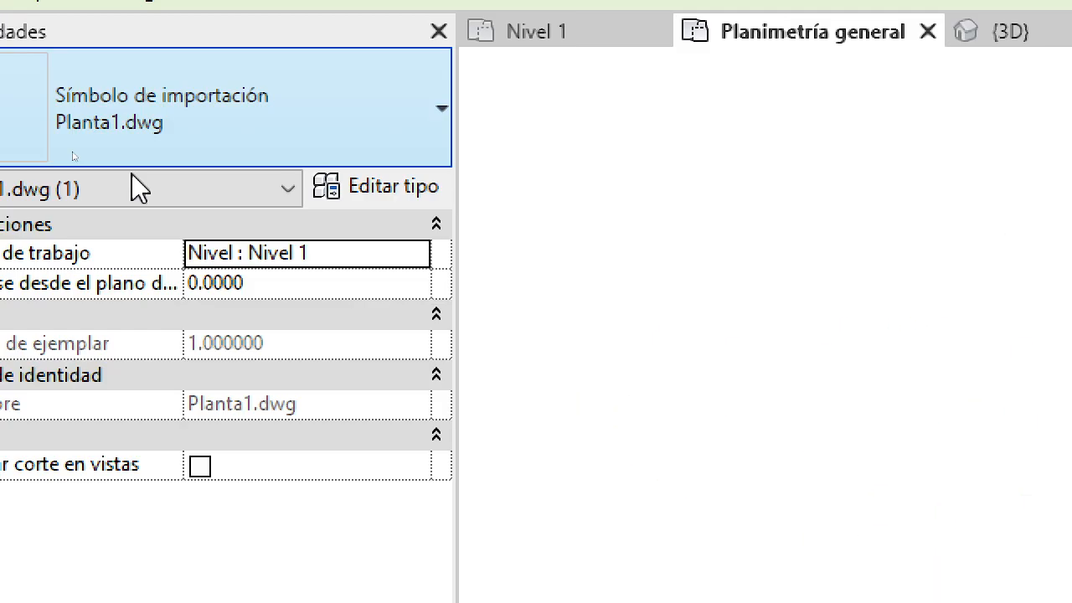
Set the work plane of the imported Planta1.dwg to Nivel 2 and check the drawing in the Nivel 1 floor plan.
click(416, 252)
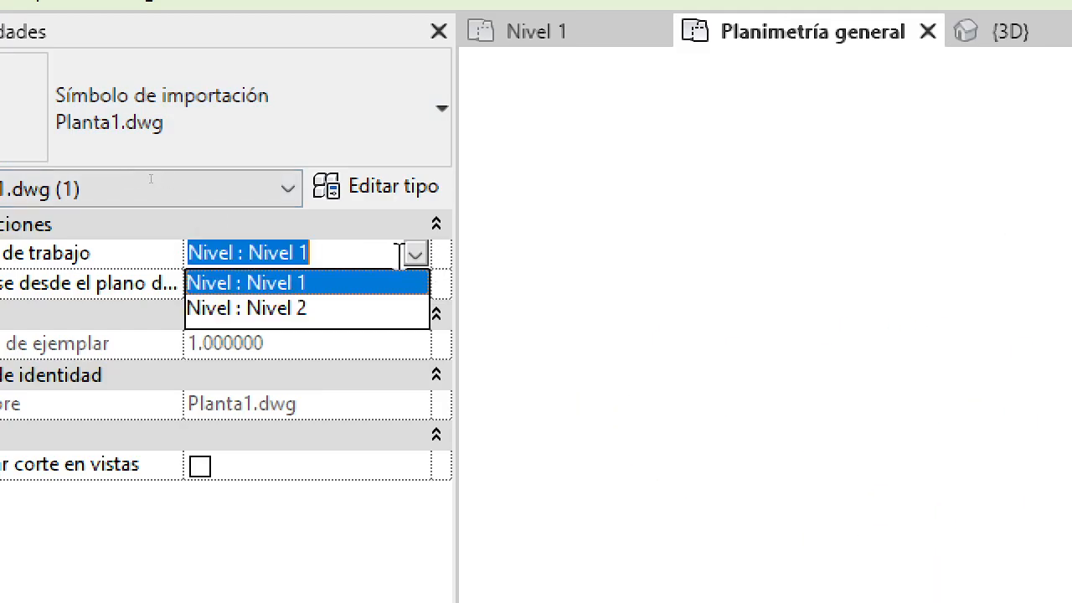
click(283, 310)
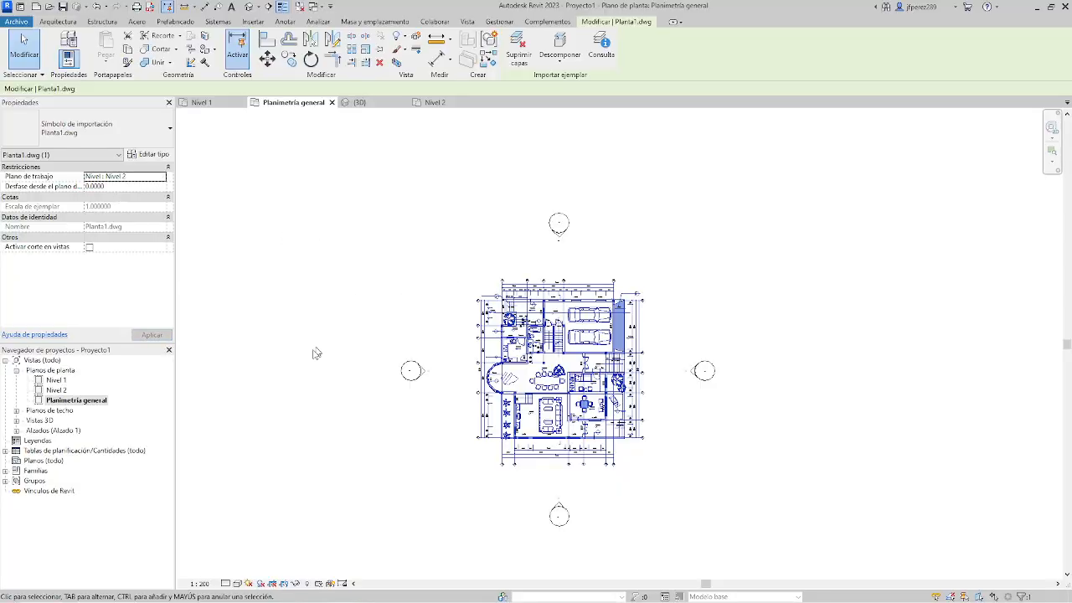
double_click(55, 382)
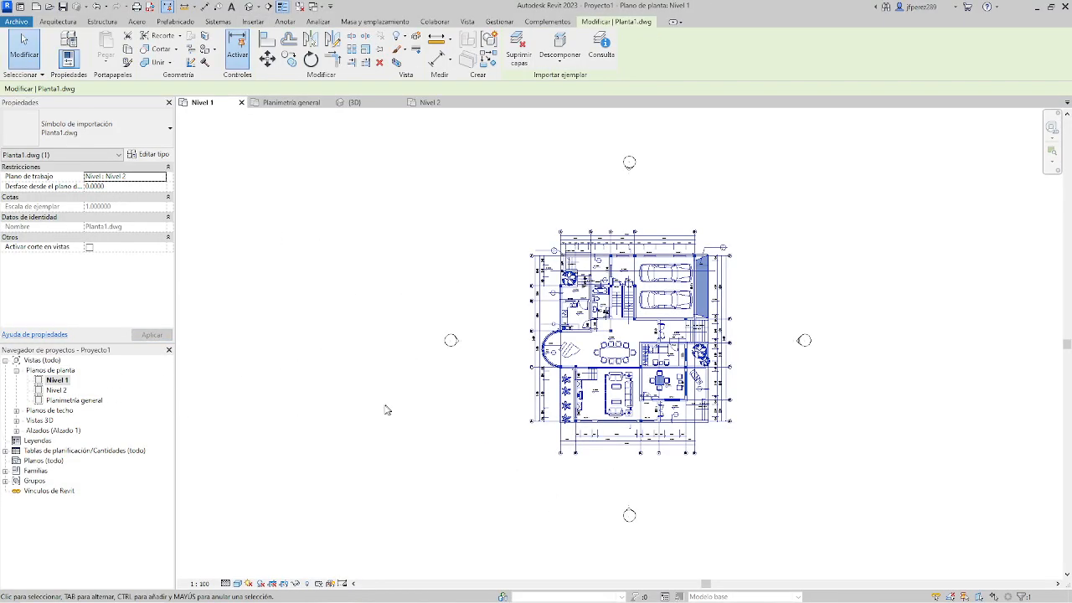
click(806, 427)
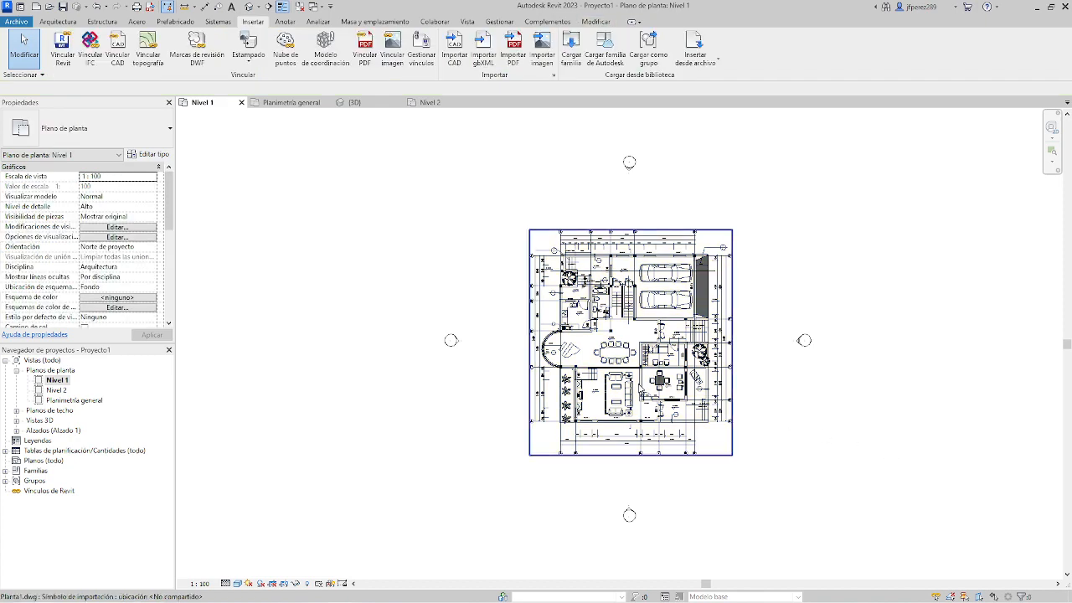
click(641, 390)
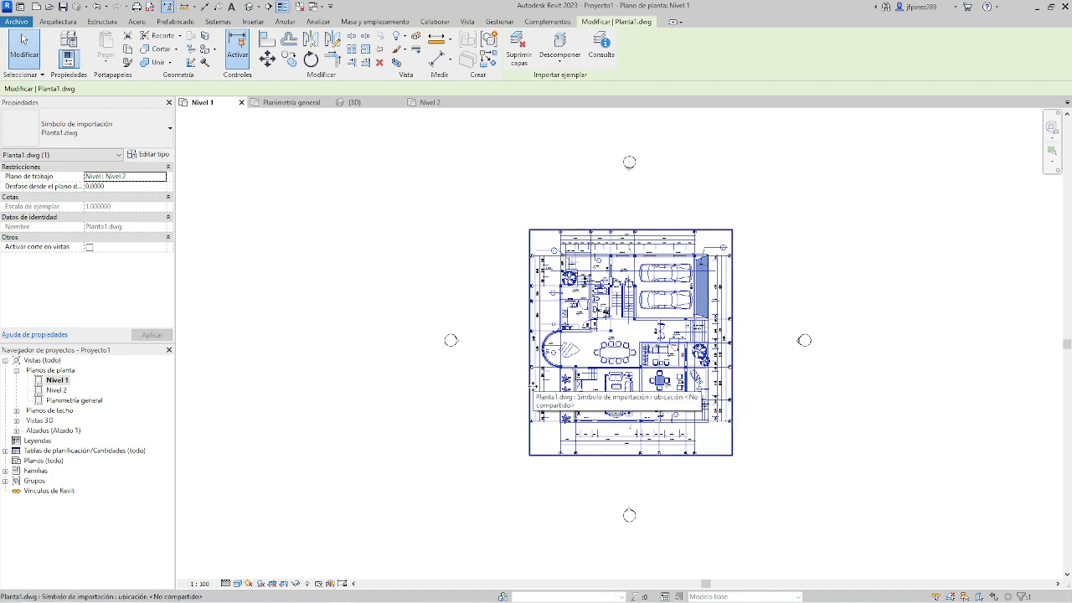
key(alt)
key(alt+Tab)
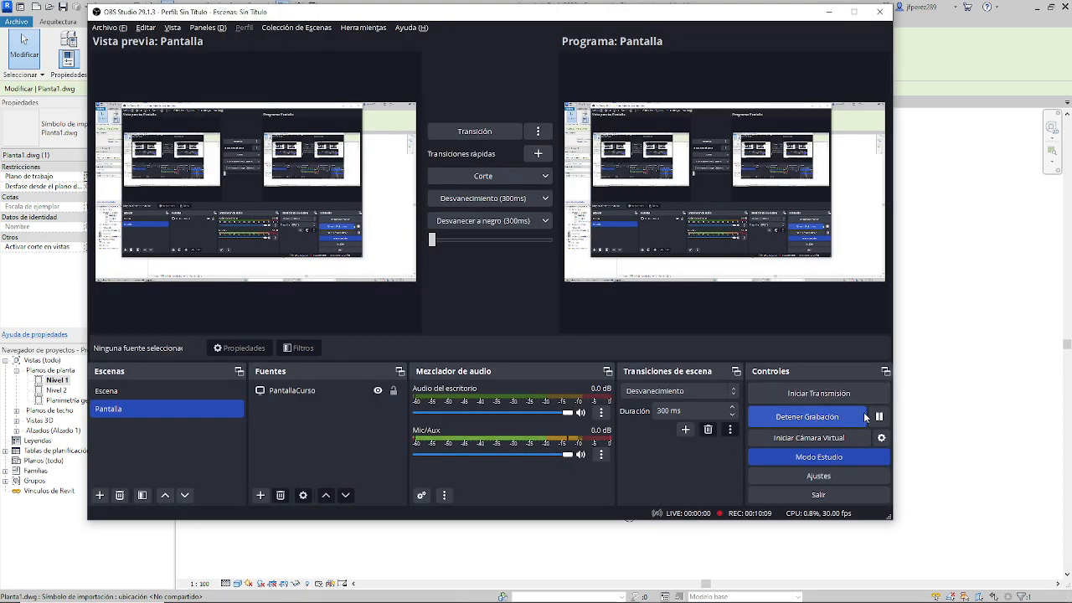
click(878, 416)
click(878, 416)
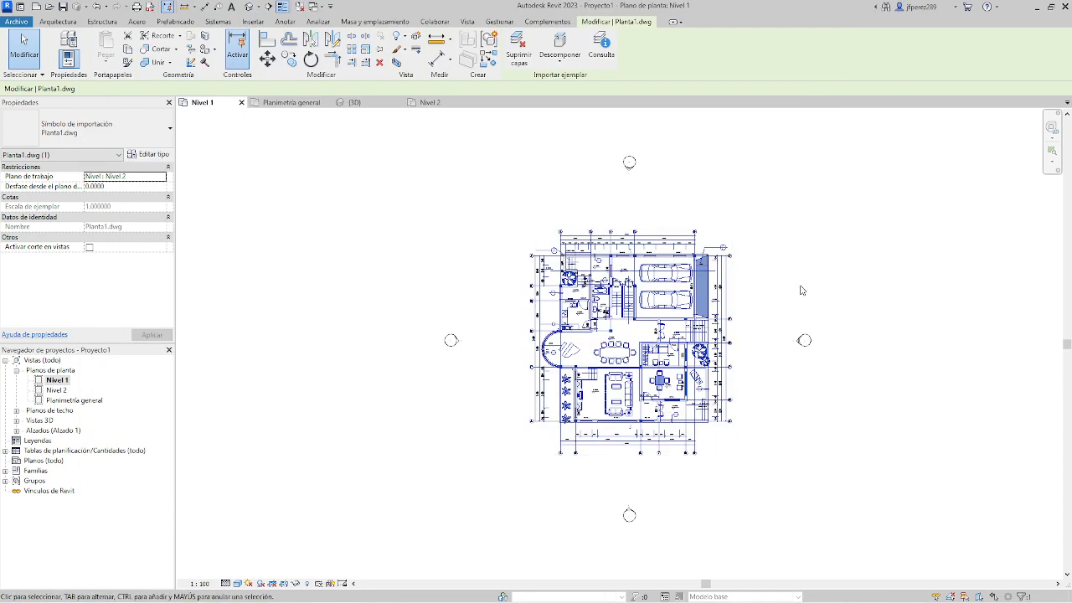
Lock the position of the imported Planta1.dwg drawing in the Nivel 1 floor plan.
click(779, 237)
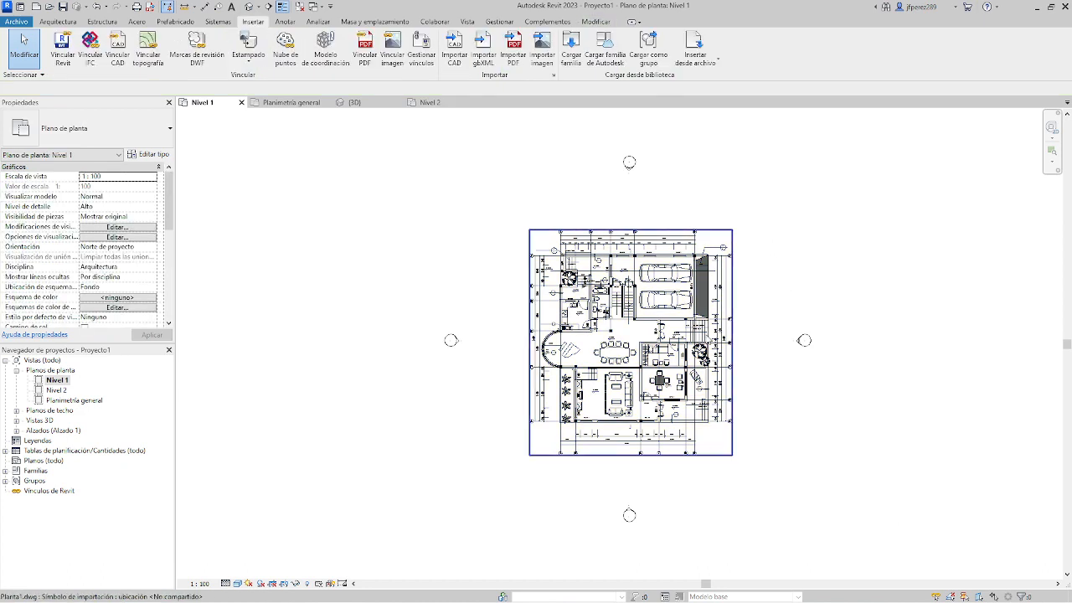
click(695, 353)
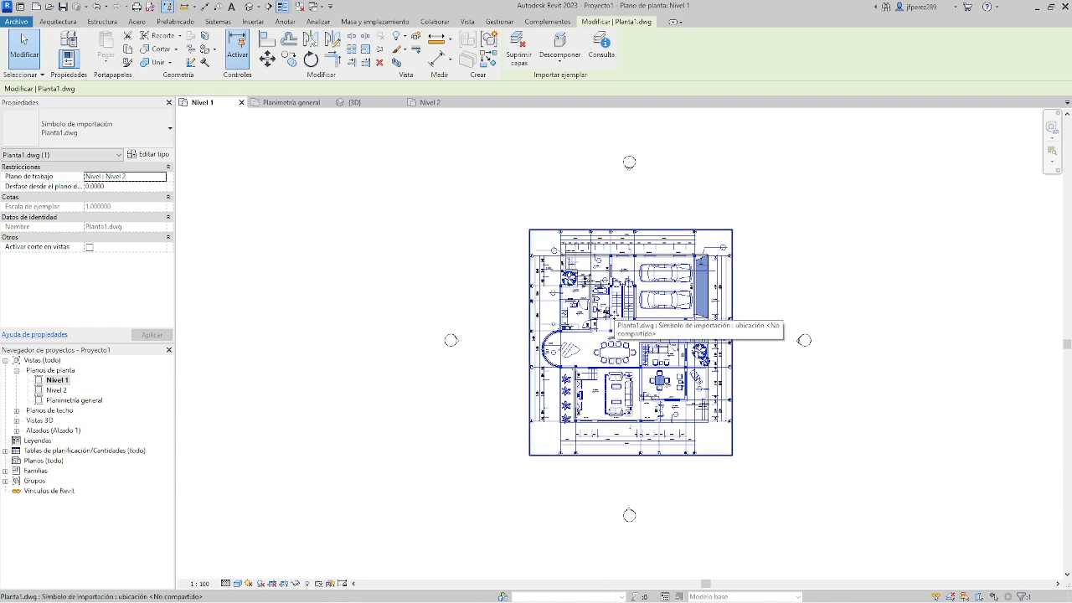
scroll(662, 399, up, 3)
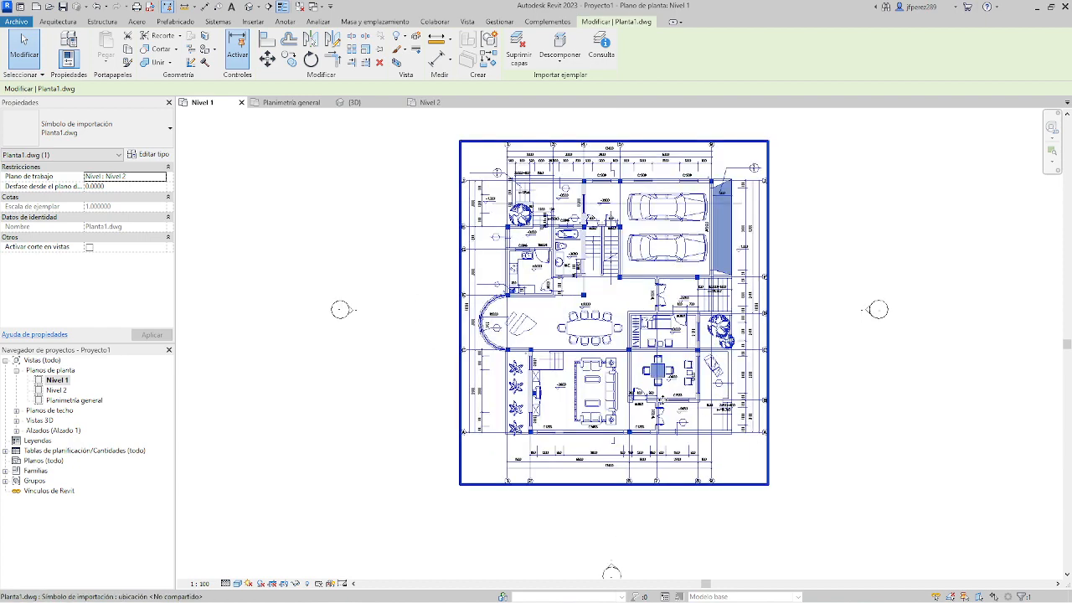
scroll(652, 400, down, 2)
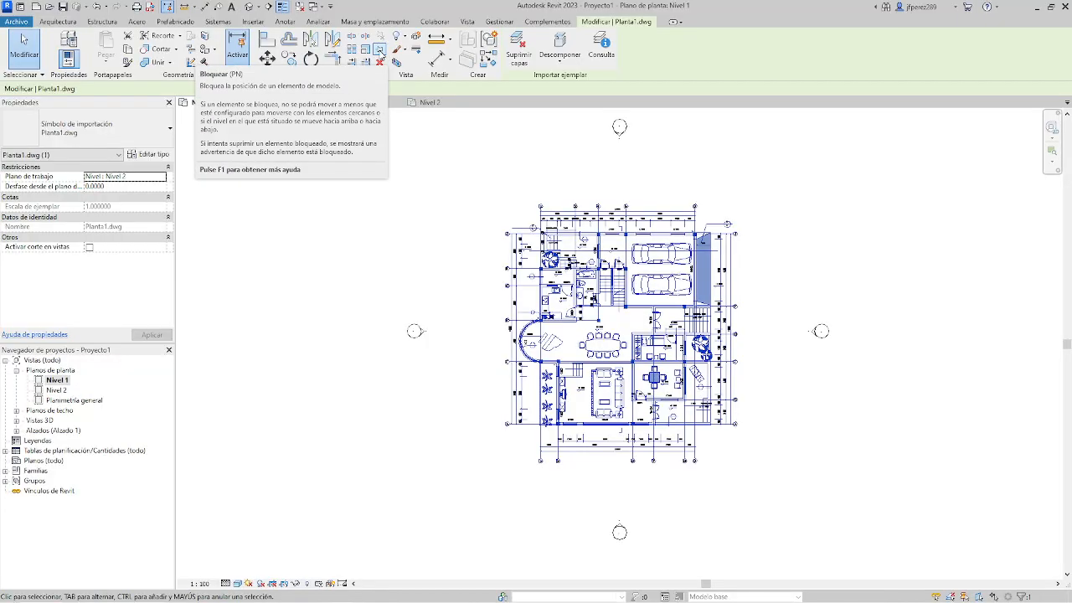
click(380, 51)
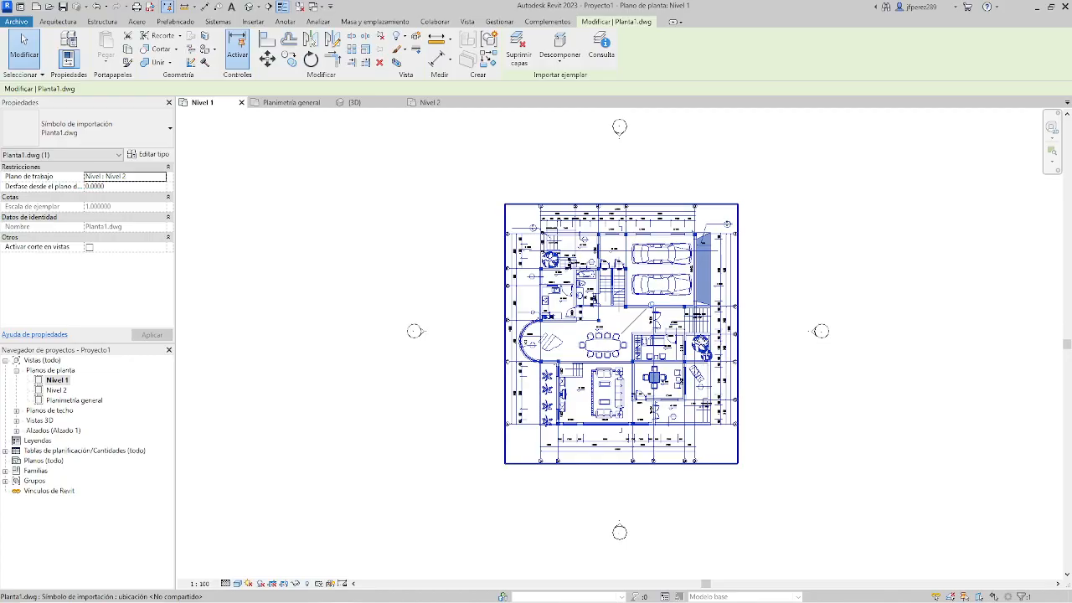
Try to move the locked Planta1.dwg drawing in the Nivel 1 floor plan, and deselect it.
mouse_move(694, 337)
mouse_down()
mouse_move(770, 254)
mouse_move(685, 335)
mouse_up()
drag(685, 335, 608, 405)
drag(704, 250, 490, 234)
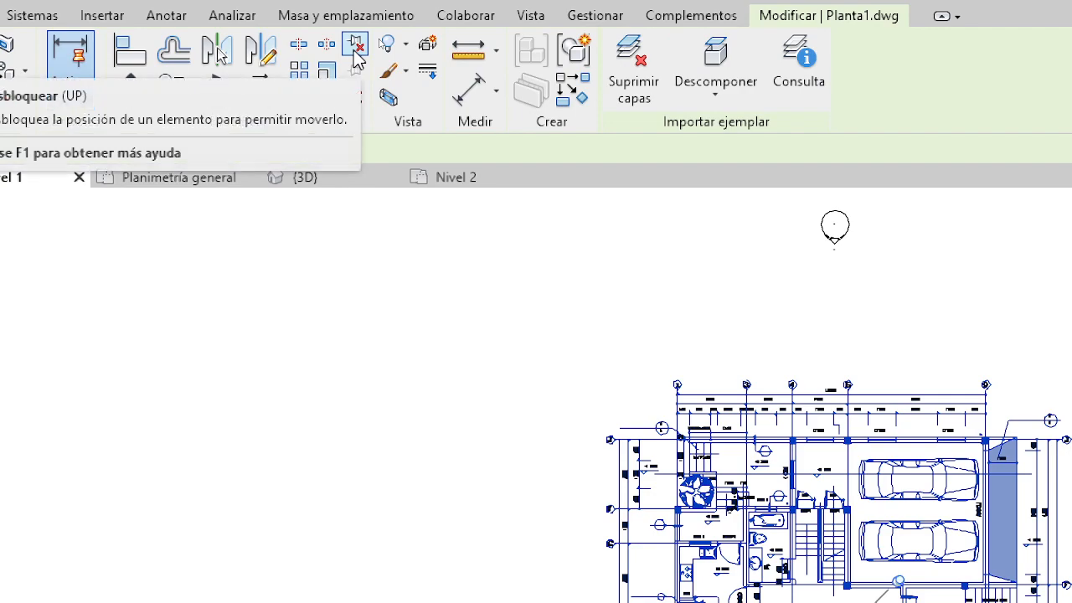
click(539, 467)
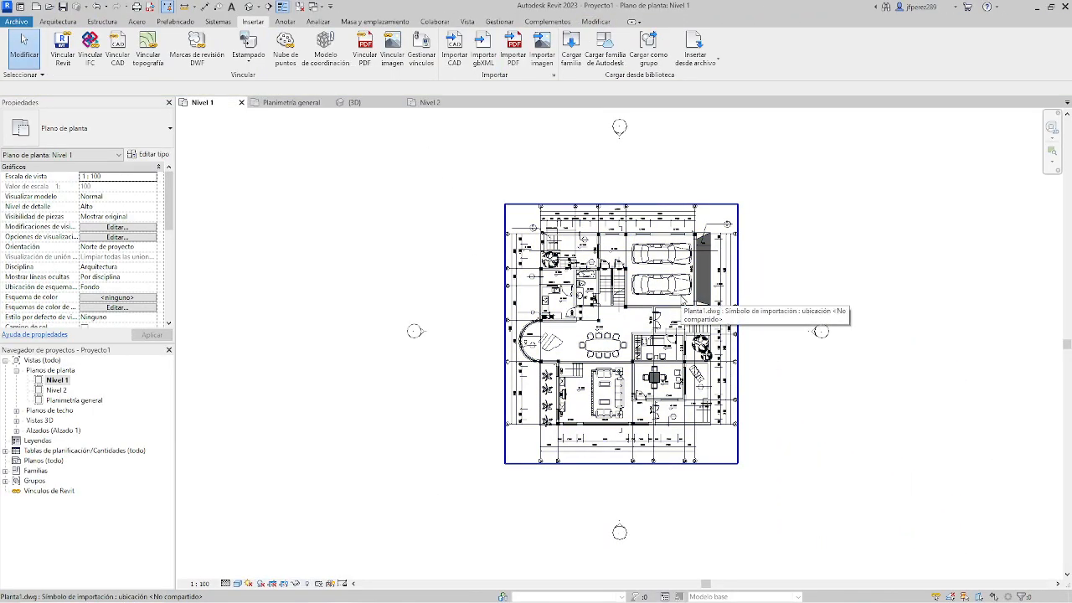
Try to measure the thickness of the wall beside the larger tree near axis D with an aligned dimension.
scroll(670, 351, up, 6)
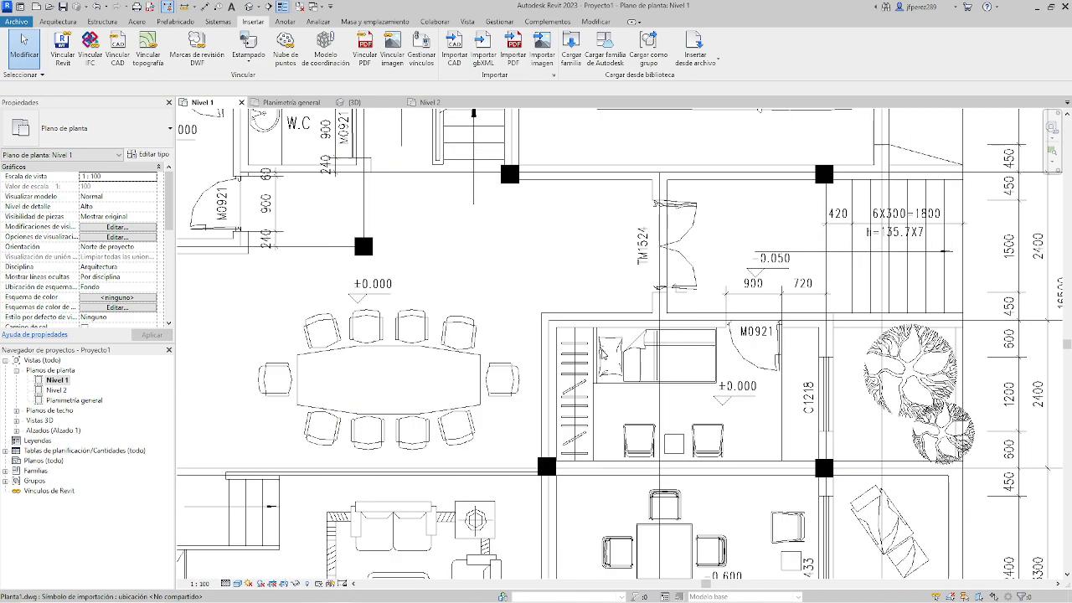
scroll(644, 338, up, 3)
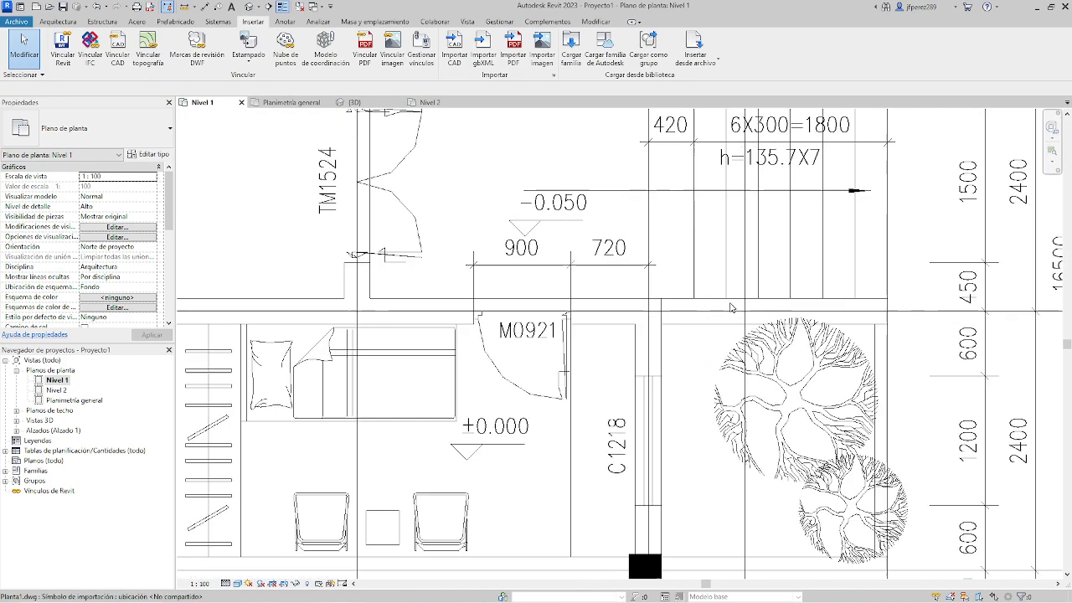
scroll(896, 307, up, 3)
scroll(911, 307, down, 2)
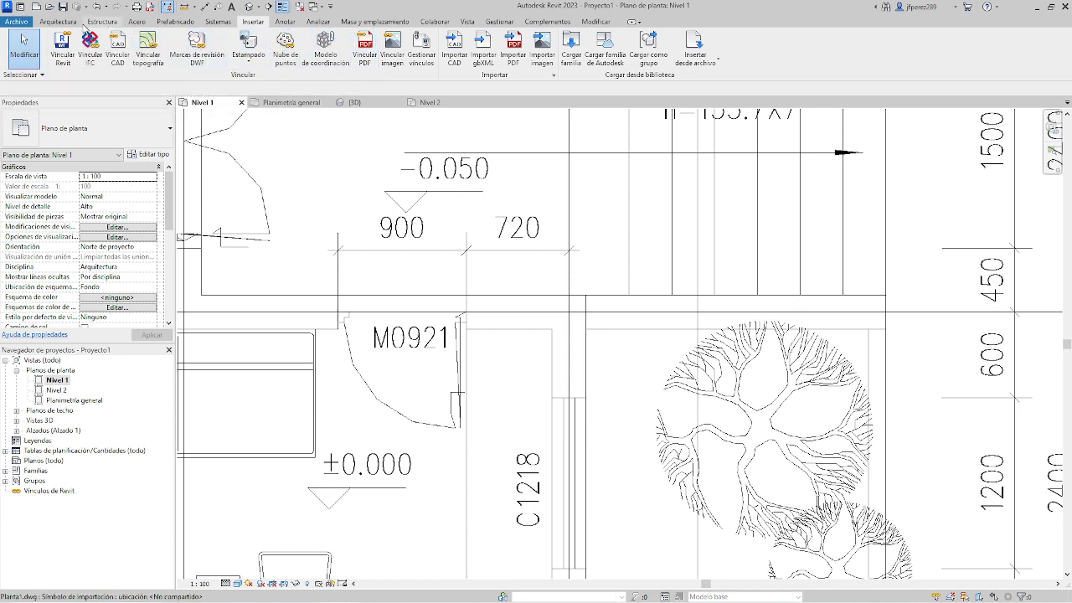
click(287, 22)
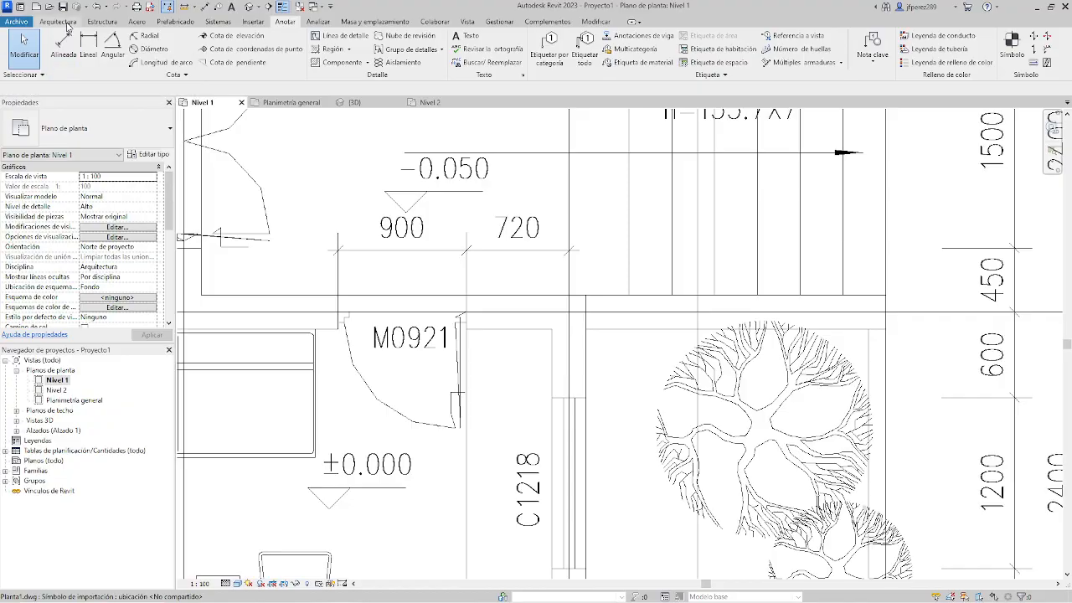
click(58, 22)
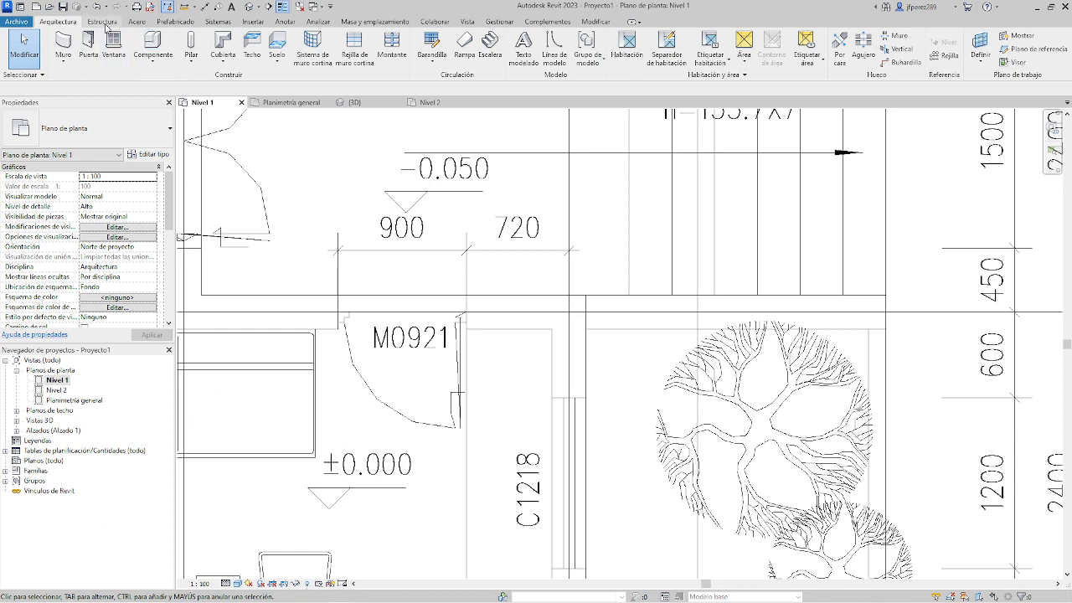
click(284, 22)
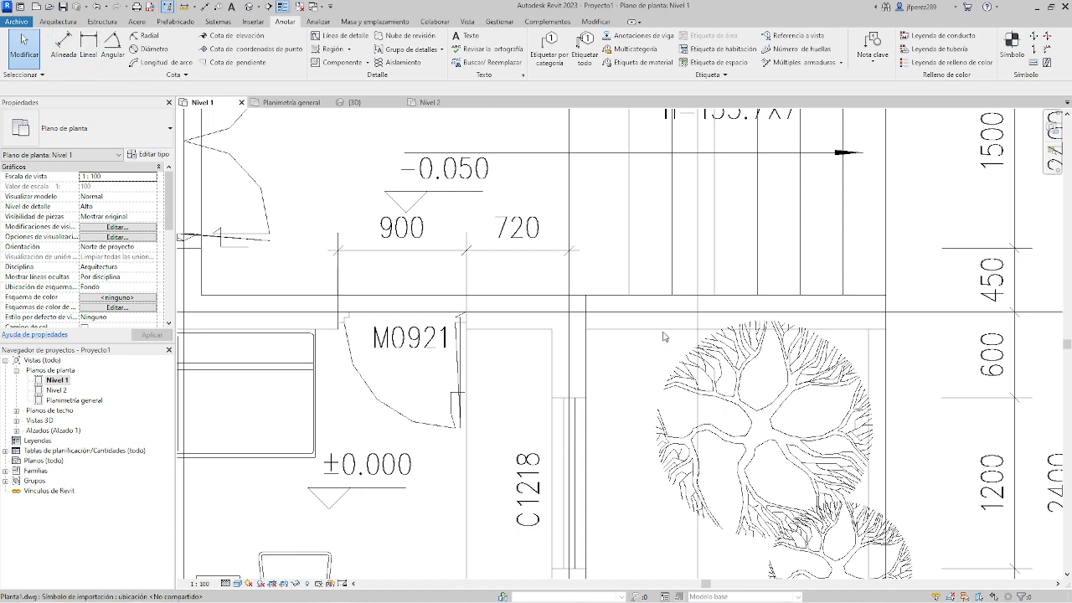
click(63, 43)
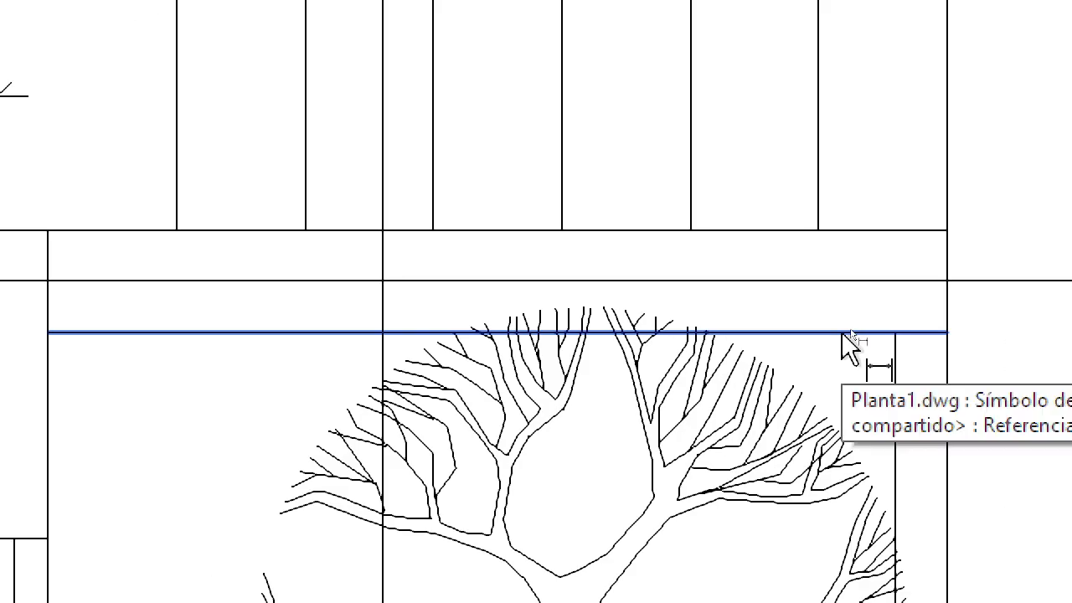
click(850, 329)
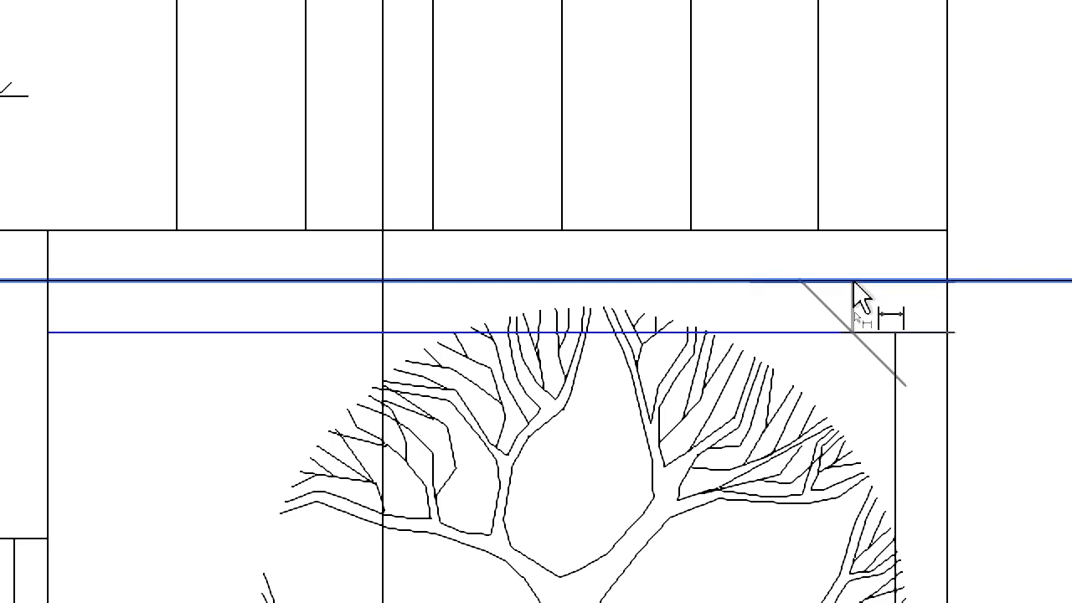
click(853, 281)
scroll(853, 281, down, 1)
click(967, 323)
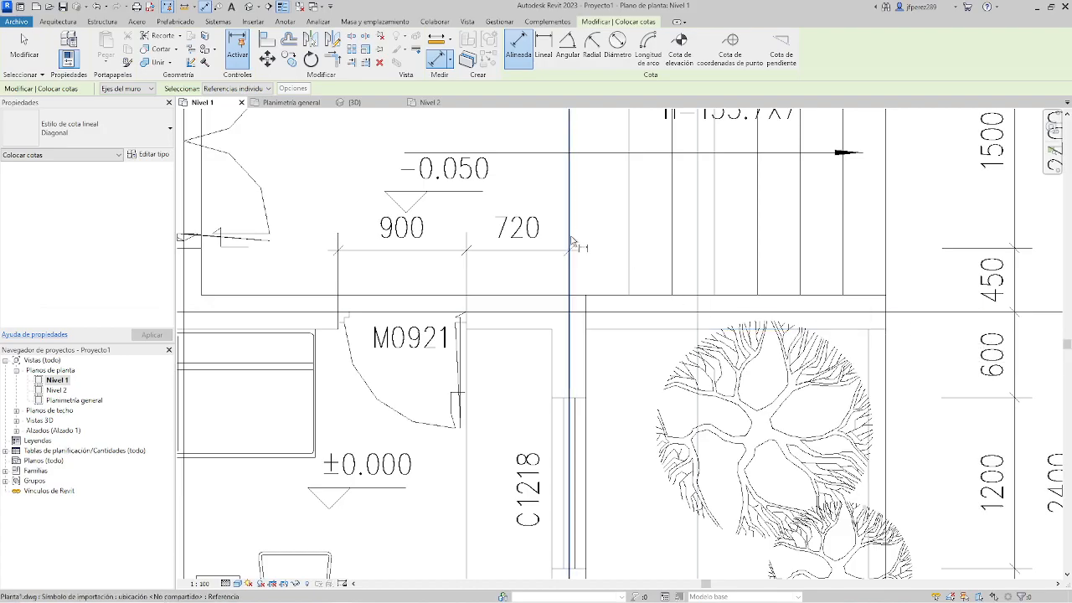
Measure the exterior wall's thickness beside window C1209 near axis 4 with an aligned dimension, without placing the dimension.
middle_drag(503, 225, 726, 422)
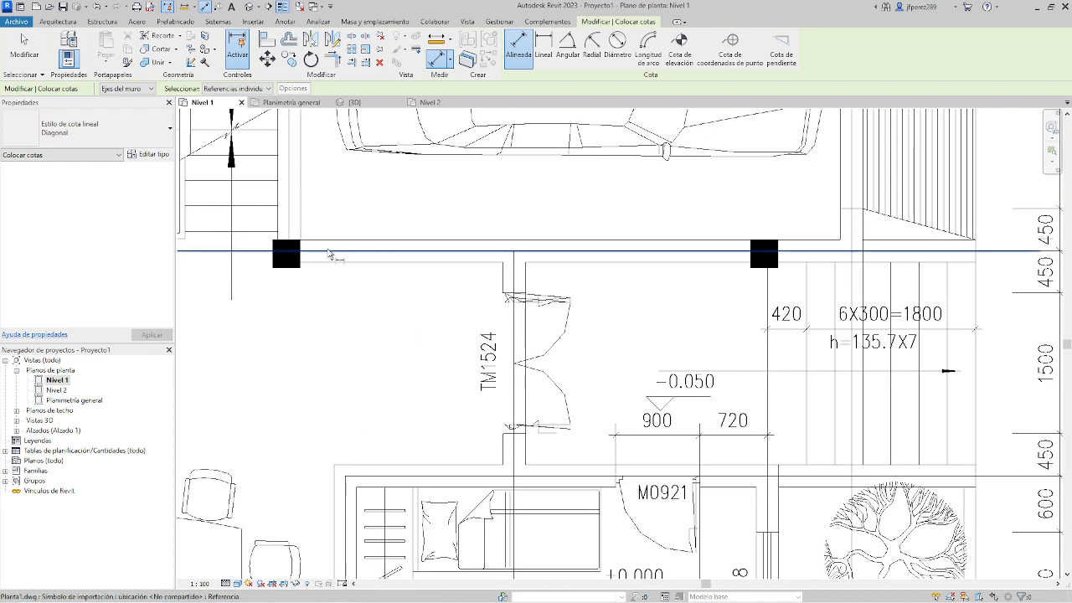
middle_drag(334, 217, 463, 318)
scroll(456, 350, down, 1)
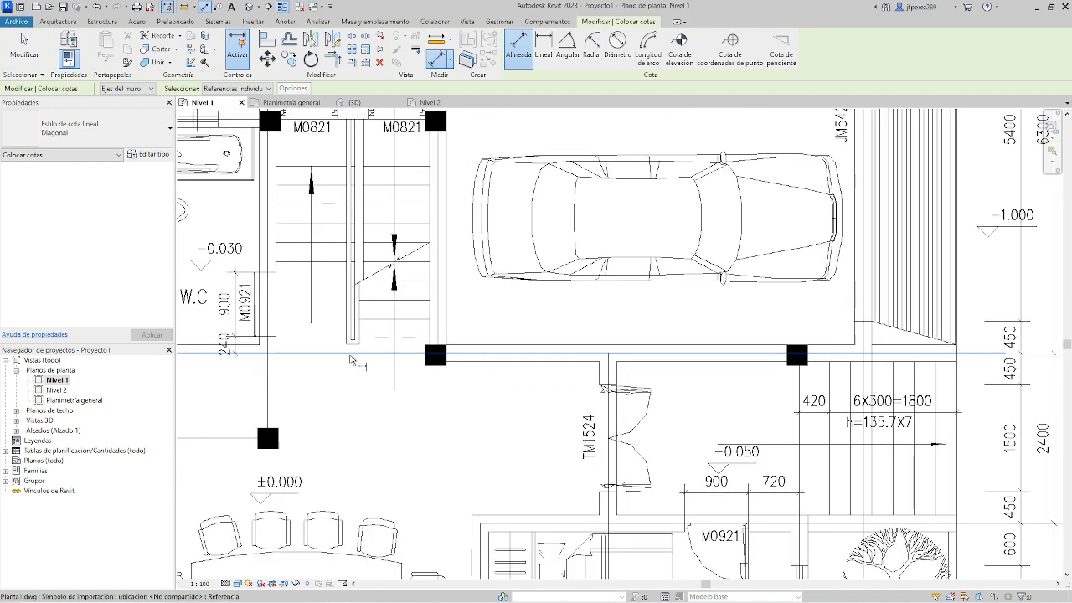
scroll(456, 351, up, 1)
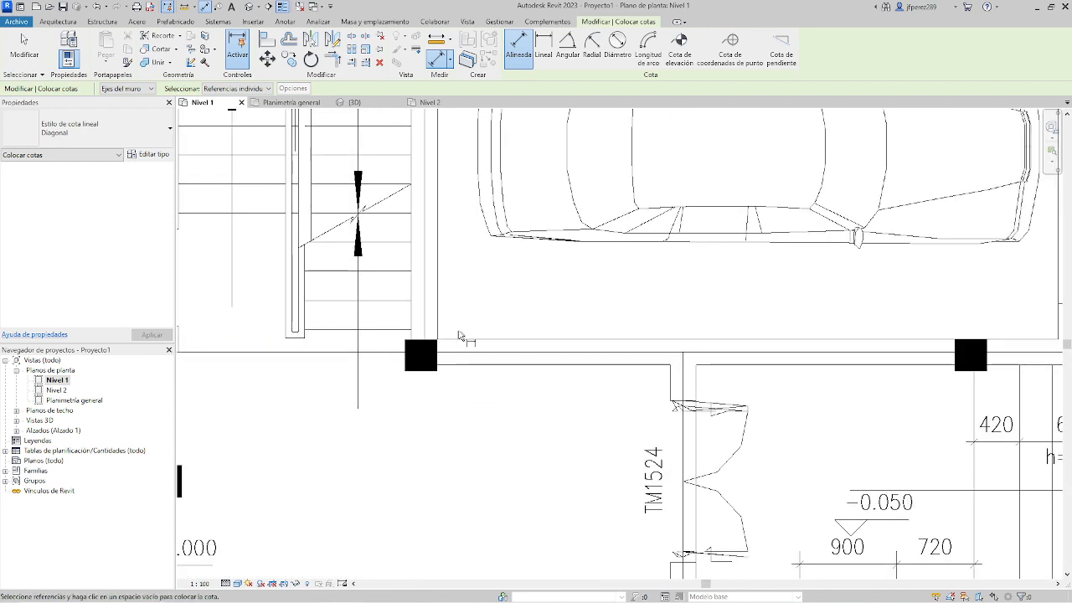
scroll(465, 356, up, 3)
scroll(469, 361, down, 5)
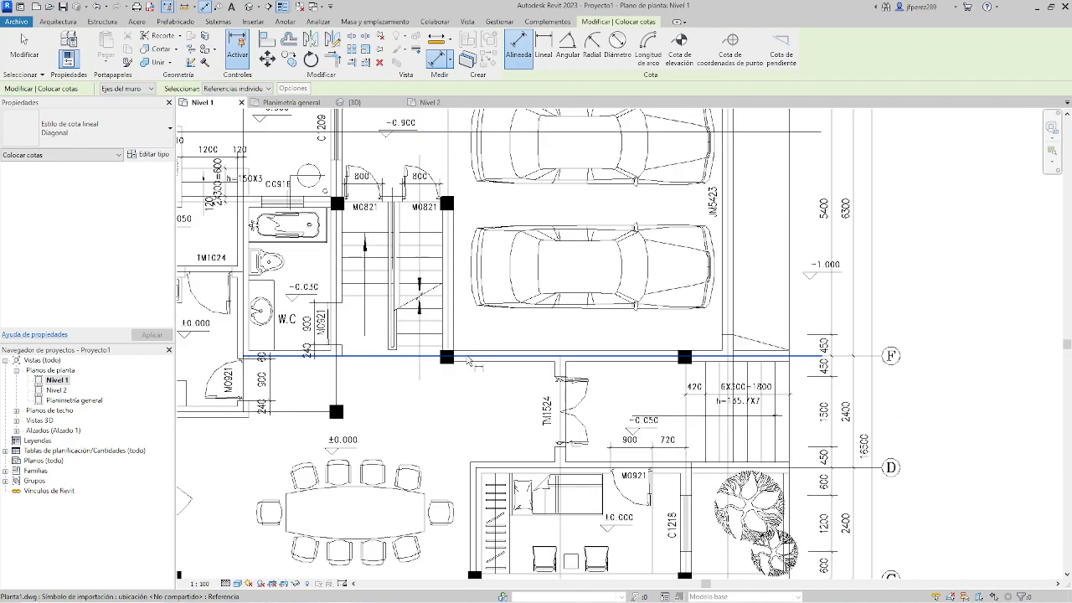
scroll(536, 247, up, 4)
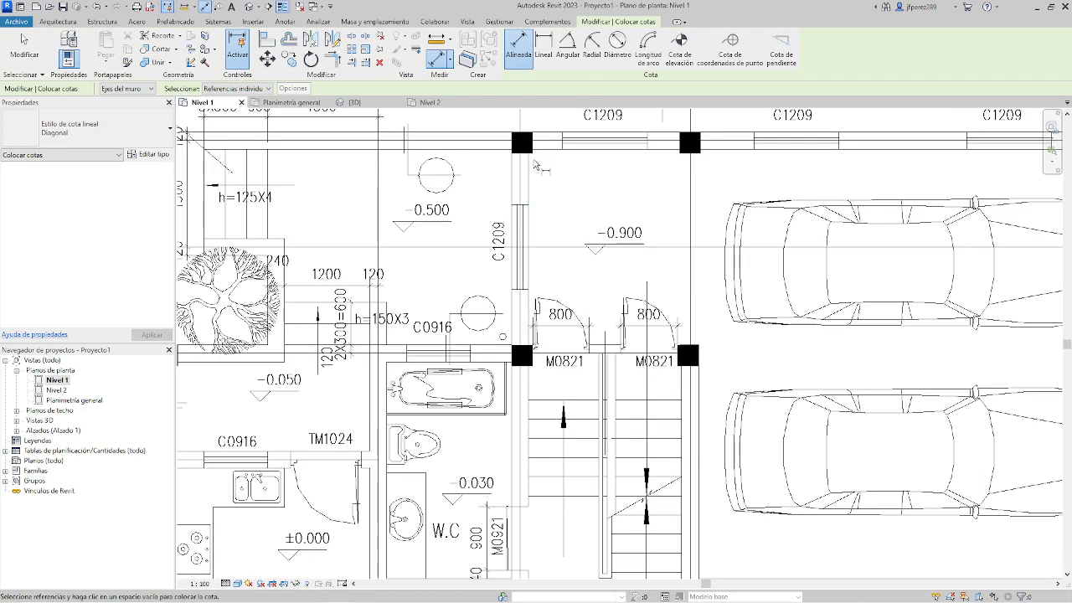
scroll(554, 208, up, 2)
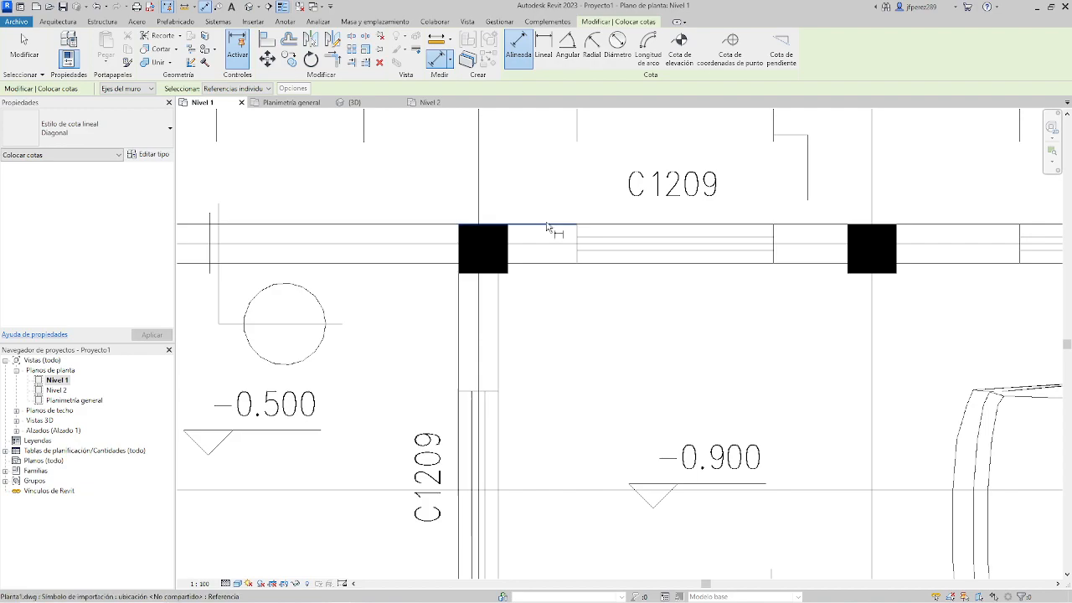
click(547, 226)
click(544, 266)
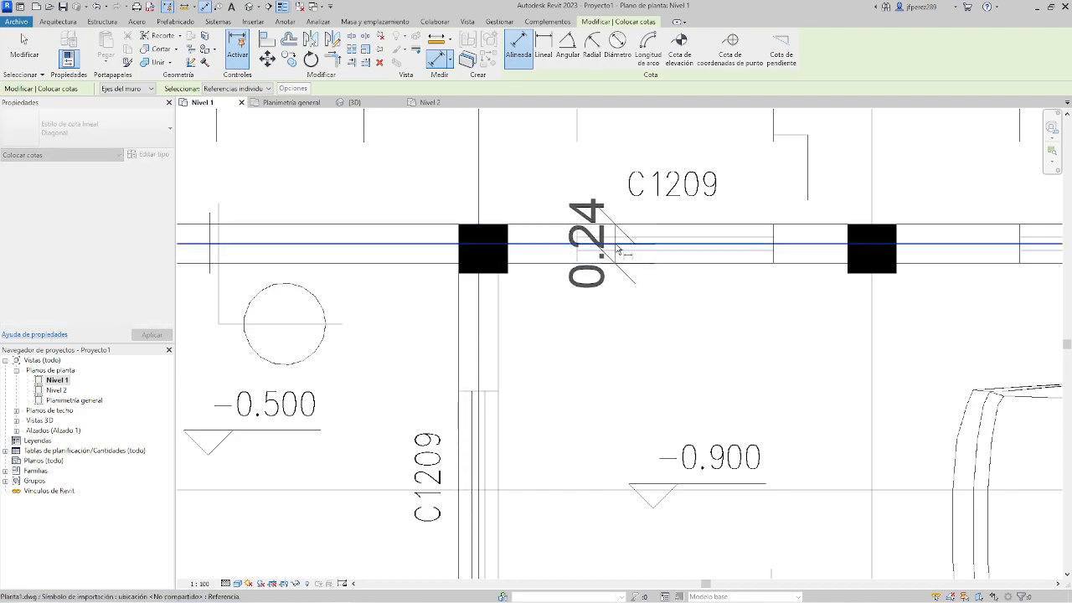
key(Escape)
scroll(572, 297, down, 5)
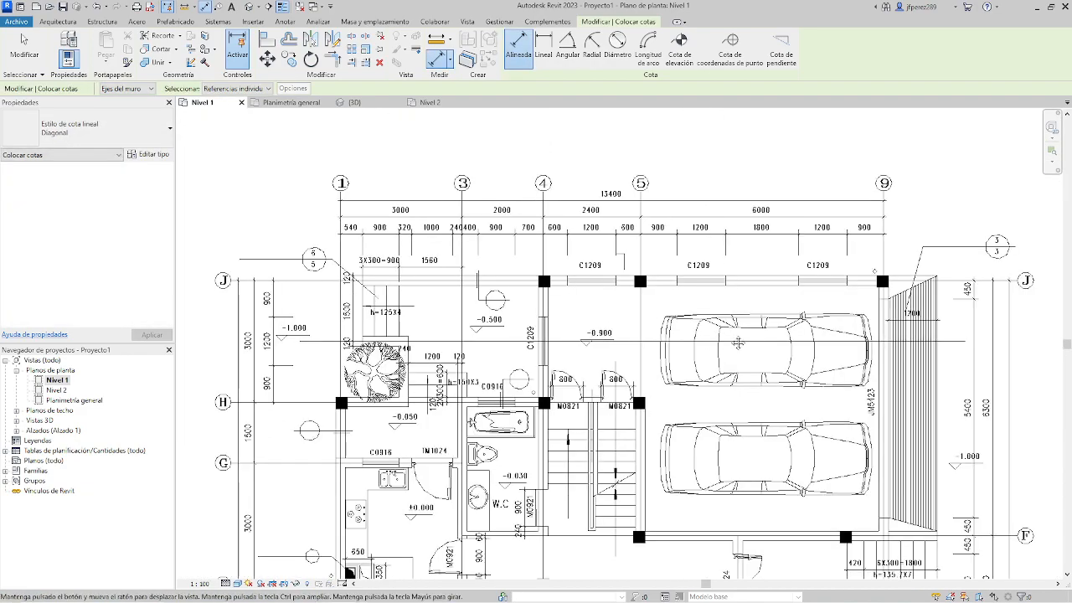
middle_drag(737, 343, 674, 131)
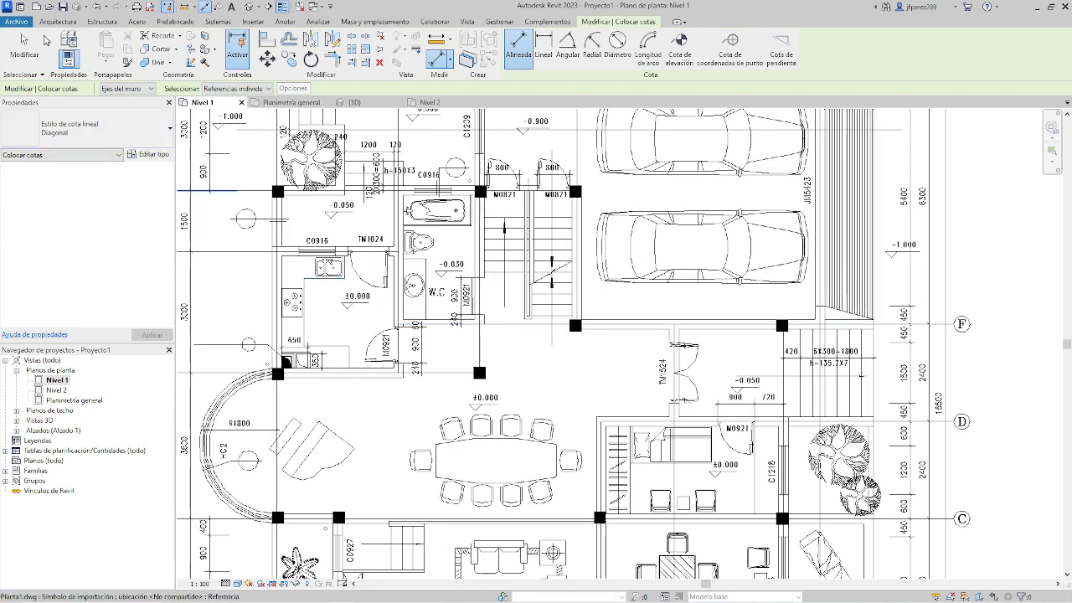
Start a wall of type Por defecto - 20 cm with its location line set to Cara de acabado: Exterior.
click(65, 23)
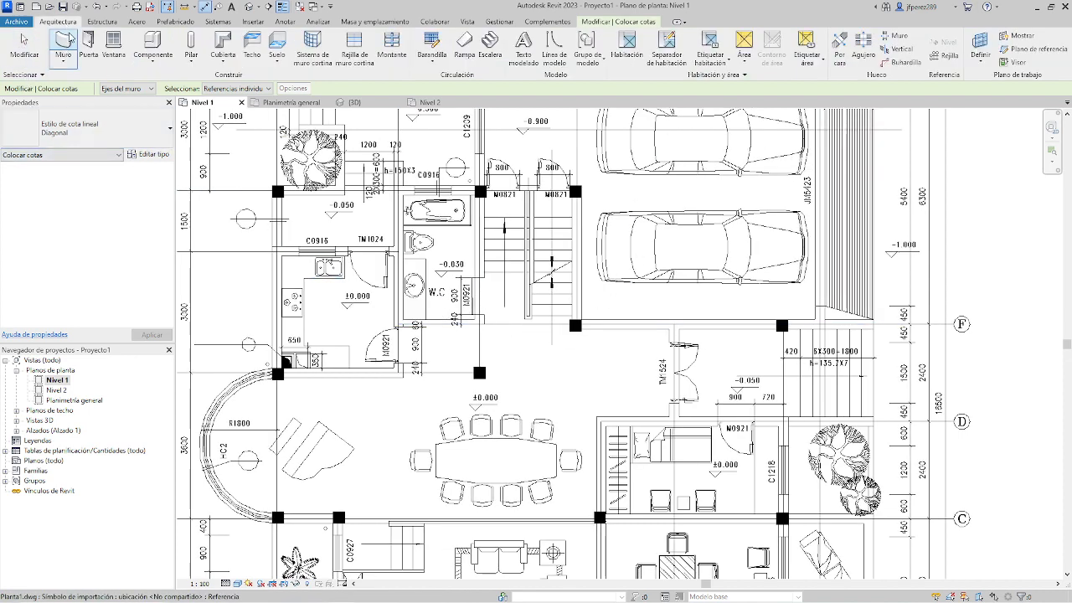
click(65, 39)
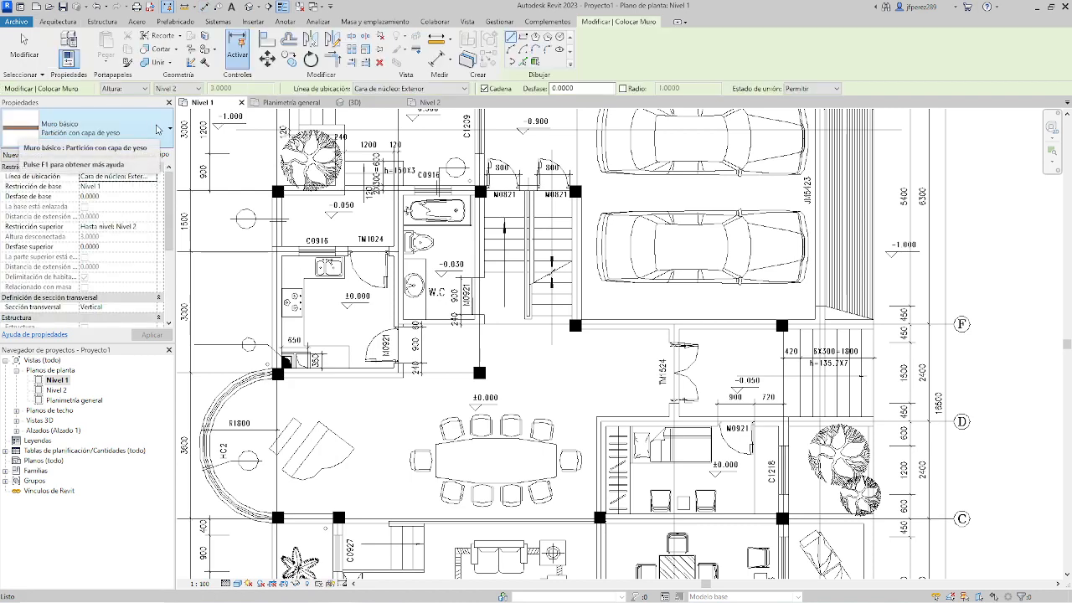
click(169, 132)
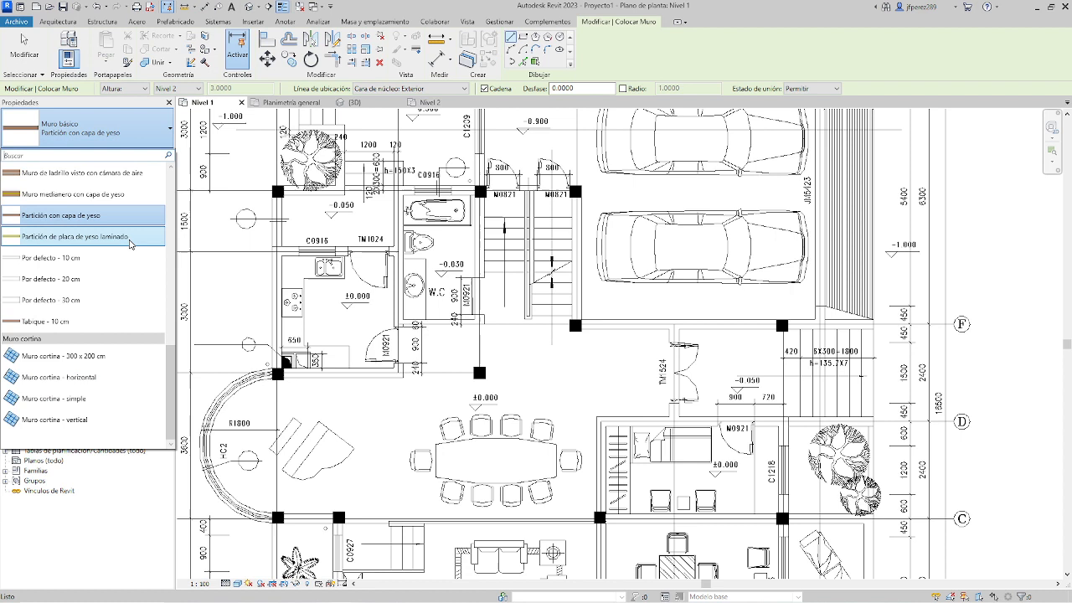
click(92, 280)
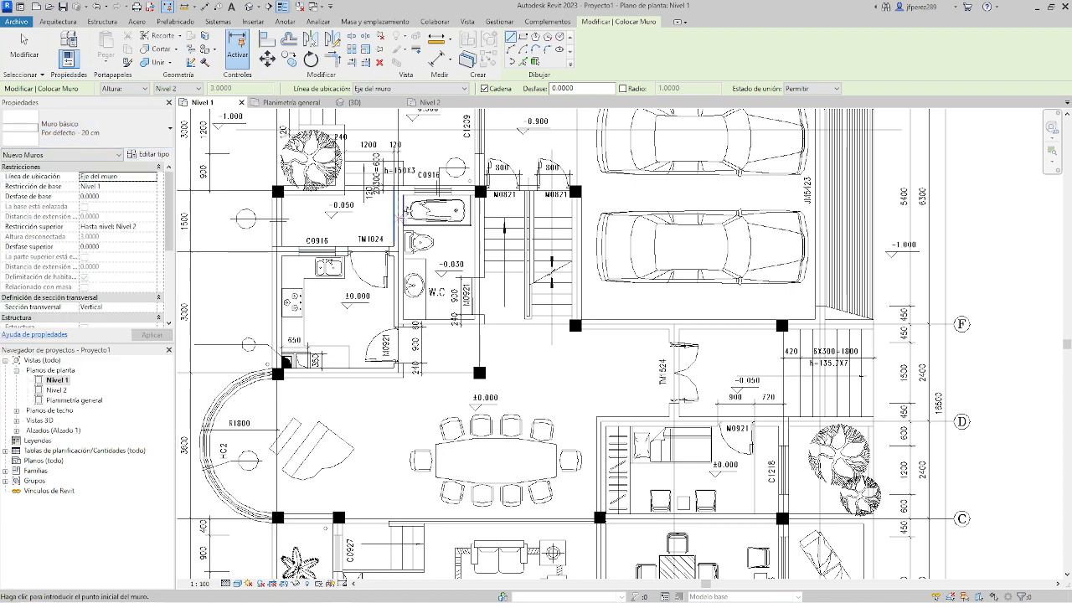
click(409, 90)
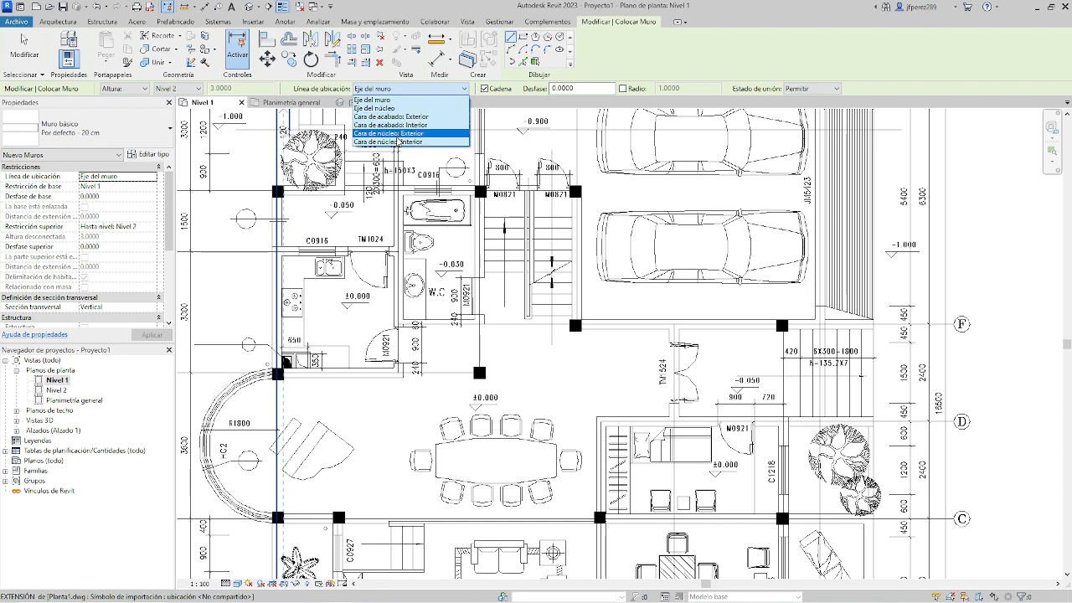
click(395, 117)
Draw chained walls along bathroom window C0916 to the axis 4 column, then along window C1209 up to the column at axis J.
scroll(413, 183, up, 6)
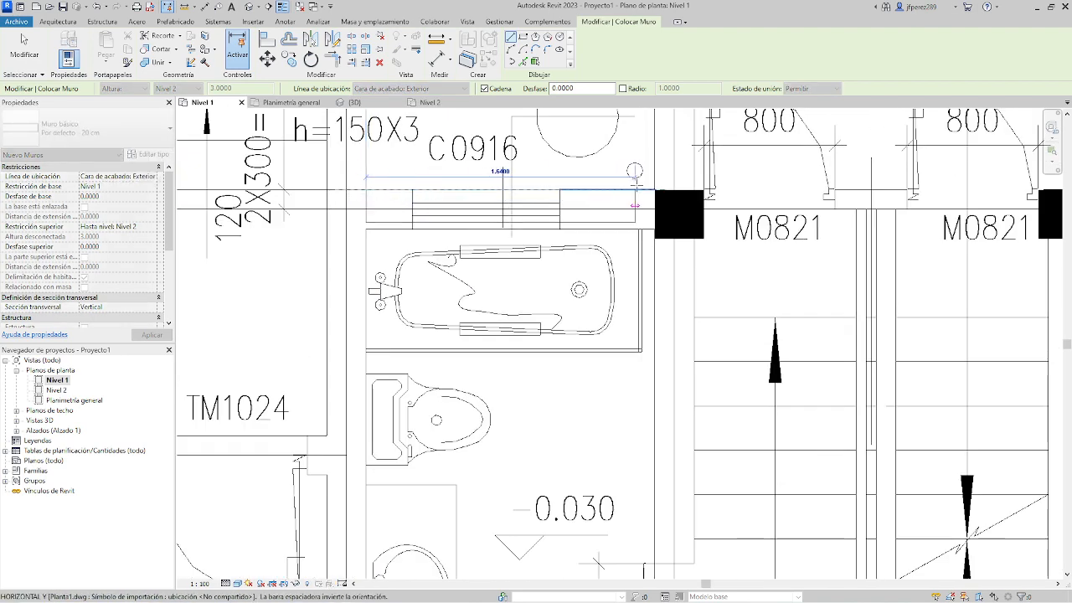
scroll(636, 193, up, 3)
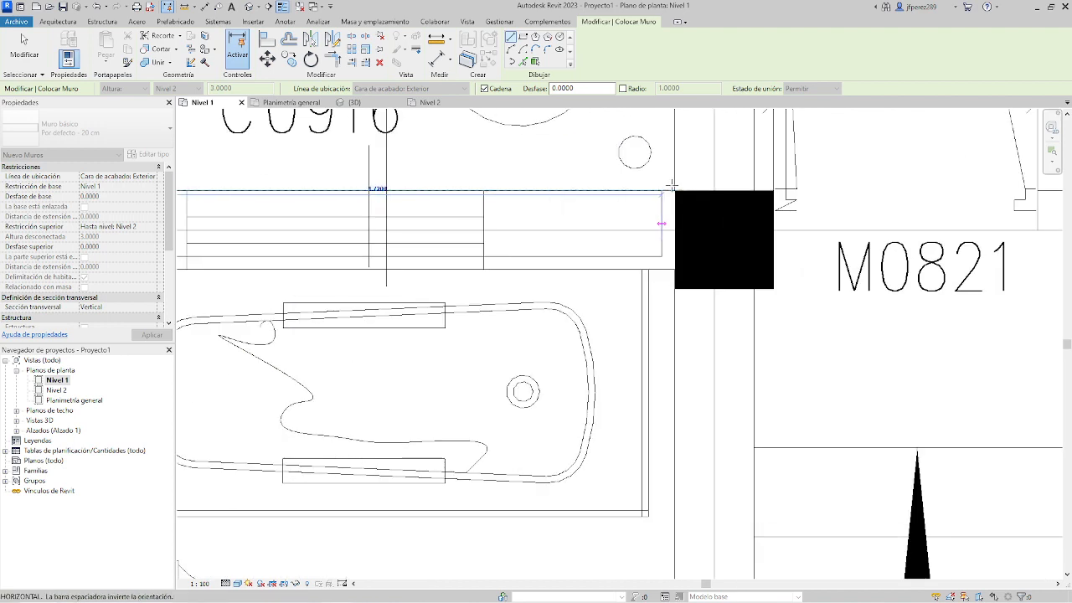
click(675, 191)
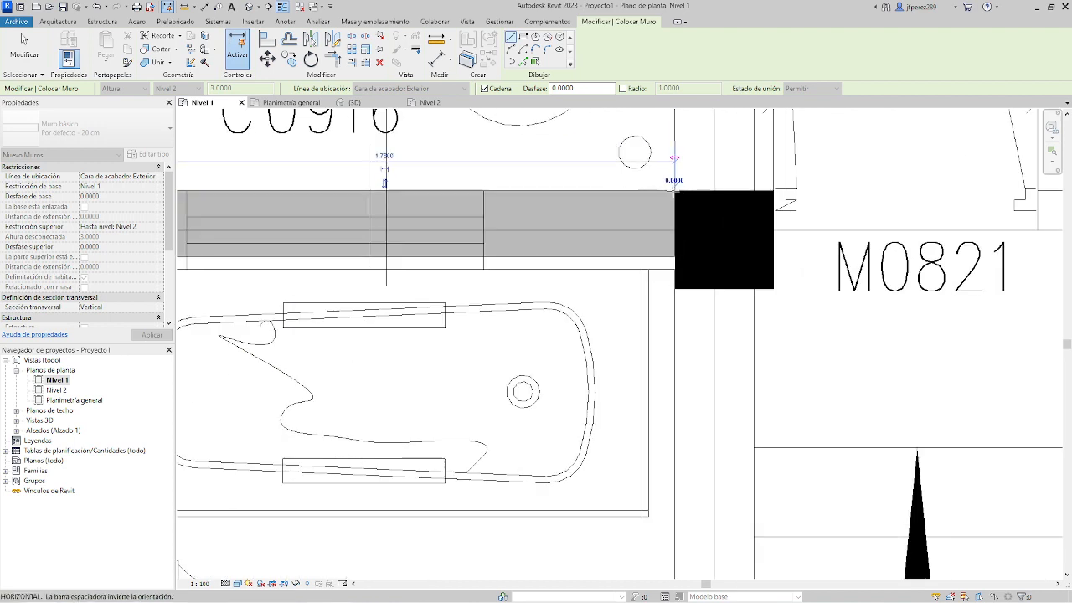
scroll(675, 193, down, 4)
middle_drag(657, 134, 653, 305)
scroll(649, 243, up, 4)
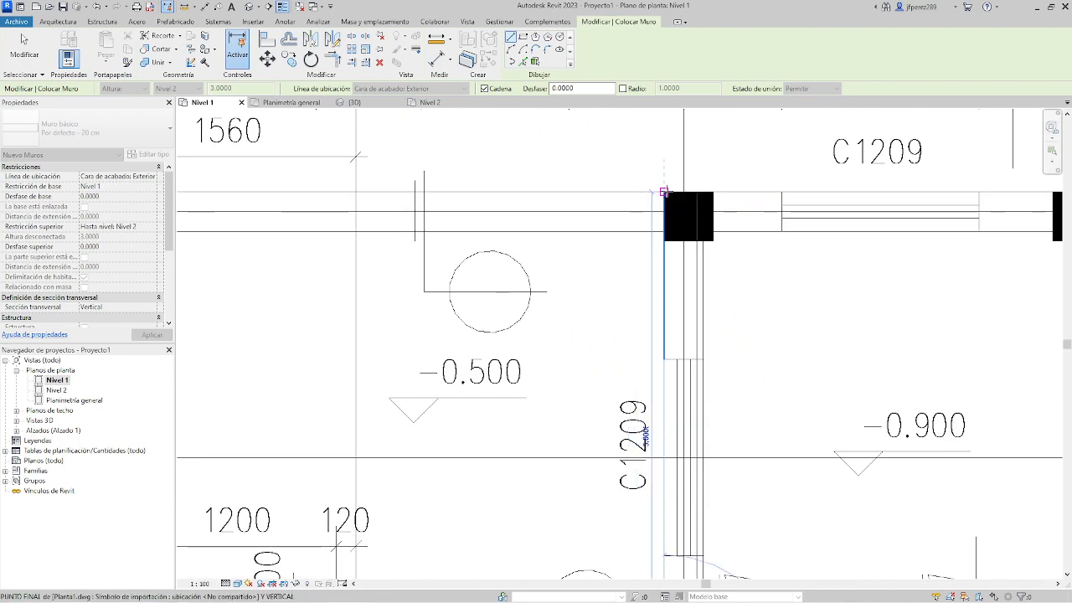
click(665, 192)
Continue the wall along axis J past the C1209 windows to the outer corner of the axis 9 column.
scroll(670, 201, down, 3)
middle_drag(808, 195, 577, 199)
scroll(853, 204, up, 4)
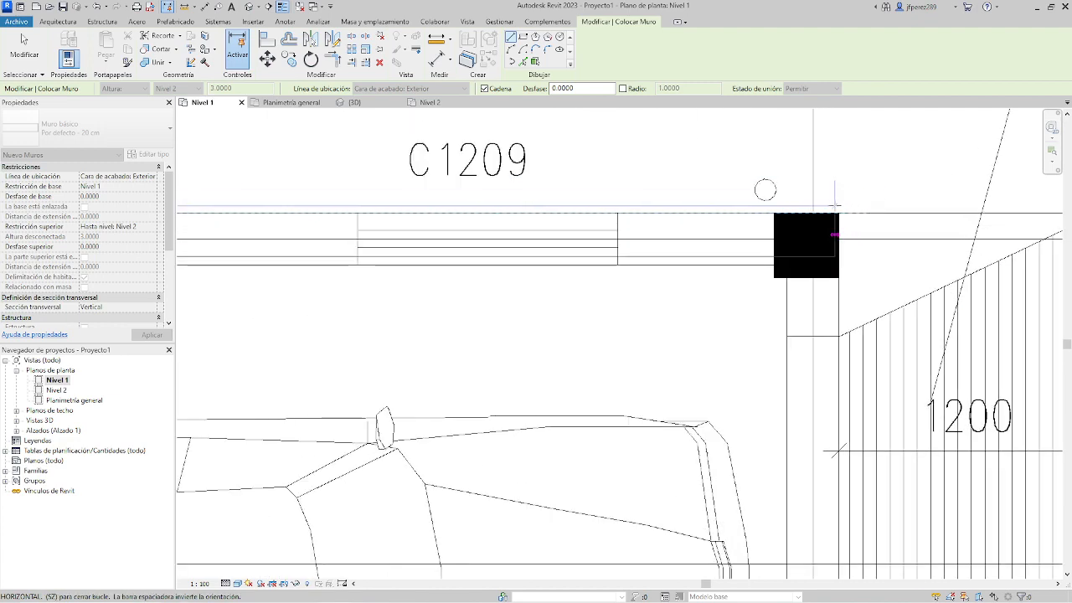
click(838, 212)
Continue the walls down the garage's JM5423 side to axis F and back along axis F to the entrance beside door TM1524.
scroll(832, 184, down, 5)
middle_drag(883, 509, 868, 274)
scroll(851, 307, up, 4)
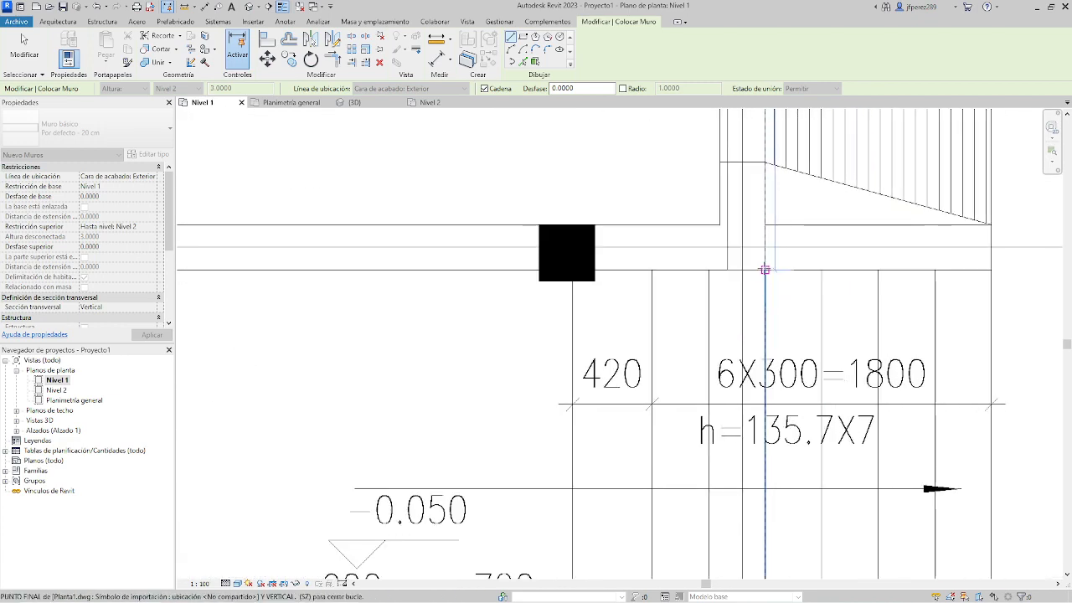
click(761, 269)
scroll(635, 272, down, 3)
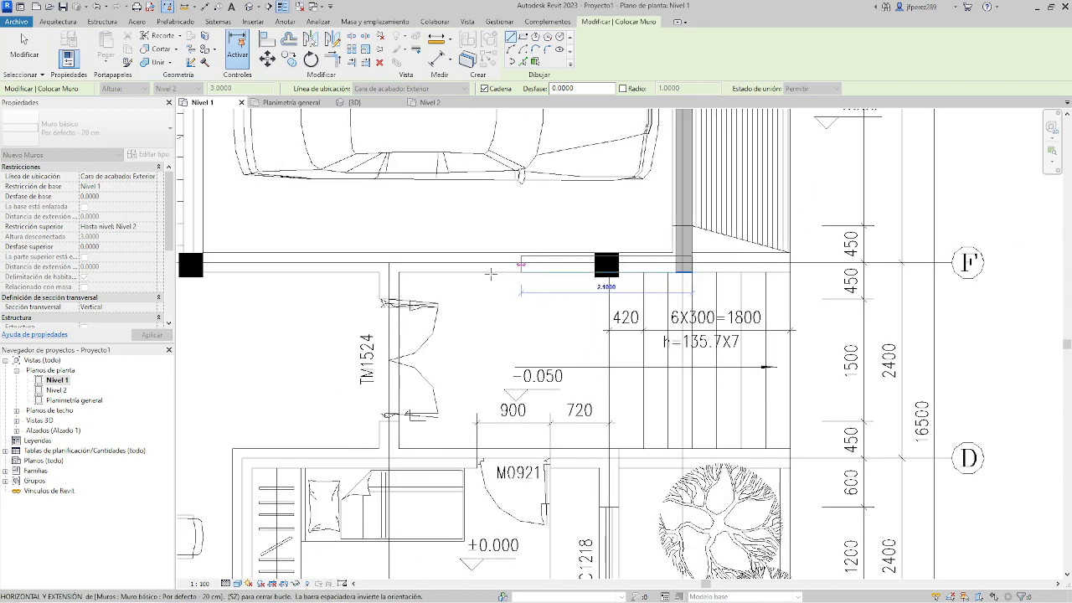
click(400, 265)
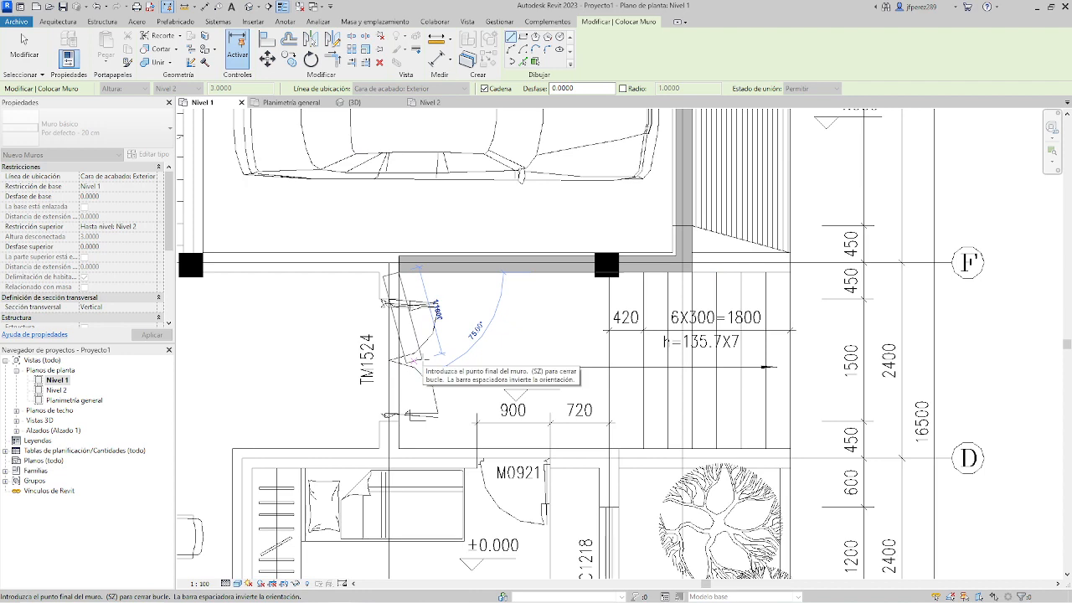
End the wall chain, dismiss the save reminder without saving, review the walls around the garage and leave the Wall command.
key(Escape)
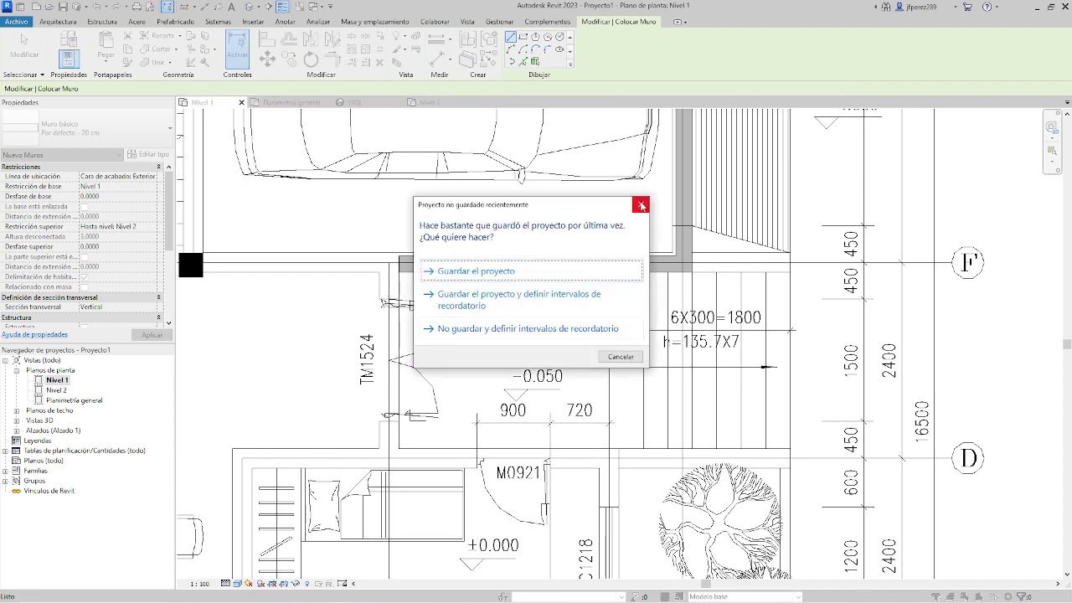
click(642, 206)
scroll(775, 328, down, 1)
middle_drag(848, 203, 867, 327)
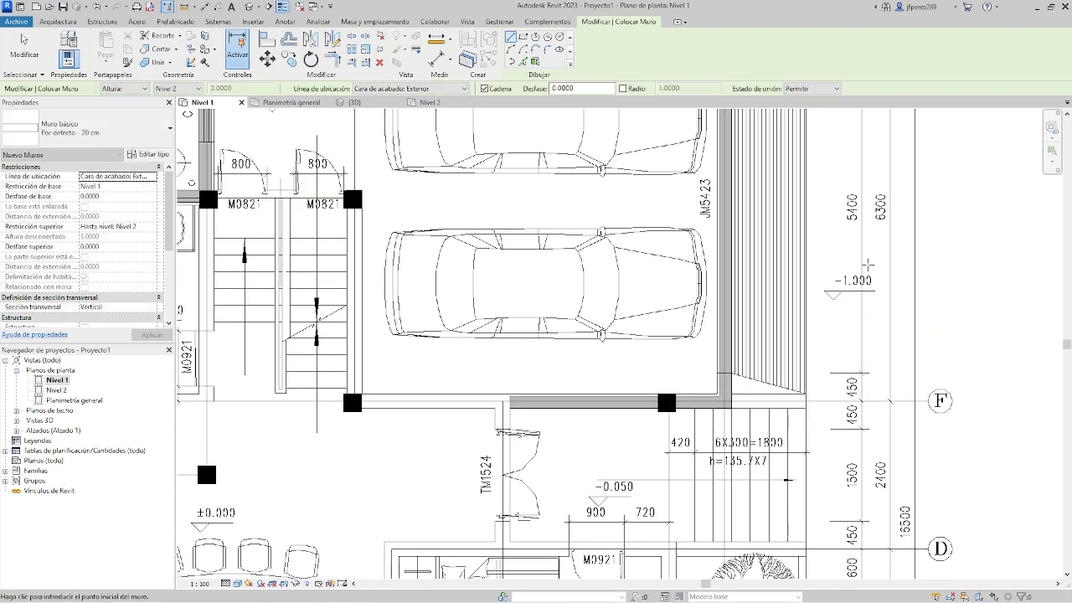
scroll(874, 216, up, 3)
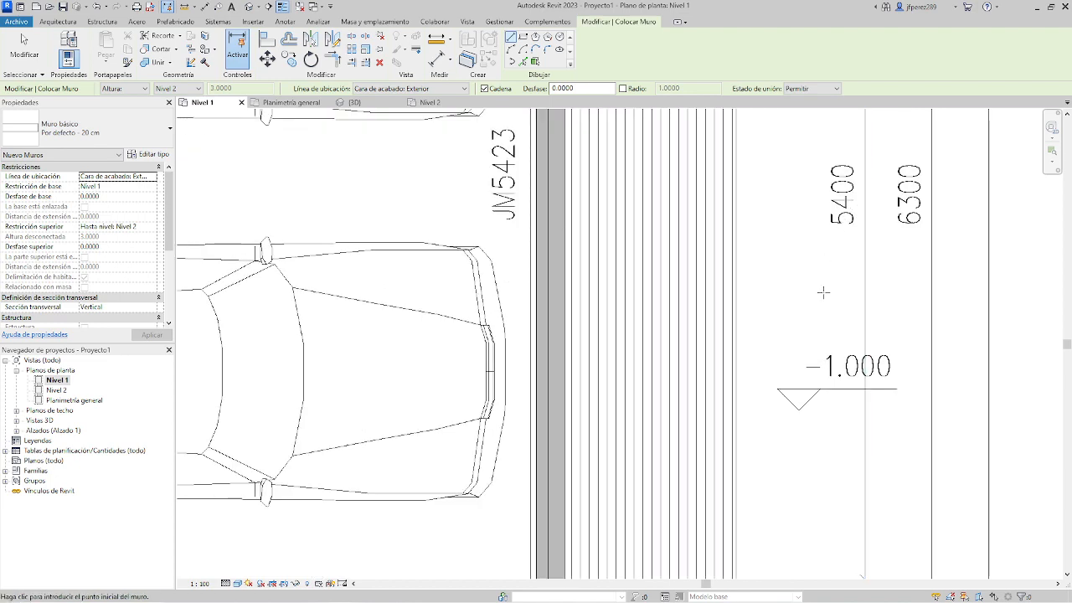
scroll(823, 292, down, 4)
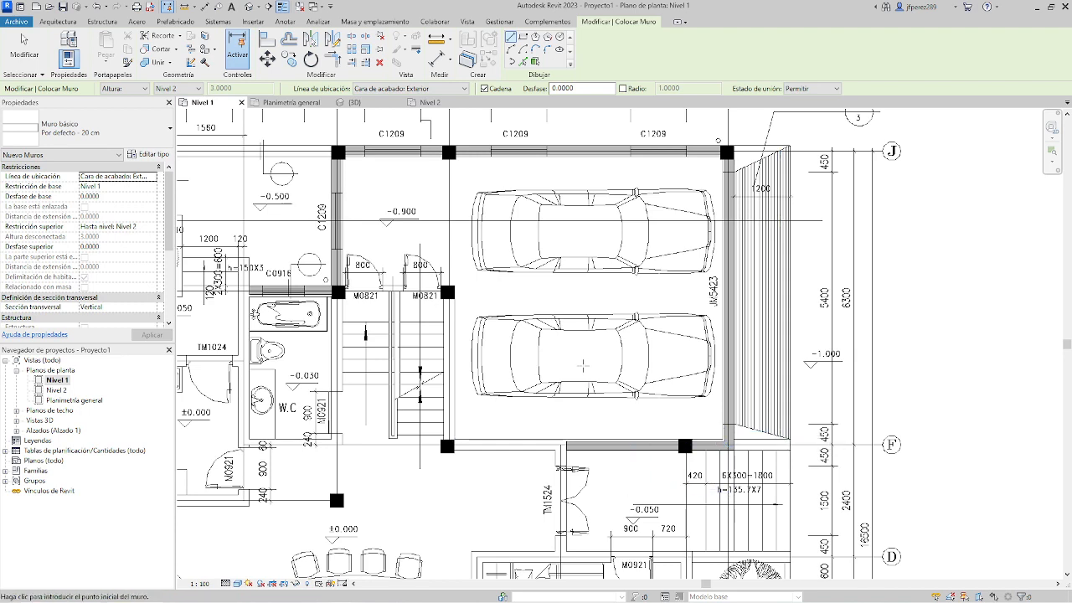
scroll(433, 267, down, 1)
middle_drag(433, 268, 638, 316)
key(Escape)
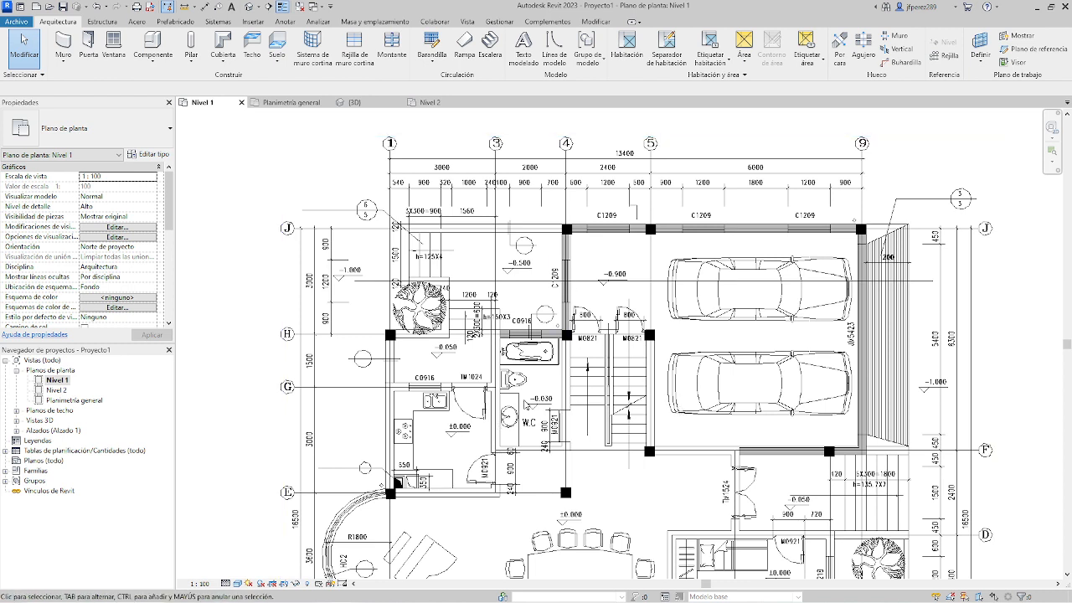
key(alt)
key(alt+Tab)
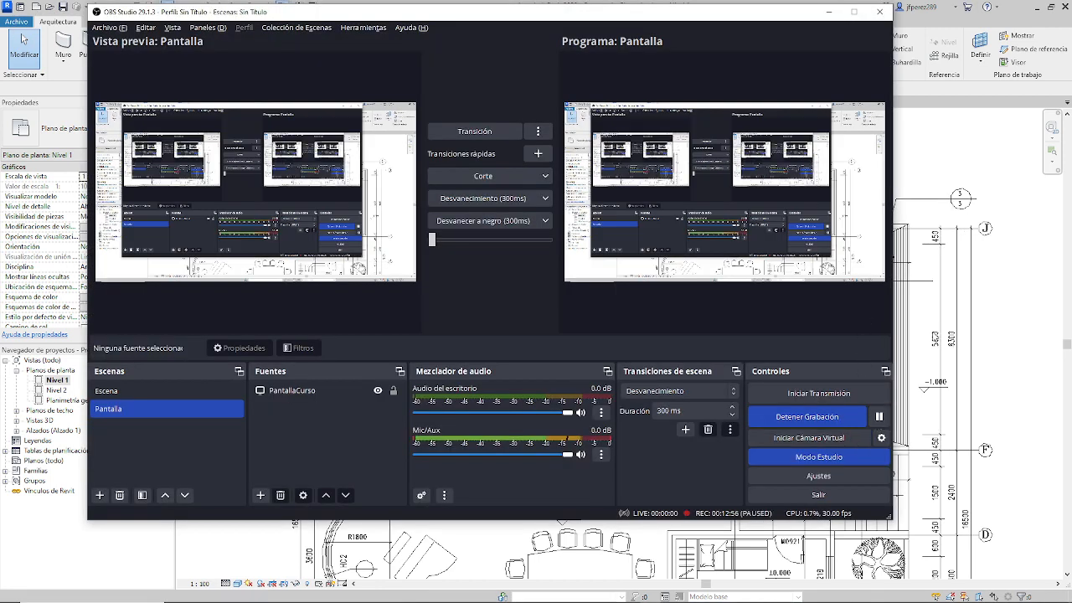
key(alt+Tab)
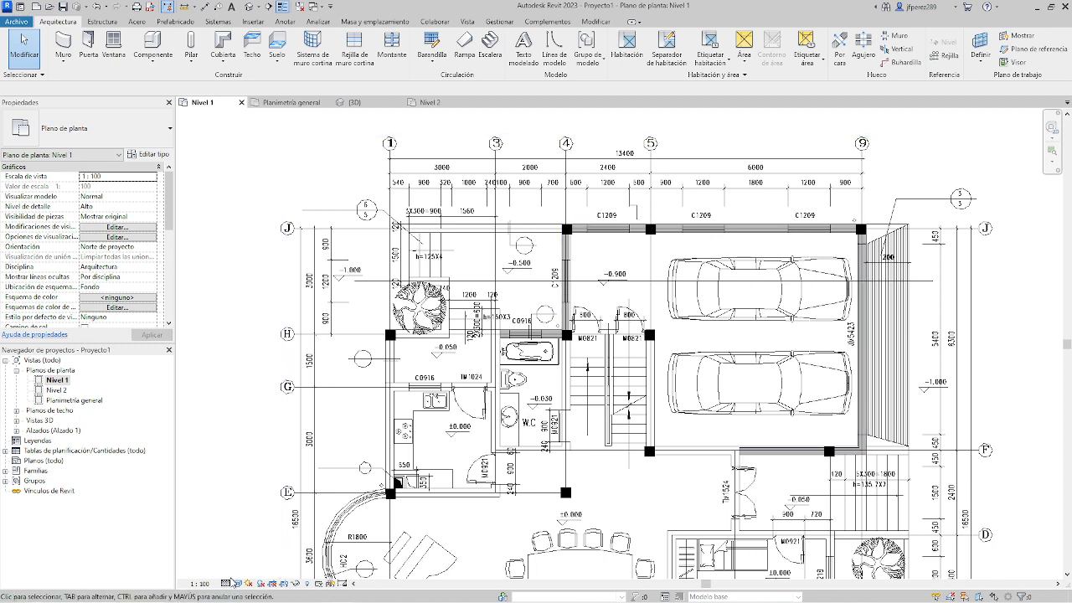
Set the Nivel 1 view's visual style to Línea oculta and examine the wall end above door TM1524 against the imported drawing.
click(238, 586)
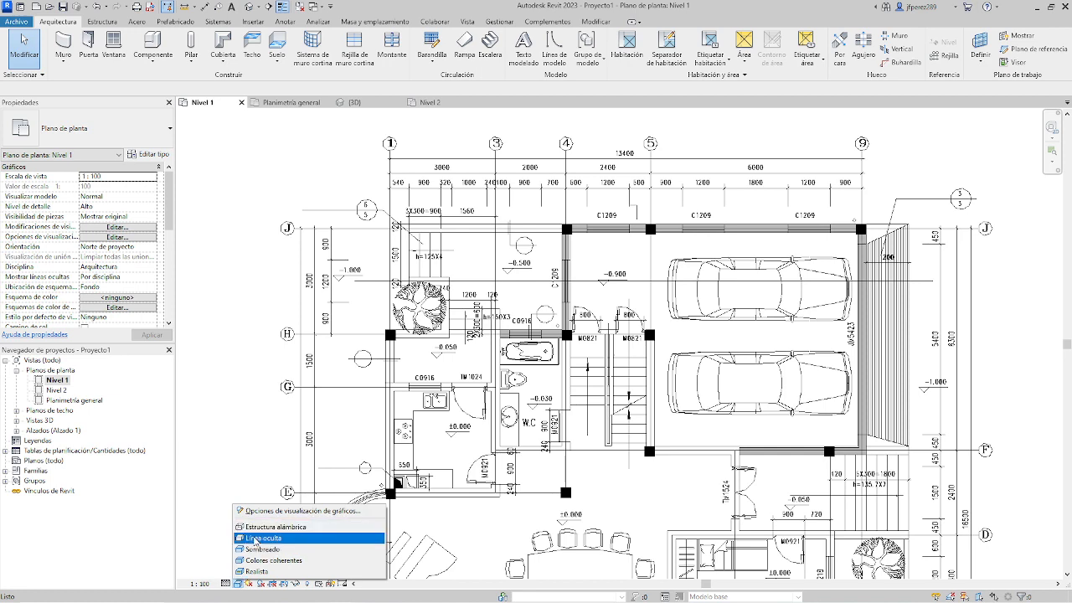
click(254, 539)
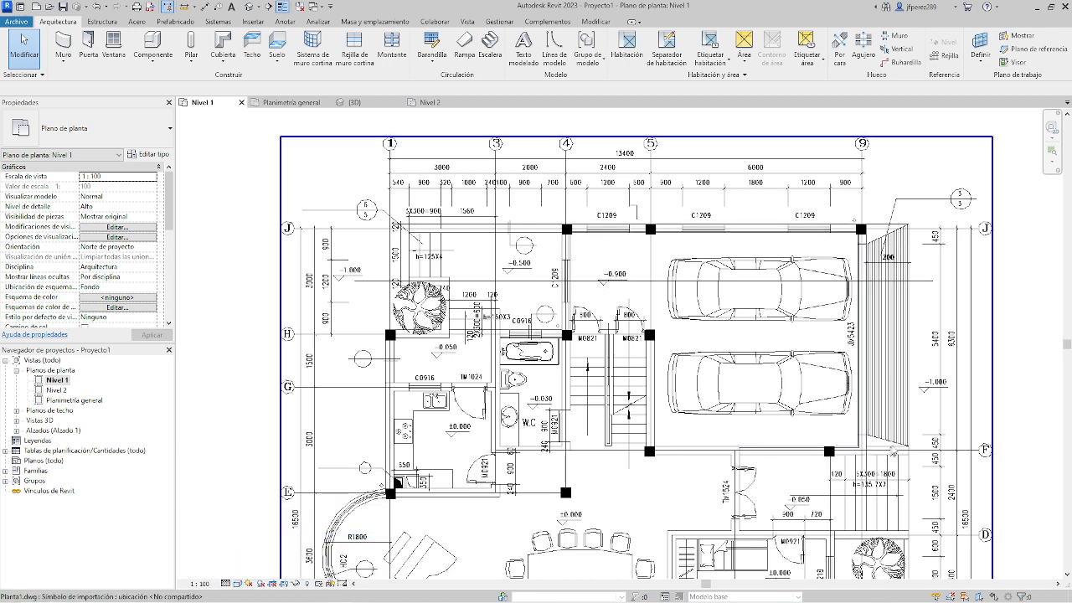
scroll(870, 460, up, 3)
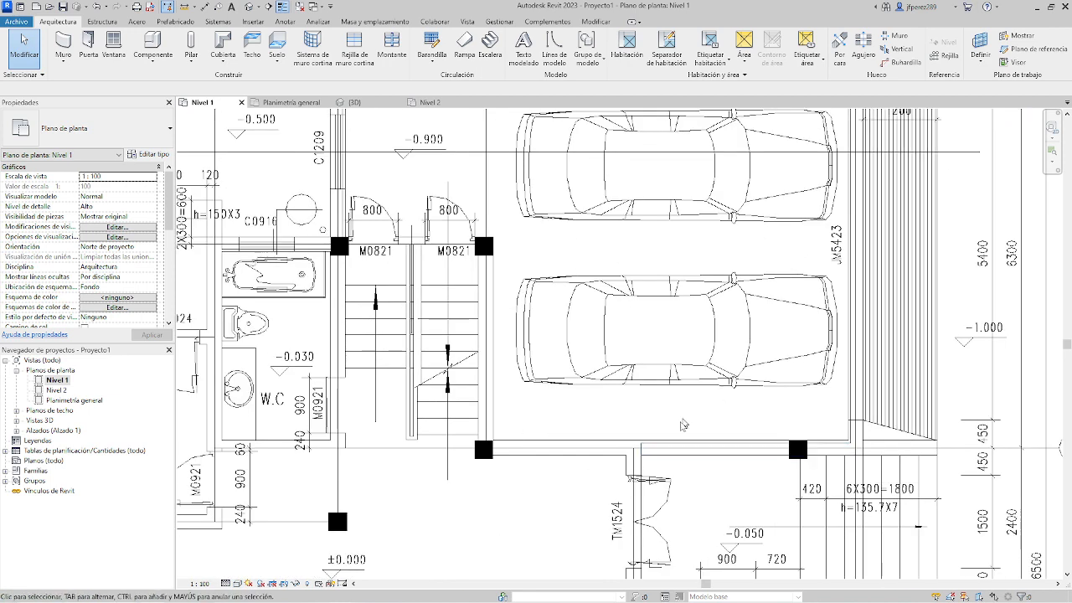
scroll(658, 454, up, 2)
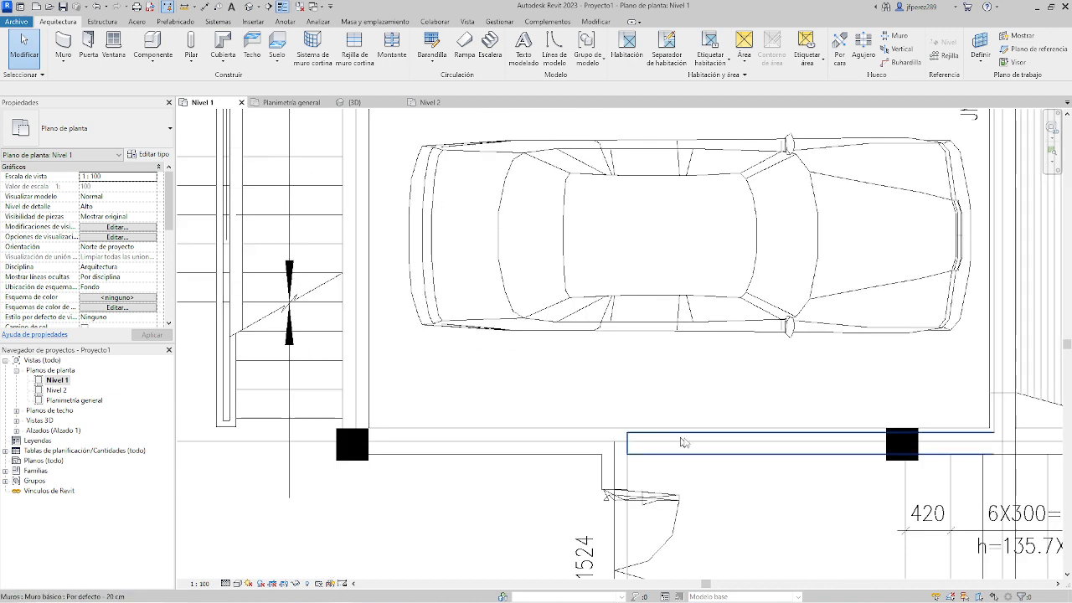
scroll(662, 455, up, 2)
click(627, 428)
scroll(666, 463, up, 2)
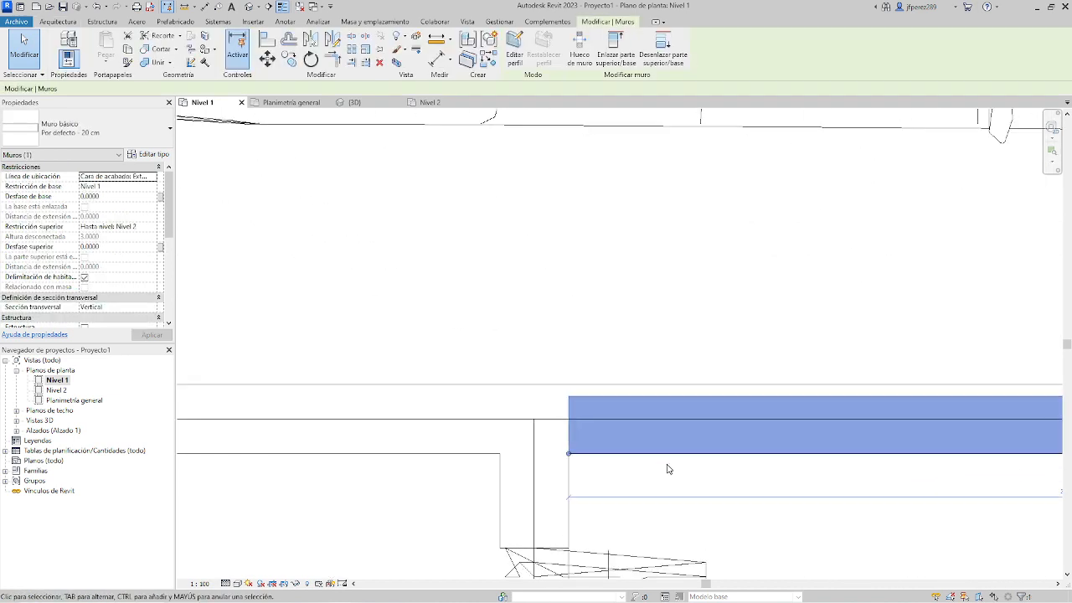
click(615, 311)
scroll(622, 378, up, 3)
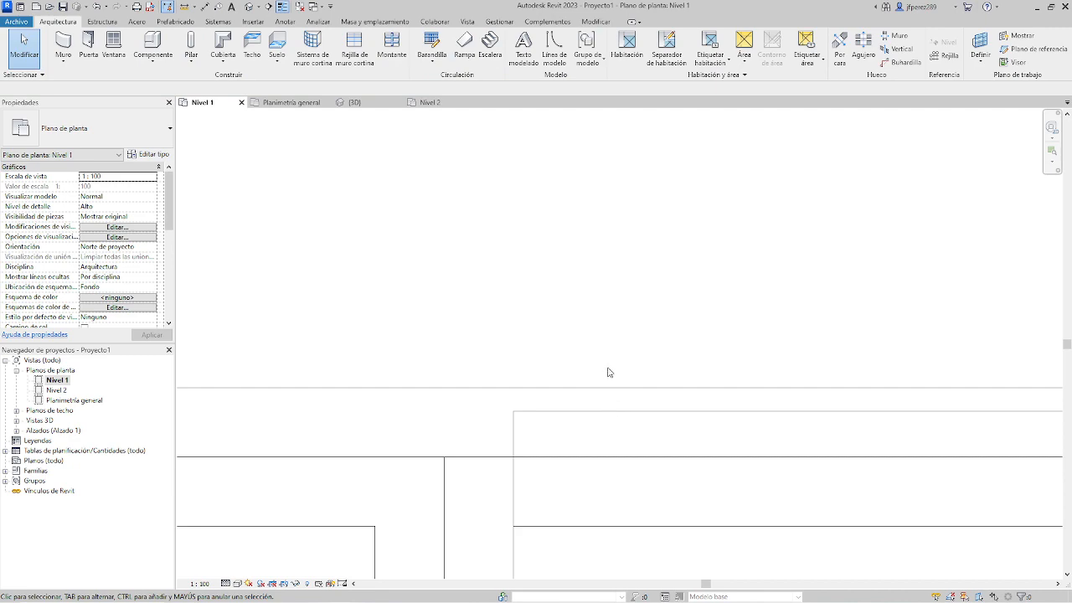
scroll(609, 372, down, 6)
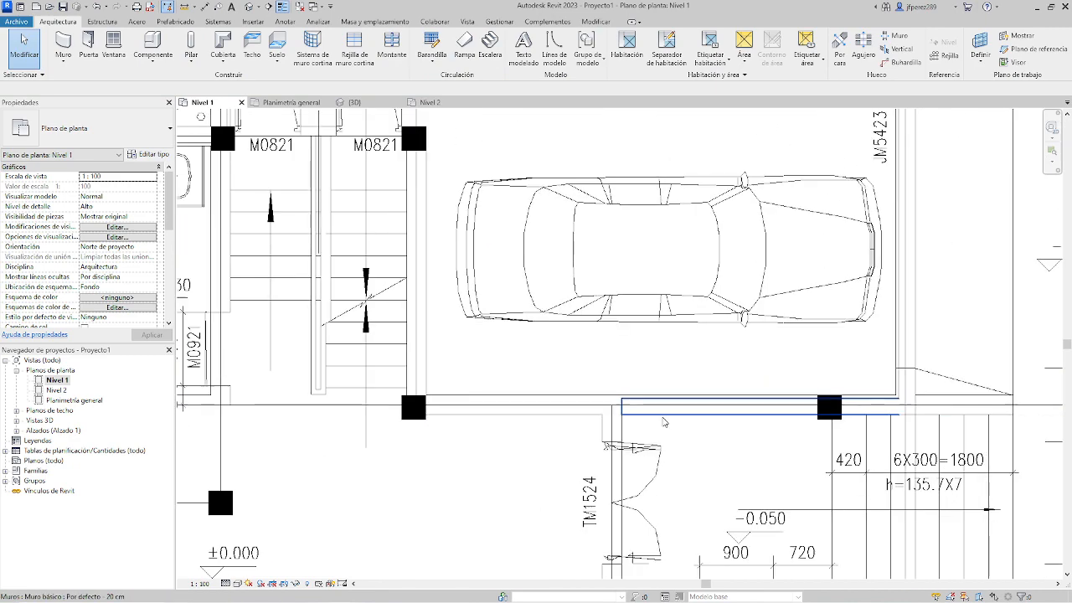
Select the imported Planta1.dwg drawing to check its work plane and other instance properties, and deselect it.
middle_drag(476, 202, 529, 371)
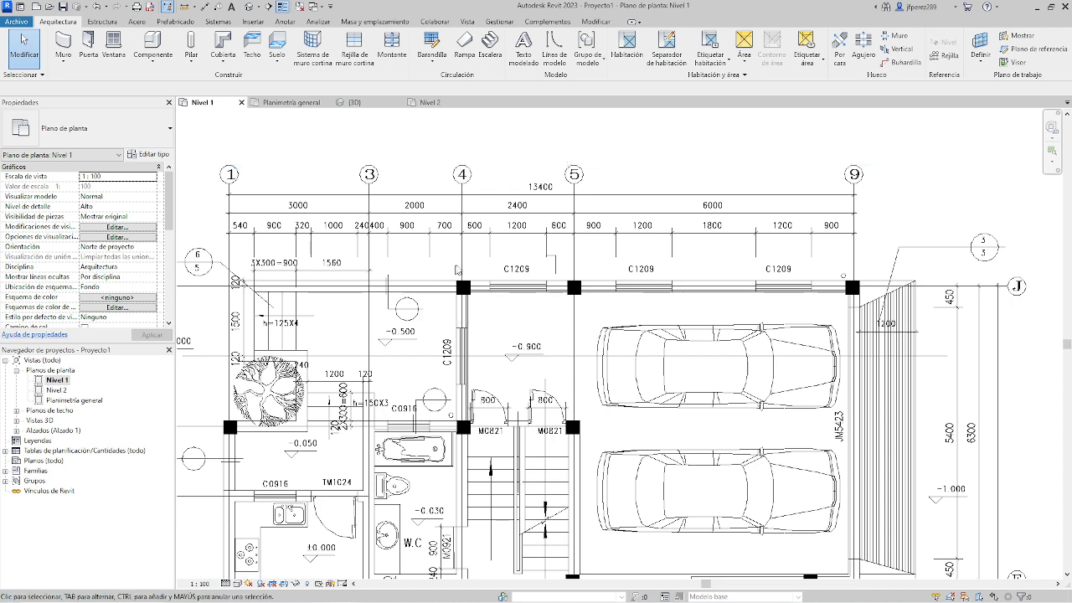
scroll(402, 297, down, 6)
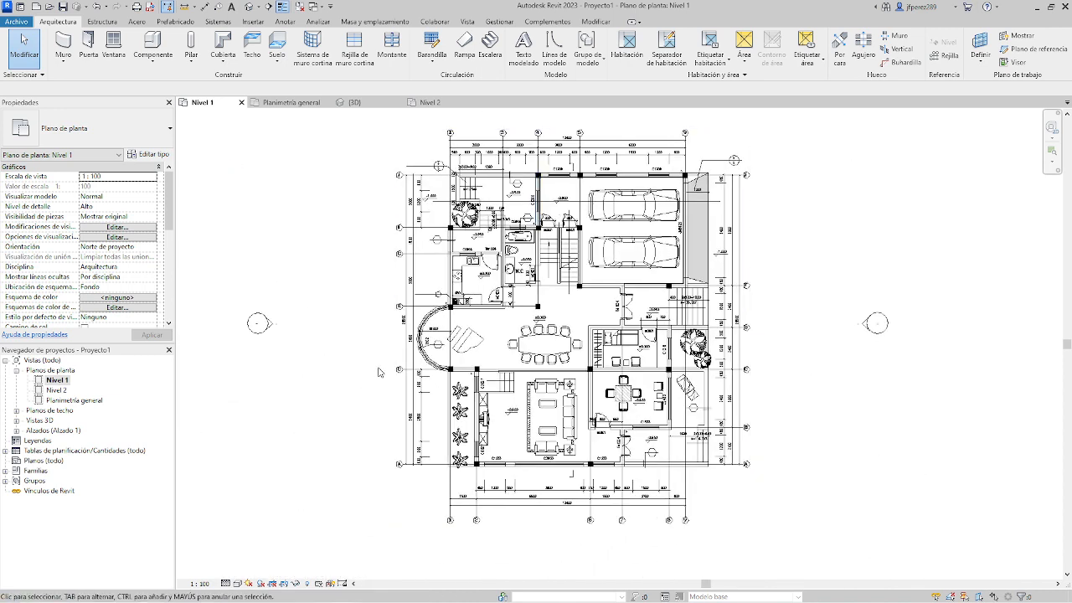
scroll(381, 370, down, 1)
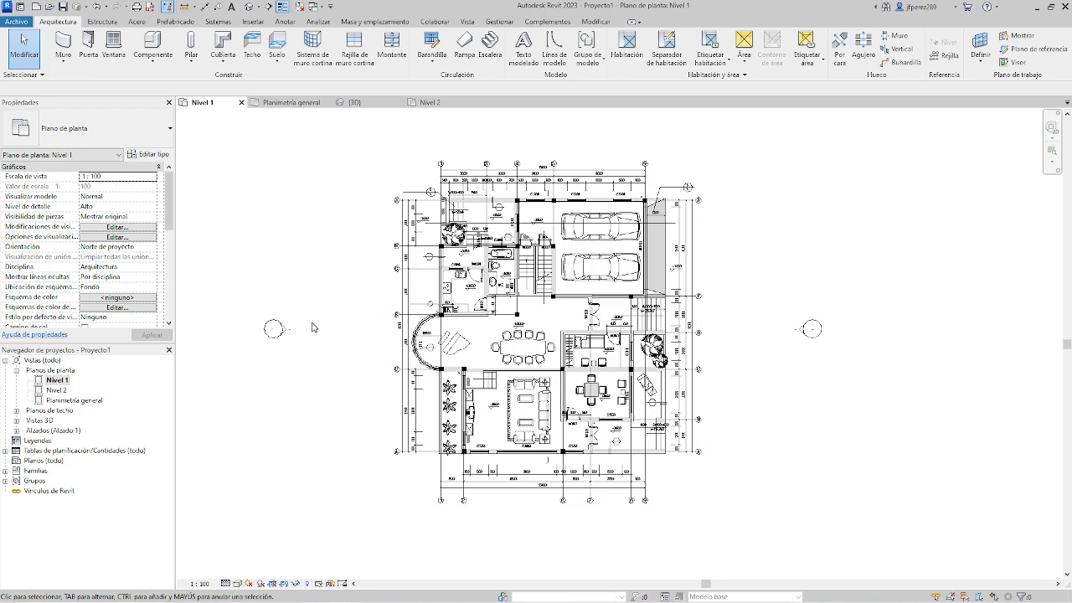
click(453, 301)
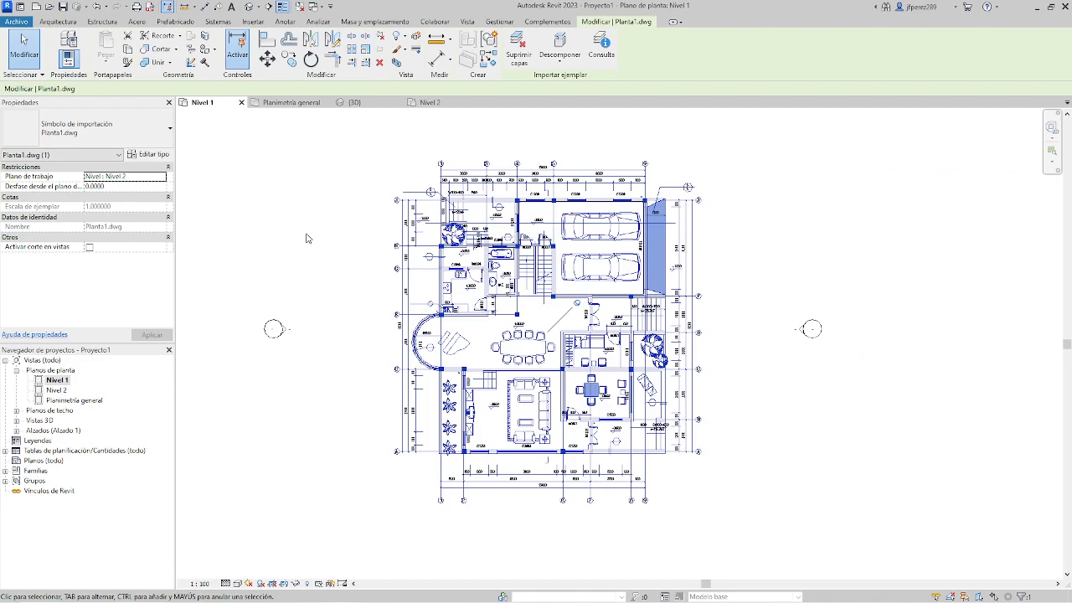
key(Escape)
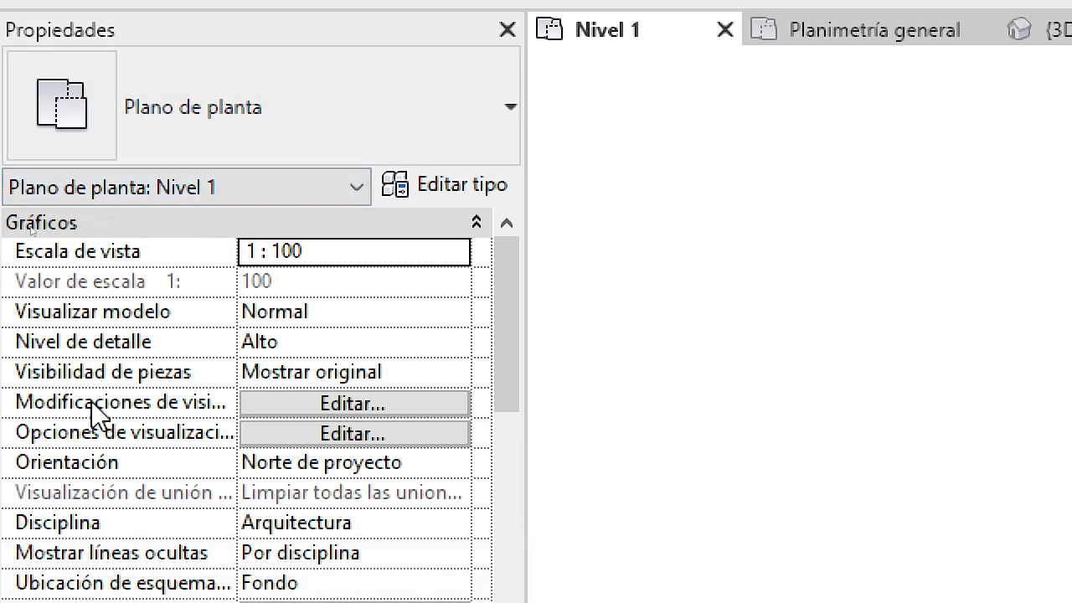
Open the Nivel 1 view's visibility/graphics overrides, look through the model categories and display the imported categories.
mouse_move(88, 413)
click(302, 405)
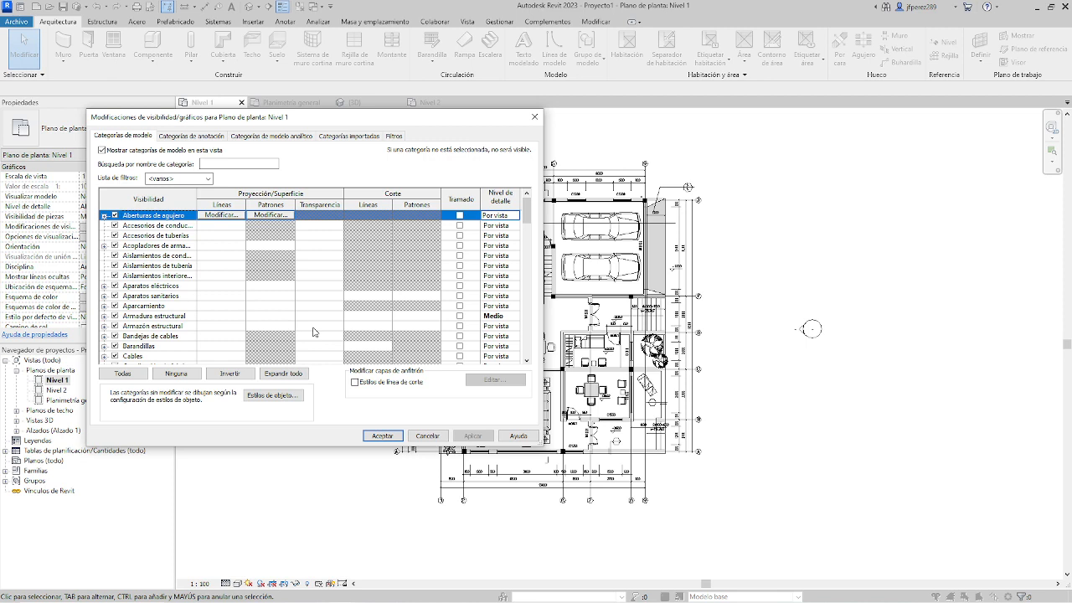
scroll(314, 332, down, 1)
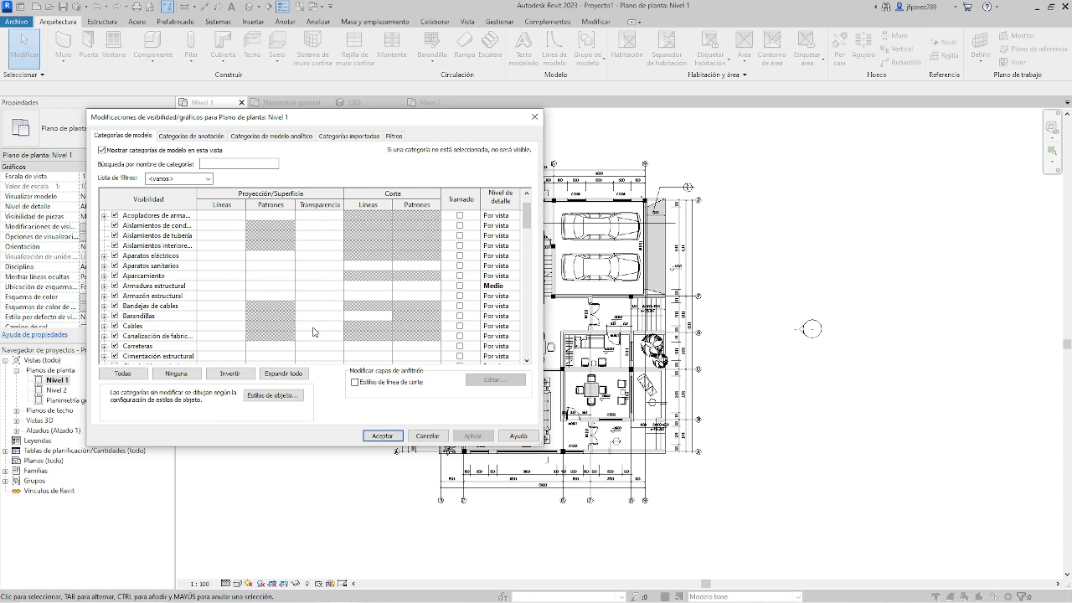
scroll(315, 284, down, 2)
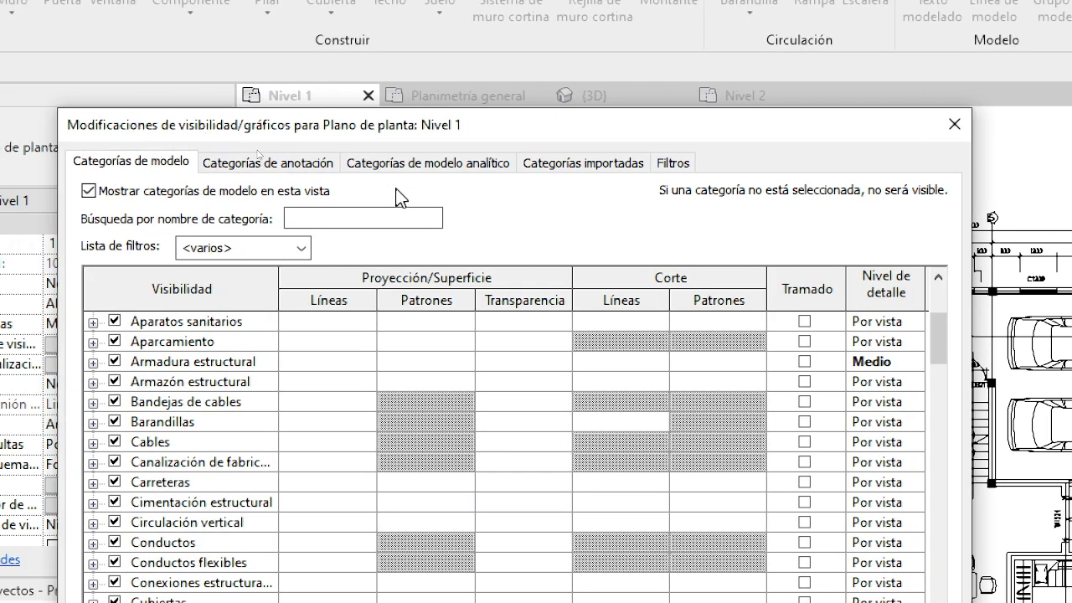
click(591, 164)
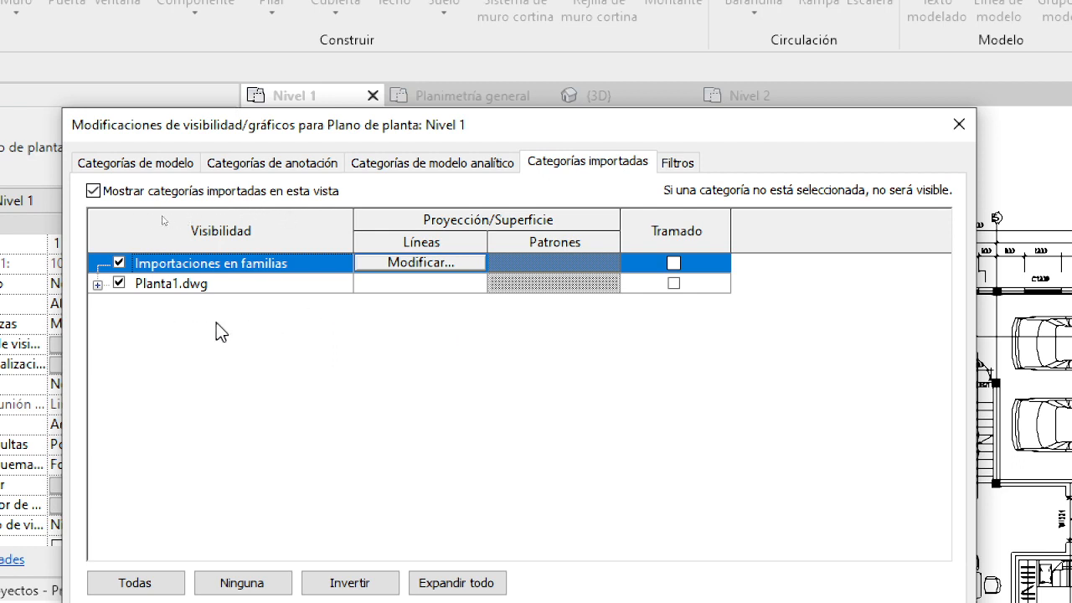
Expand the layers of Planta1.dwg, hide the 室内家具 furniture layer and apply the change to the view.
click(97, 286)
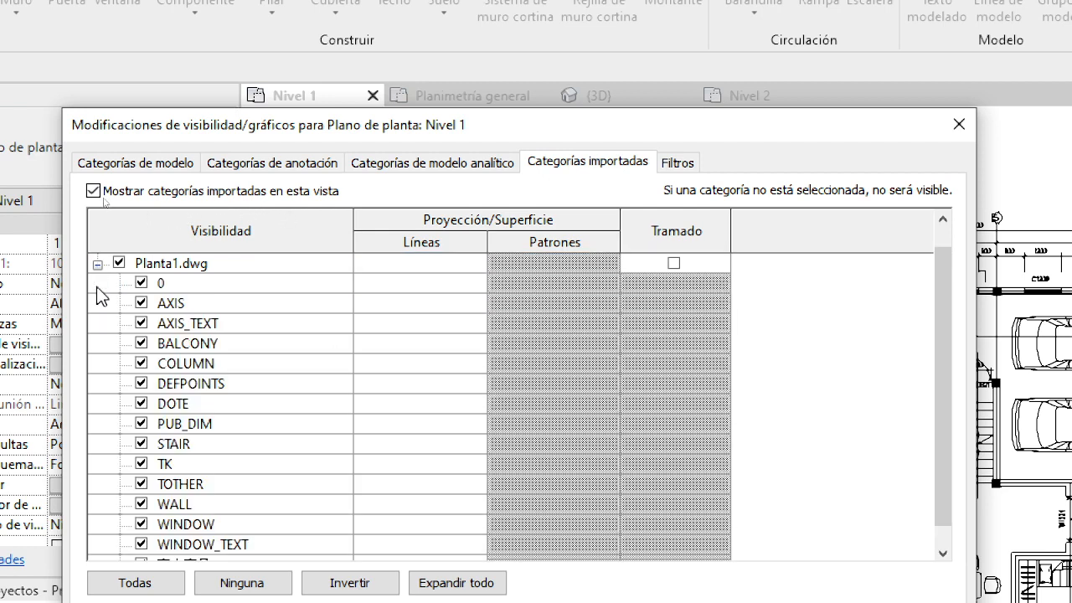
scroll(303, 395, down, 1)
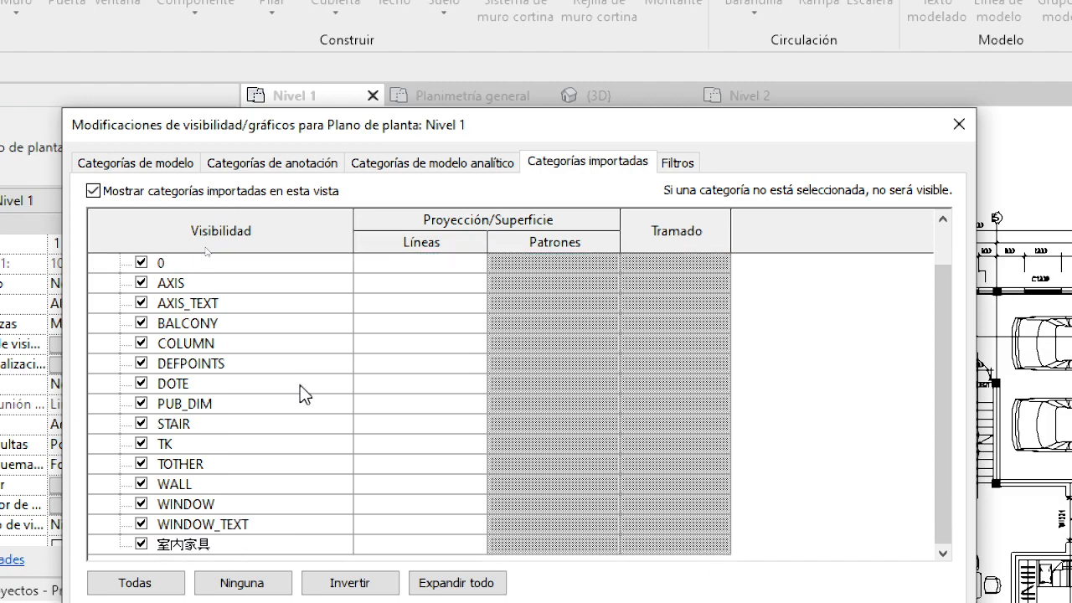
scroll(303, 395, up, 2)
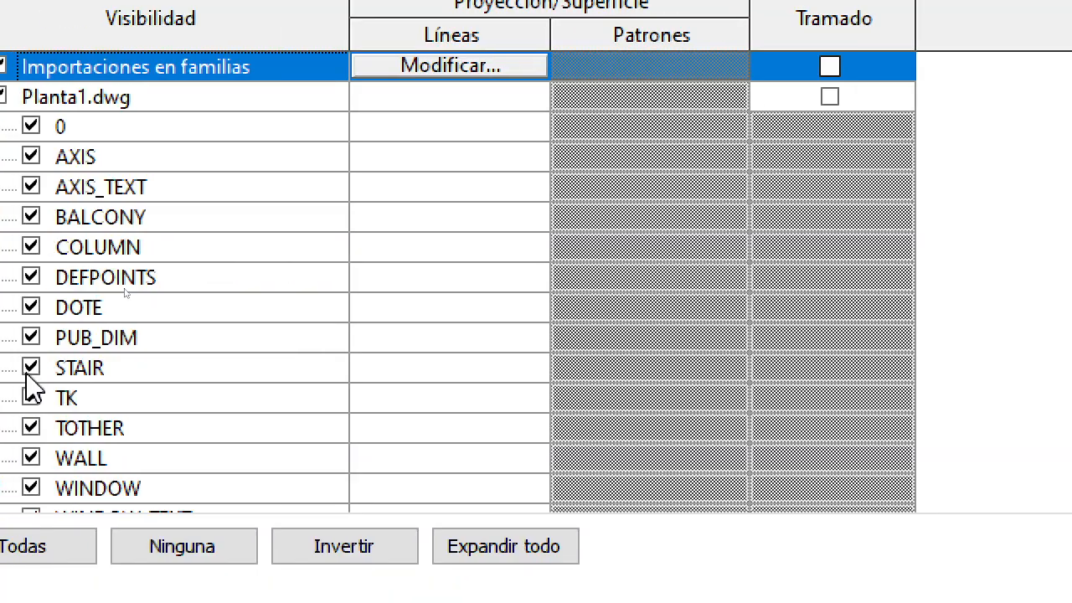
scroll(134, 302, down, 1)
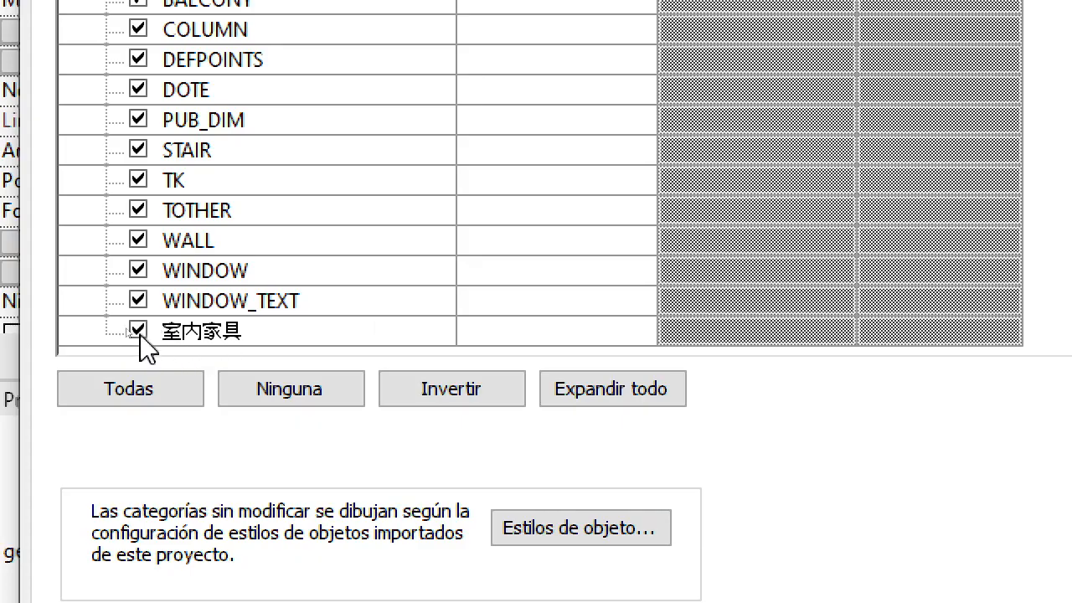
click(138, 331)
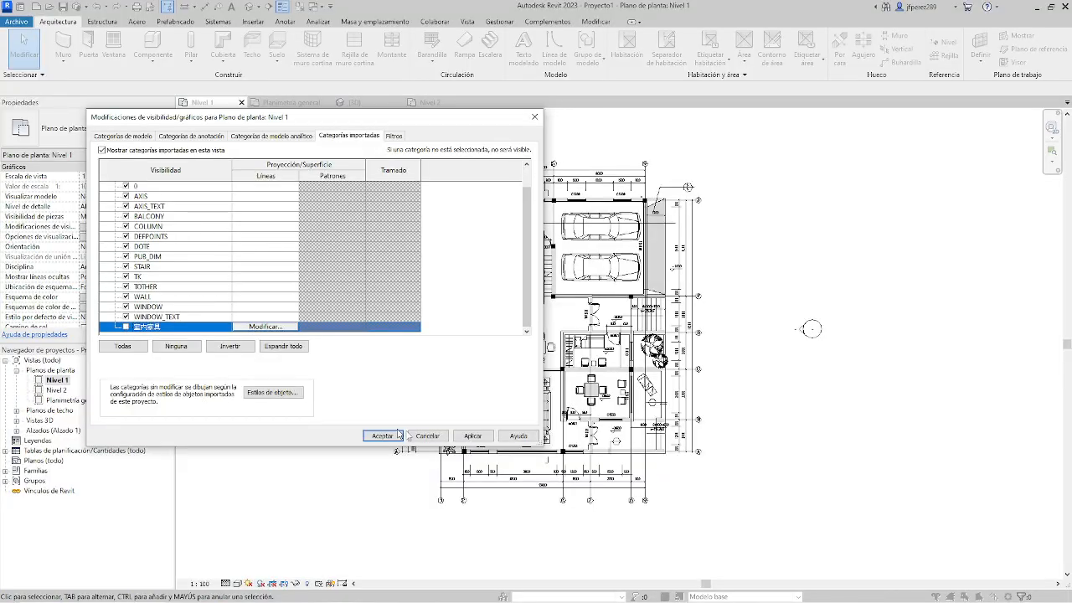
click(483, 439)
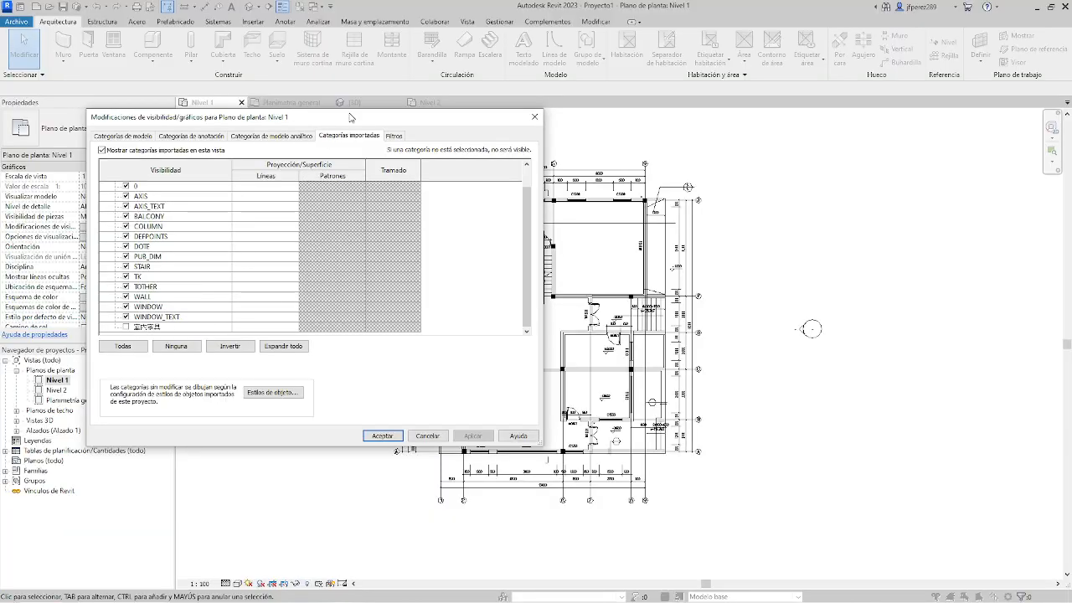
Uncover the plan behind the dialog, hide the PUB_DIM layer to test its effect, and show it again.
drag(350, 118, 872, 158)
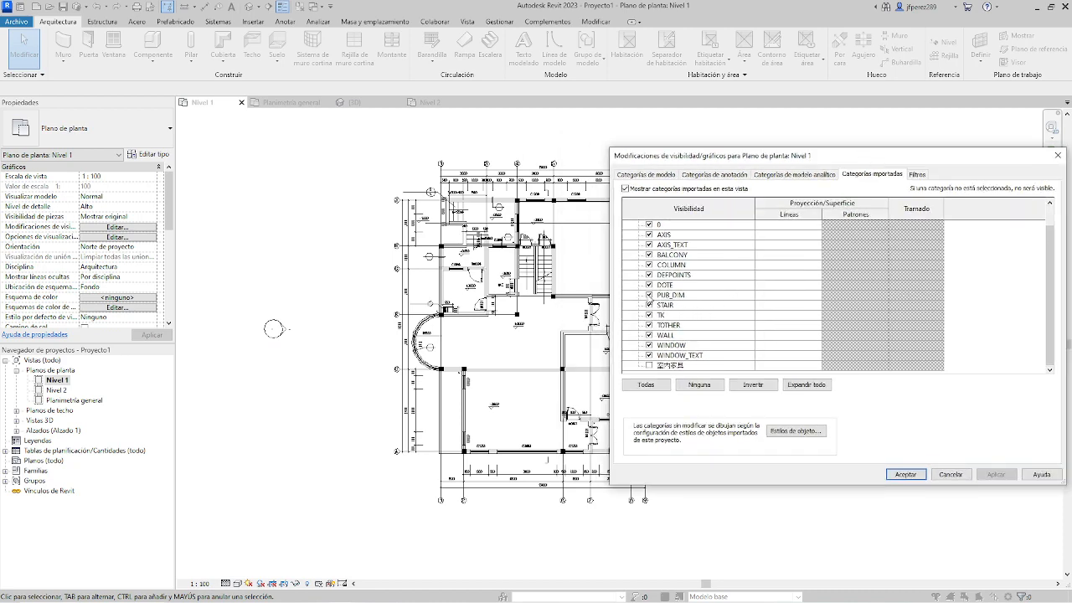
click(649, 295)
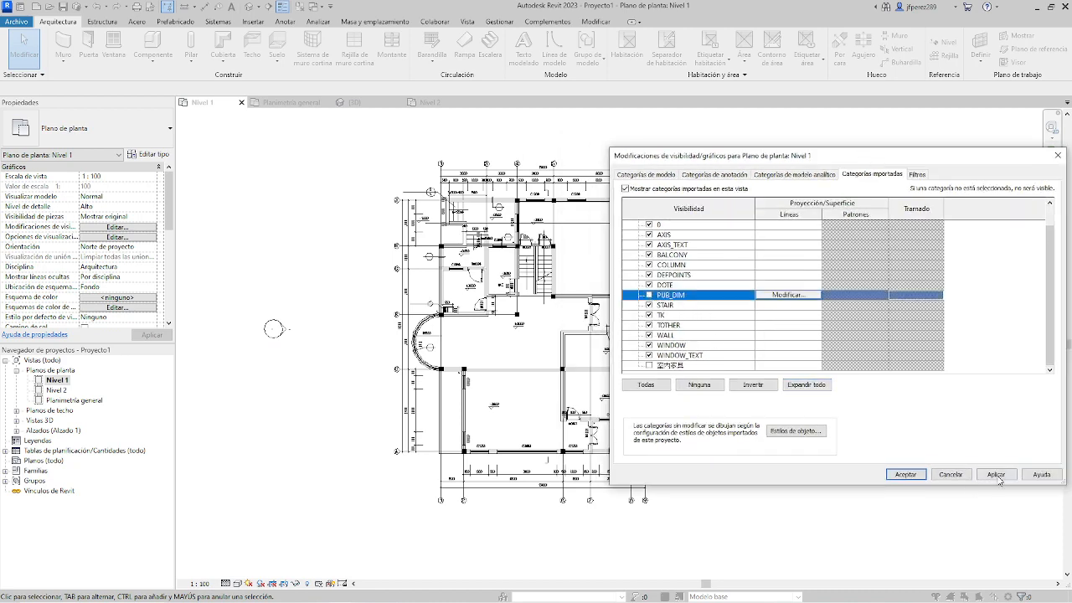
click(996, 474)
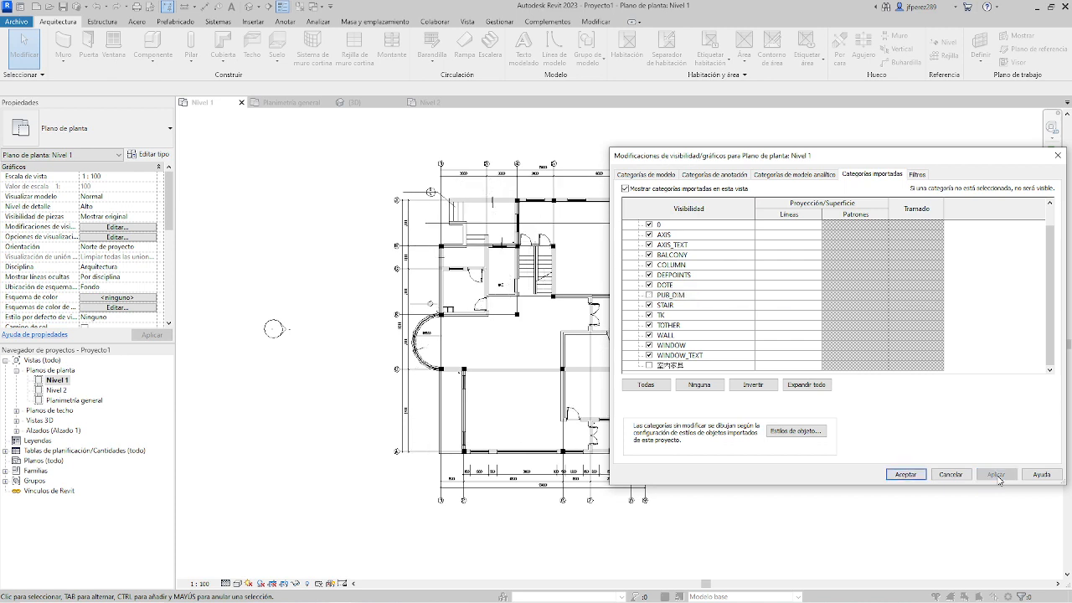
click(649, 295)
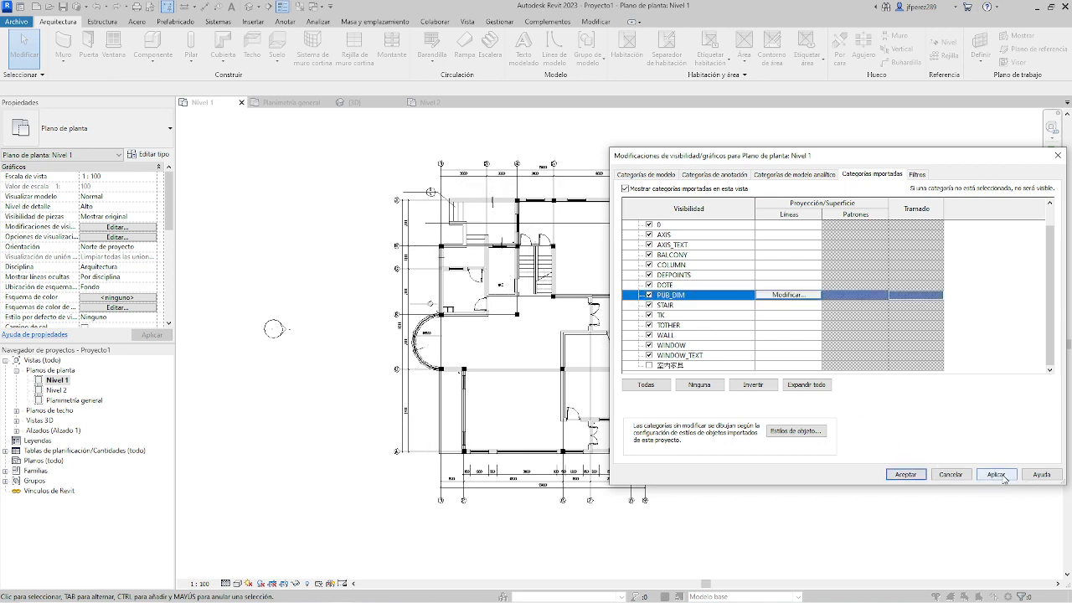
click(997, 475)
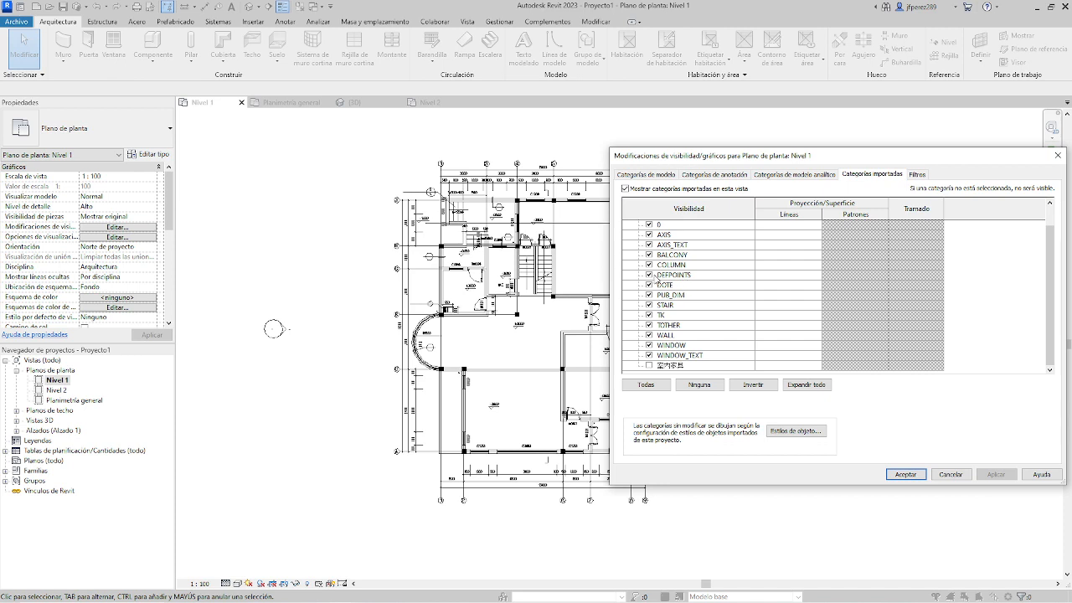
Hide the PUB_DIM and DEFPOINTS layers of Planta1.dwg and apply the change.
click(649, 295)
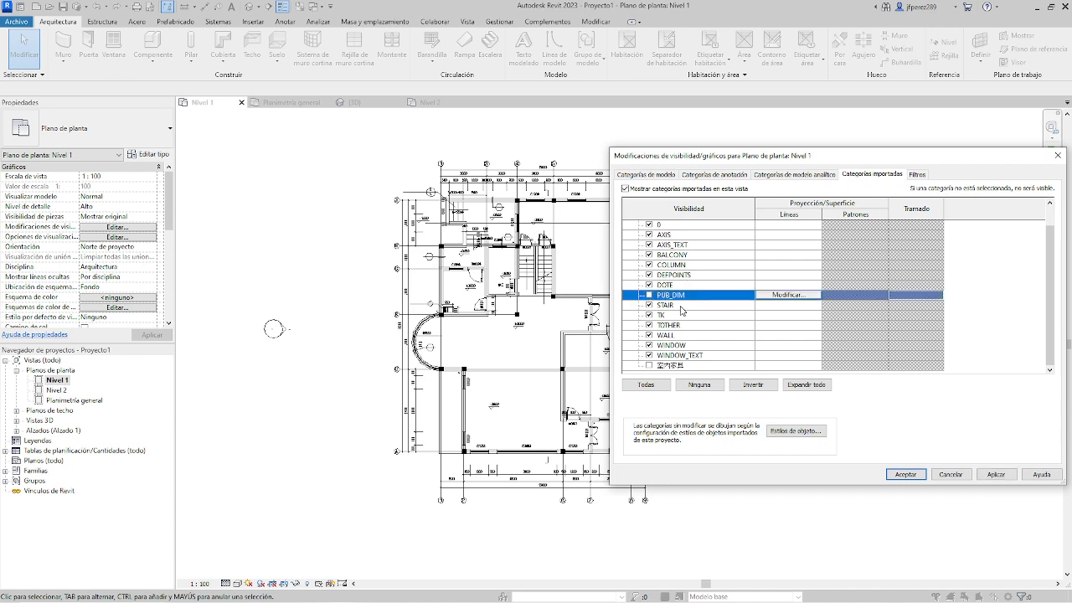
click(649, 274)
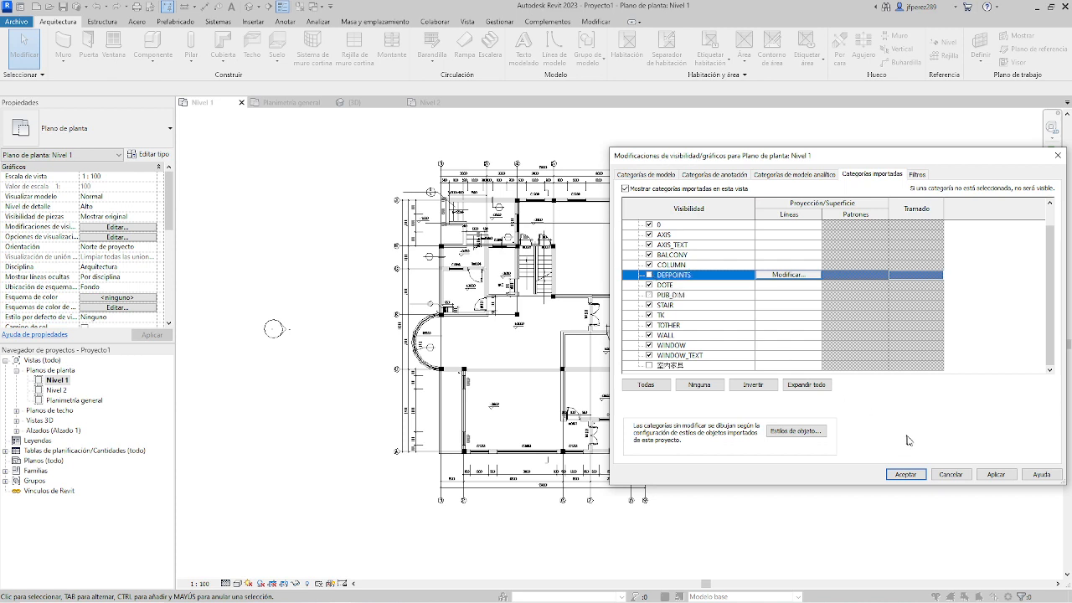
click(996, 476)
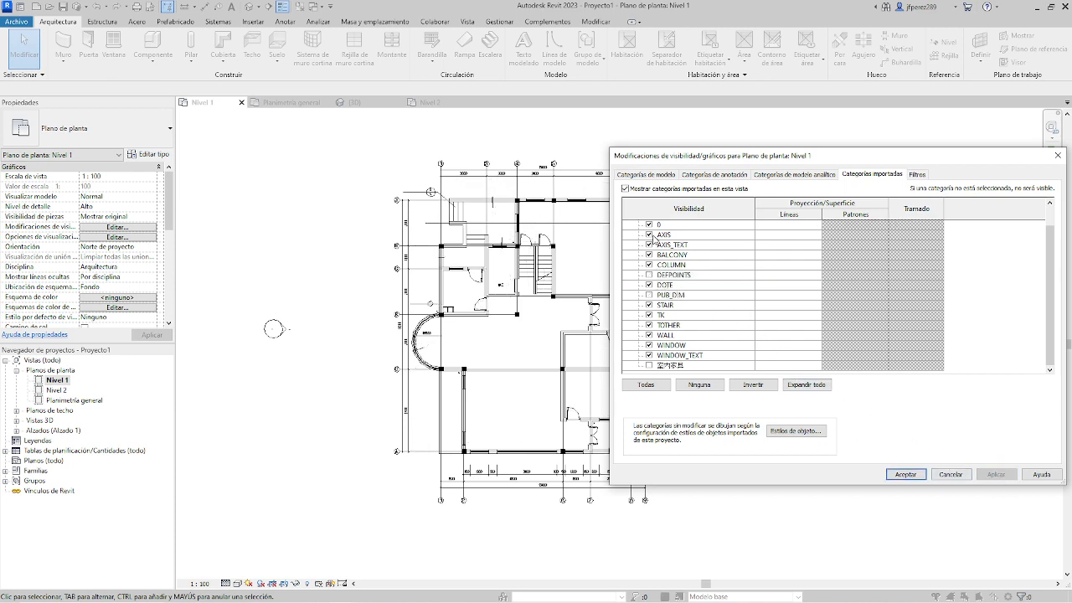
Test the TK and DOTE layers one at a time by hiding each in the view and showing it again.
click(649, 315)
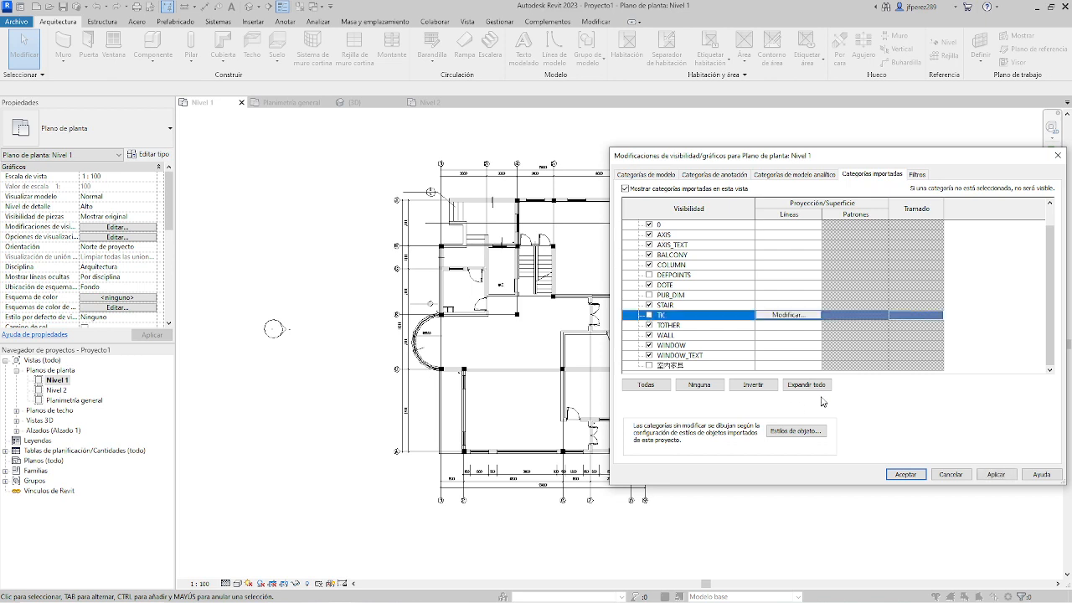
click(995, 476)
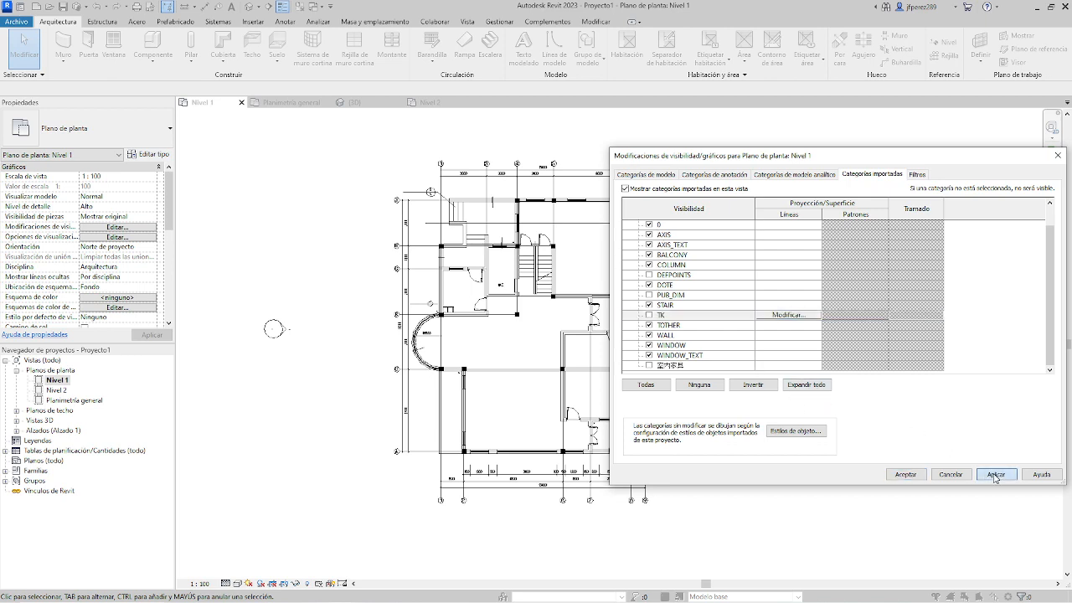
click(648, 315)
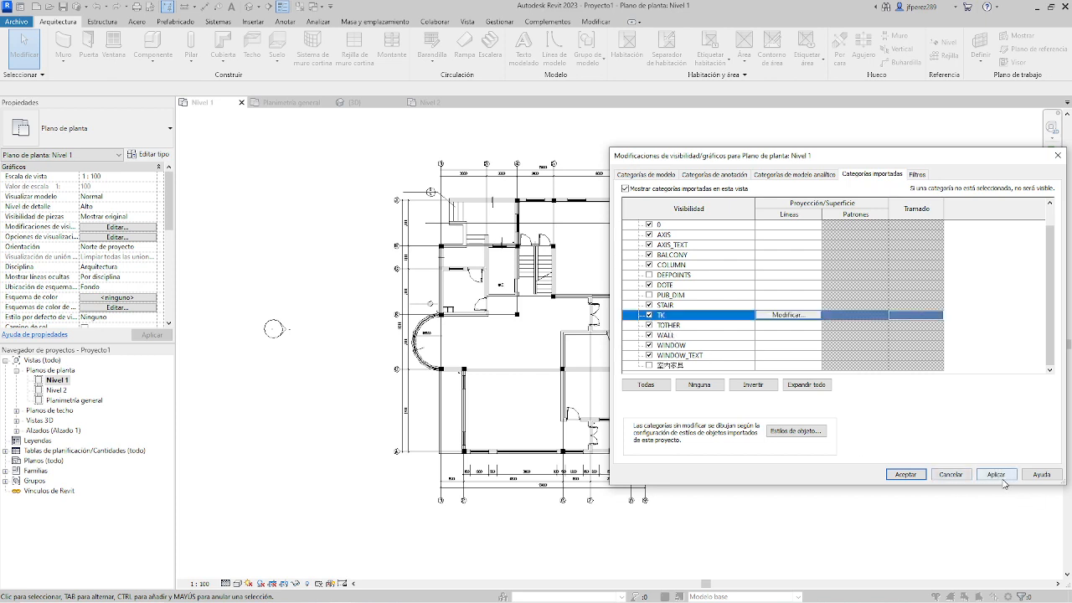
click(1002, 479)
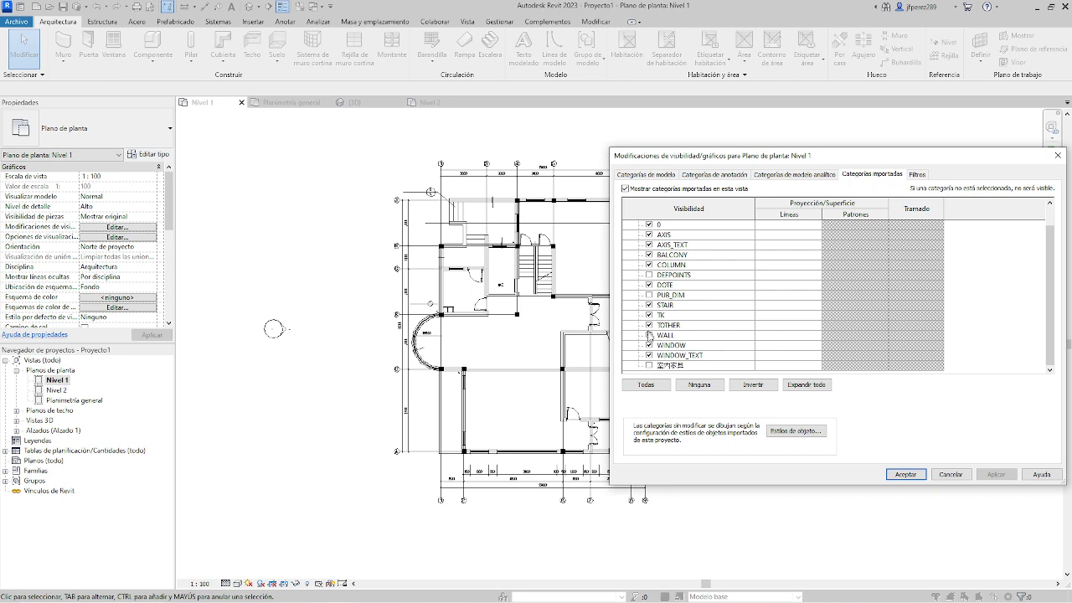
click(651, 286)
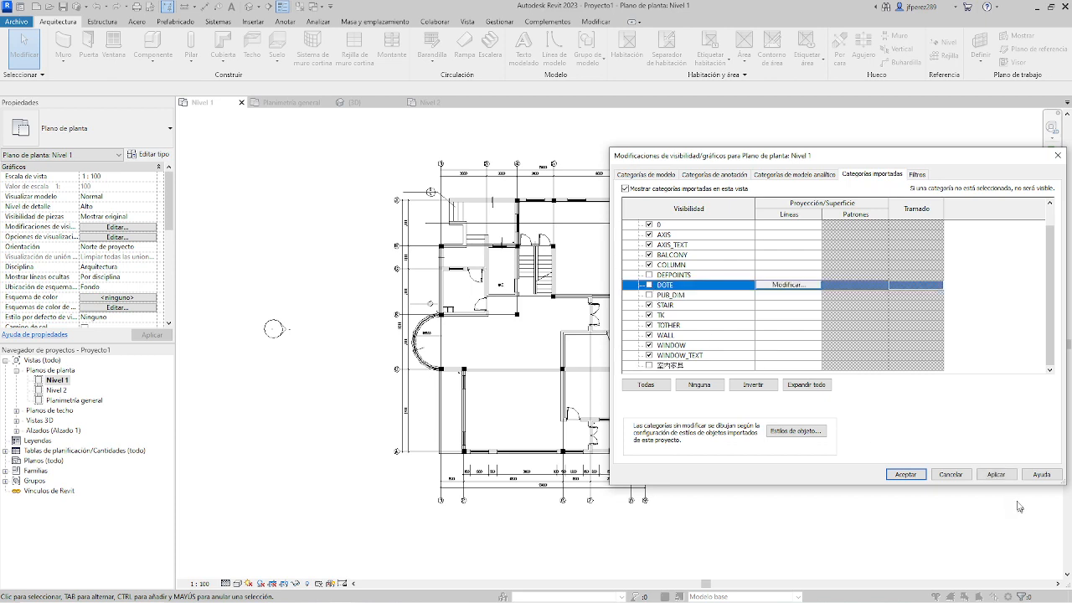
click(1008, 475)
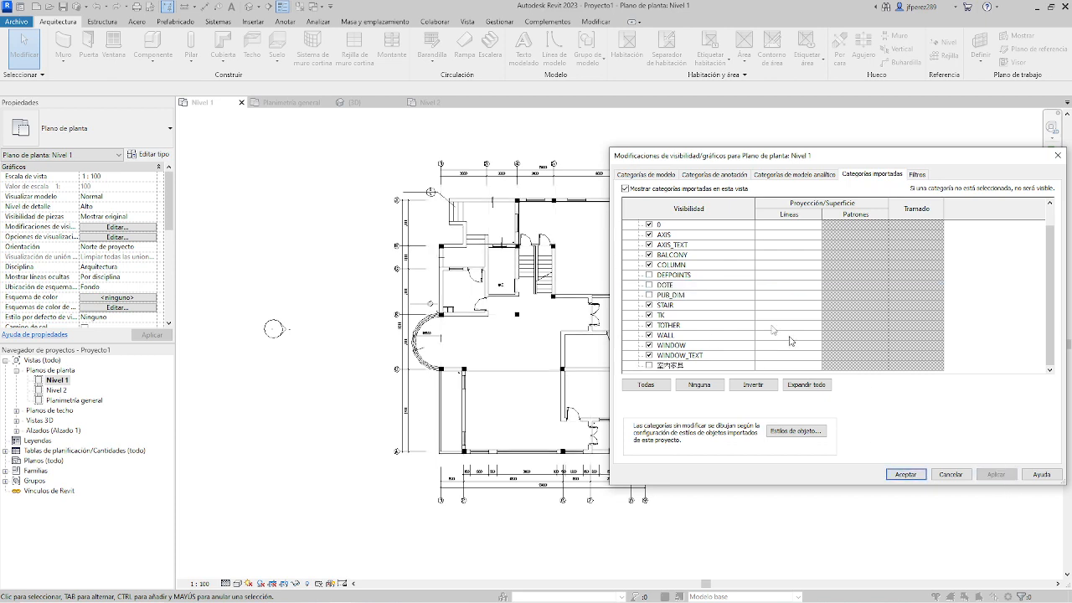
click(650, 285)
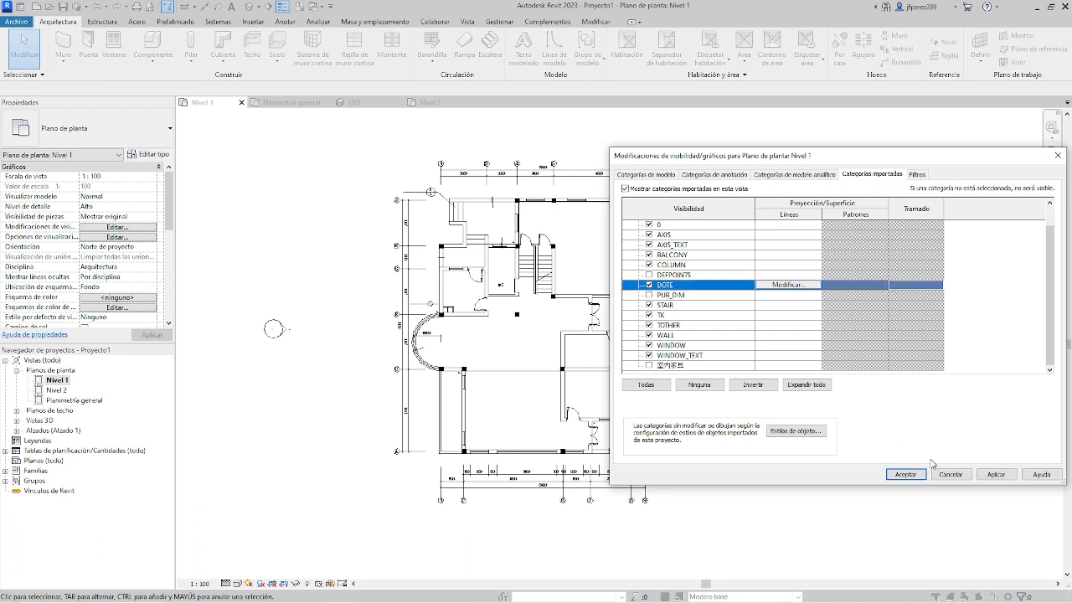
click(1001, 477)
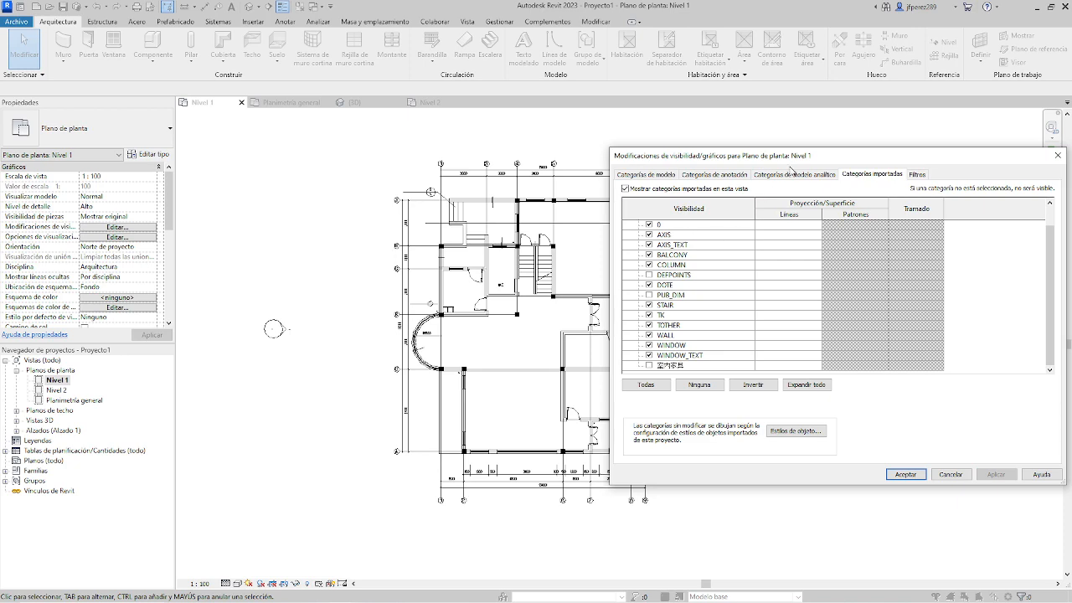
Collapse the Planta1.dwg layer list and open the projection line overrides for Importaciones en familias.
drag(827, 160, 592, 148)
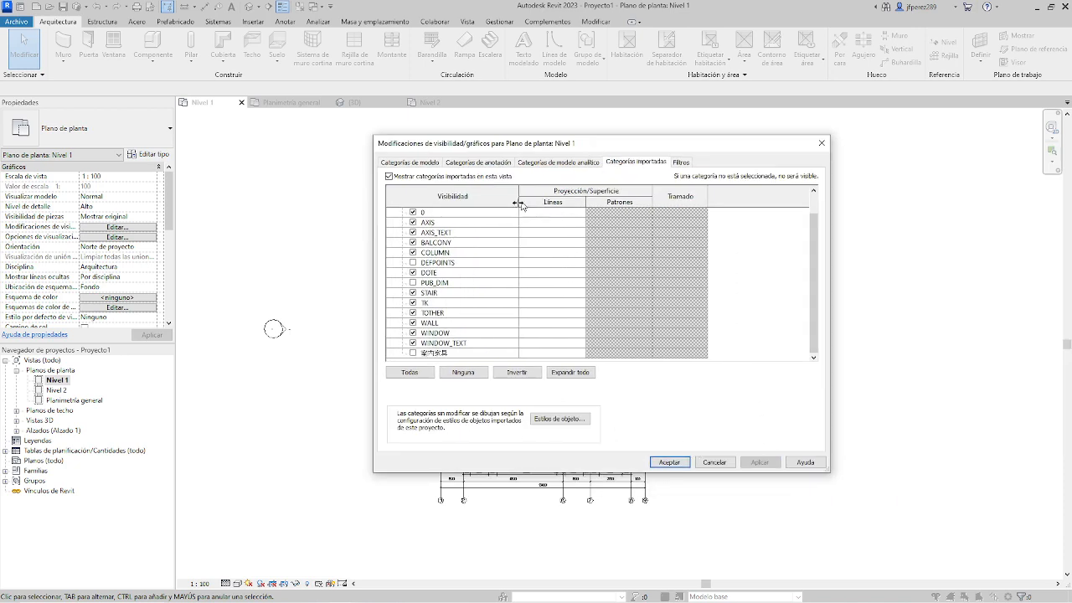
scroll(522, 302, up, 1)
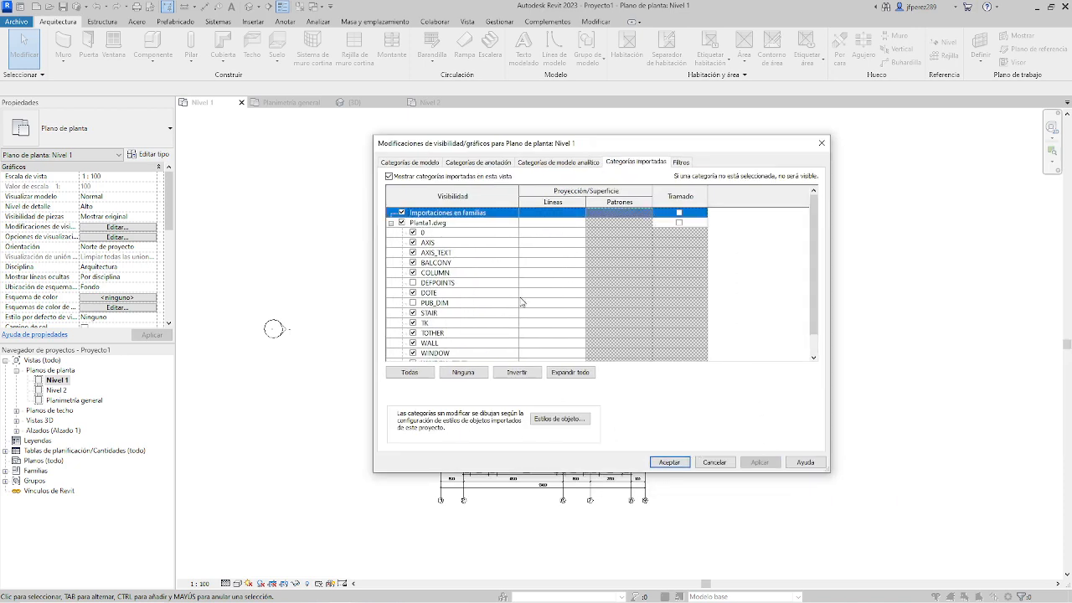
click(390, 224)
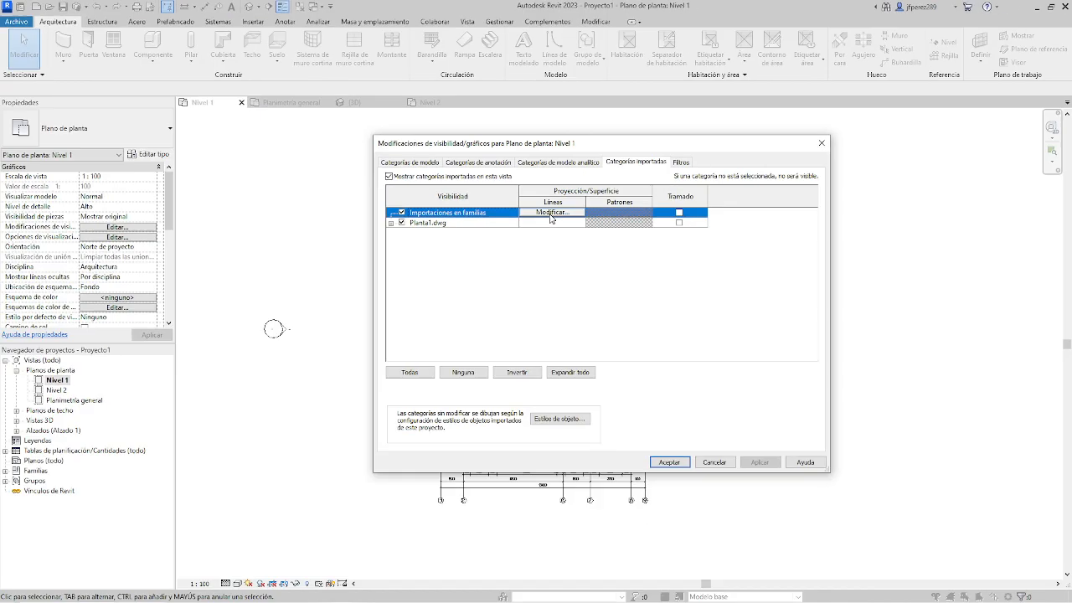
click(557, 267)
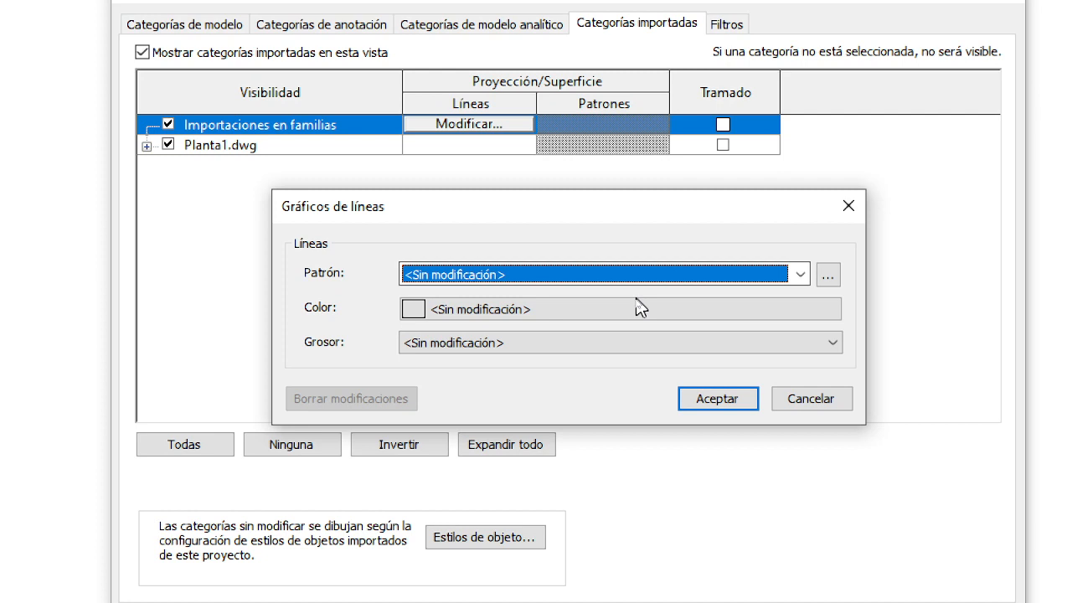
click(806, 275)
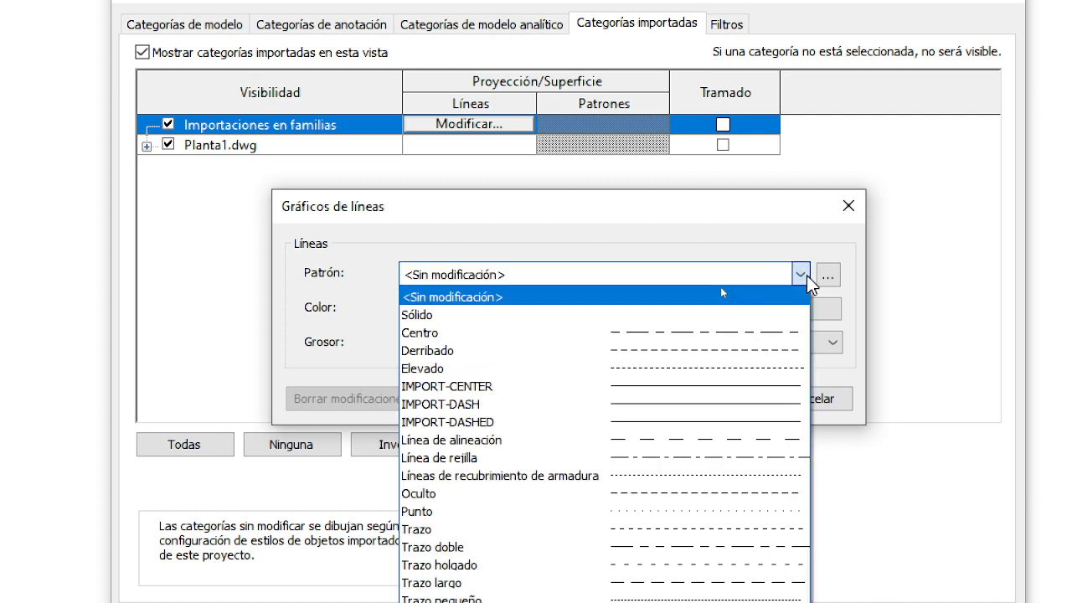
click(662, 247)
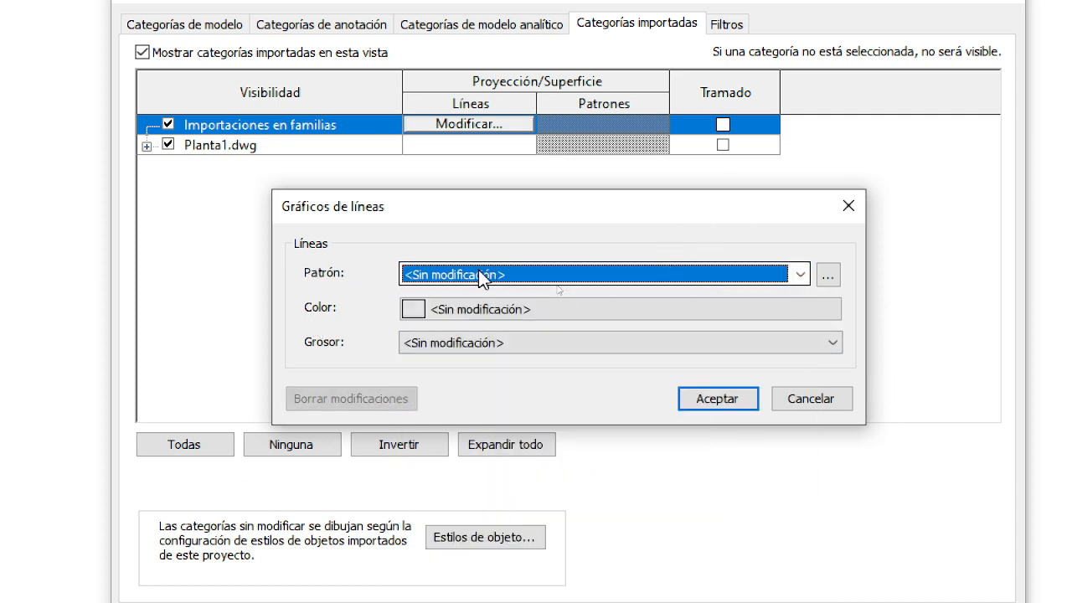
click(801, 276)
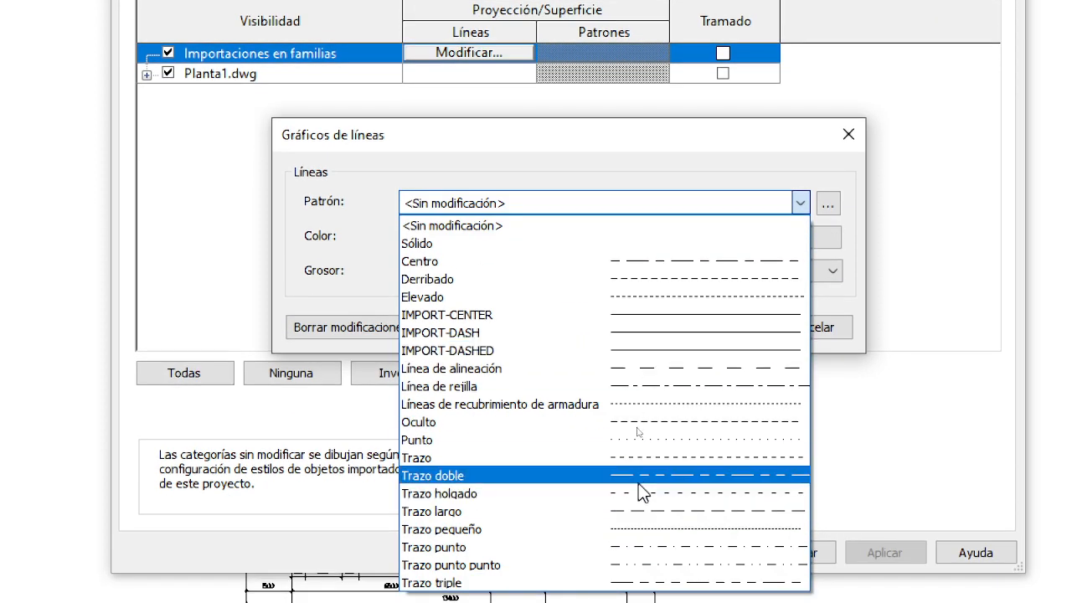
click(642, 160)
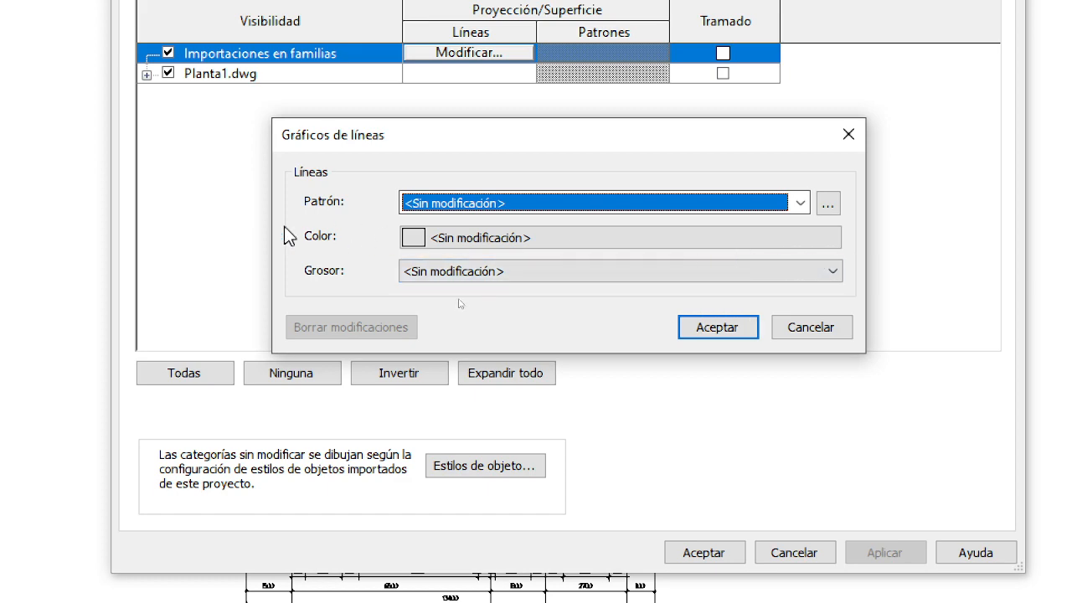
Override the projection line colour of Importaciones en familias with green RGB 054-226-035 and accept the visibility changes.
click(810, 247)
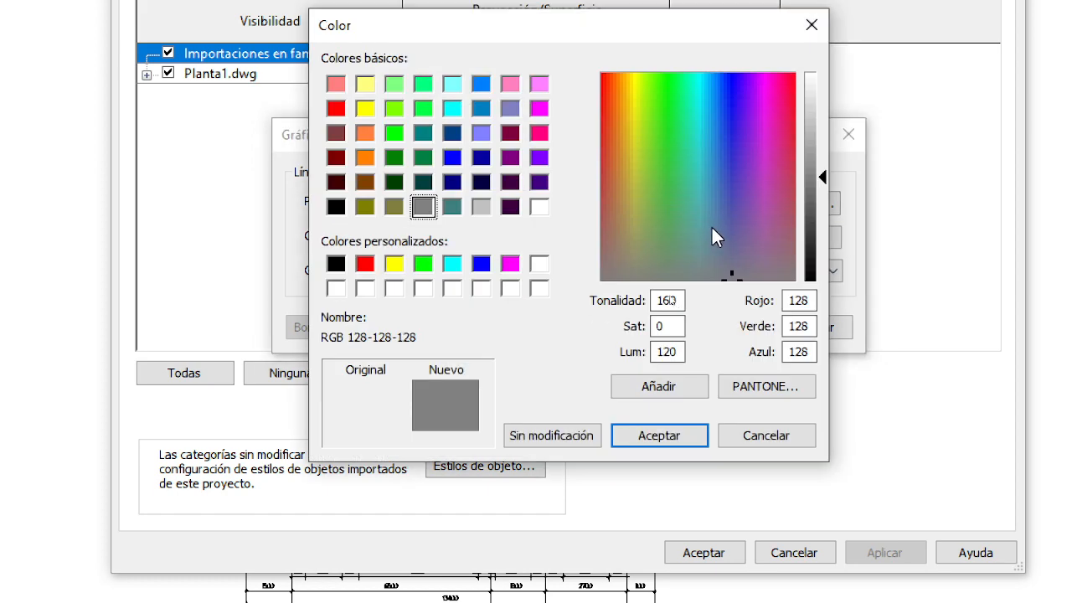
click(663, 122)
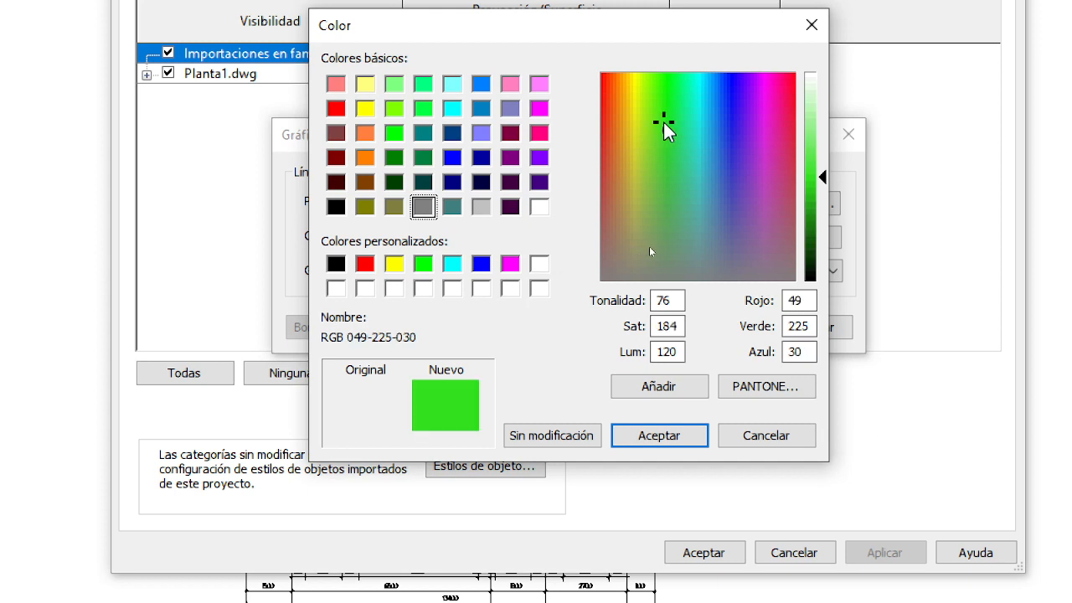
click(826, 171)
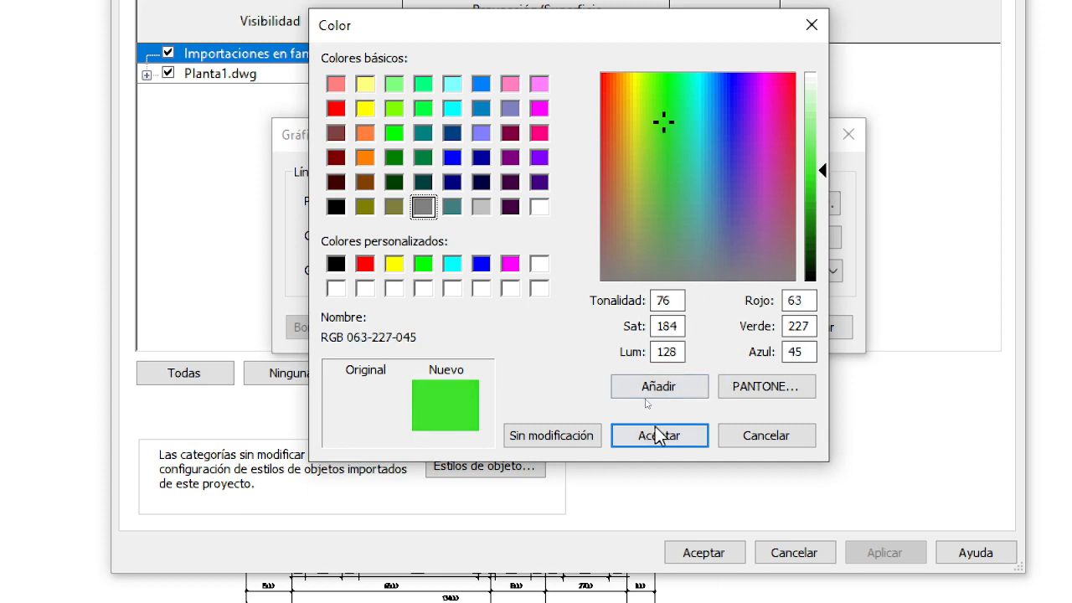
click(823, 143)
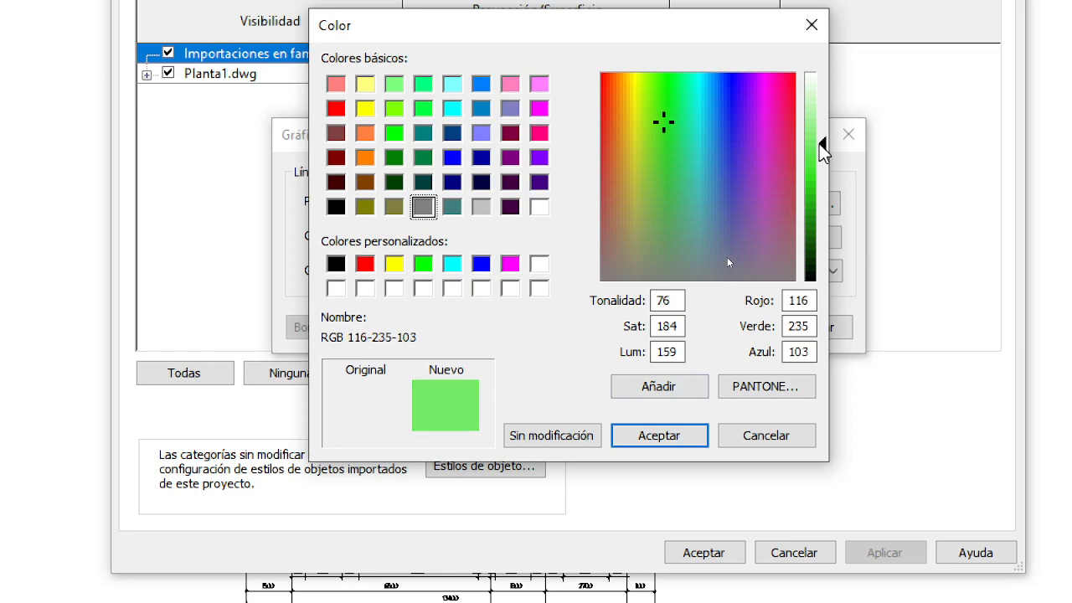
click(822, 163)
click(822, 175)
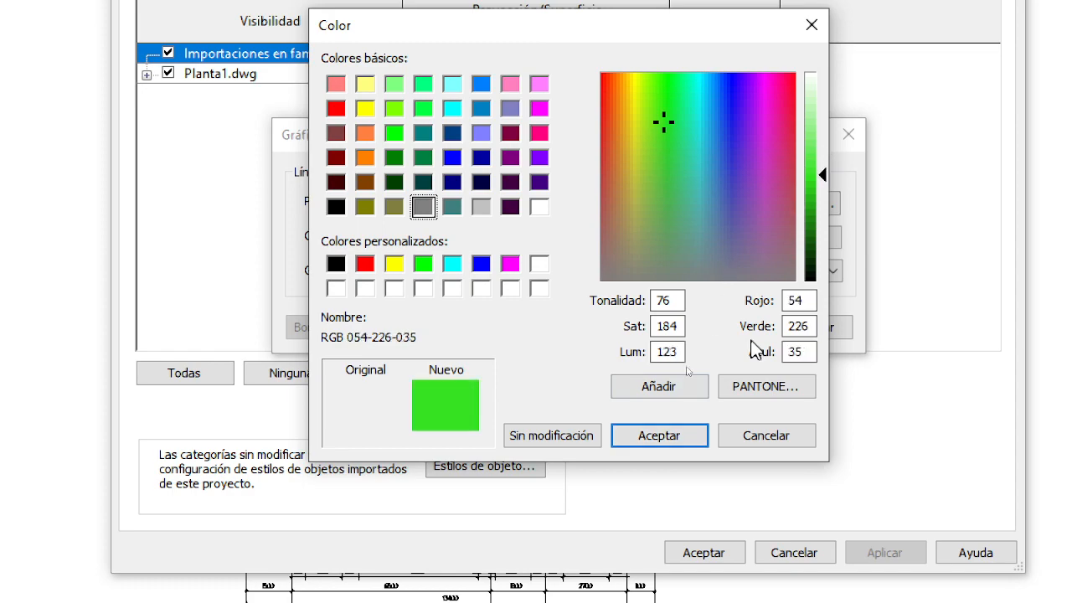
click(677, 443)
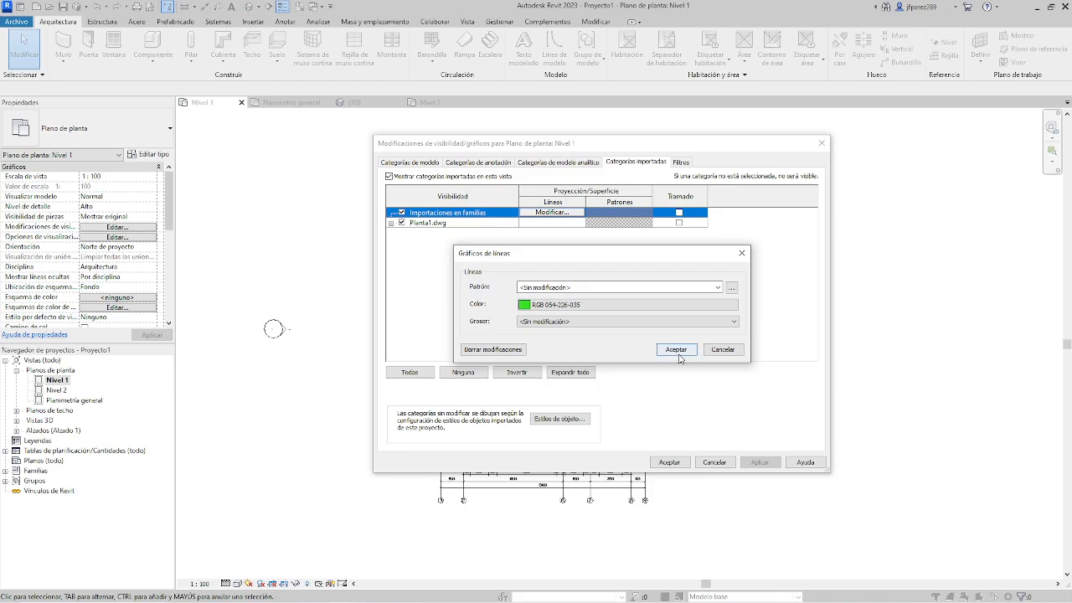
click(716, 341)
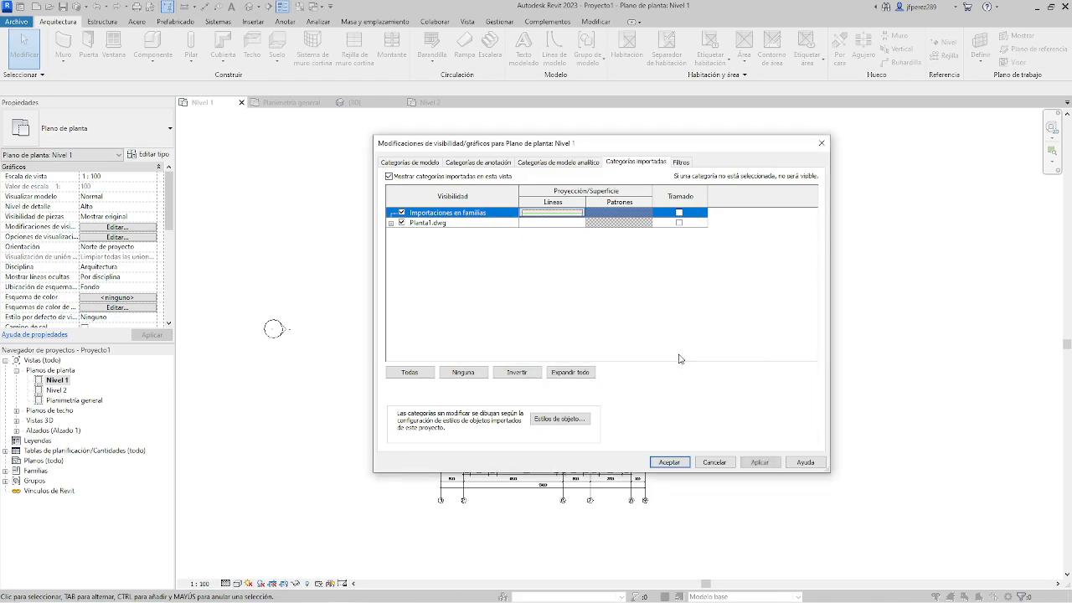
click(670, 463)
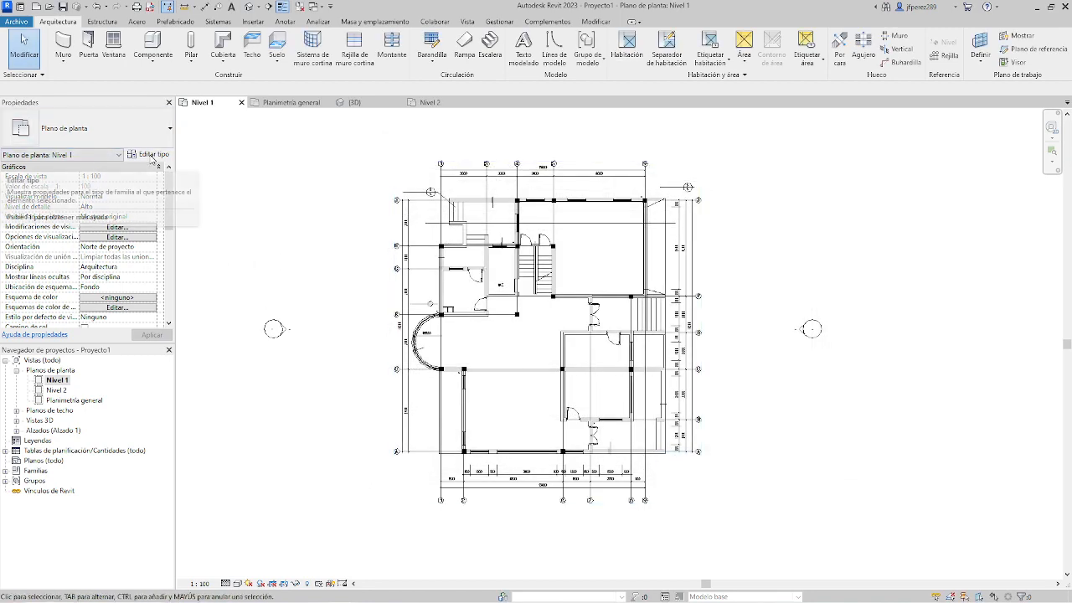
Reopen the Nivel 1 visibility overrides, set the projection line colour of Planta1.dwg to RGB 065-233-179, and accept the changes.
click(110, 228)
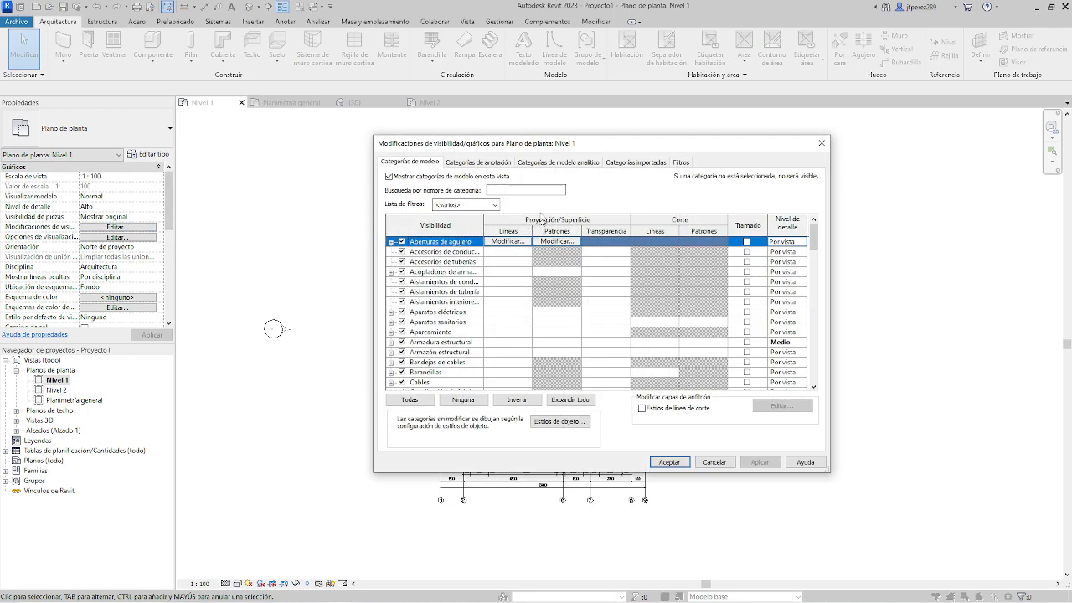
click(635, 162)
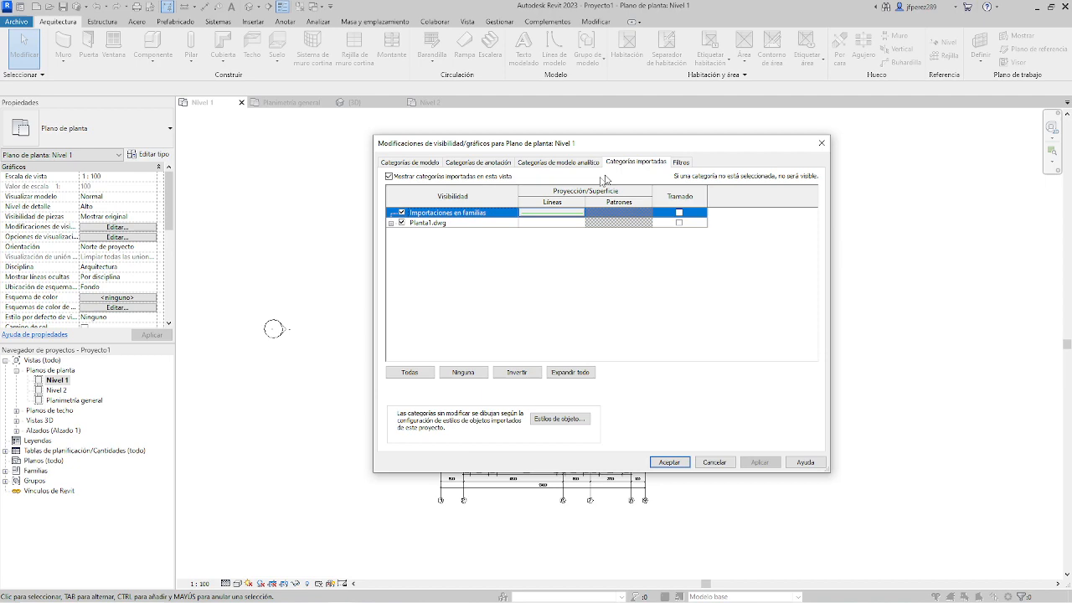
mouse_move(544, 150)
mouse_down()
mouse_move(889, 254)
mouse_move(631, 151)
mouse_move(550, 136)
mouse_up()
click(552, 210)
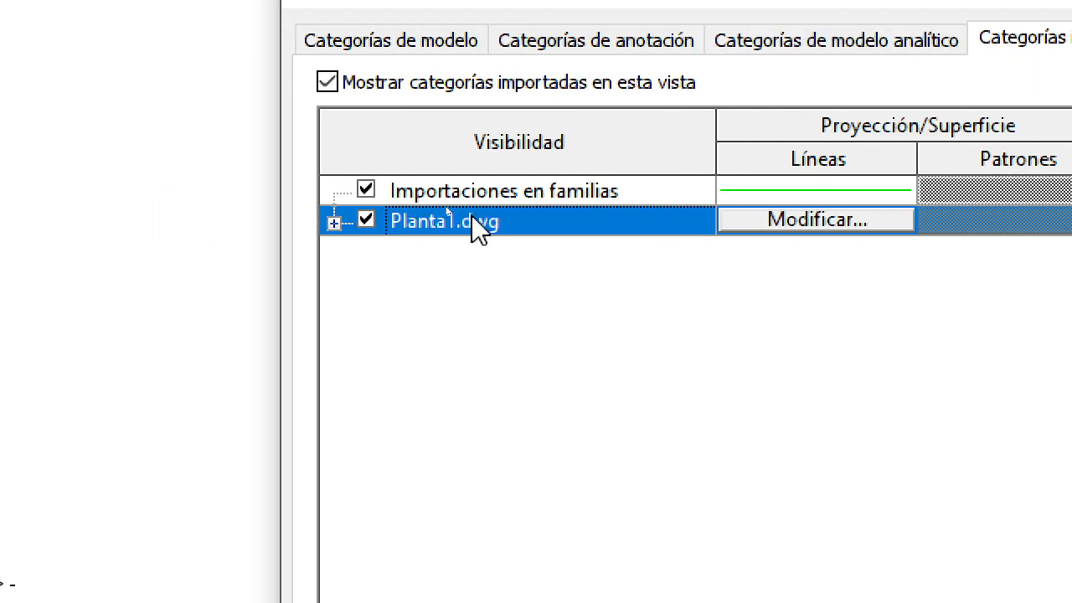
click(845, 229)
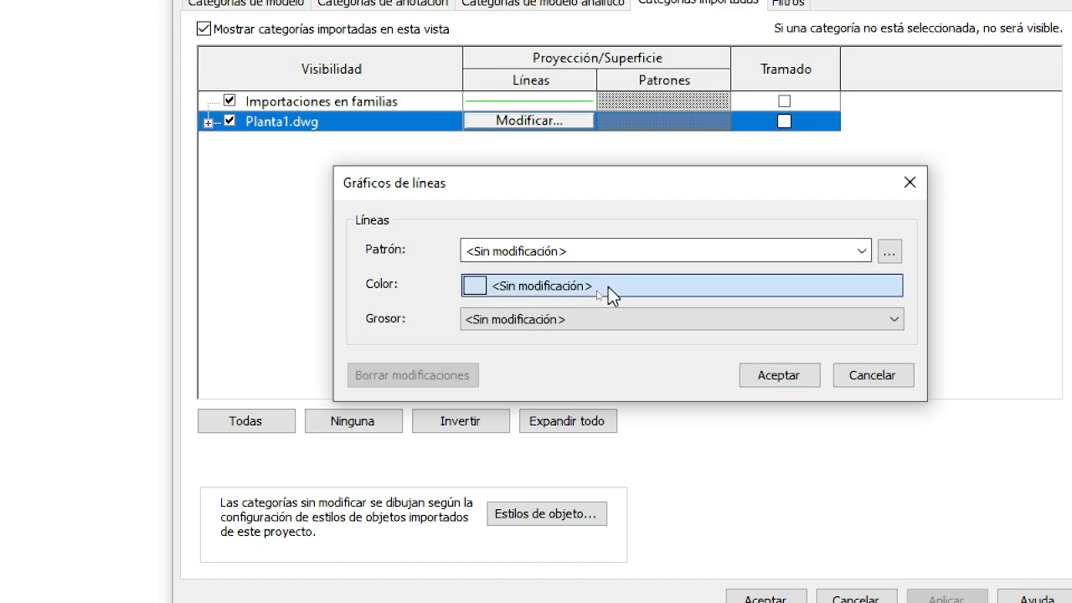
click(935, 477)
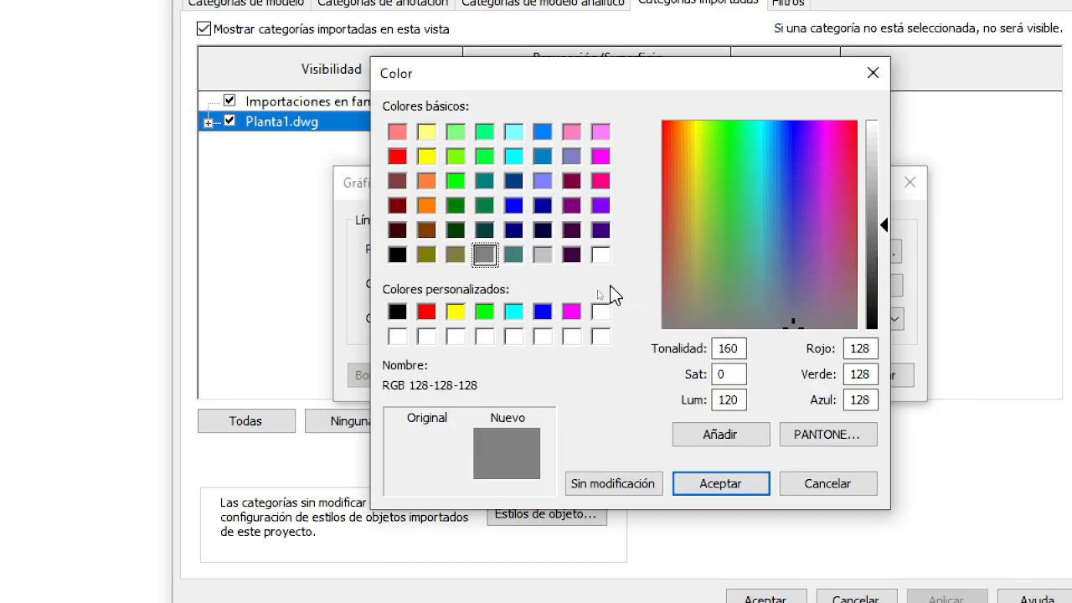
click(749, 166)
click(885, 234)
drag(882, 229, 883, 209)
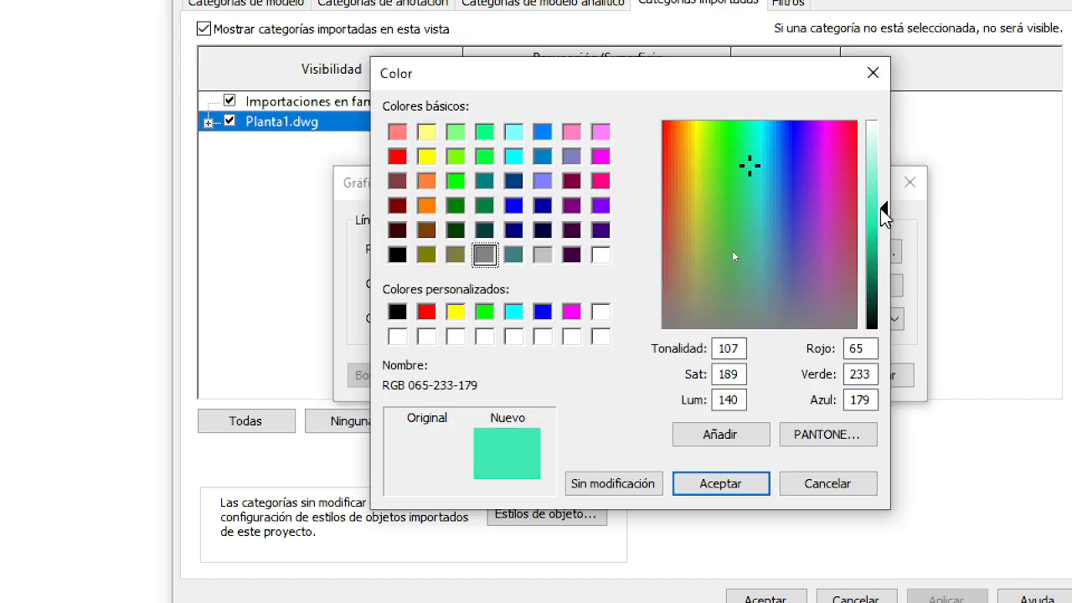
click(699, 483)
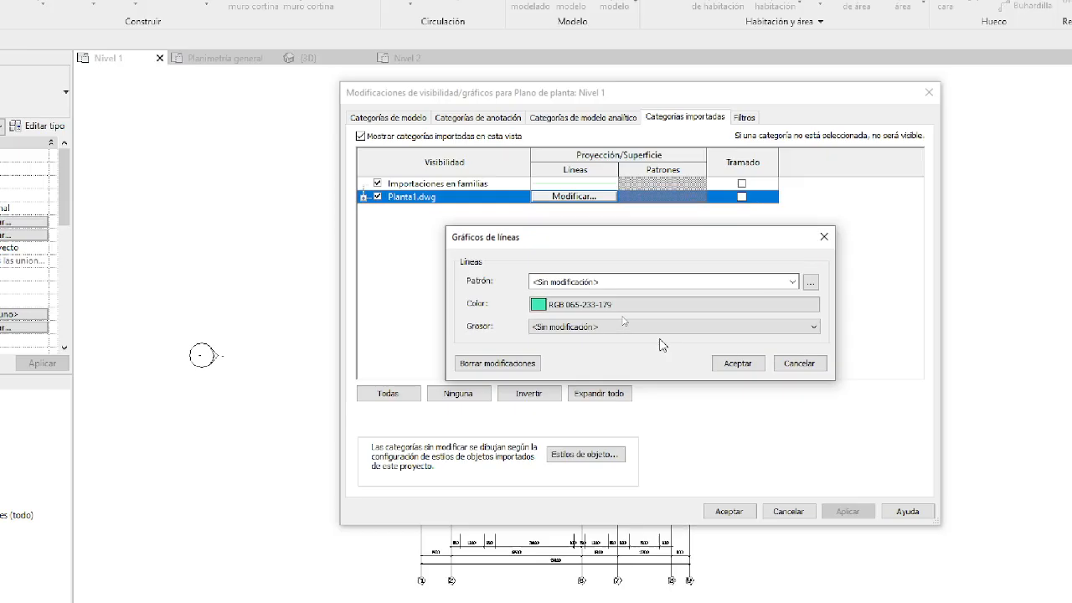
click(746, 374)
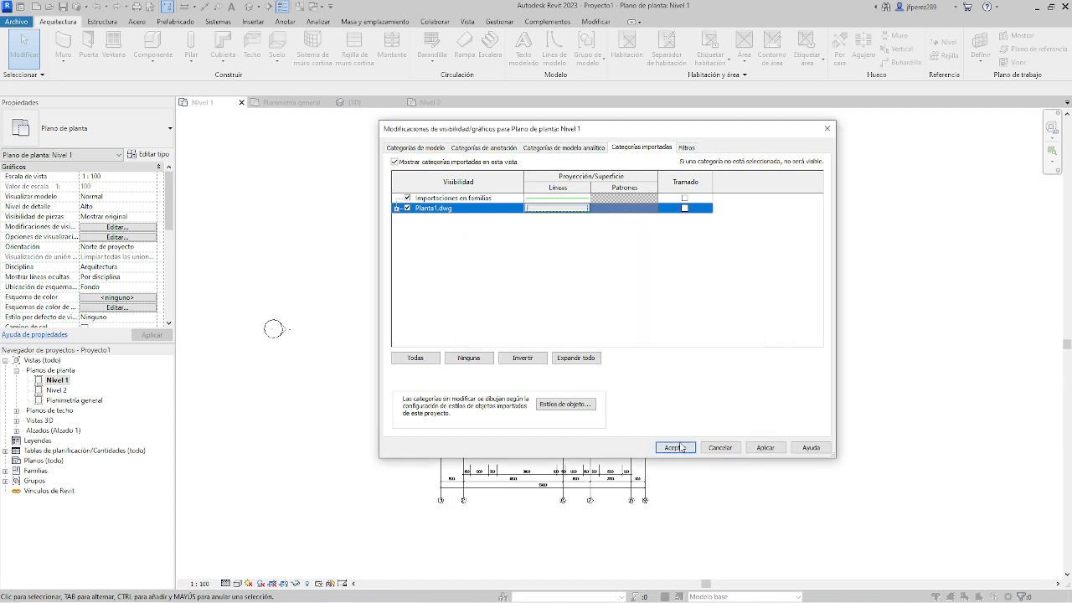
click(675, 447)
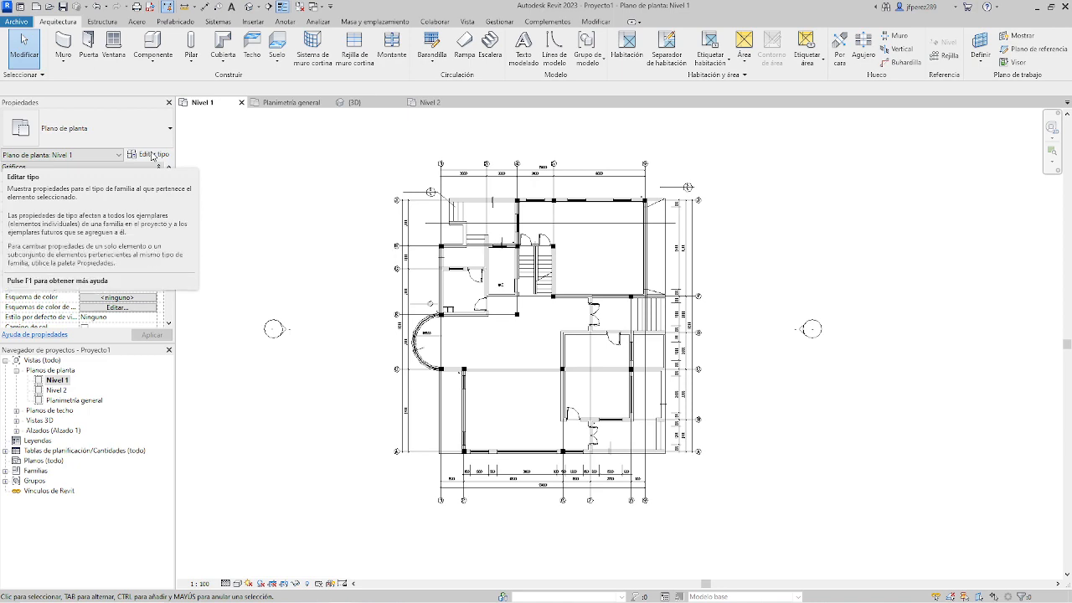
Reopen the imported category overrides for Nivel 1 and turn on halftone (Tramado) for Planta1.dwg.
click(127, 229)
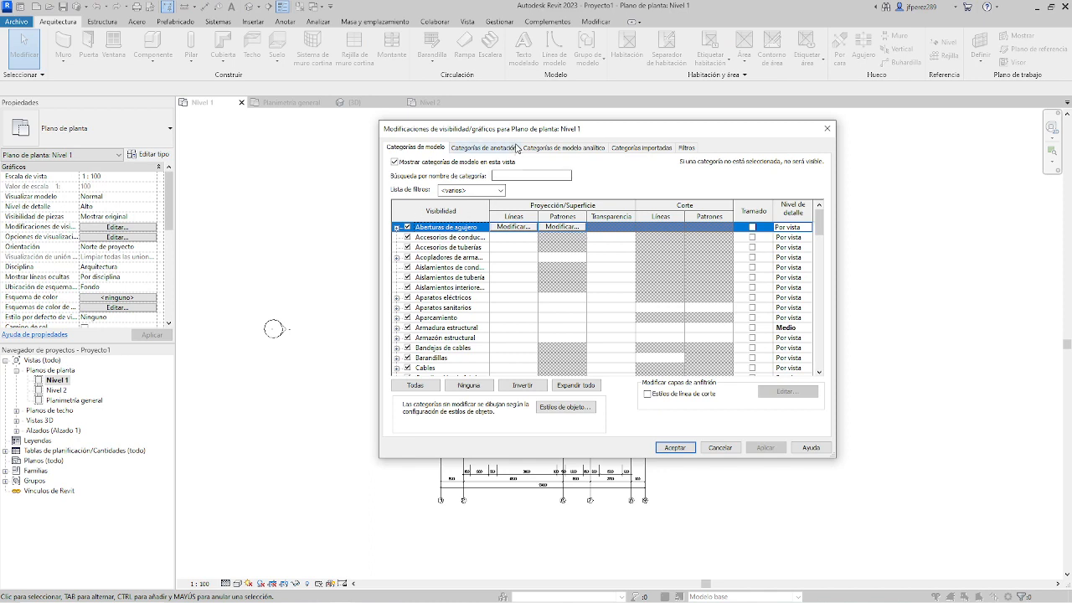
click(642, 147)
click(467, 208)
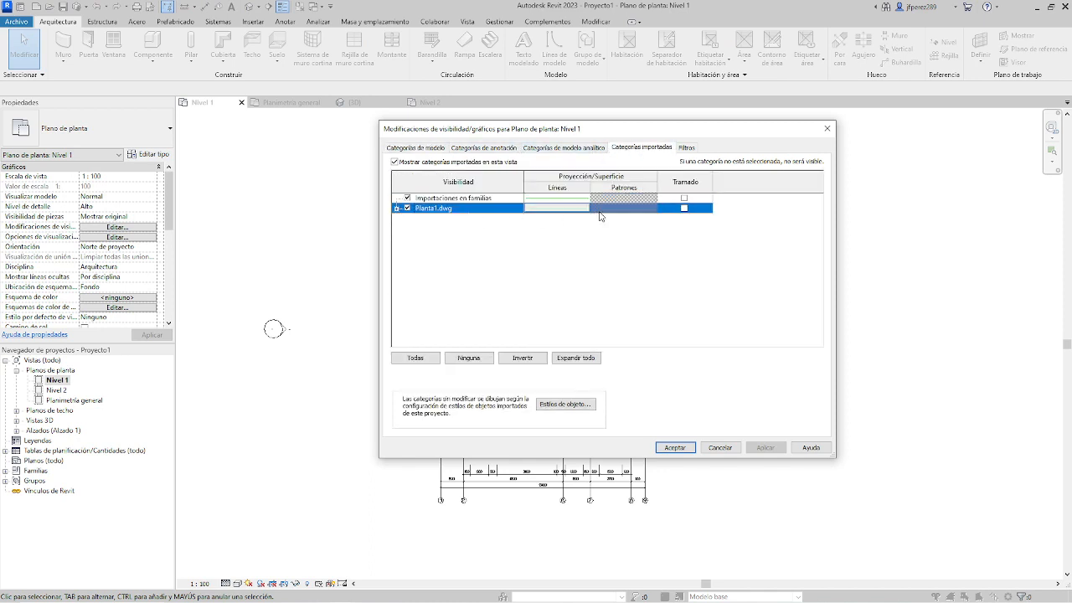
click(684, 208)
Set the projection lines of Planta1.dwg to colour RGB 000-255-064 with the pattern at <Sin modificación>.
click(561, 208)
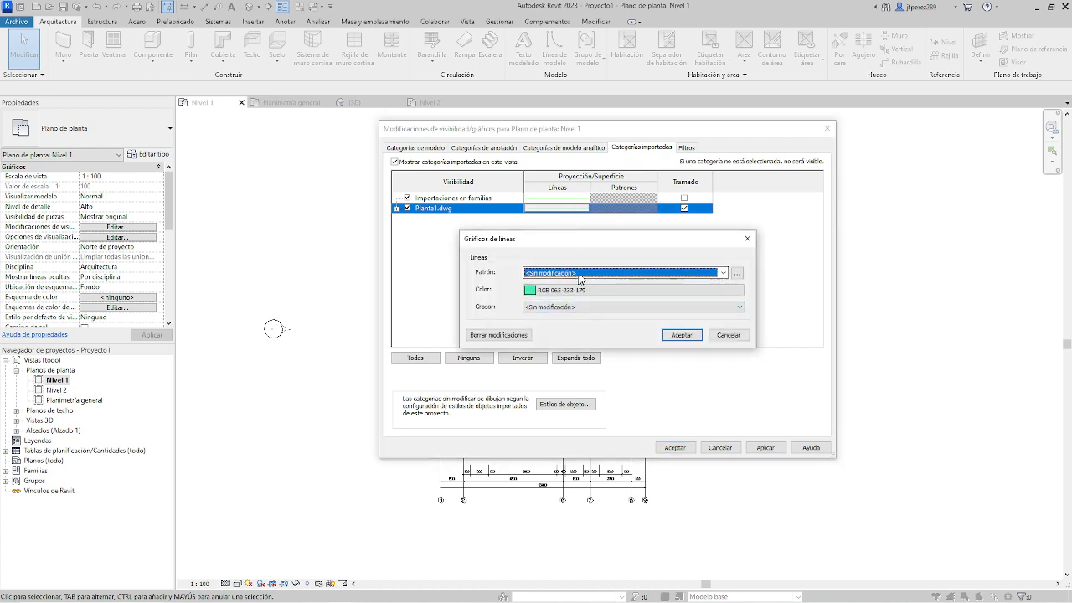
click(581, 275)
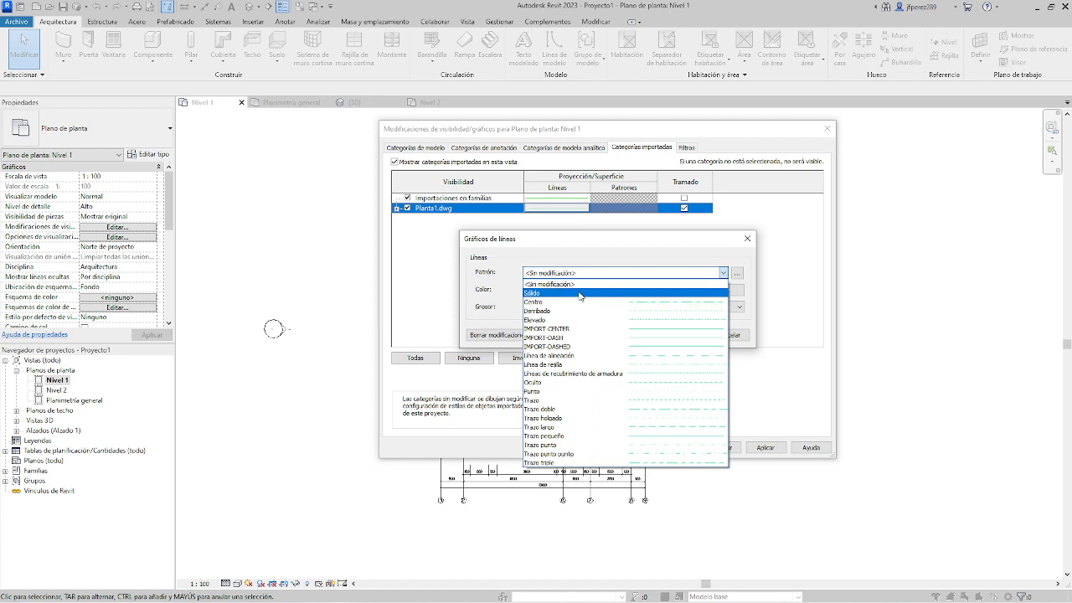
click(581, 293)
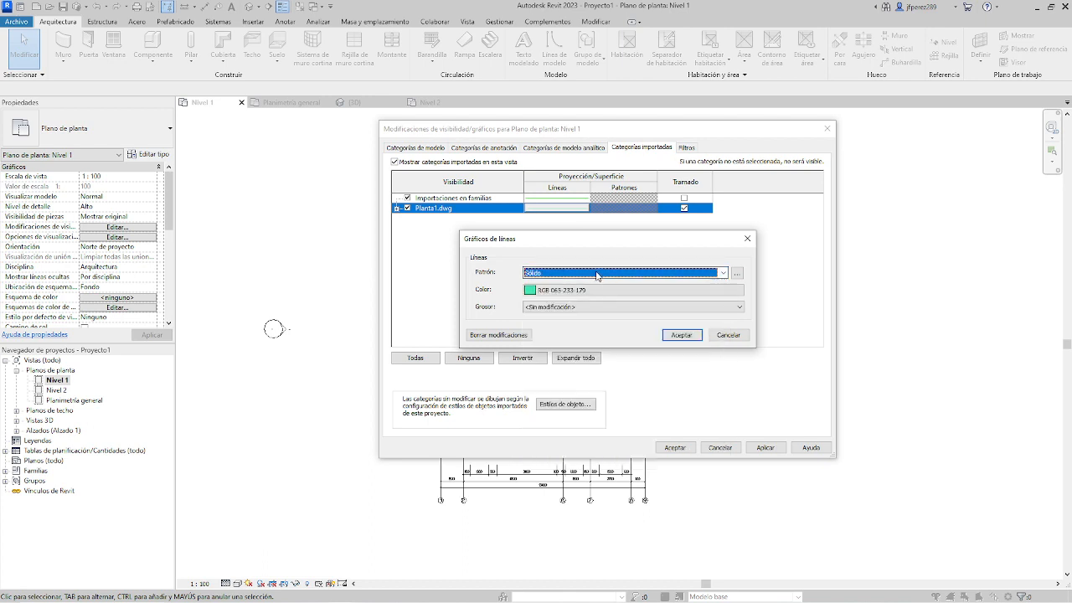
click(617, 272)
click(578, 286)
click(577, 289)
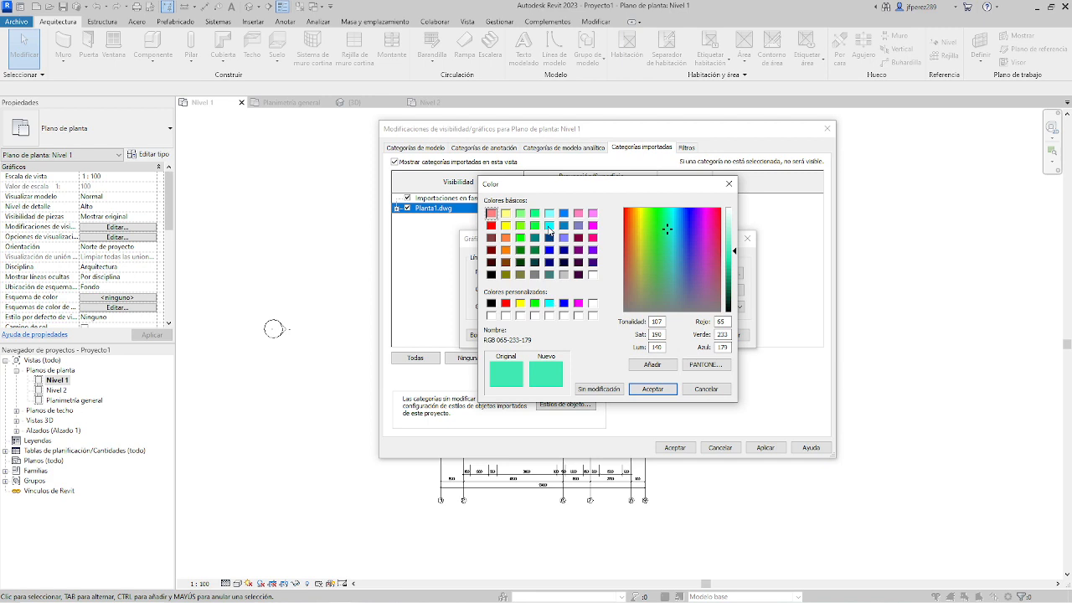
click(535, 226)
click(652, 389)
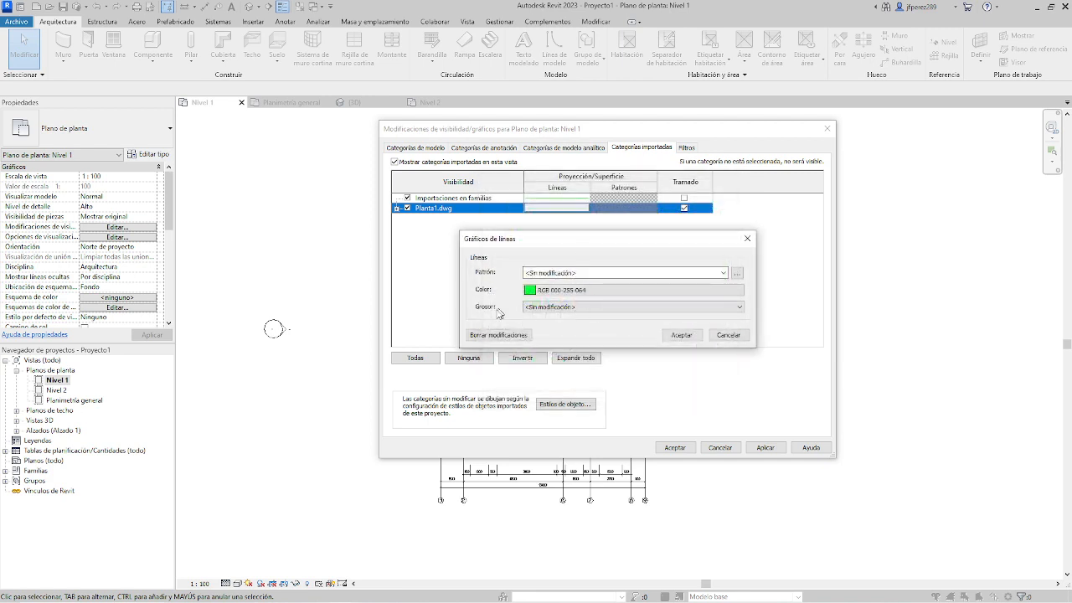
click(691, 337)
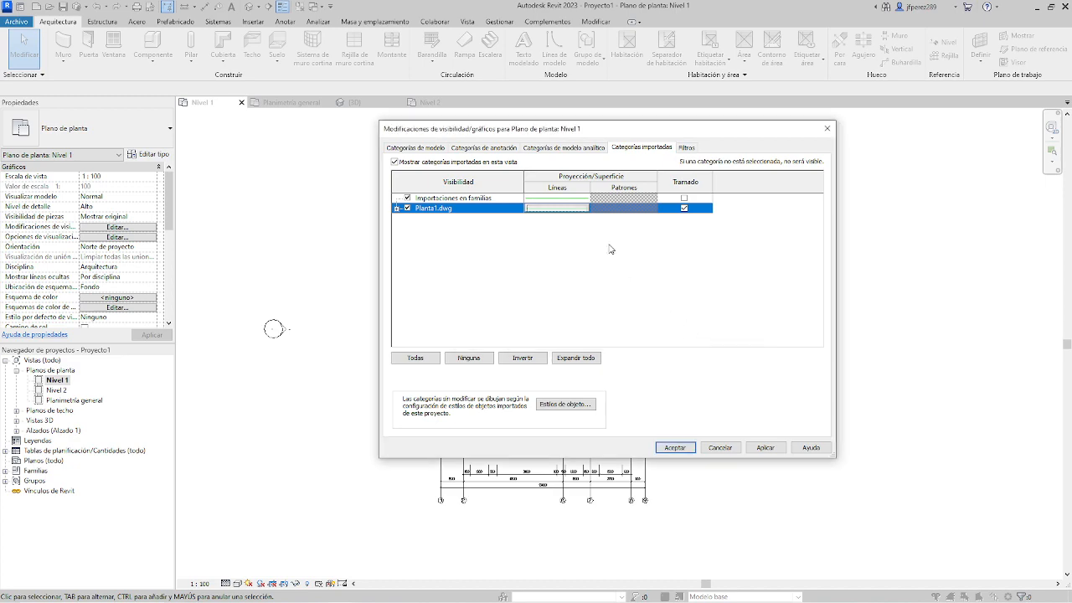
Uncover the plan behind the dialog, turn off halftone for Planta1.dwg, and apply the overrides.
drag(573, 131, 756, 137)
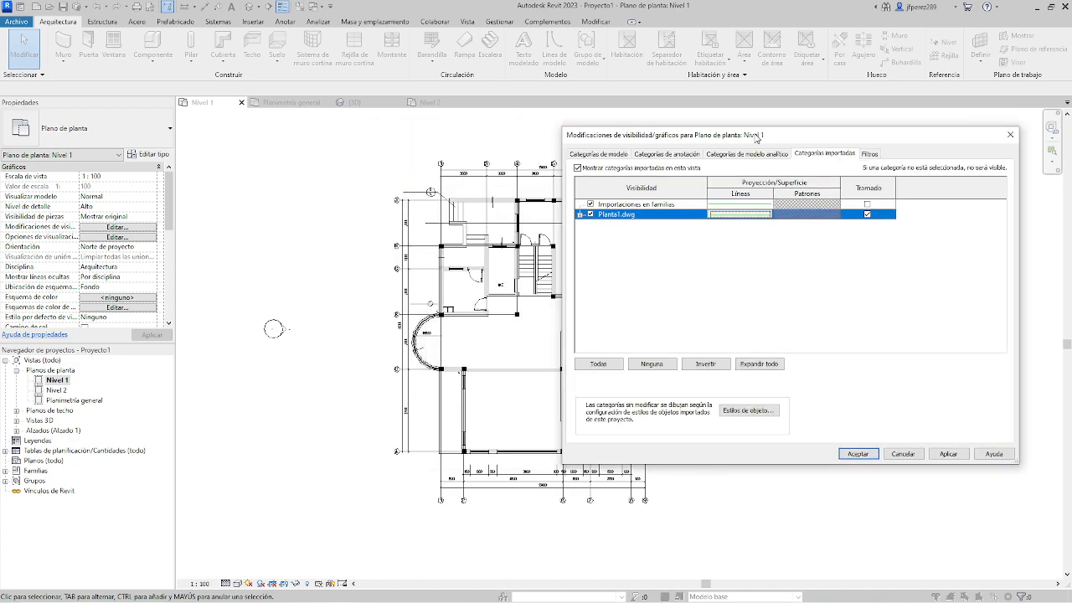
click(867, 216)
click(954, 456)
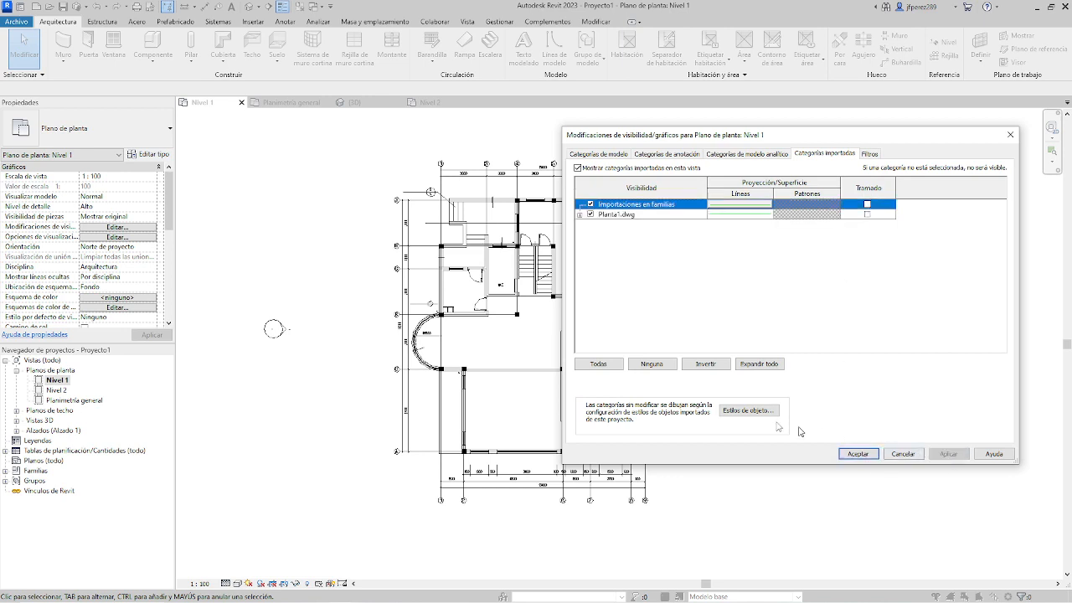
Expand Planta1.dwg, set the projection line colour of all its layers to RGB 128-255-128, and apply the overrides.
click(614, 371)
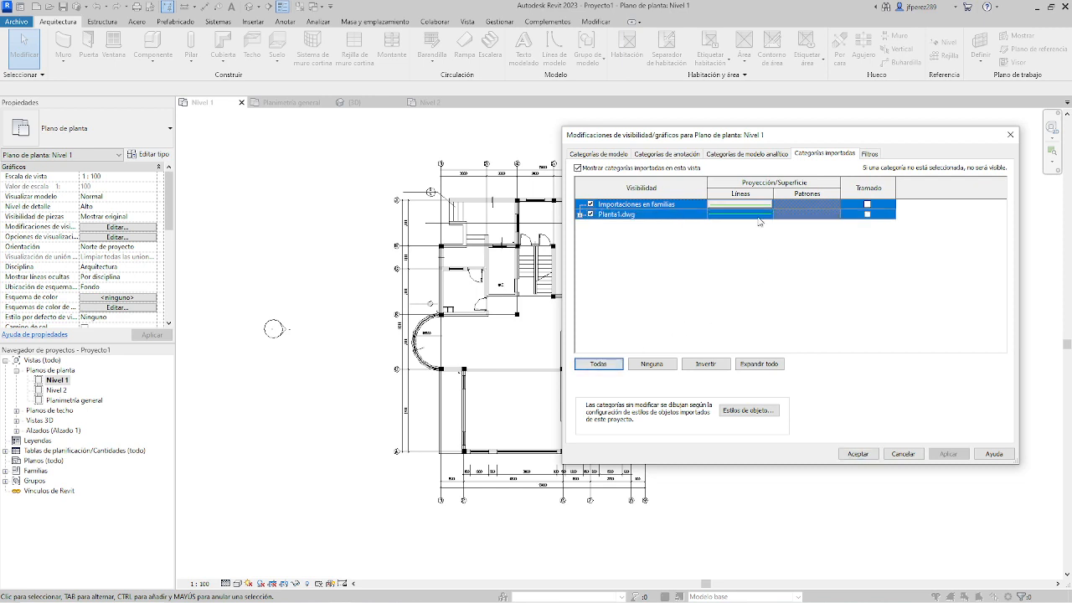
click(580, 215)
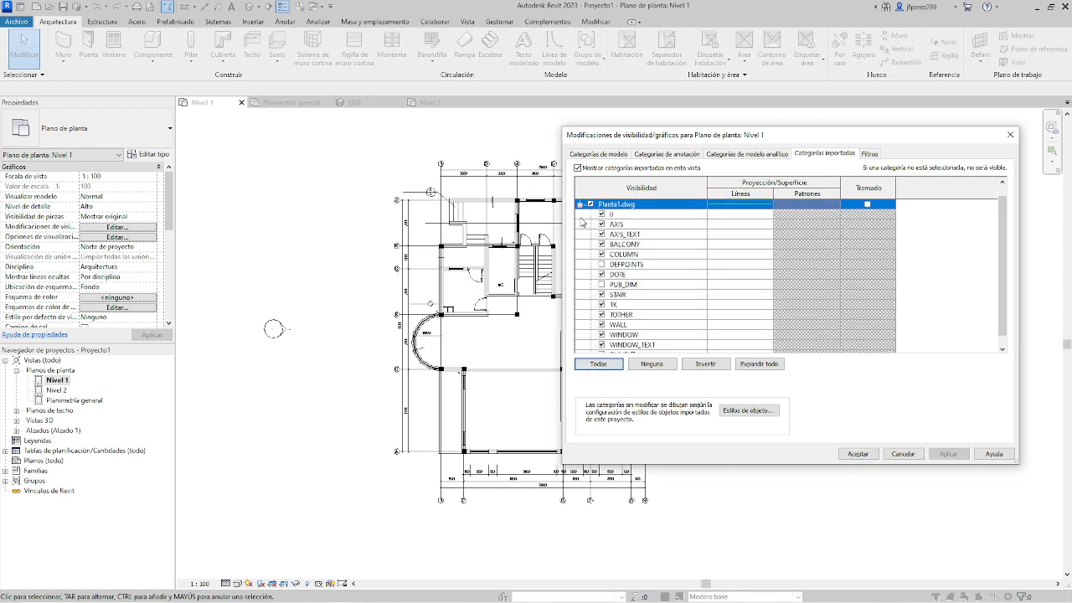
click(655, 215)
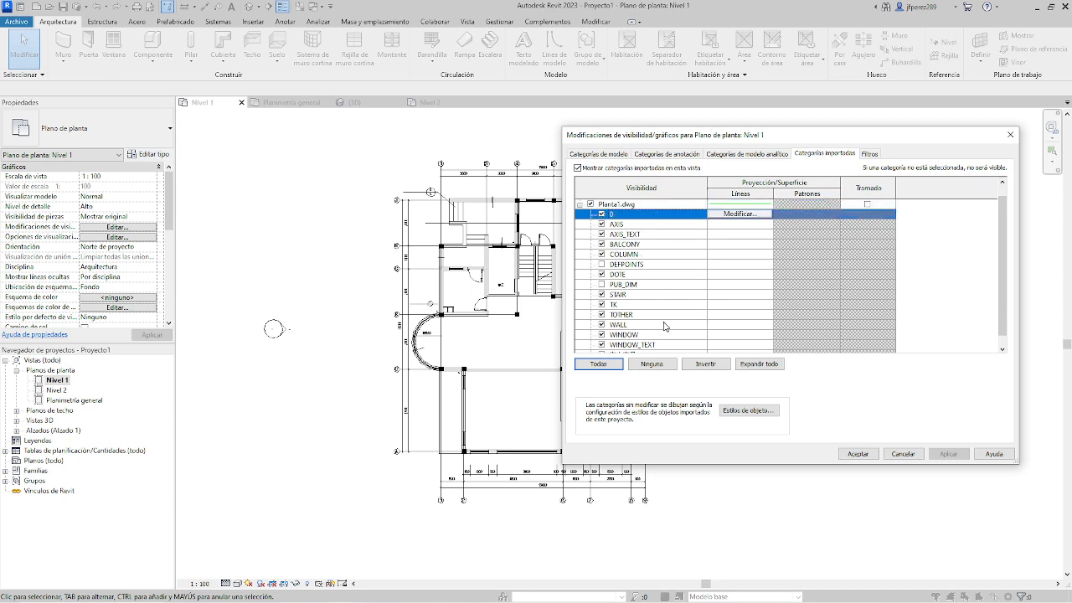
scroll(664, 326, down, 1)
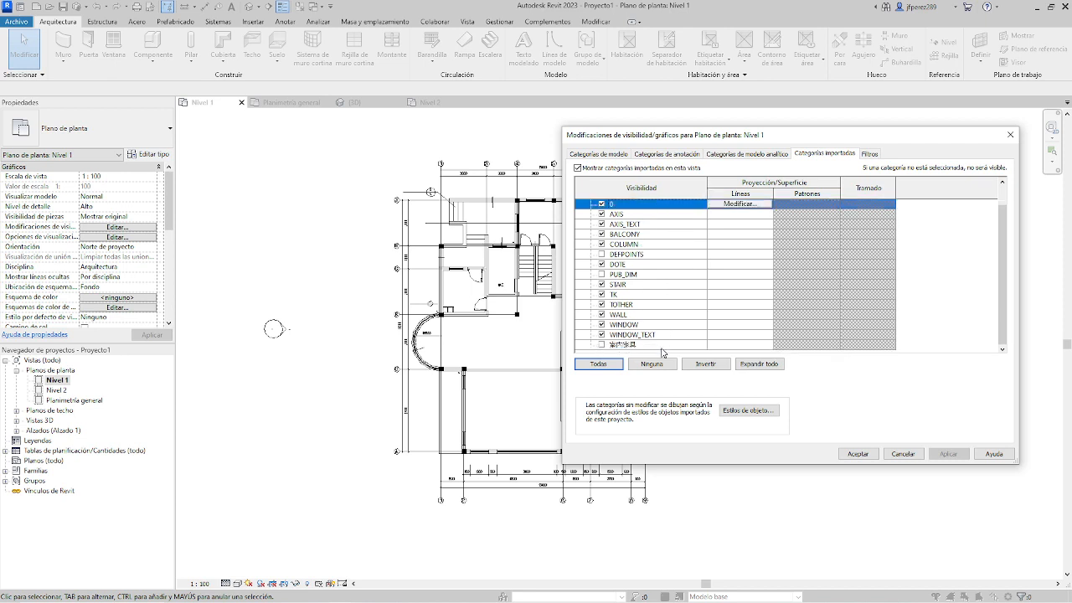
click(598, 363)
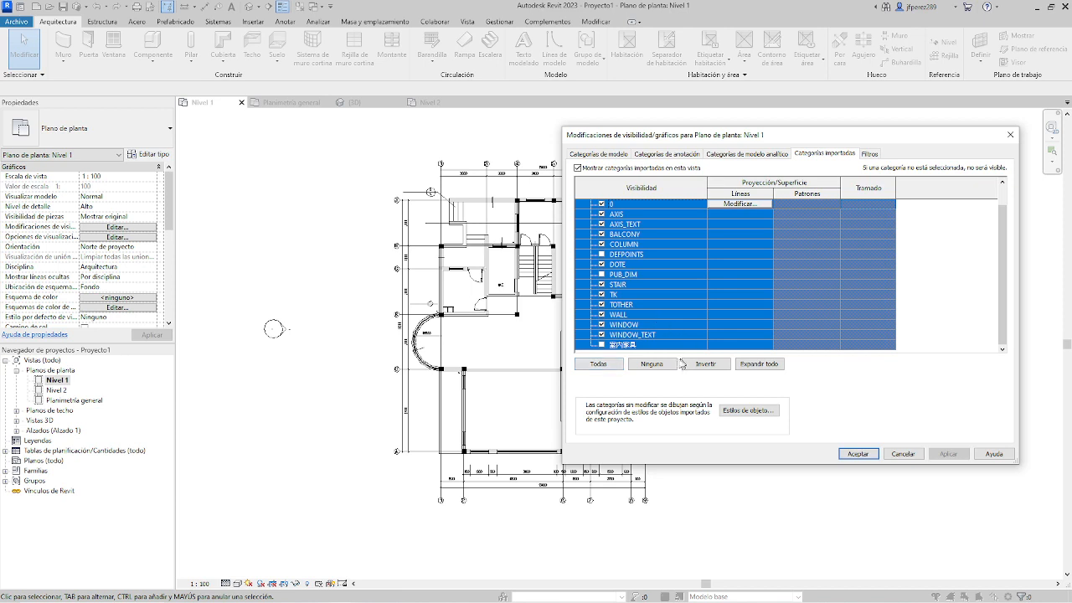
click(745, 204)
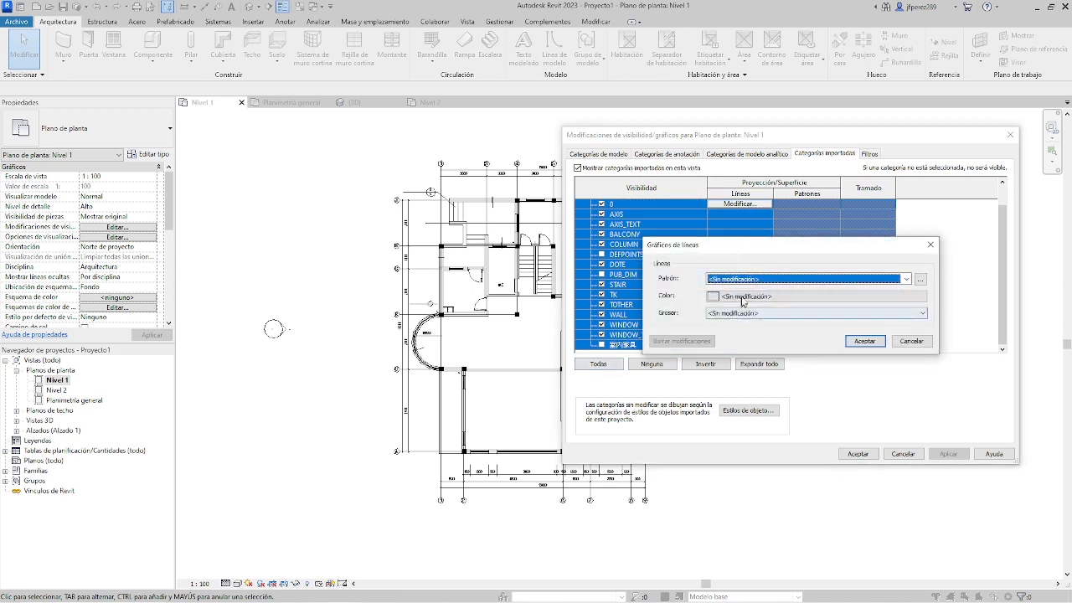
click(743, 299)
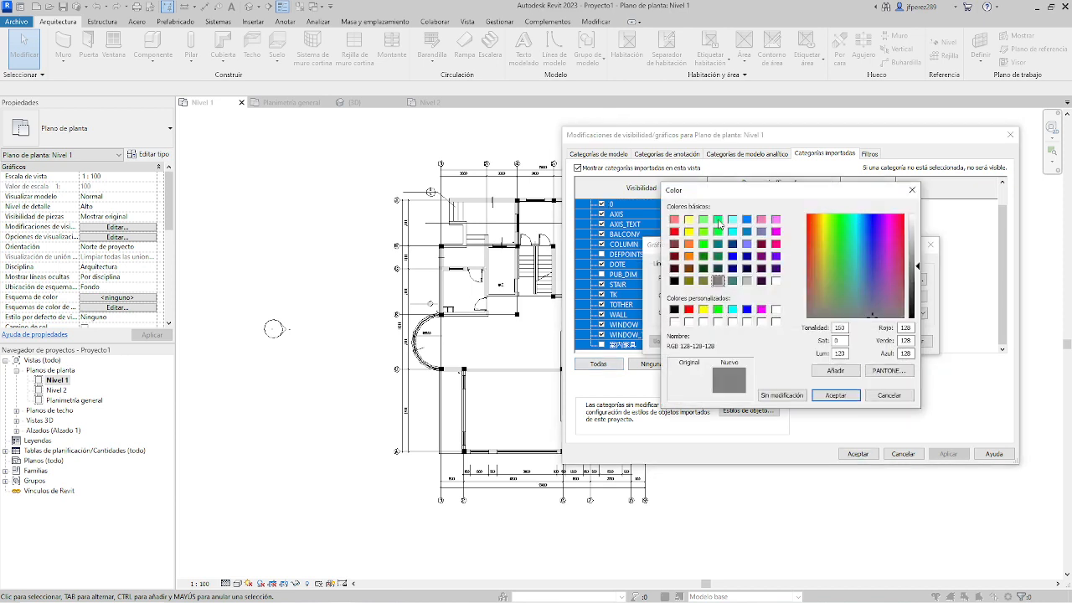
click(703, 221)
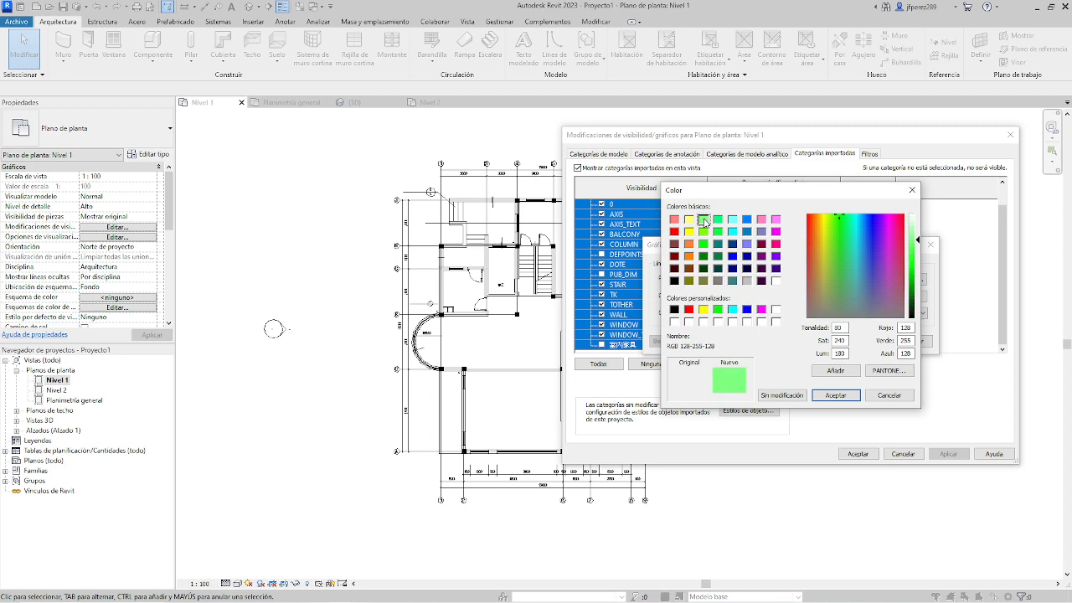
click(835, 394)
click(875, 342)
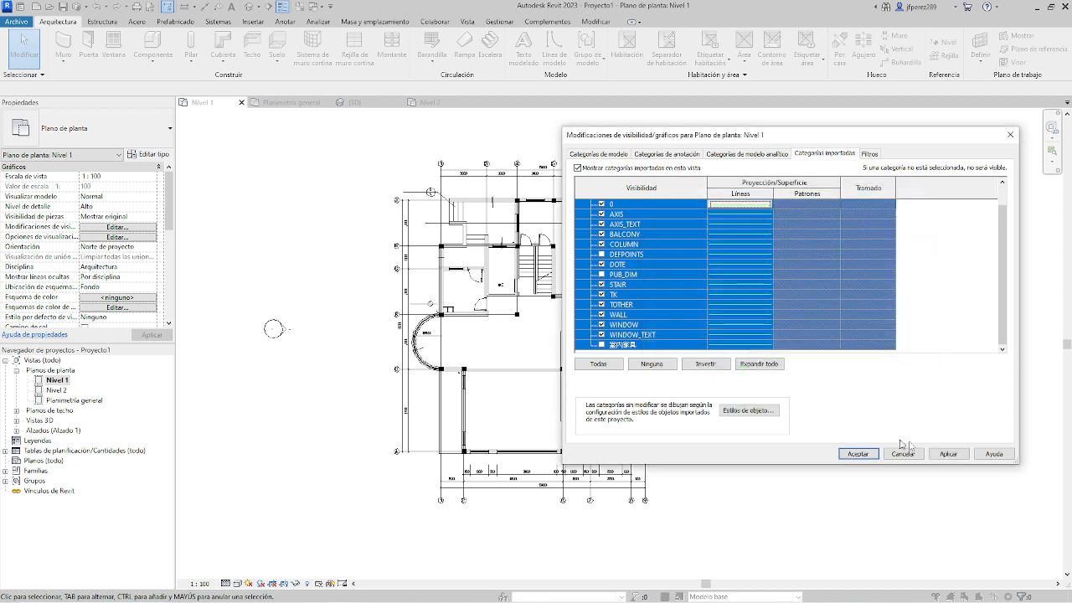
click(947, 454)
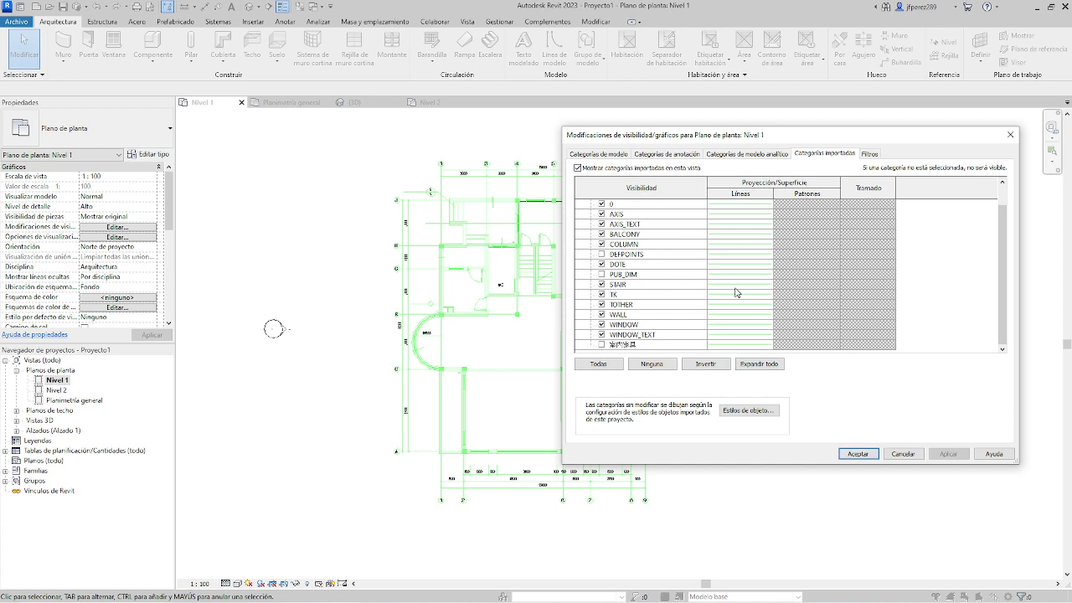
Select all the layers of Planta1.dwg again, set their projection line colour to RGB 000-128-255, and accept the overrides.
scroll(735, 292, up, 2)
click(667, 217)
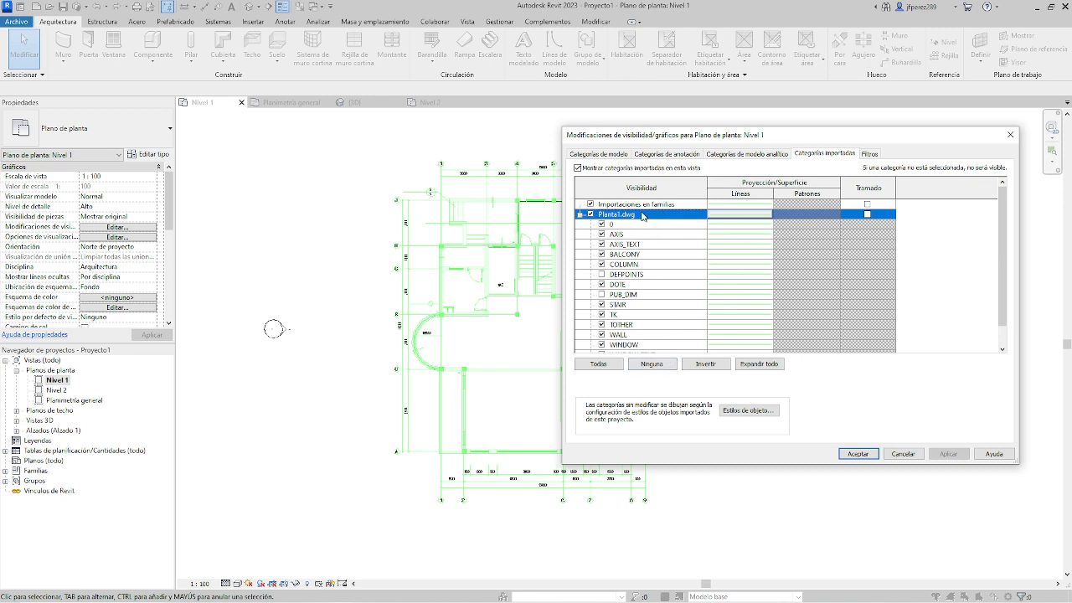
scroll(629, 249, down, 3)
scroll(637, 298, up, 3)
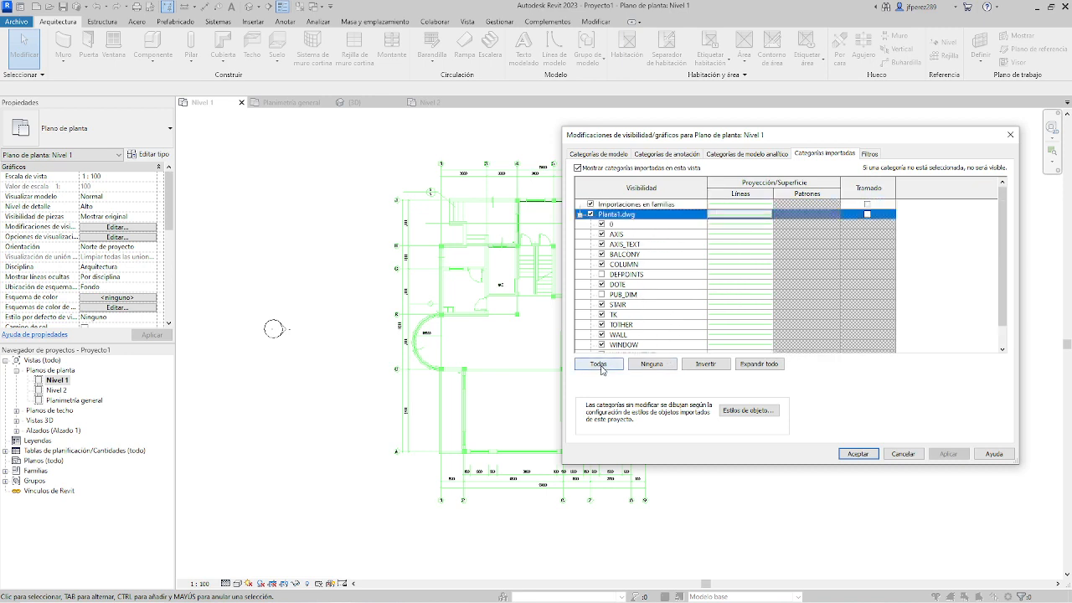
click(607, 363)
click(655, 224)
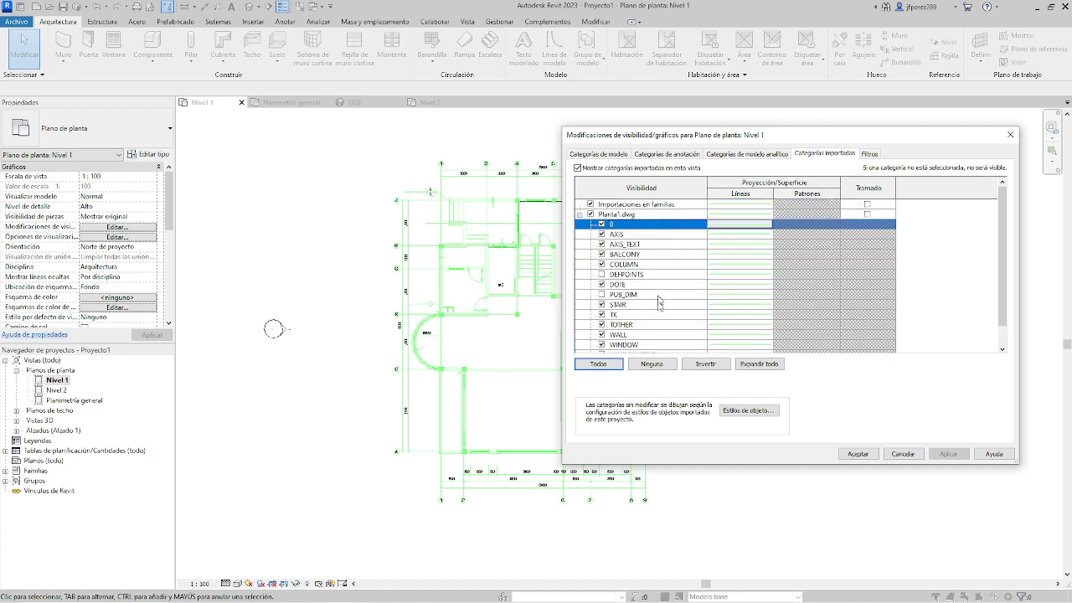
scroll(663, 336, down, 1)
shift+click(661, 346)
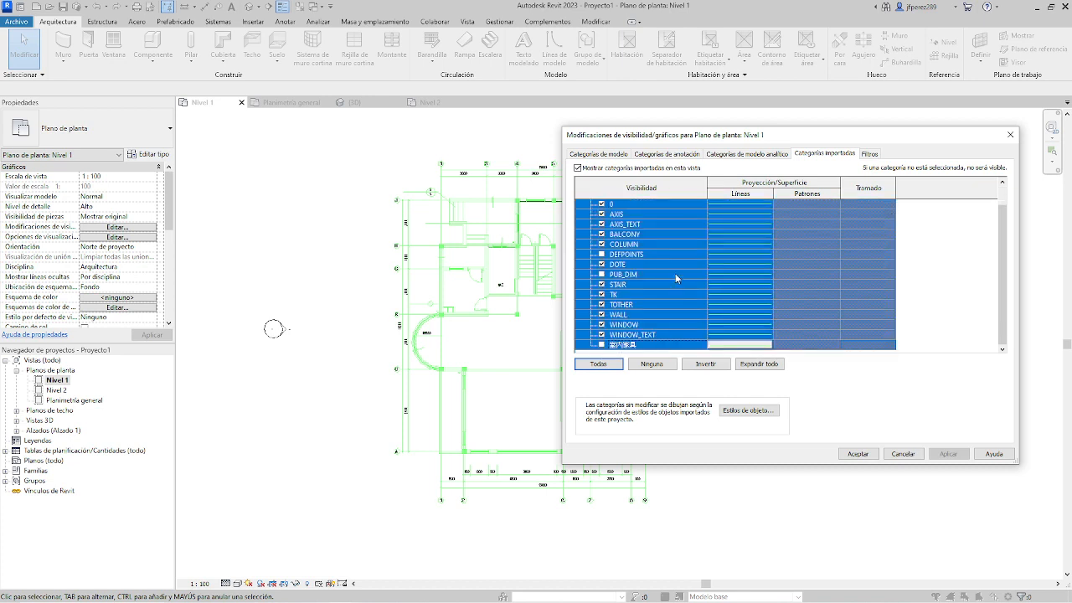
shift+click(741, 346)
click(742, 346)
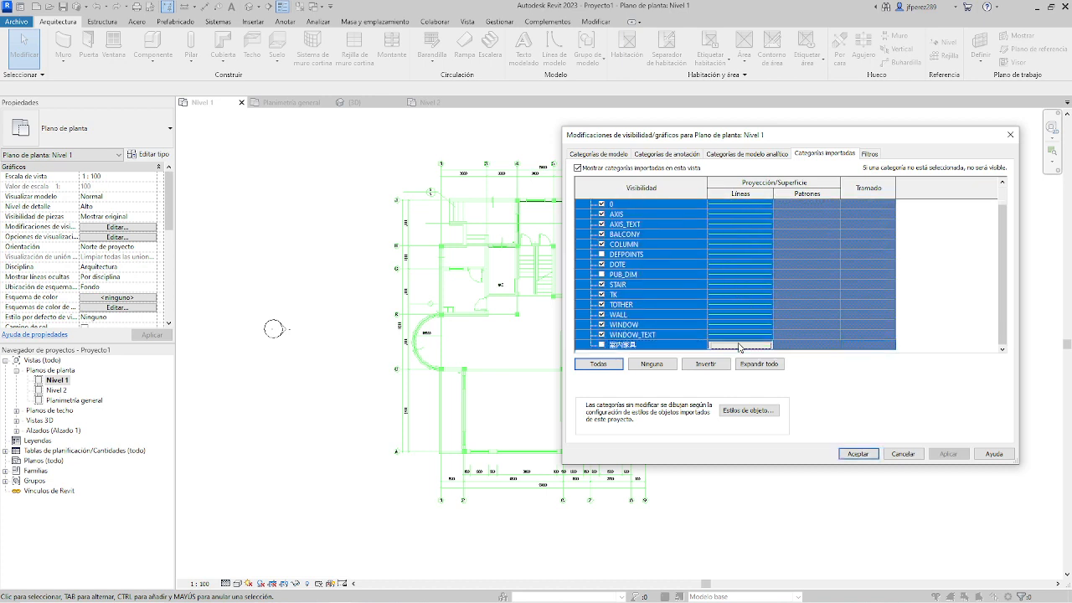
click(742, 346)
click(777, 298)
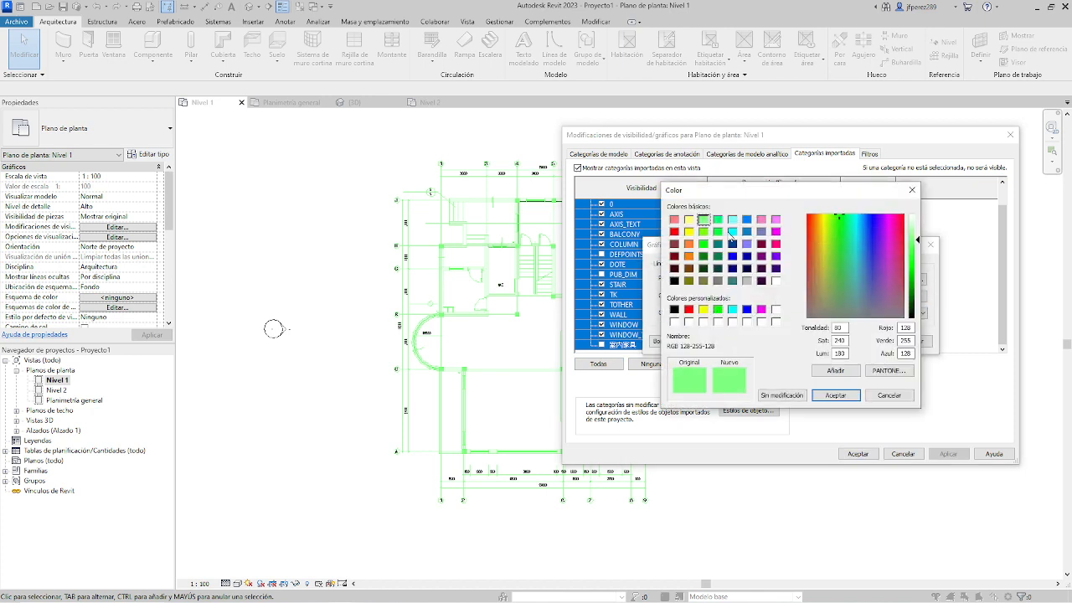
click(746, 220)
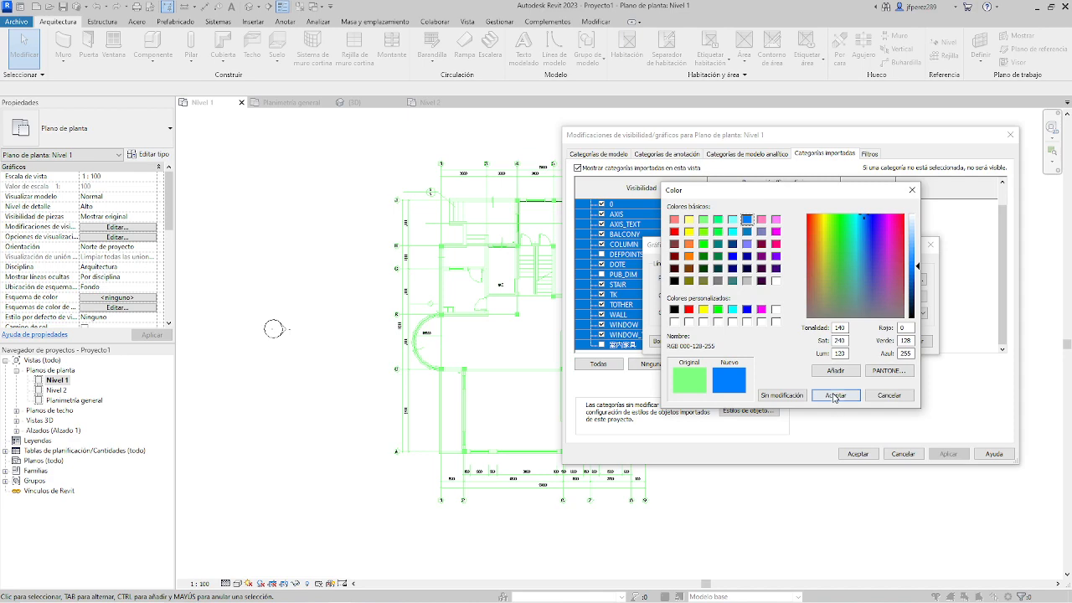
click(834, 395)
click(866, 341)
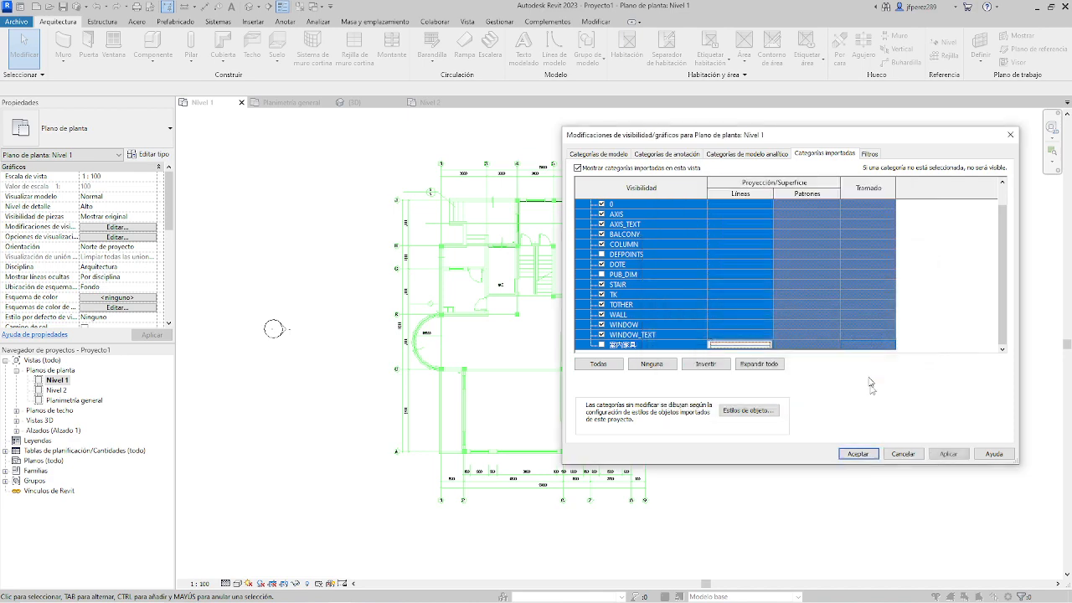
click(948, 453)
click(858, 452)
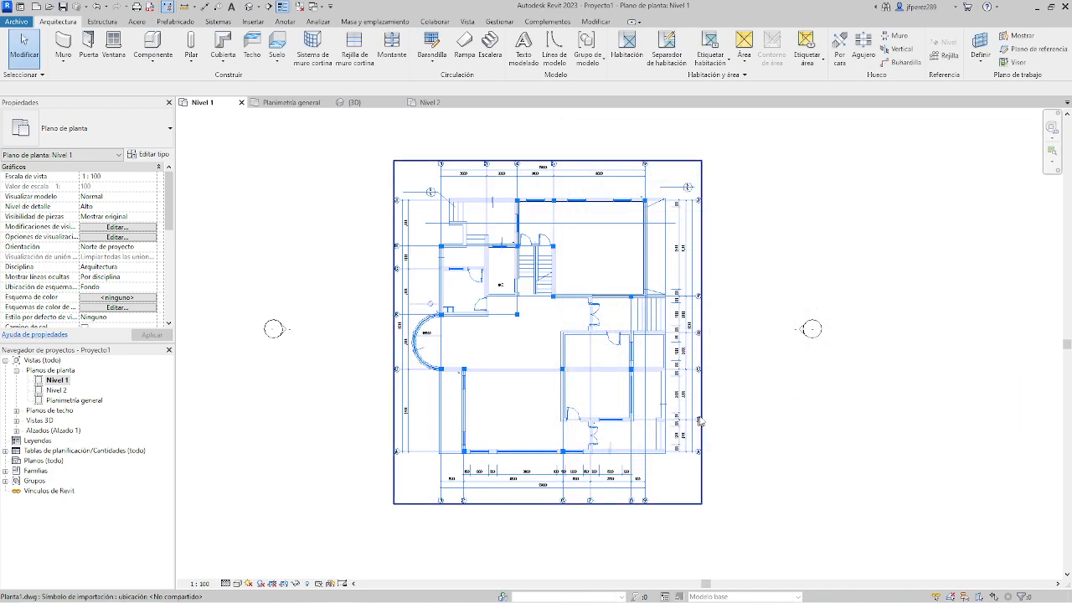
Examine the imported drawing and the 20 cm walls meeting at axes 4 and J against the recoloured plan lines.
click(608, 404)
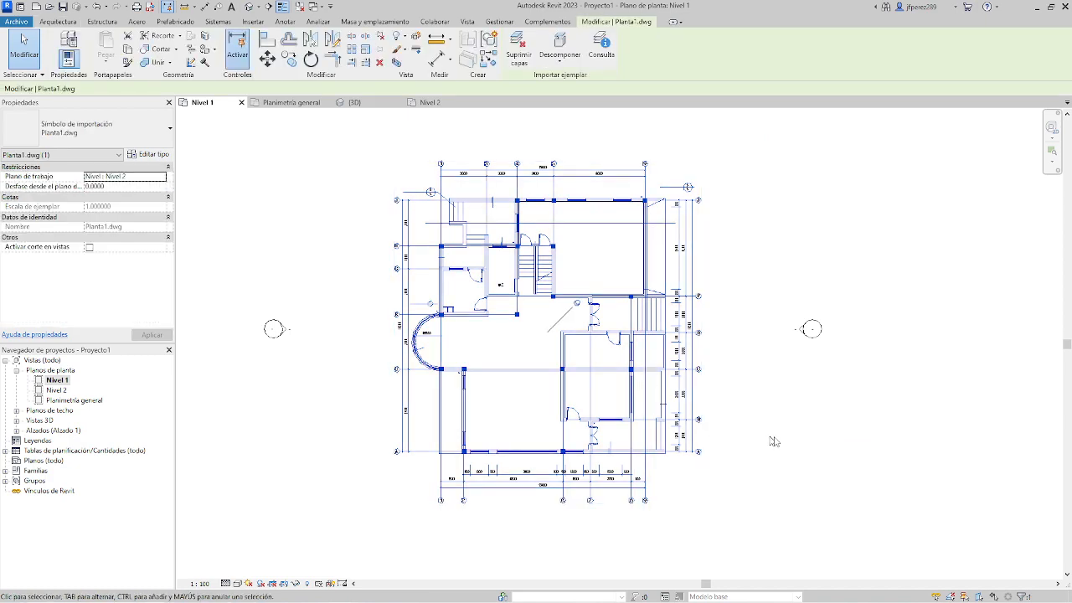
click(774, 441)
scroll(550, 222, up, 1)
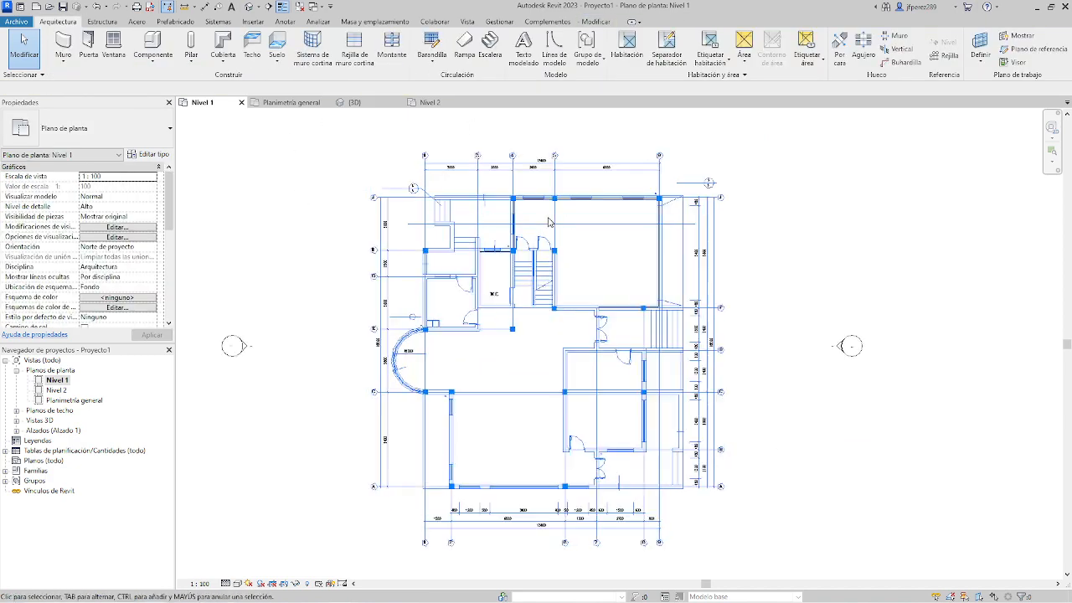
scroll(549, 222, up, 6)
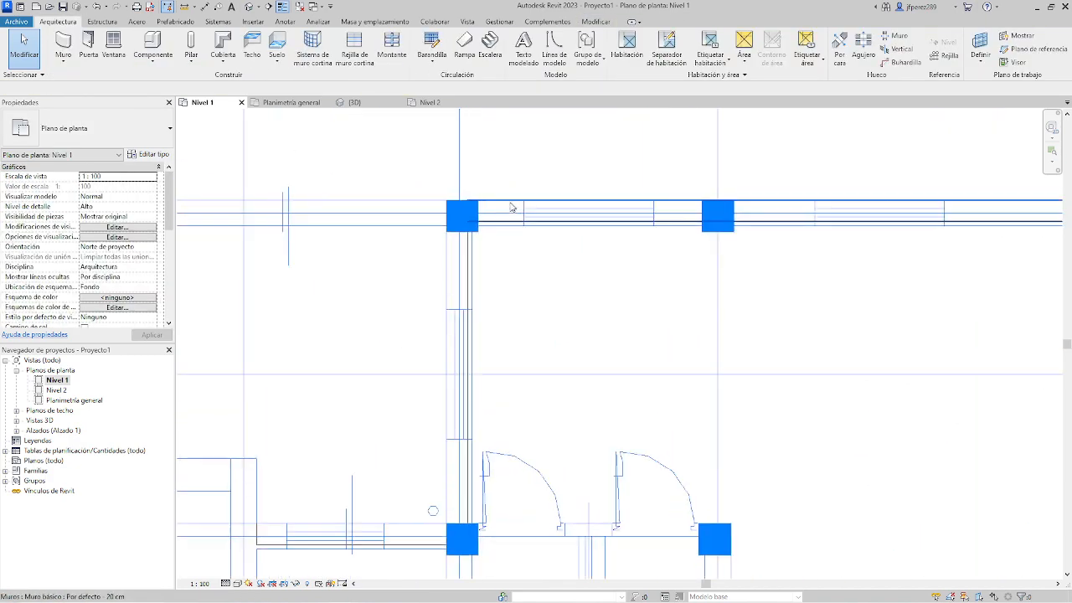
click(468, 267)
scroll(507, 256, down, 2)
scroll(505, 237, up, 3)
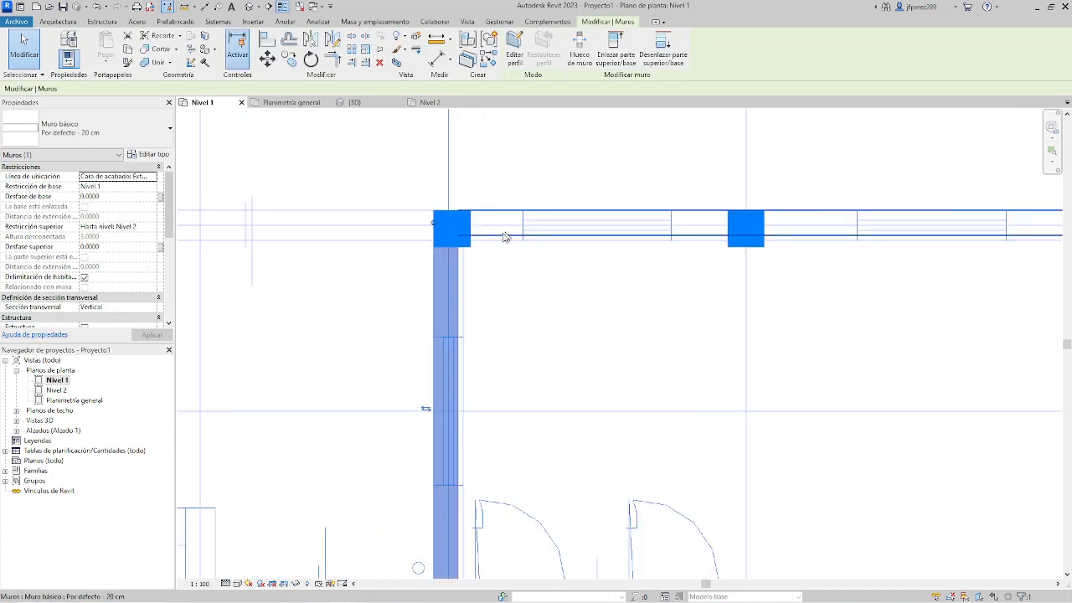
scroll(505, 237, up, 2)
click(448, 236)
scroll(447, 239, down, 2)
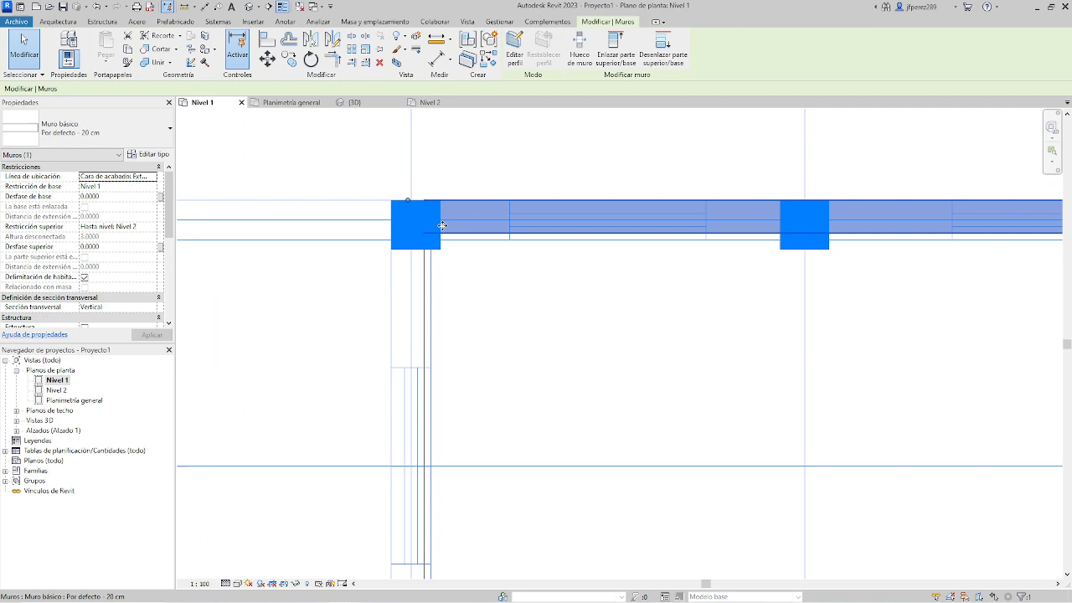
click(434, 311)
Select everything in the Nivel 1 floor plan, delete the modelled walls, and dismiss the locked objects warning.
scroll(490, 282, down, 4)
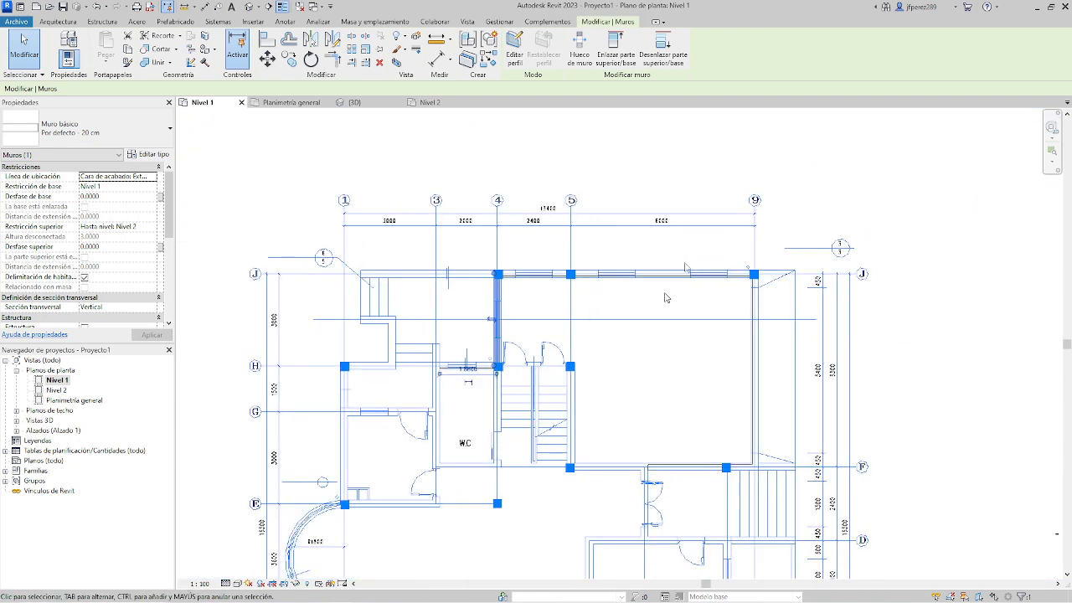
scroll(694, 309, down, 3)
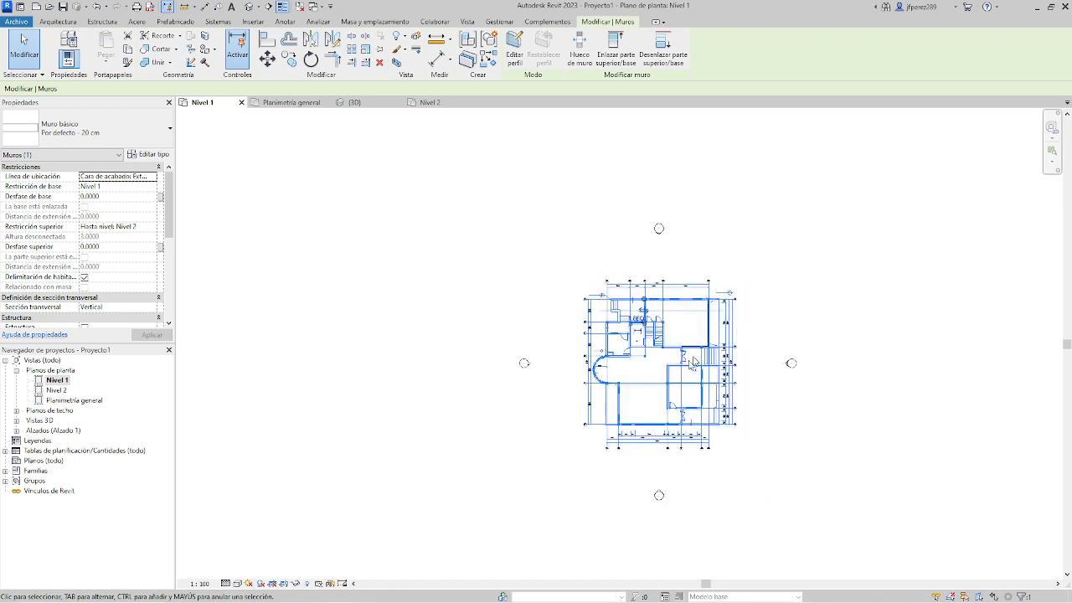
scroll(694, 309, down, 2)
scroll(670, 369, up, 4)
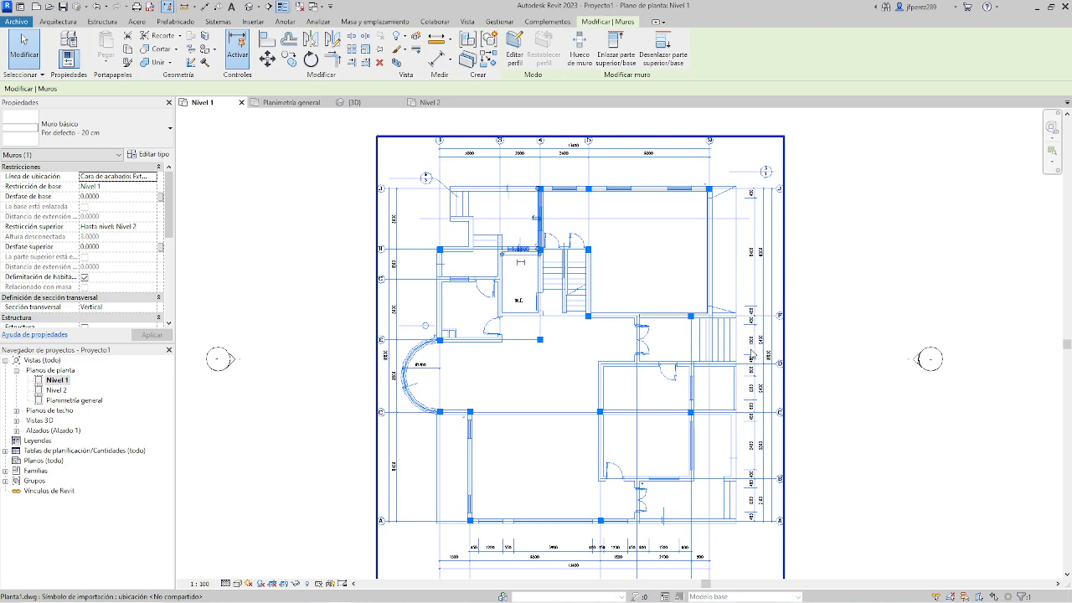
scroll(751, 356, down, 4)
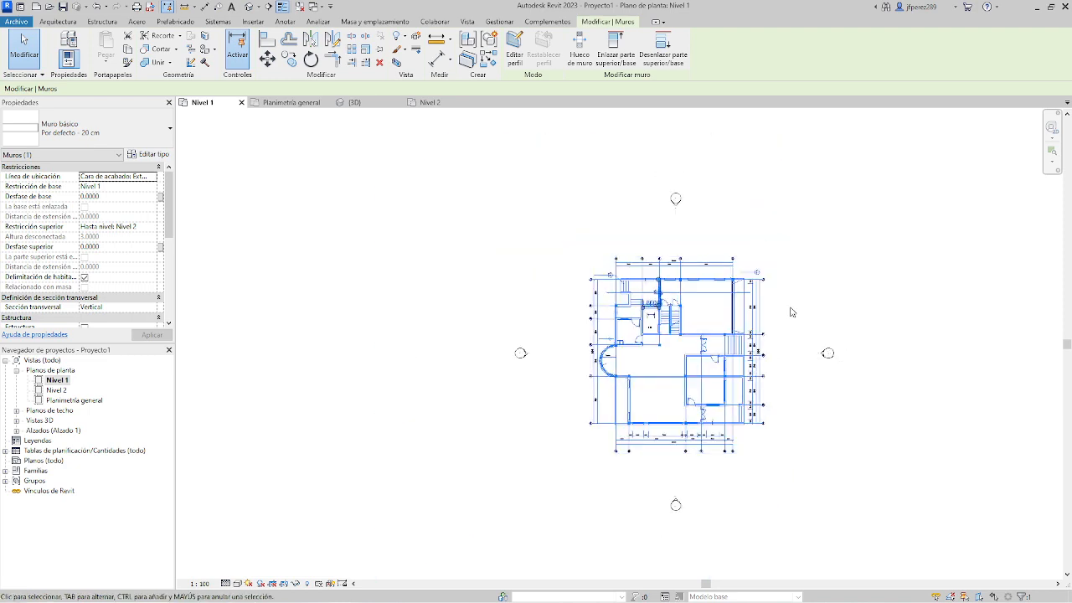
middle_drag(800, 312, 711, 315)
drag(728, 256, 482, 466)
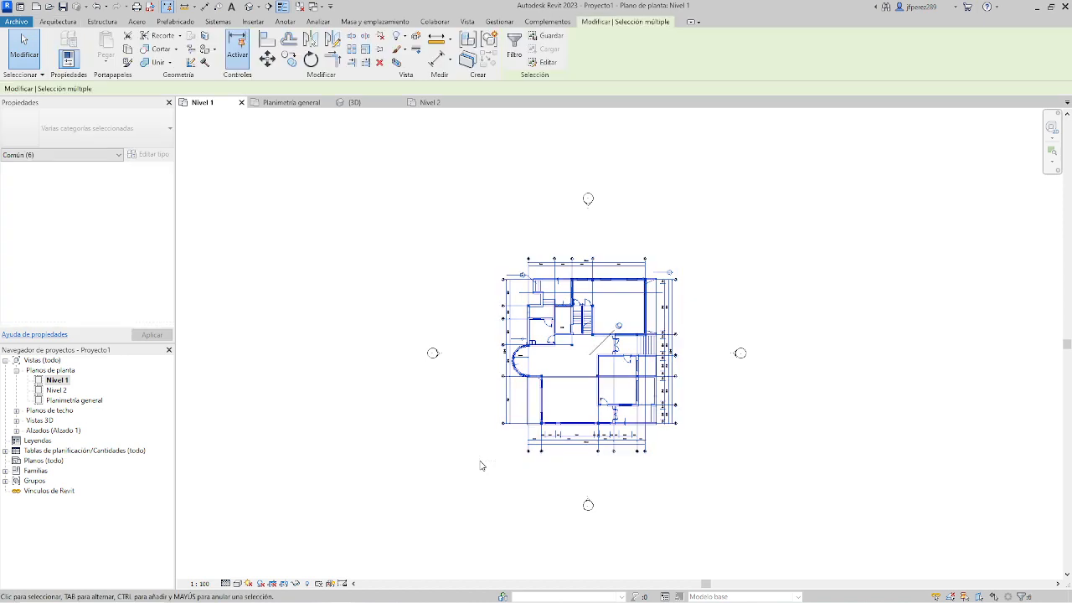
key(Delete)
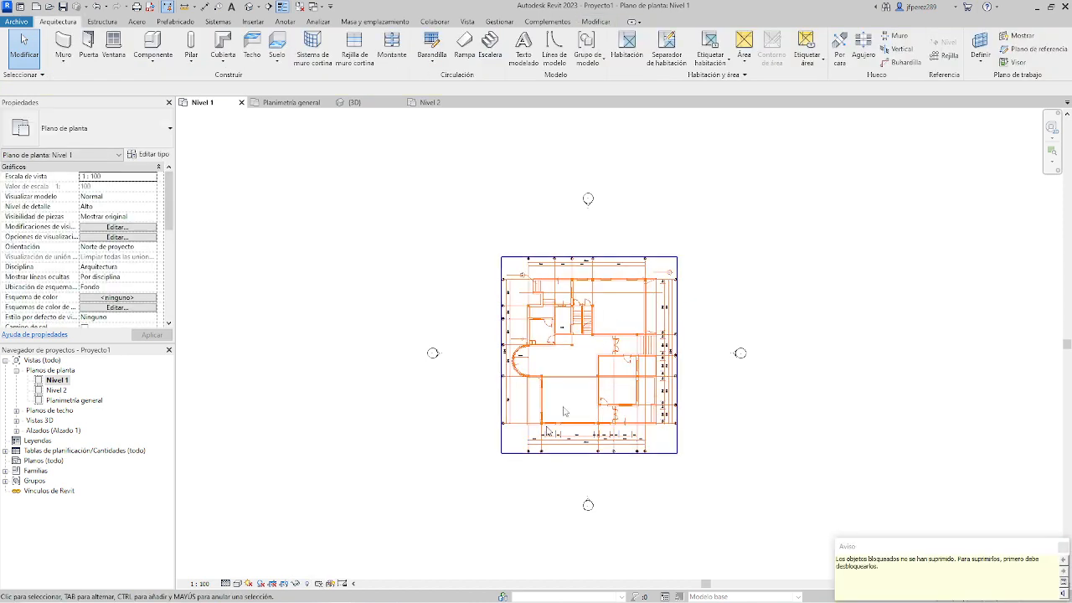
click(1062, 546)
Unpin the imported Planta1.dwg in the Planimetría general plan and delete it from the project.
double_click(100, 404)
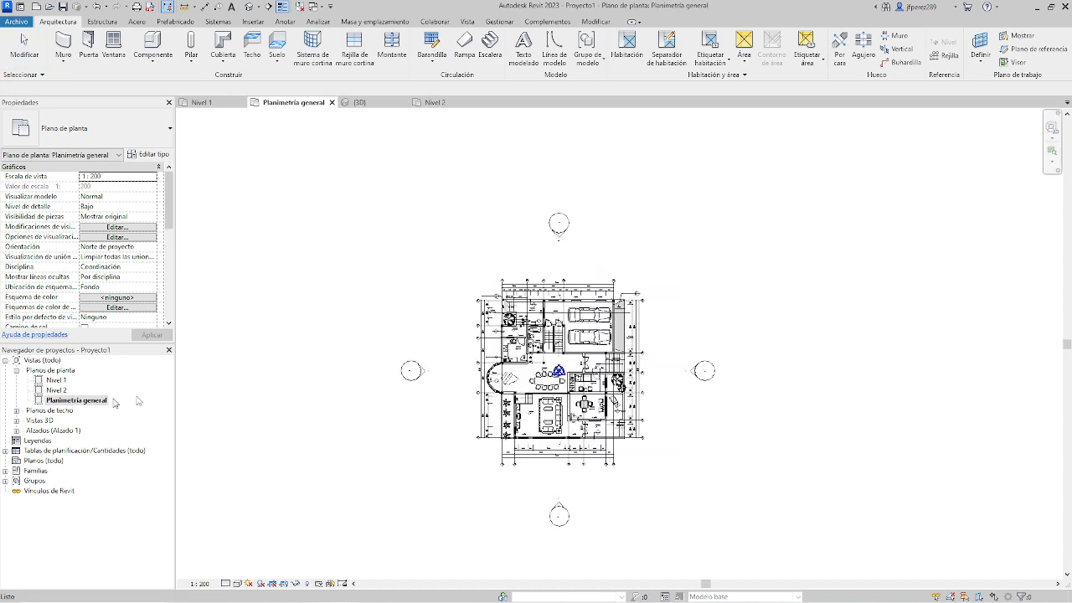
click(625, 321)
key(Delete)
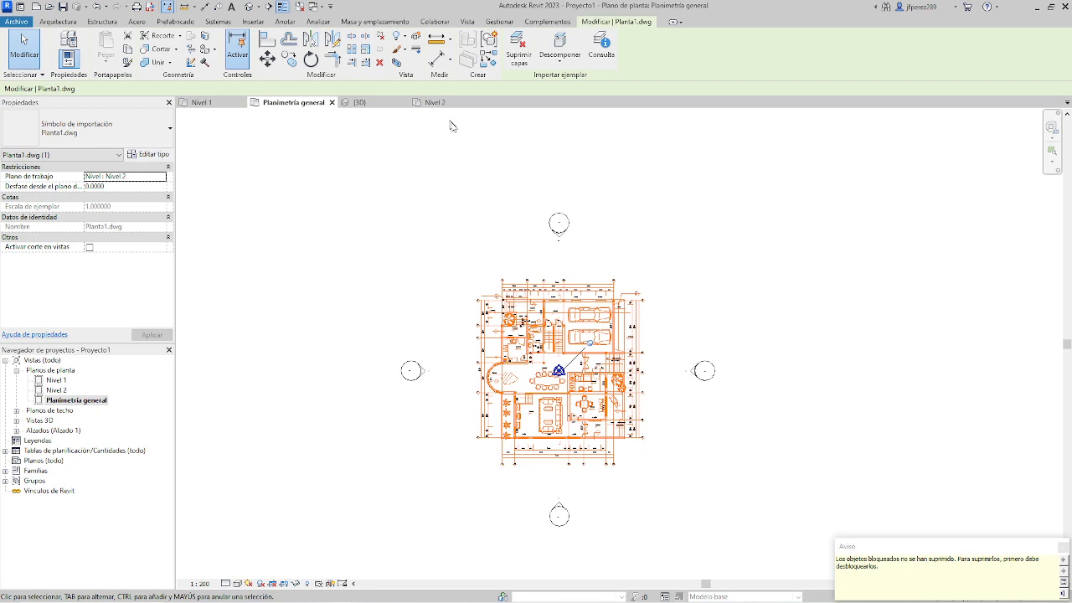
click(380, 37)
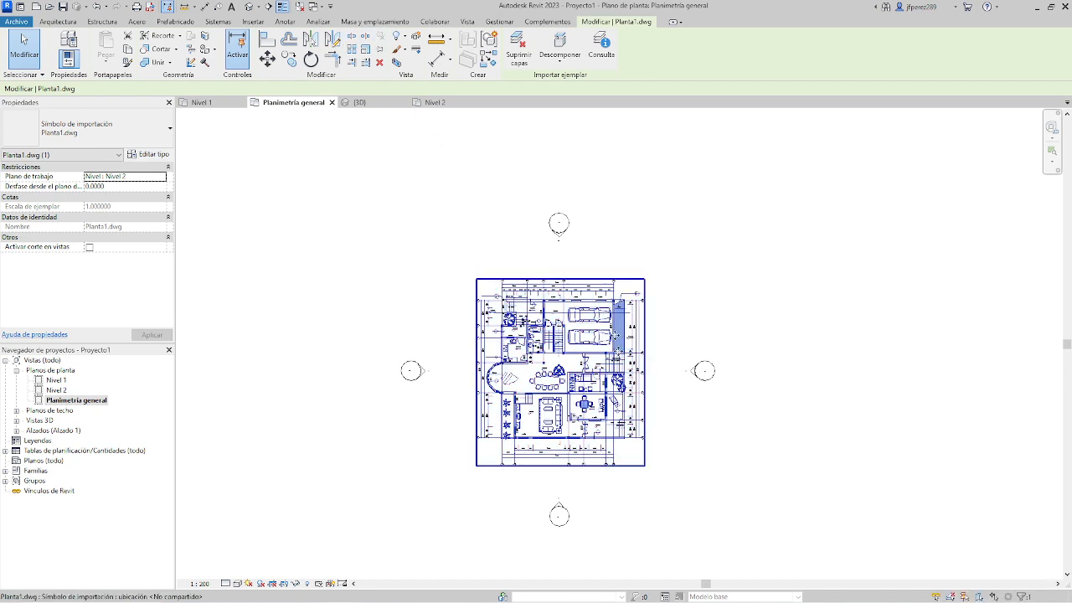
key(Delete)
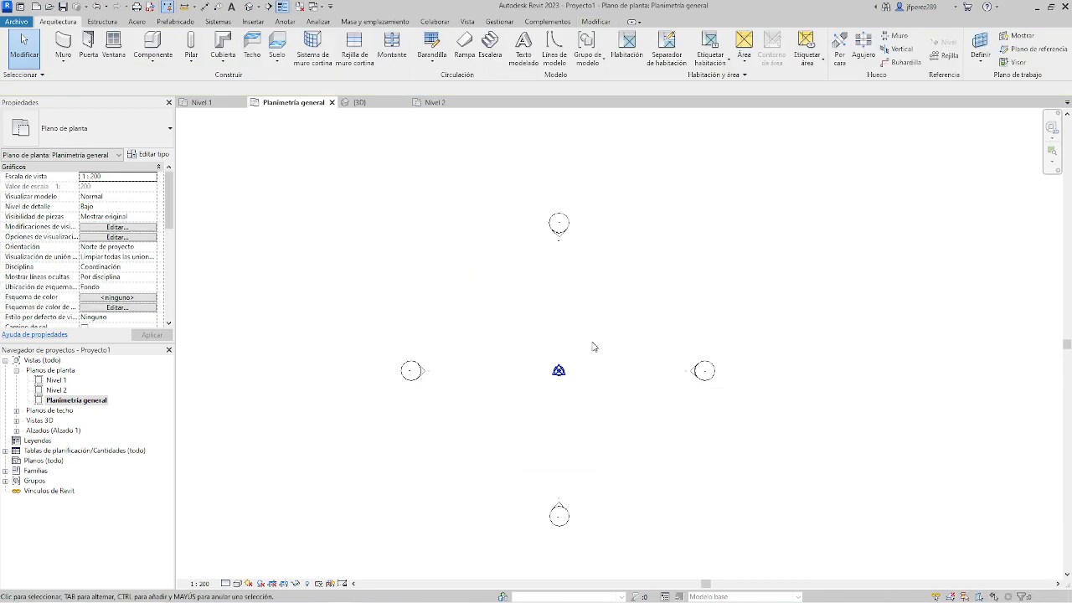
drag(593, 346, 516, 409)
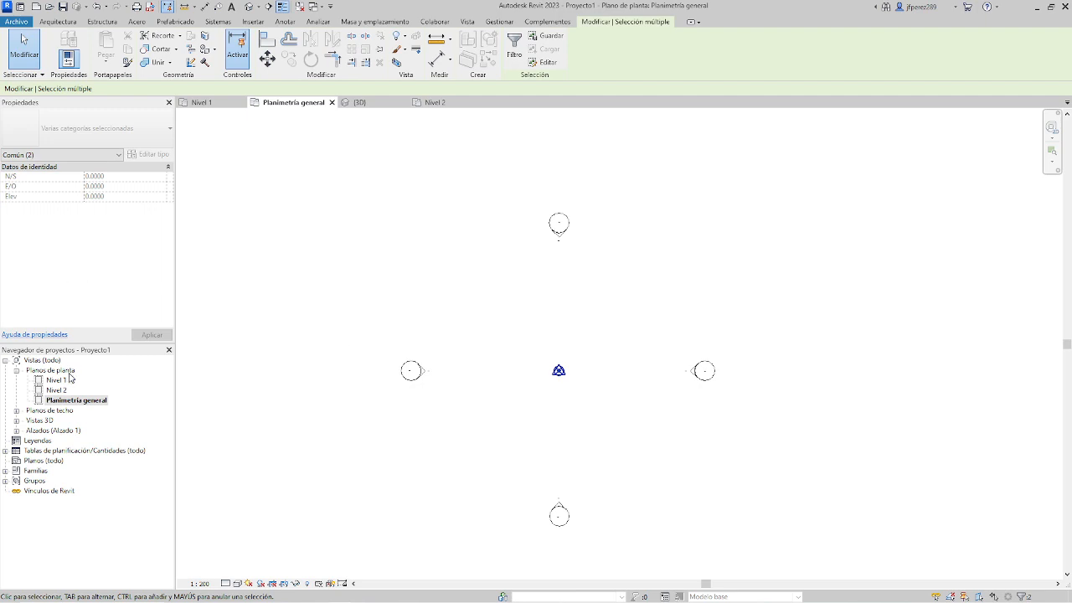
Open the Nivel 1 floor plan and draw a first vertical grid line between the elevation markers with the Rejilla tool.
key(Escape)
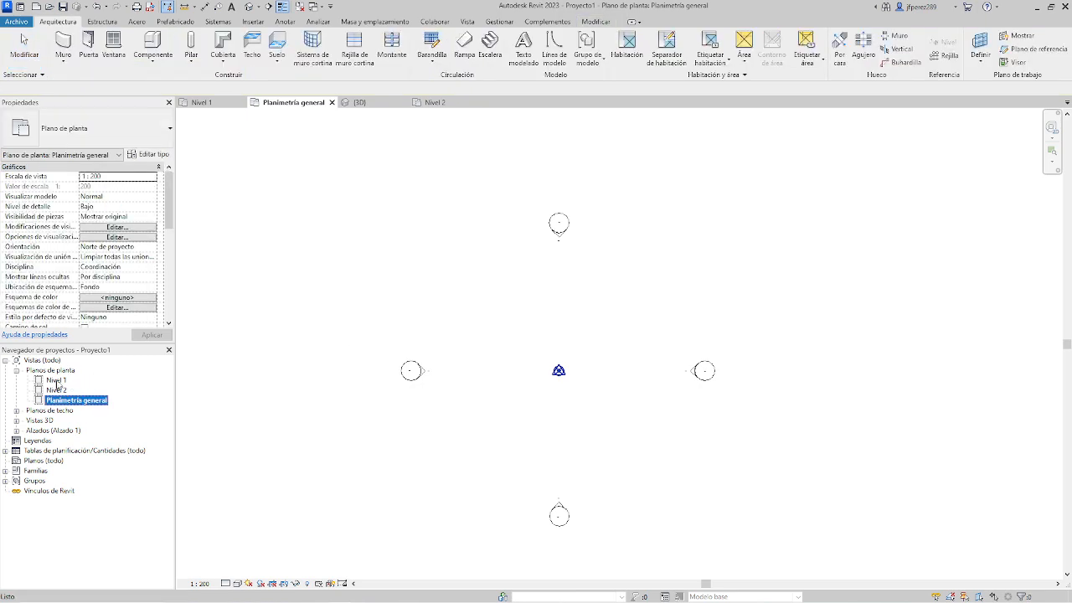
double_click(57, 381)
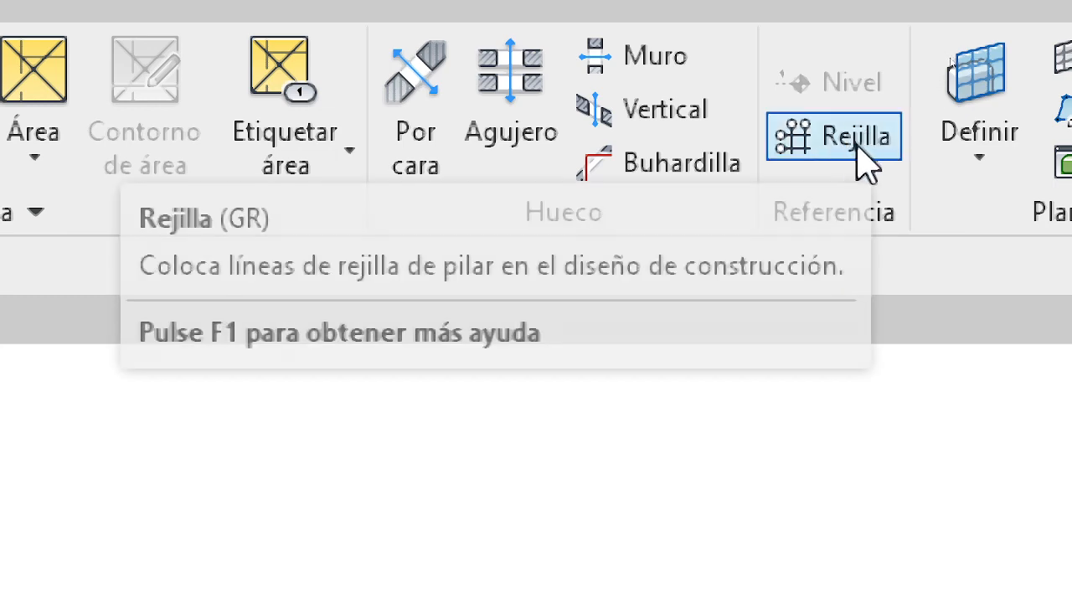
click(856, 144)
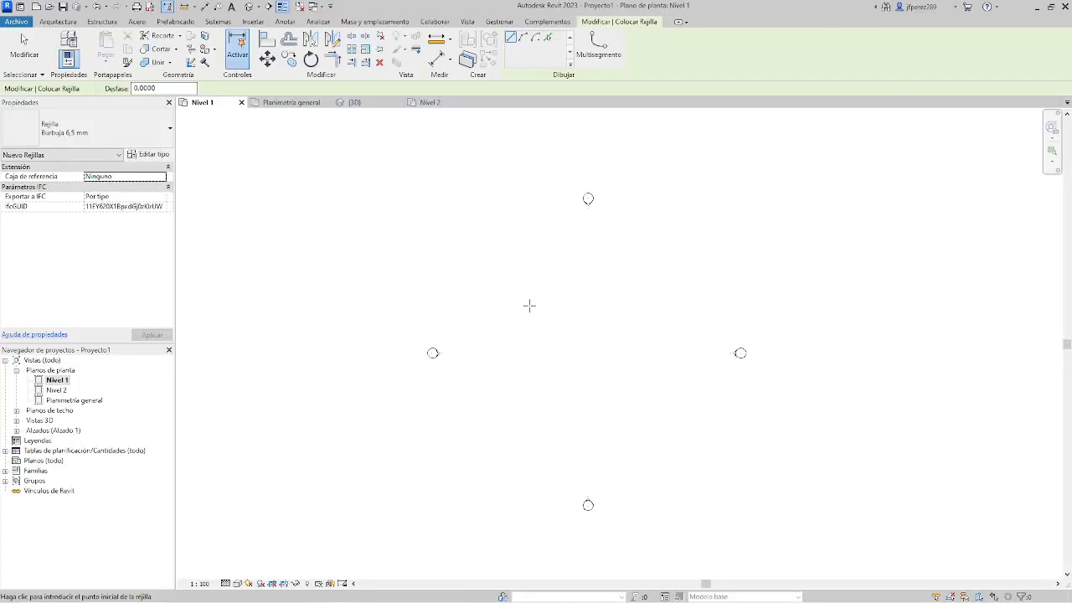
scroll(541, 345, up, 2)
middle_drag(557, 326, 549, 252)
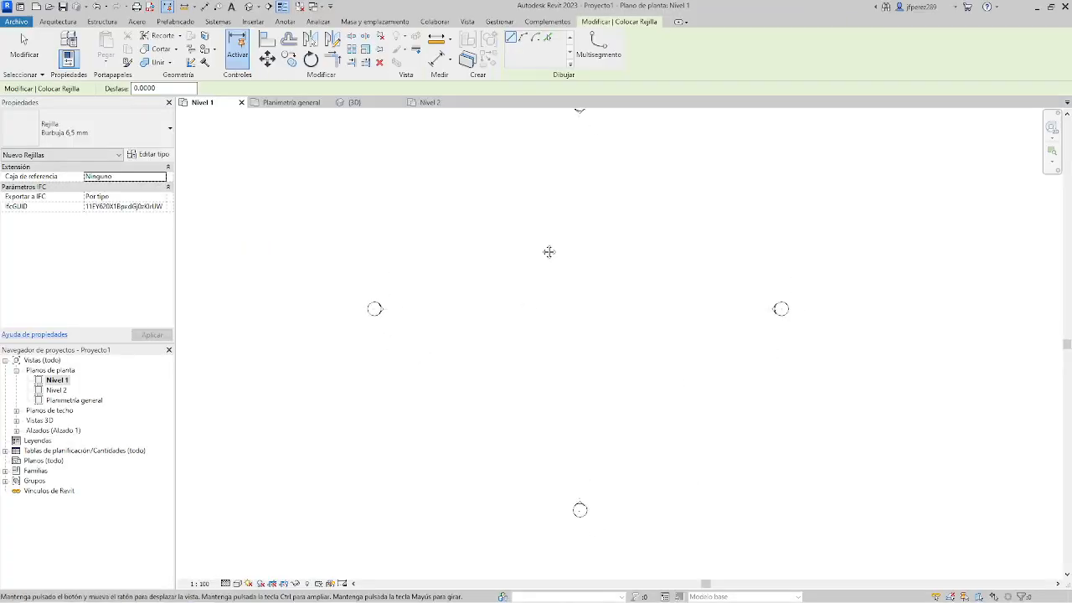
click(525, 221)
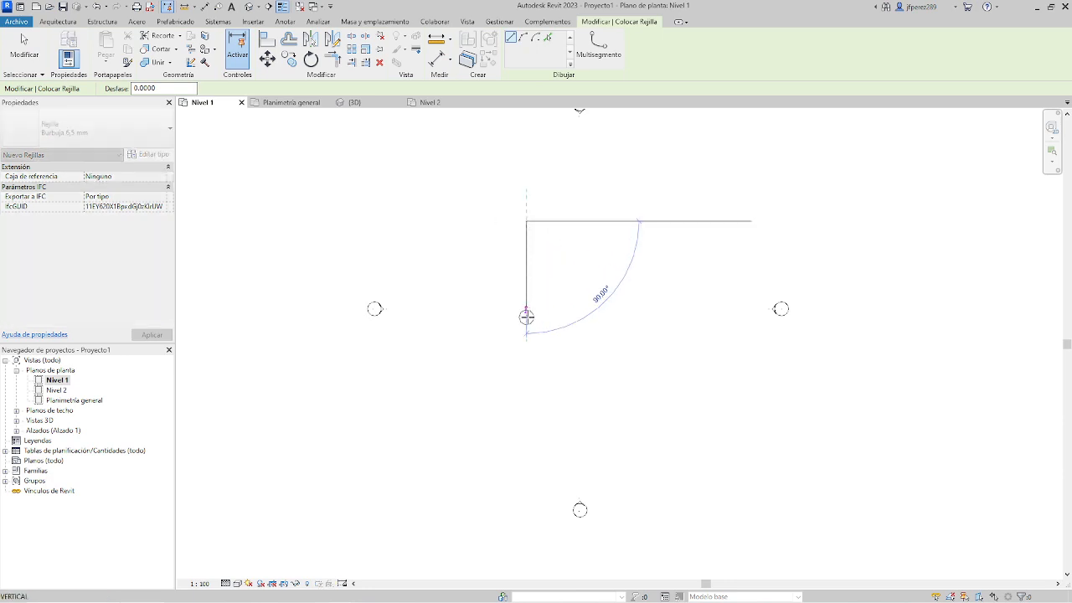
click(525, 367)
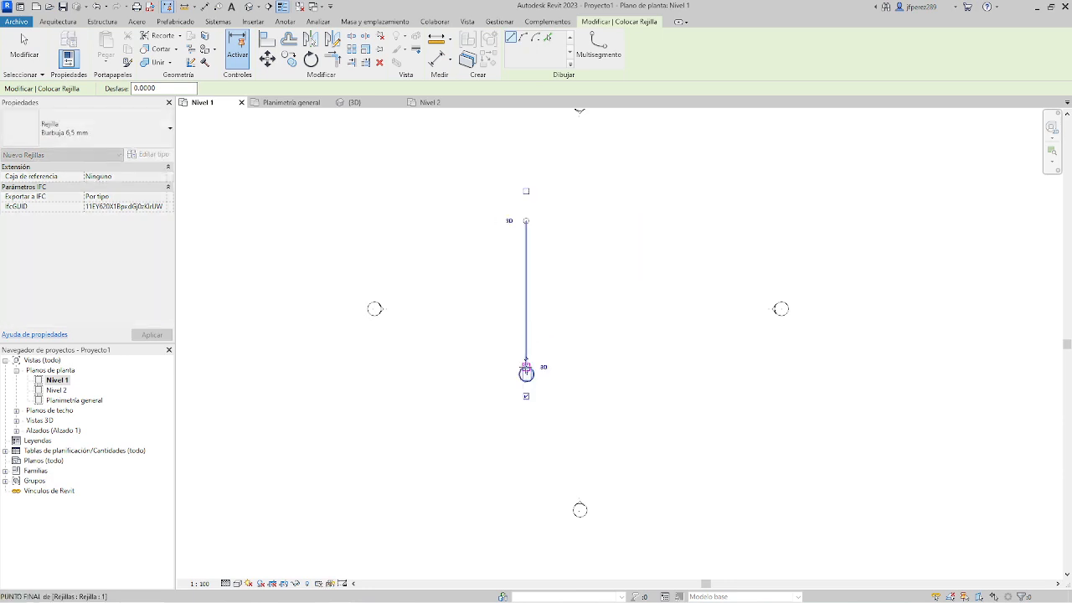
Inspect the bubble at the lower end of grid 1 and show a bubble at its upper end as well.
scroll(529, 373, up, 5)
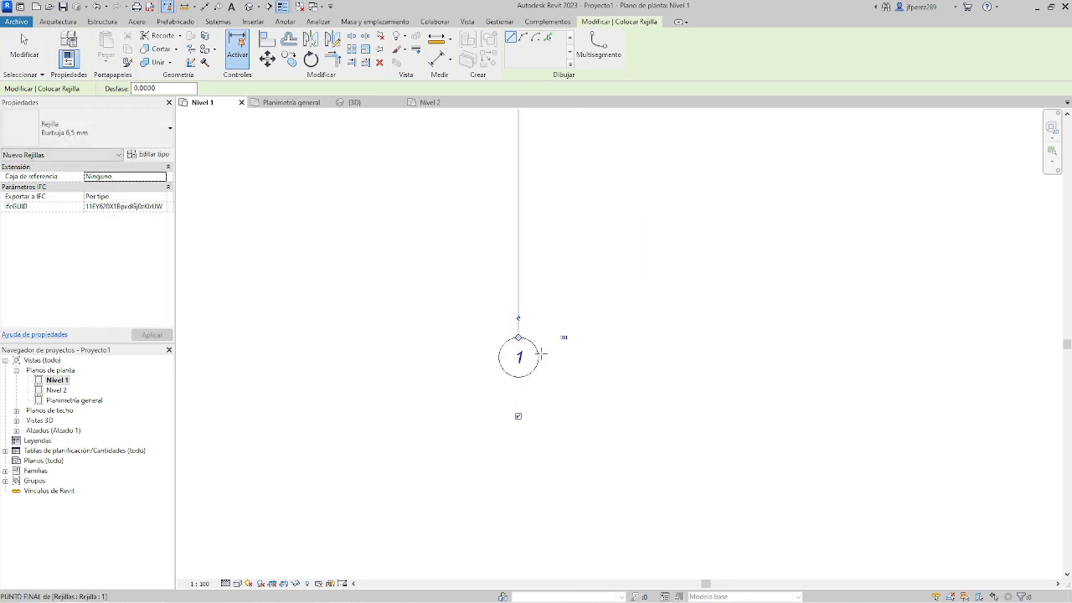
scroll(518, 324, up, 4)
scroll(518, 324, down, 4)
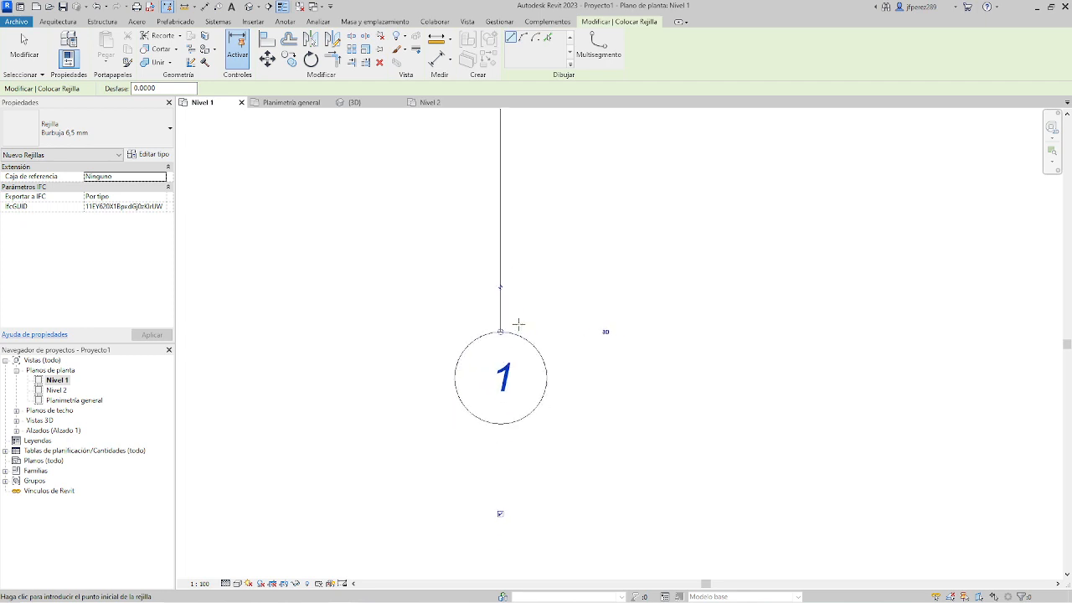
scroll(530, 391, up, 2)
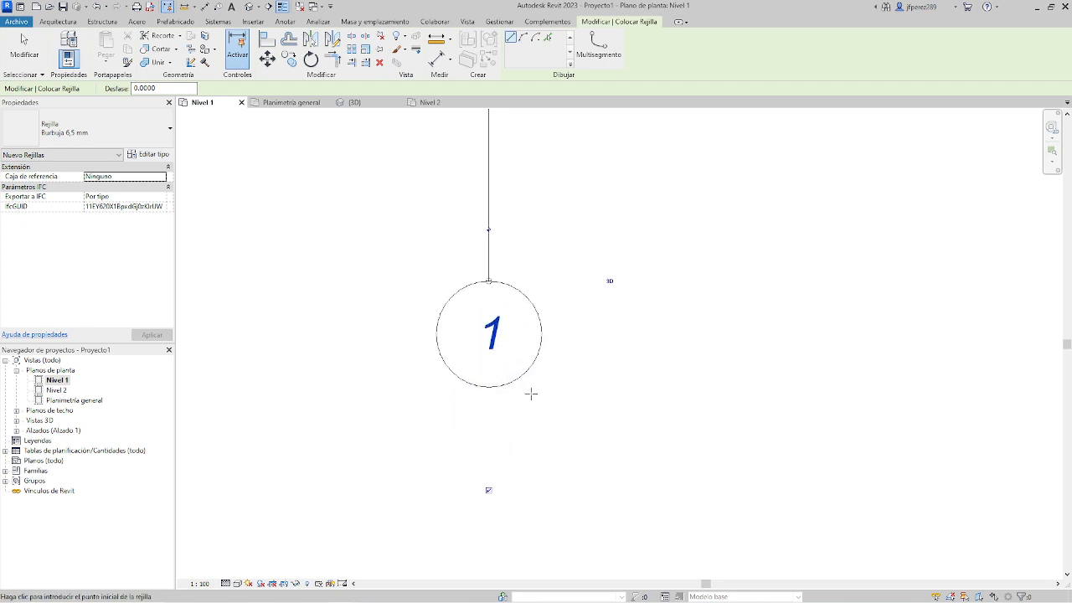
scroll(531, 392, down, 2)
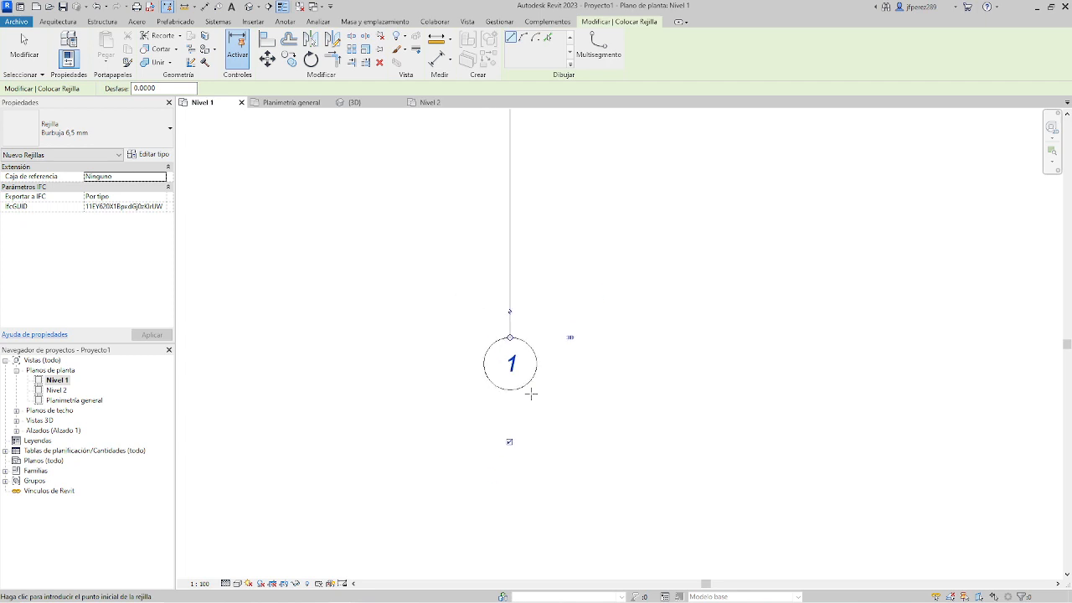
scroll(521, 411, up, 2)
scroll(516, 352, down, 2)
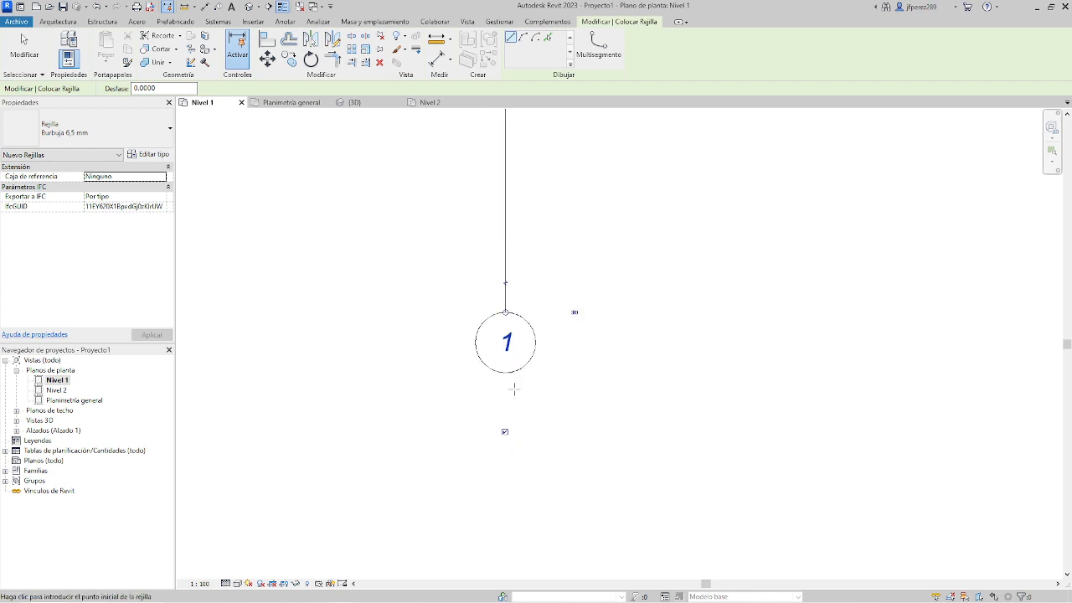
scroll(555, 431, down, 5)
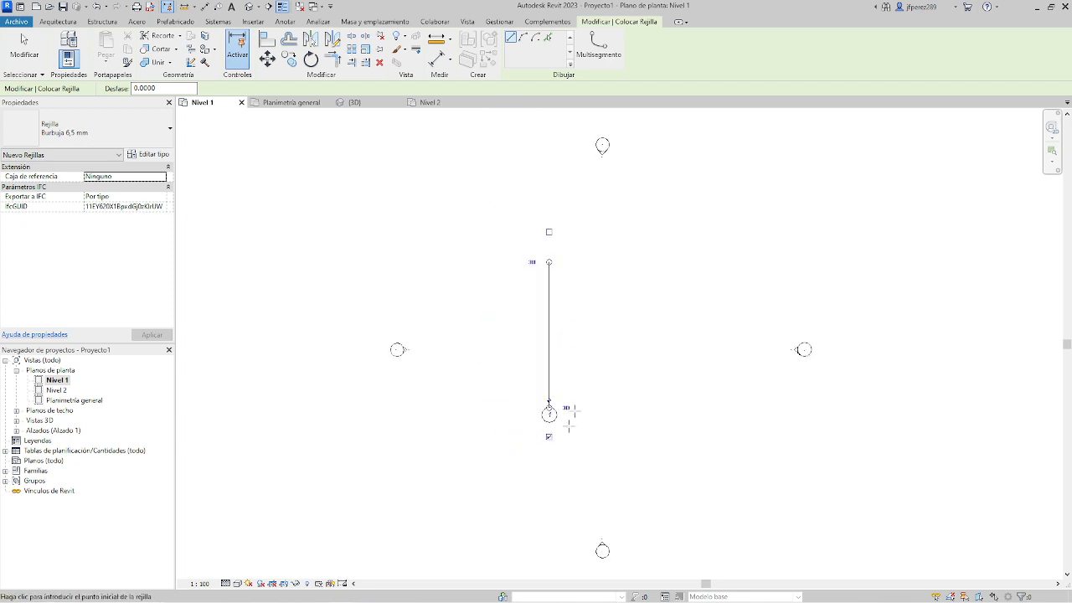
scroll(550, 268, up, 1)
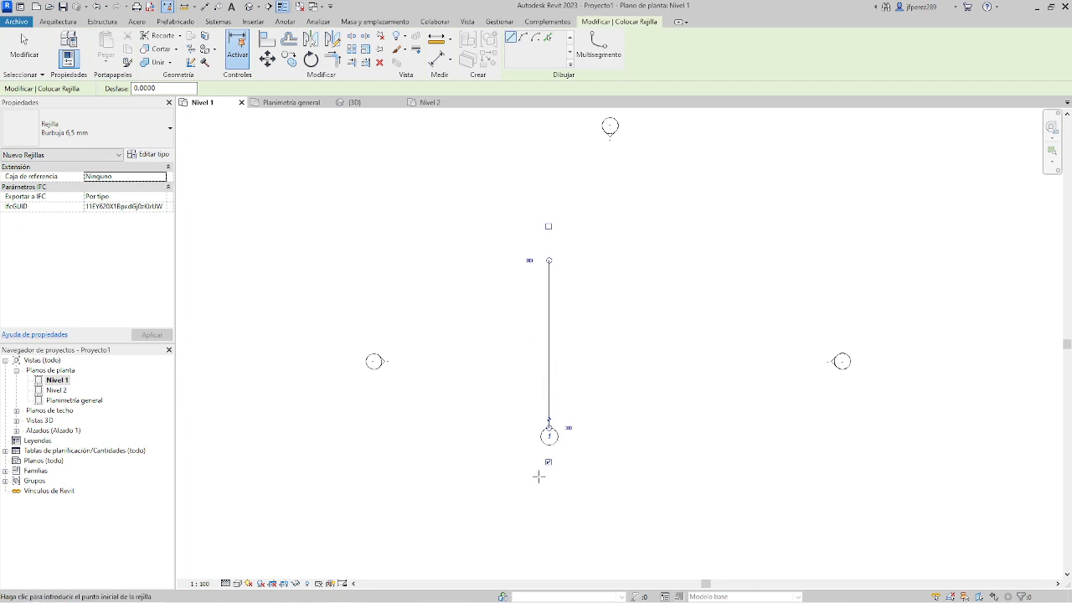
scroll(538, 476, up, 3)
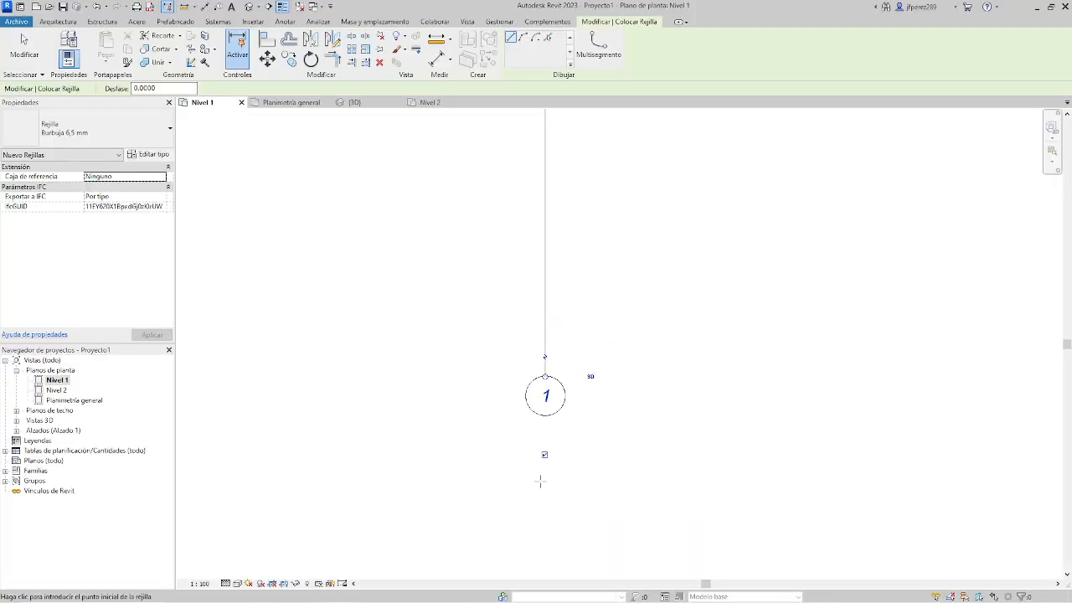
scroll(540, 478, down, 4)
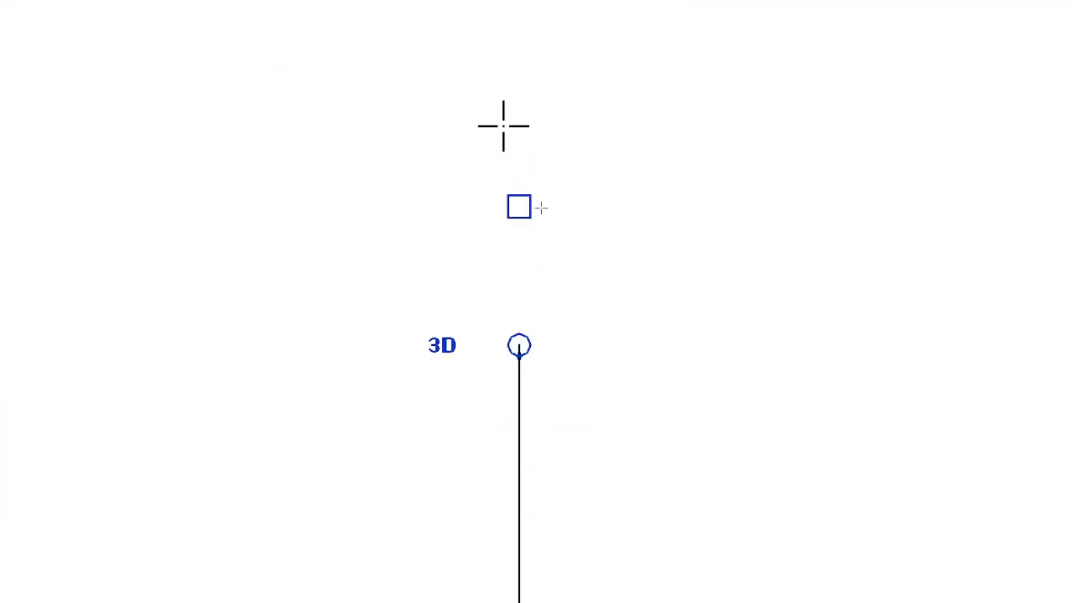
click(520, 206)
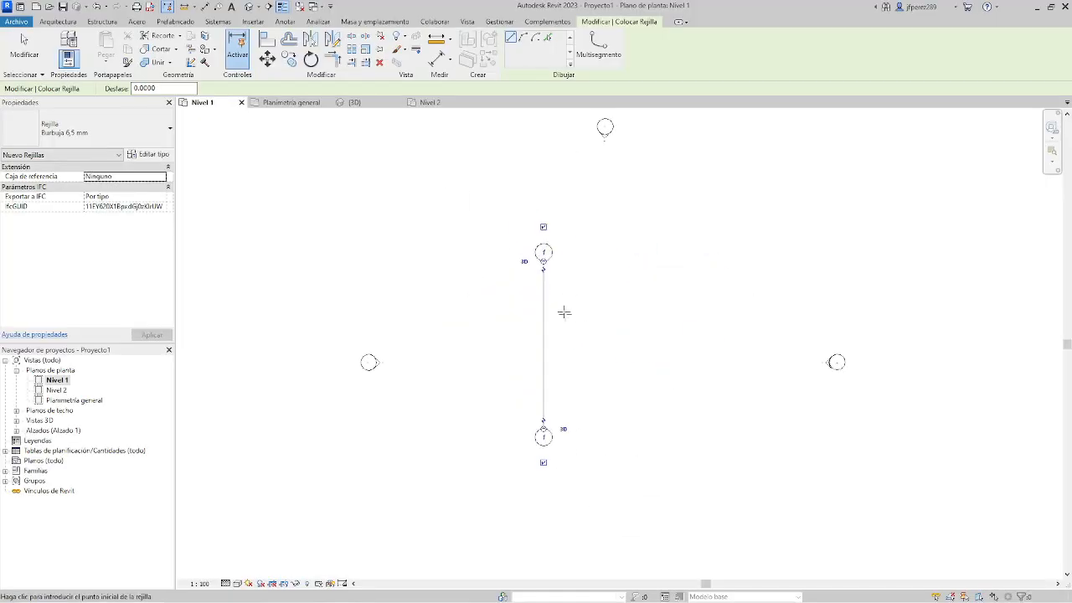
Draw a second vertical grid line 3.70 m to the right of grid 1, with both ends aligned to that grid's ends.
scroll(563, 312, up, 2)
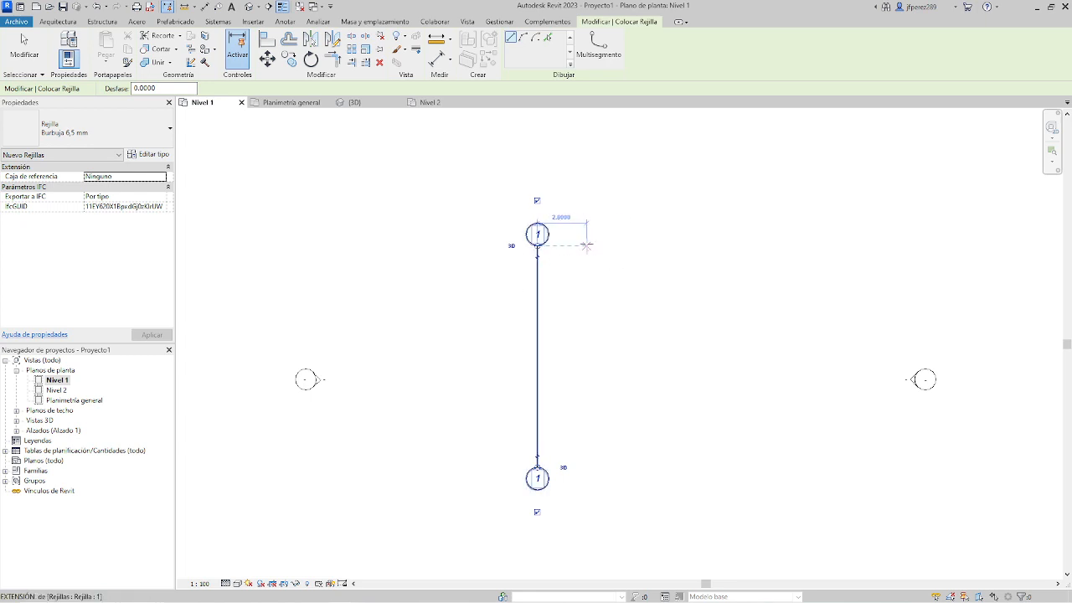
scroll(586, 245, up, 1)
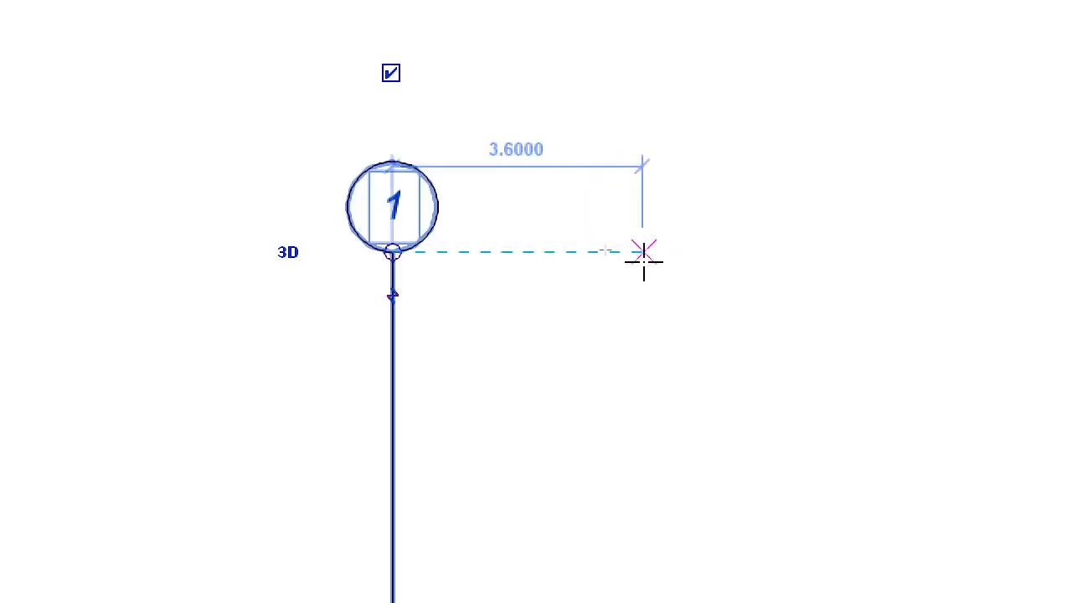
click(652, 251)
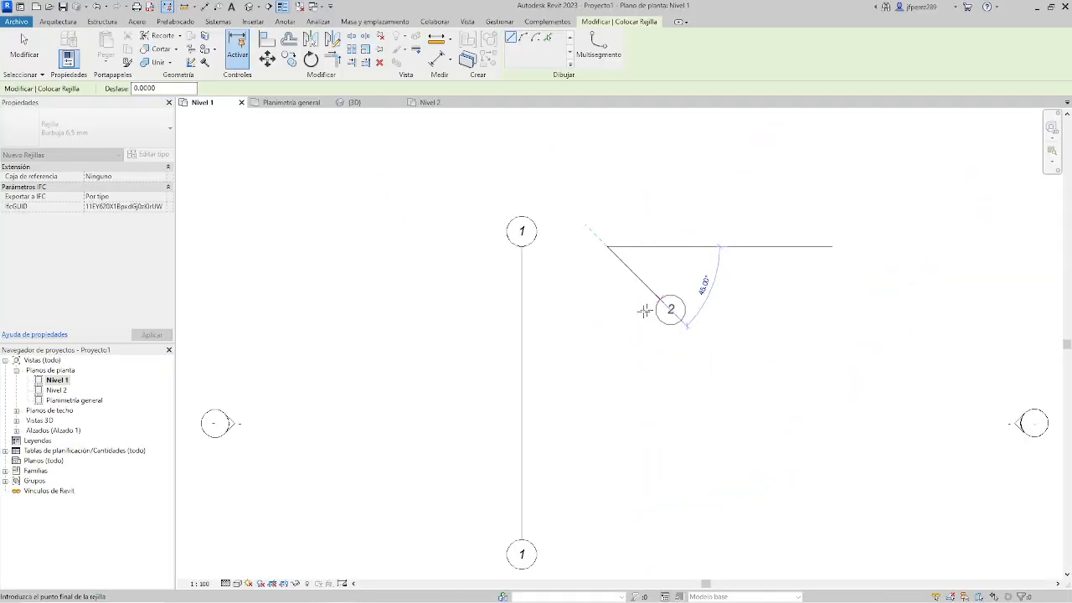
scroll(614, 212, down, 2)
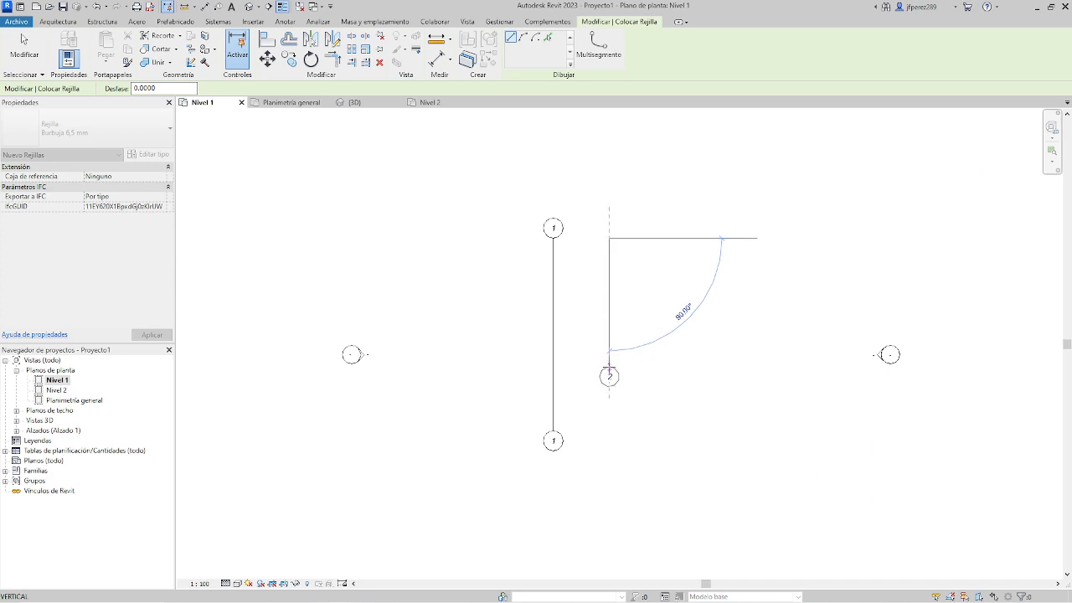
scroll(633, 310, up, 2)
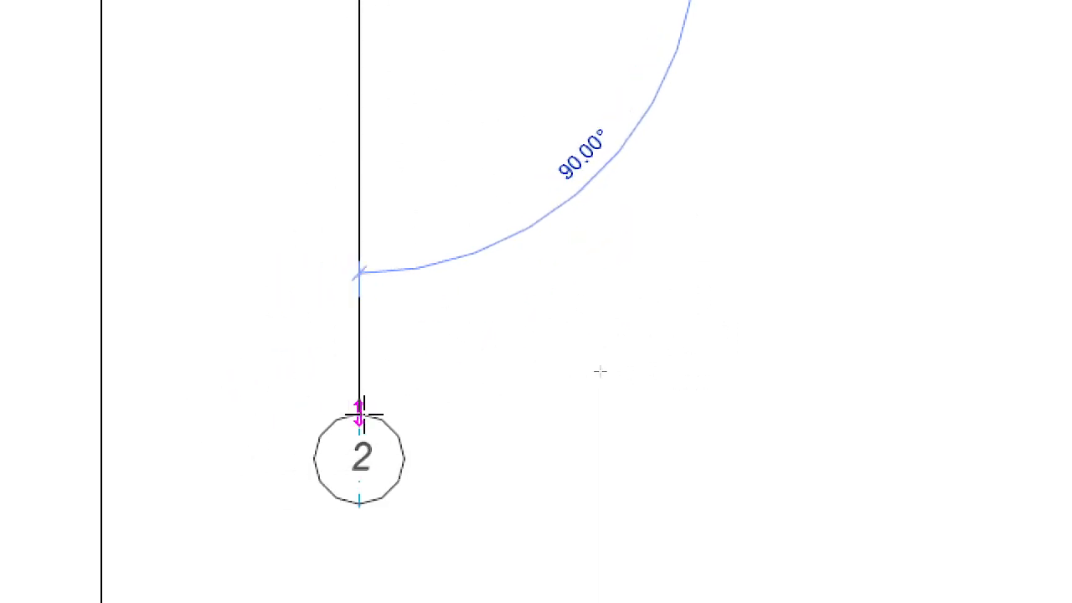
scroll(354, 228, down, 2)
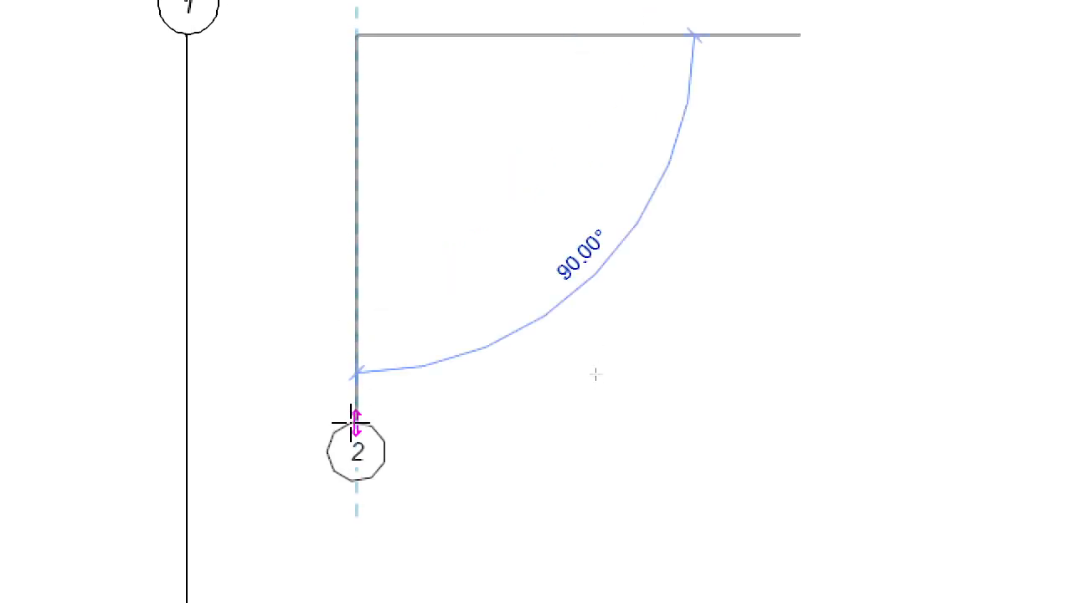
scroll(358, 389, down, 2)
middle_drag(354, 447, 404, 209)
scroll(405, 209, up, 1)
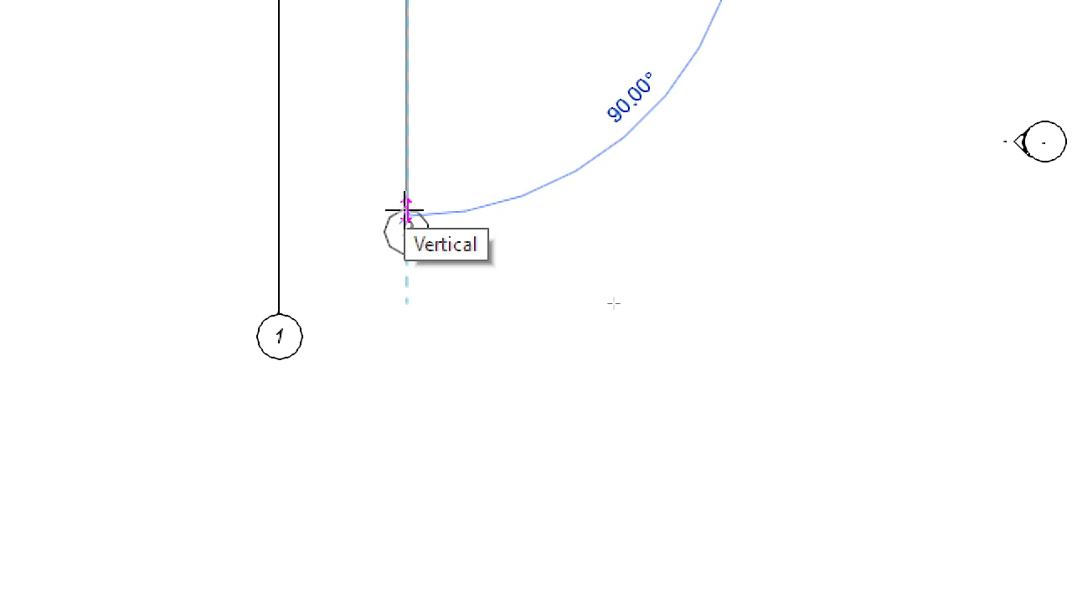
click(406, 209)
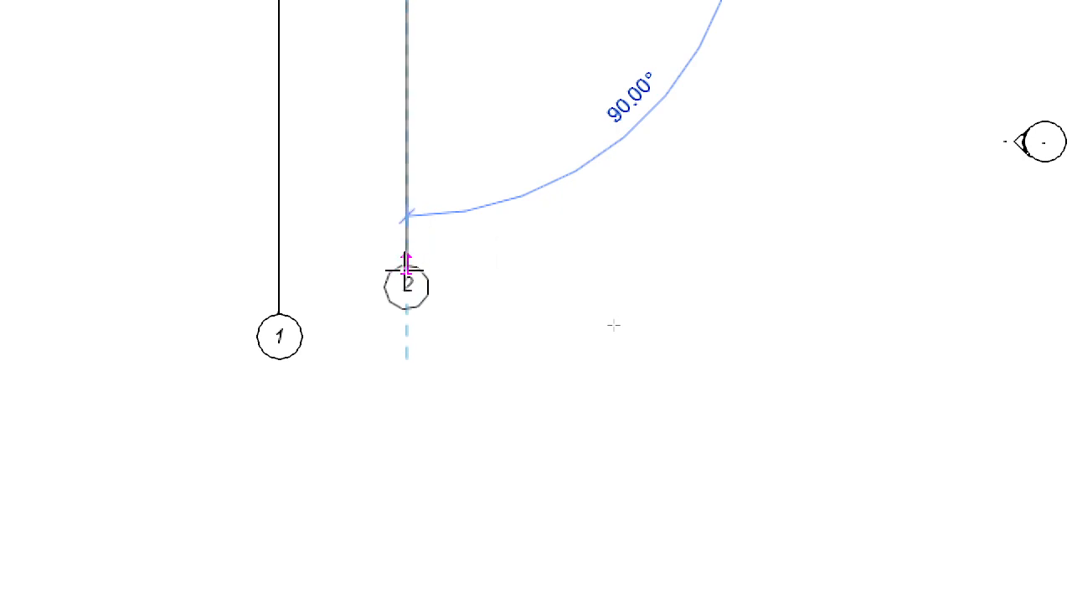
scroll(406, 314, up, 1)
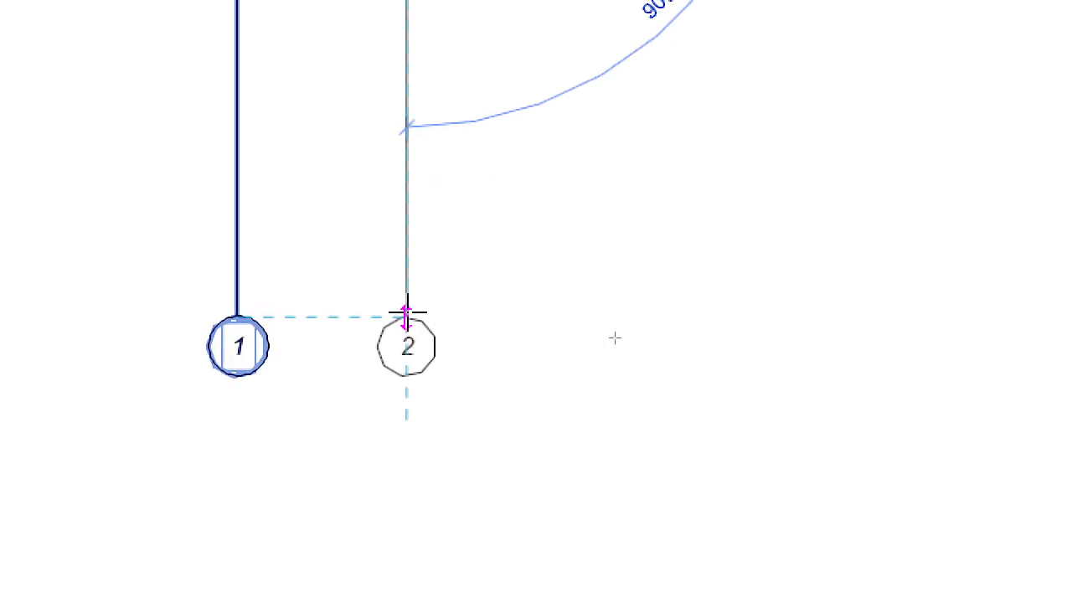
click(406, 314)
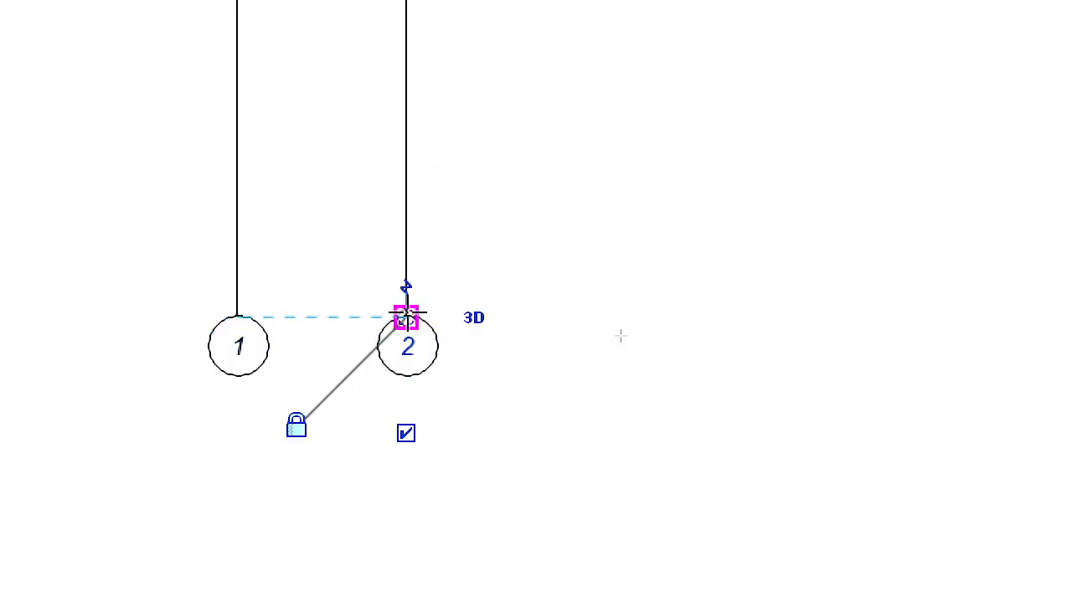
Show the bubble at the upper end of grid 2.
scroll(427, 394, down, 2)
scroll(628, 329, up, 2)
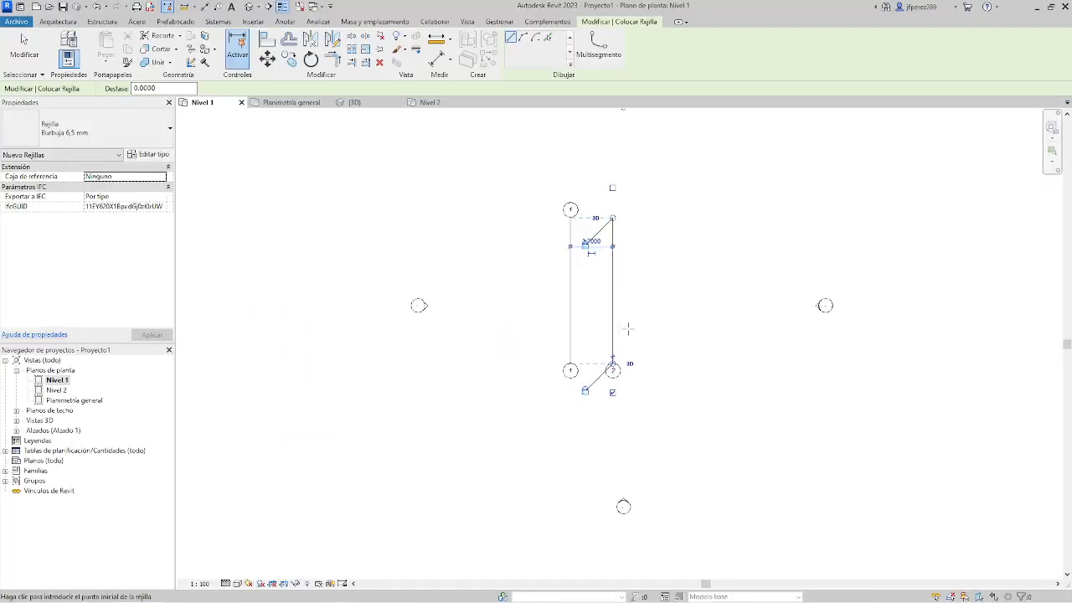
middle_drag(633, 246, 526, 309)
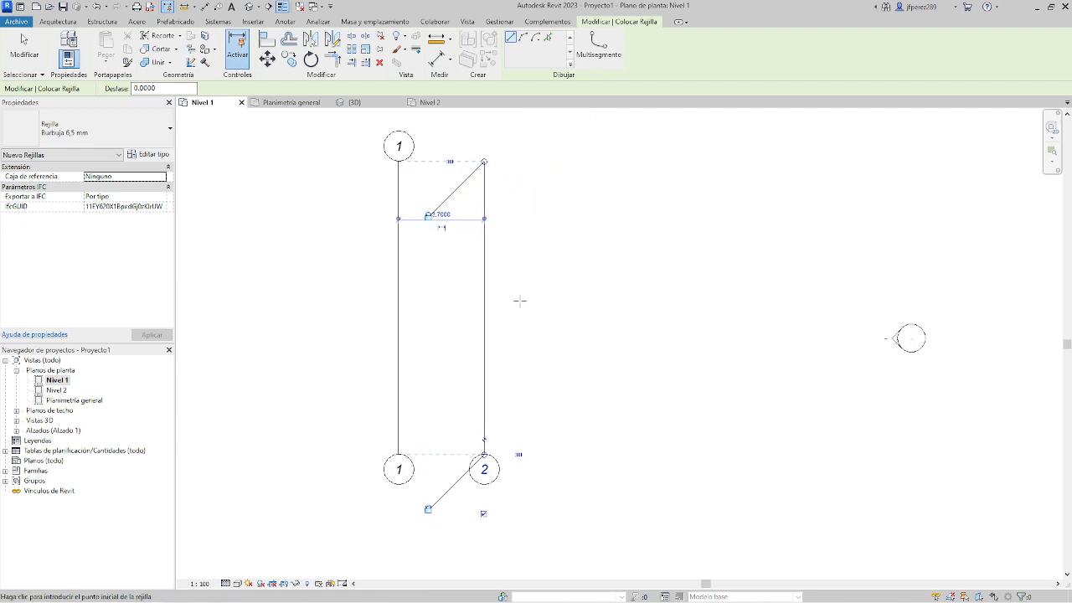
scroll(519, 294, down, 1)
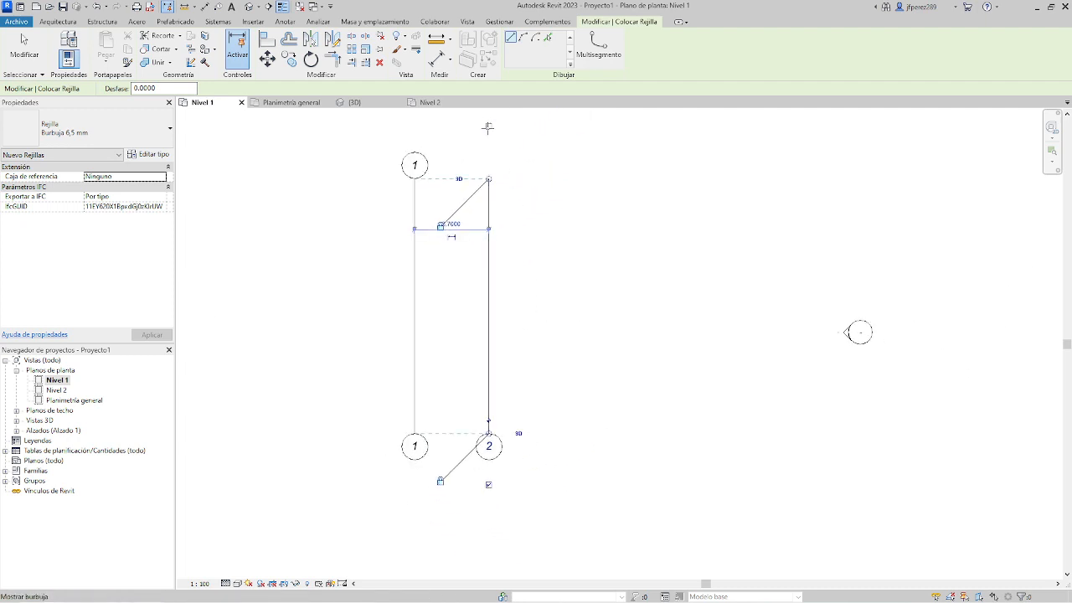
click(488, 126)
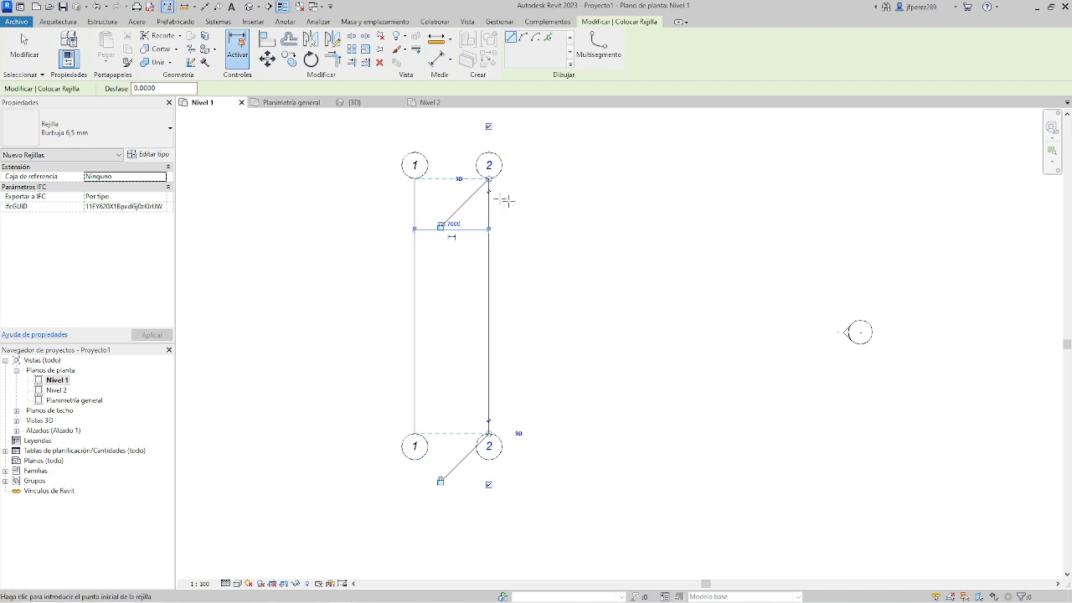
Draw a shorter vertical grid line about 3.23 m right of grid 2, and another beyond it ending level with grid 2's lower end.
click(553, 197)
click(553, 395)
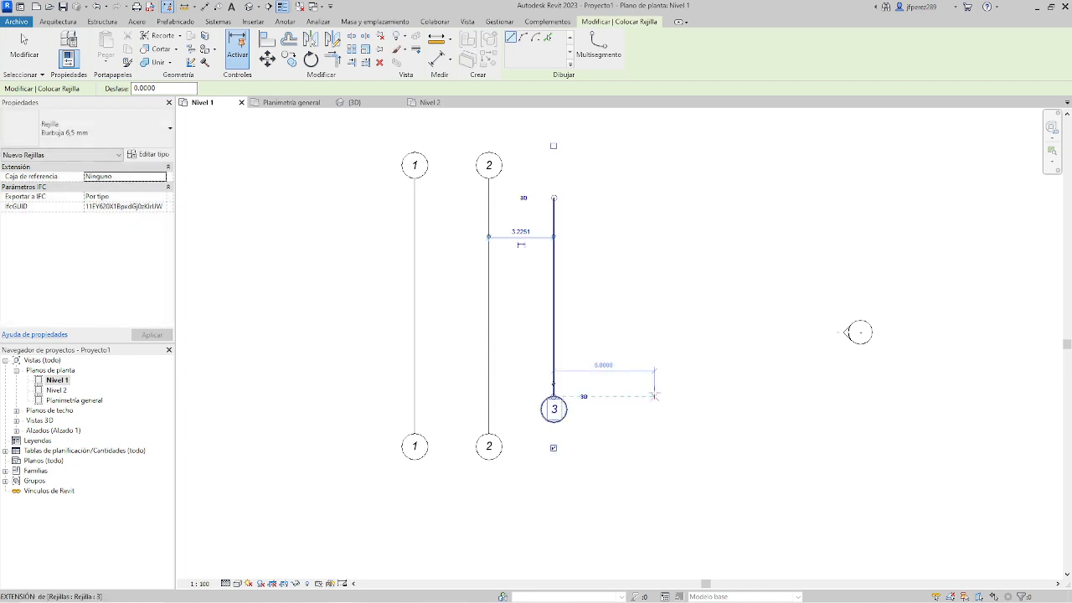
click(608, 184)
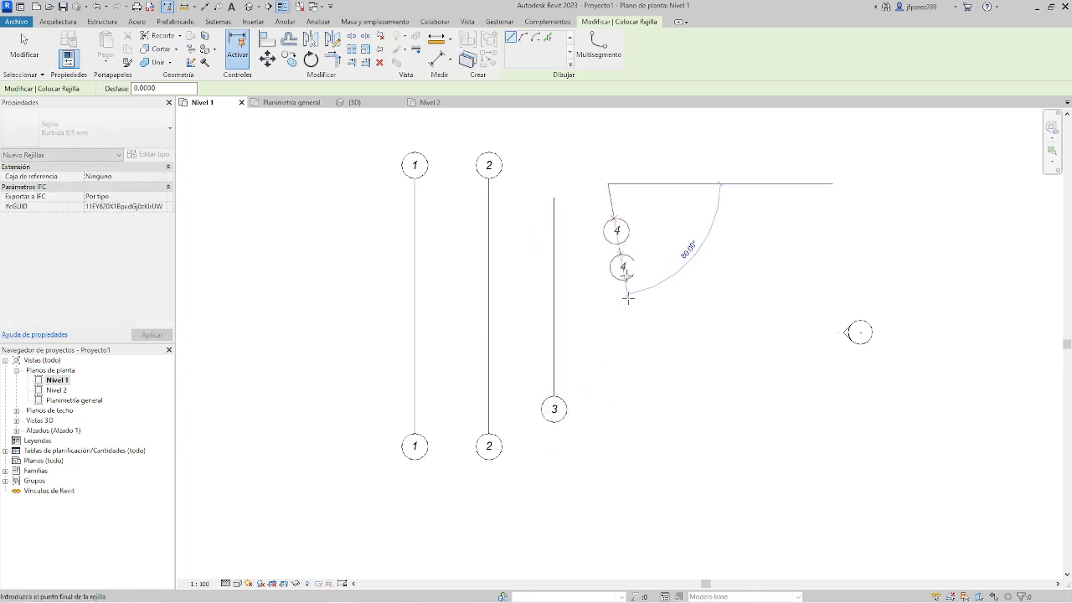
click(608, 433)
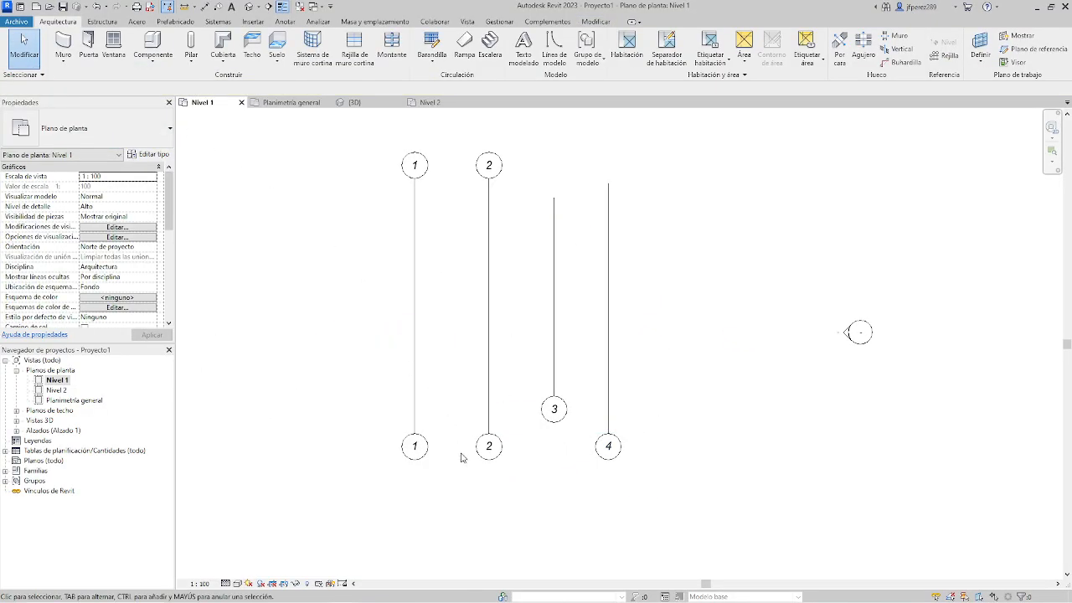
Select grid 1 and extend its locked lower end downward, together with the aligned ends of grids 2 and 4.
click(415, 429)
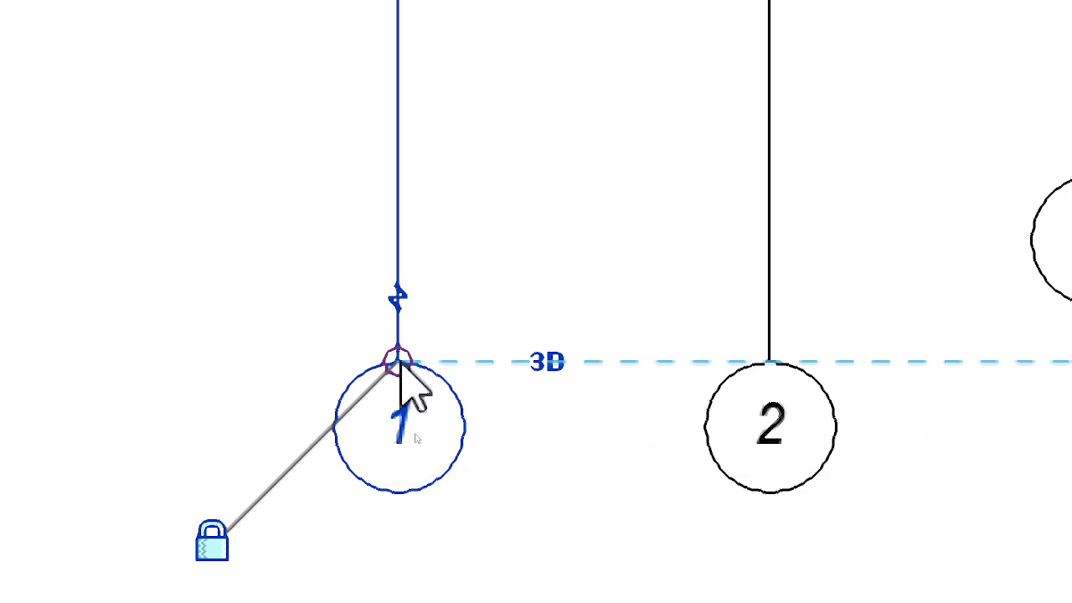
drag(409, 360, 409, 76)
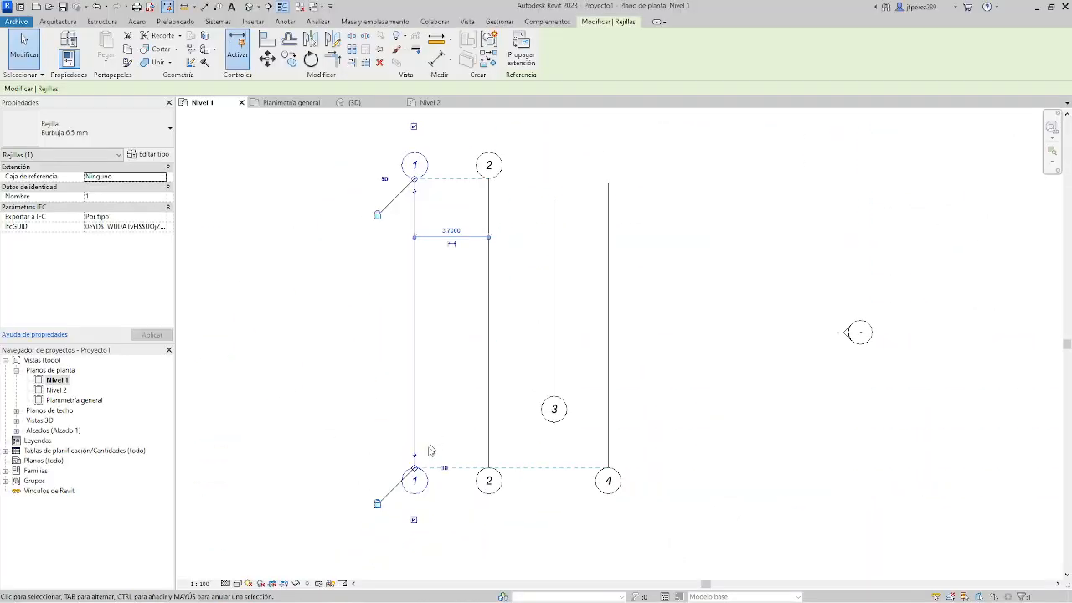
Move grid 1's locked lower end further down and align its upper end with grid 4's upper end, carrying grid 2 along.
mouse_move(414, 469)
mouse_down()
mouse_move(414, 445)
mouse_move(413, 498)
mouse_move(414, 462)
mouse_up()
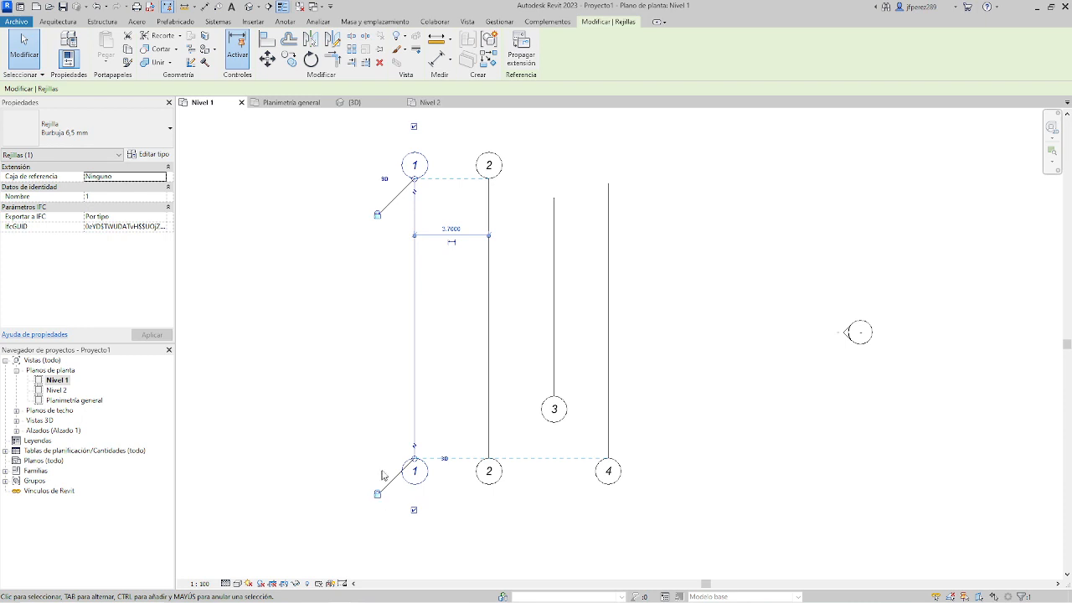
mouse_move(414, 460)
mouse_down()
mouse_move(414, 438)
mouse_move(413, 481)
mouse_up()
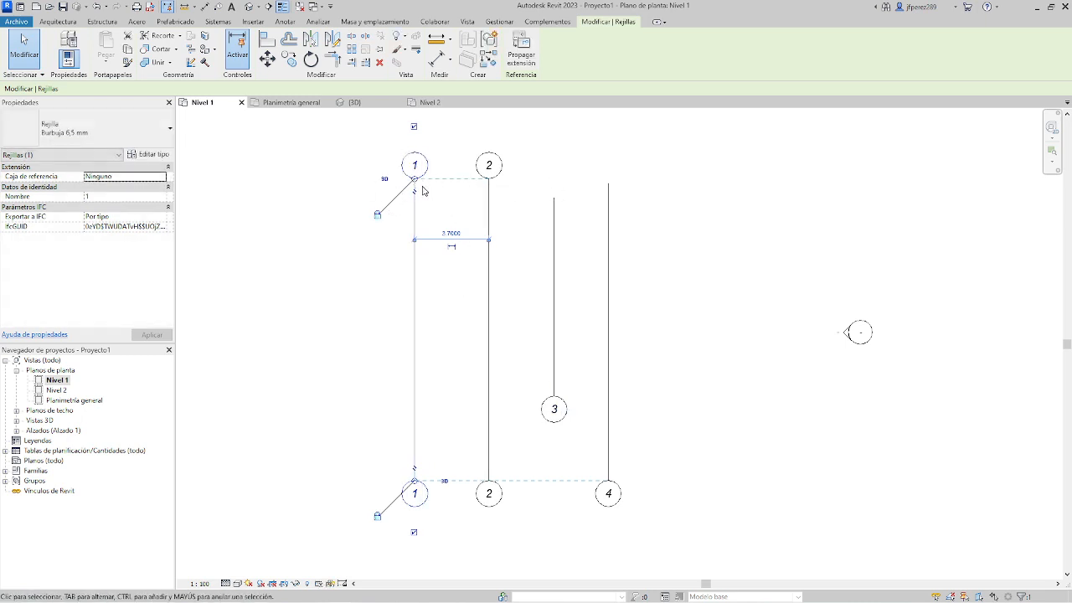
drag(413, 180, 414, 149)
click(667, 325)
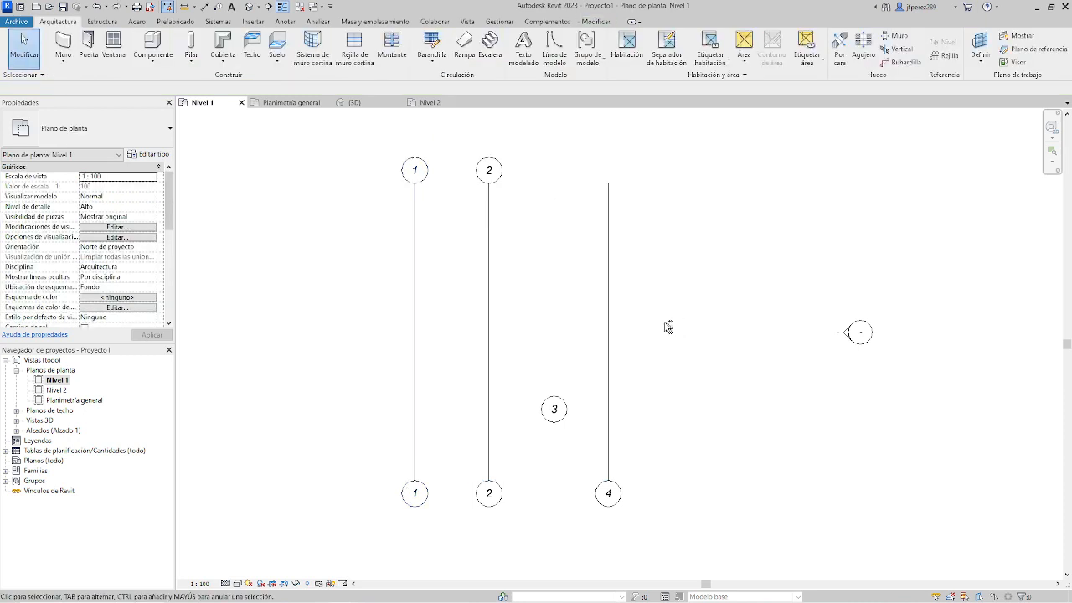
click(419, 175)
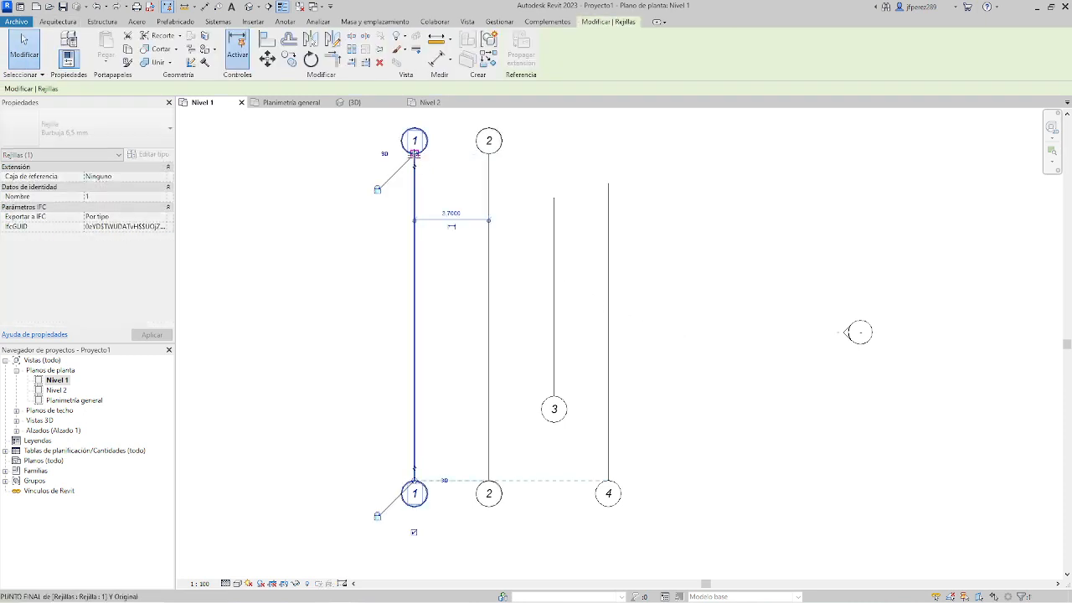
drag(414, 154, 414, 183)
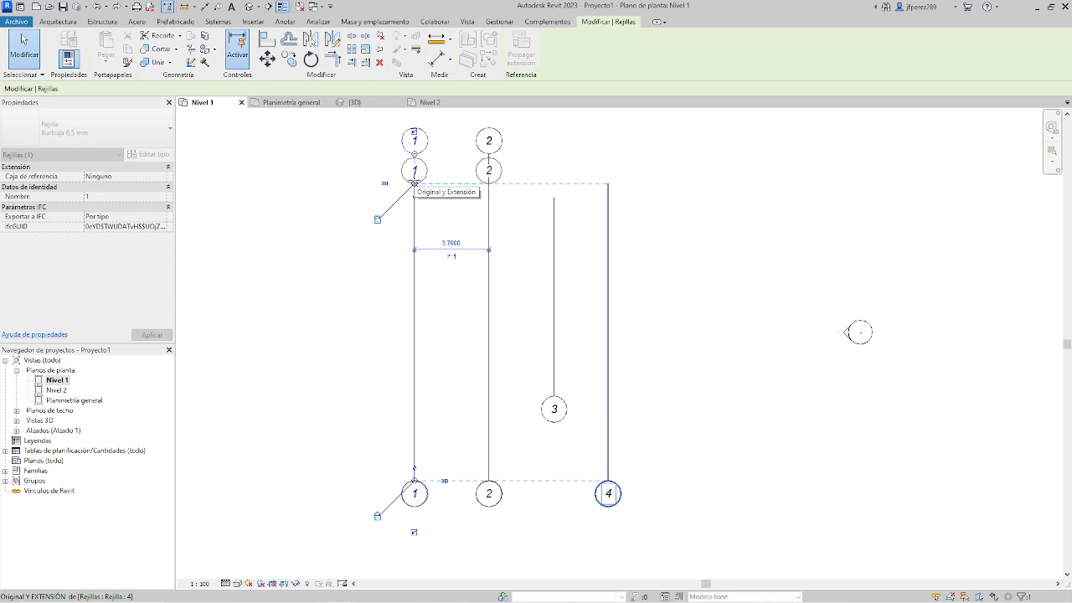
Raise grid 4's upper end slightly with the aligned grids, and extend both ends of grid 3 to align with the other grids.
click(610, 219)
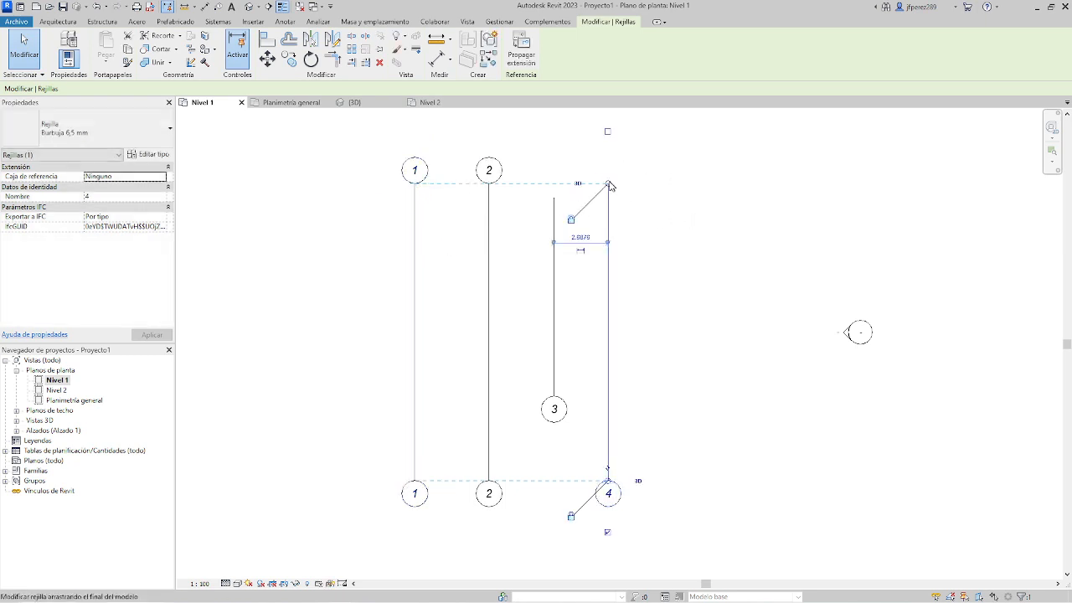
mouse_move(608, 184)
mouse_down()
mouse_move(608, 150)
mouse_move(609, 182)
mouse_move(609, 171)
mouse_up()
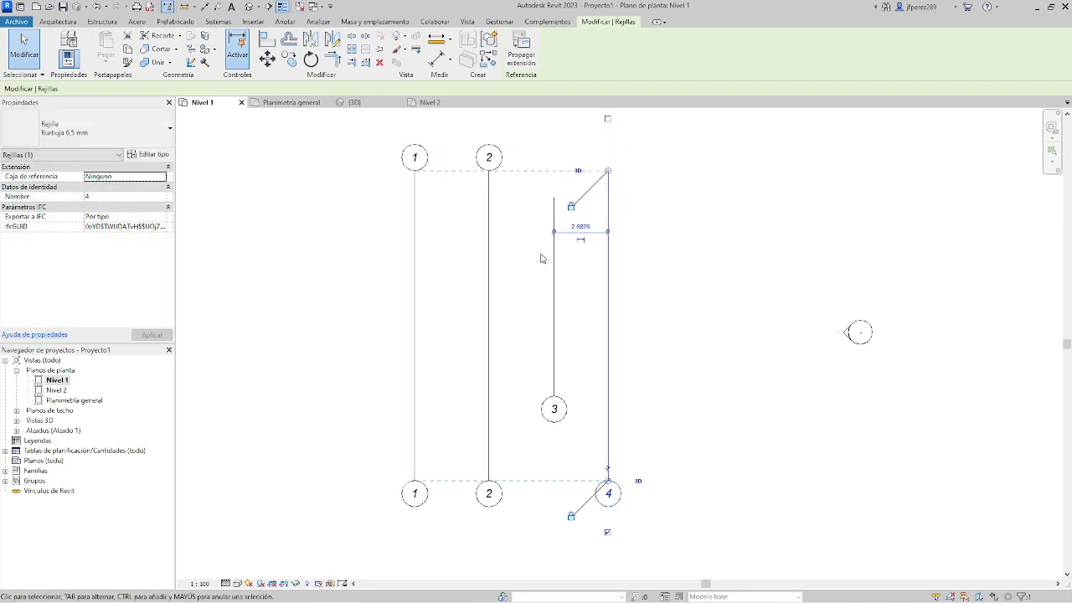
click(553, 222)
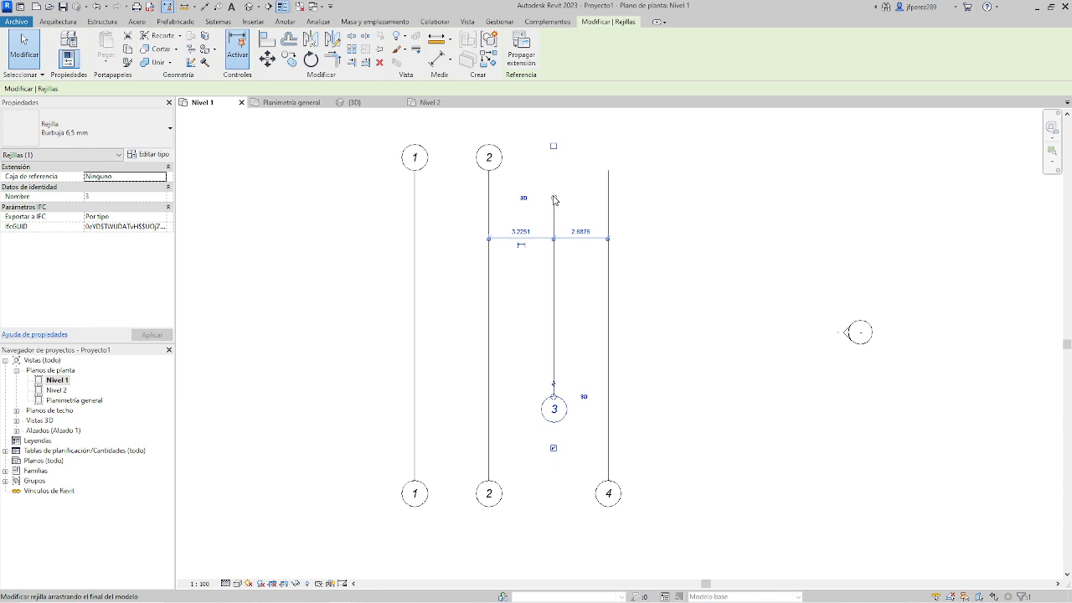
drag(553, 199, 553, 170)
drag(554, 410, 554, 493)
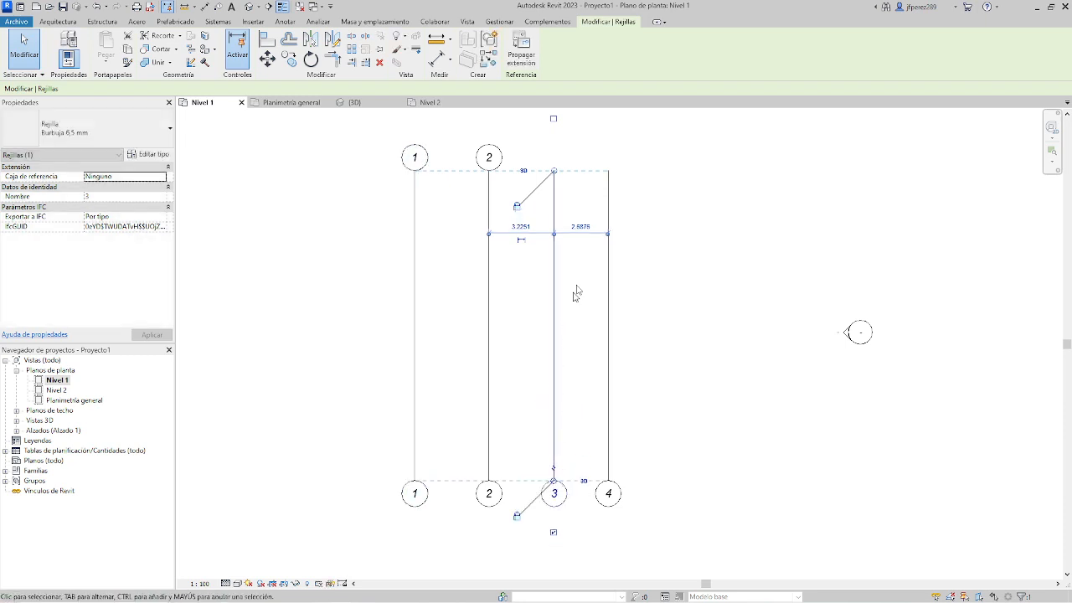
Show the bubbles at the upper ends of grids 4 and 3.
click(609, 174)
click(607, 118)
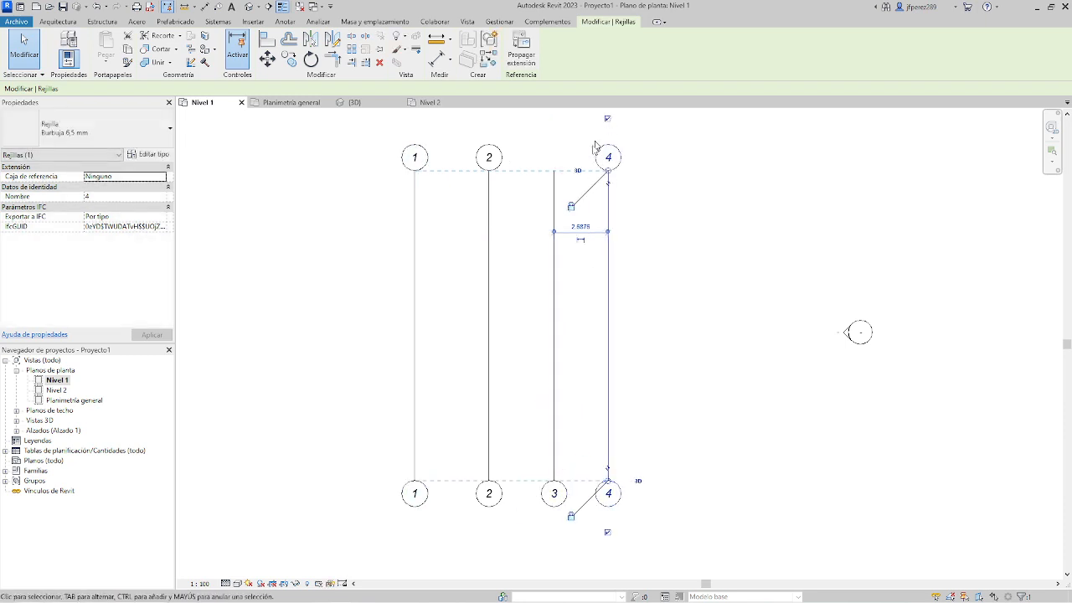
click(554, 179)
click(554, 118)
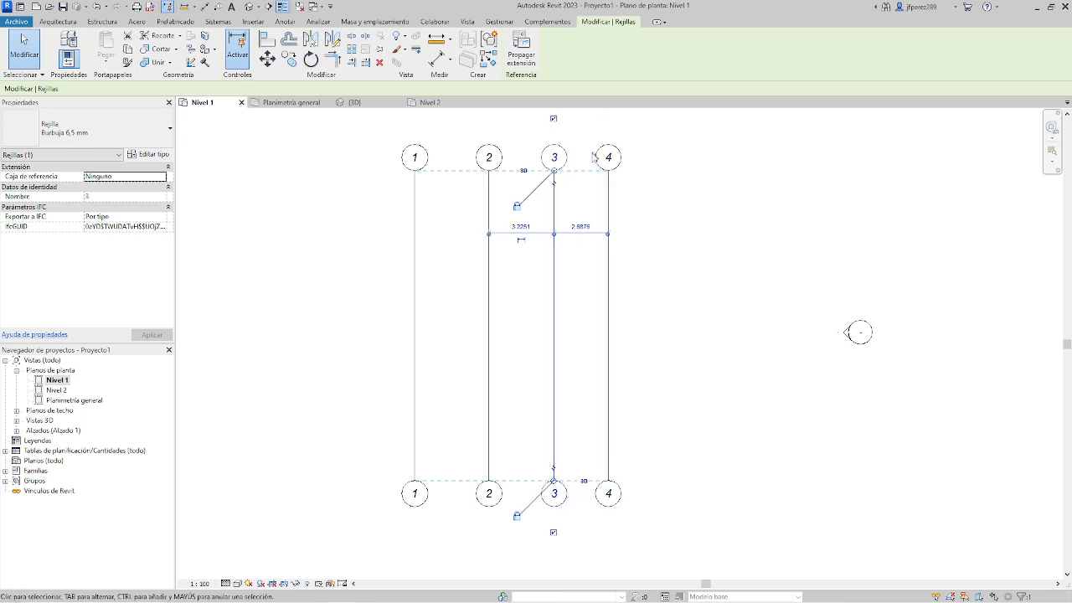
Lower the locked upper end of grid 4 slightly so that all four aligned grids move together.
click(608, 177)
mouse_move(608, 171)
mouse_down()
mouse_move(621, 323)
mouse_move(614, 183)
mouse_up()
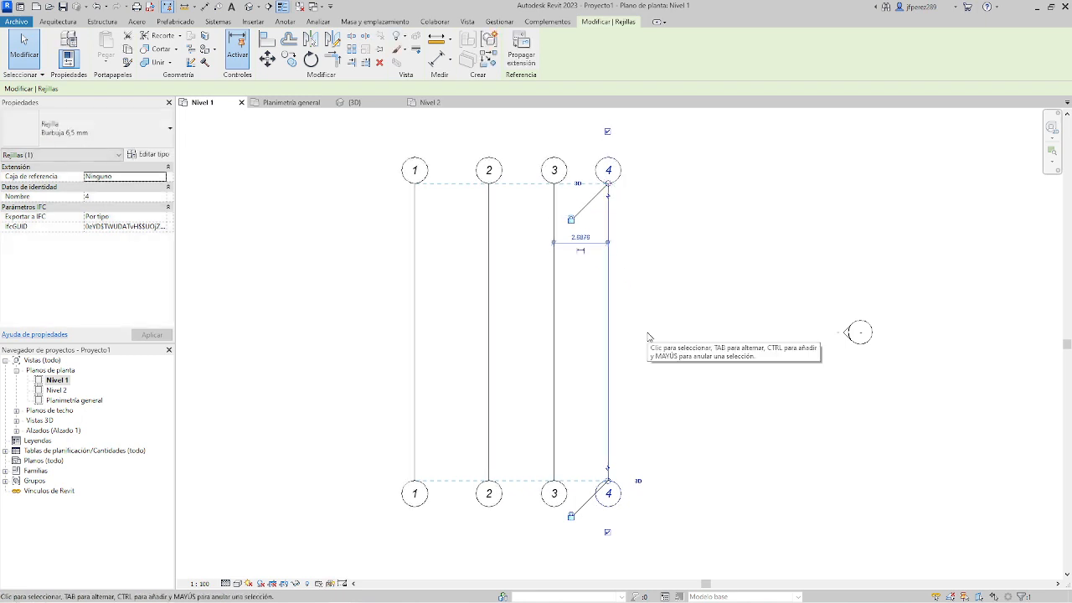
click(598, 237)
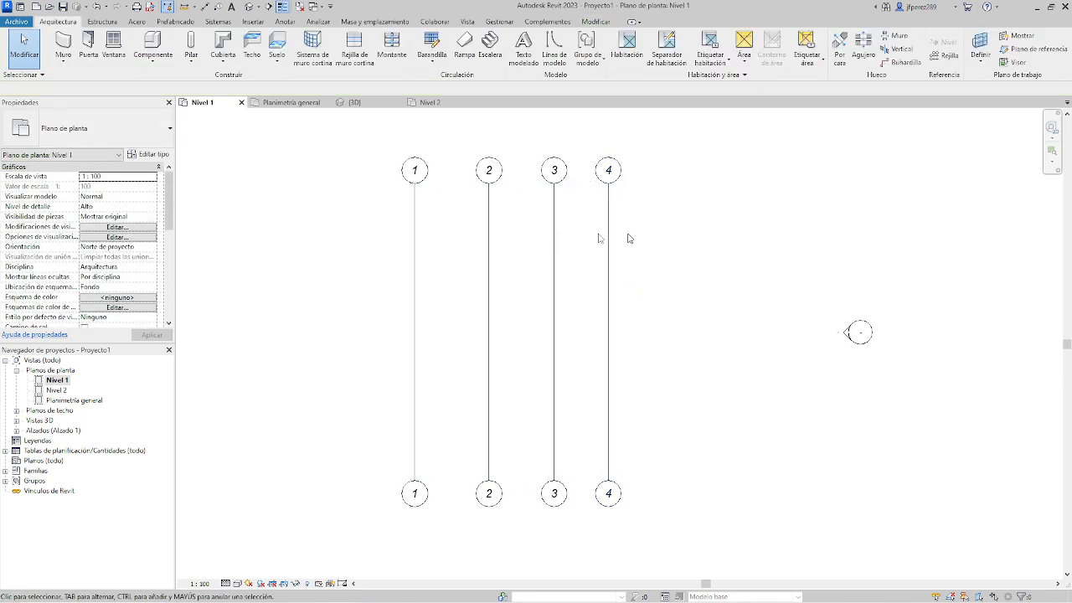
Unlock grid 3's upper end to move it independently, and realign it with the upper ends of the other grids.
click(552, 219)
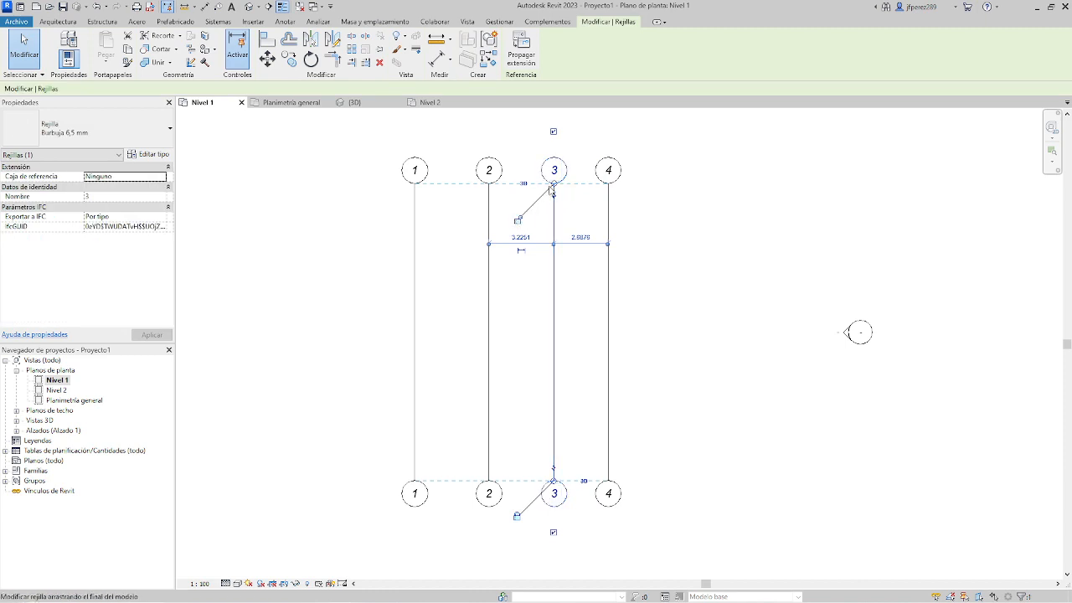
mouse_move(554, 191)
mouse_down()
mouse_move(553, 309)
mouse_move(553, 183)
mouse_up()
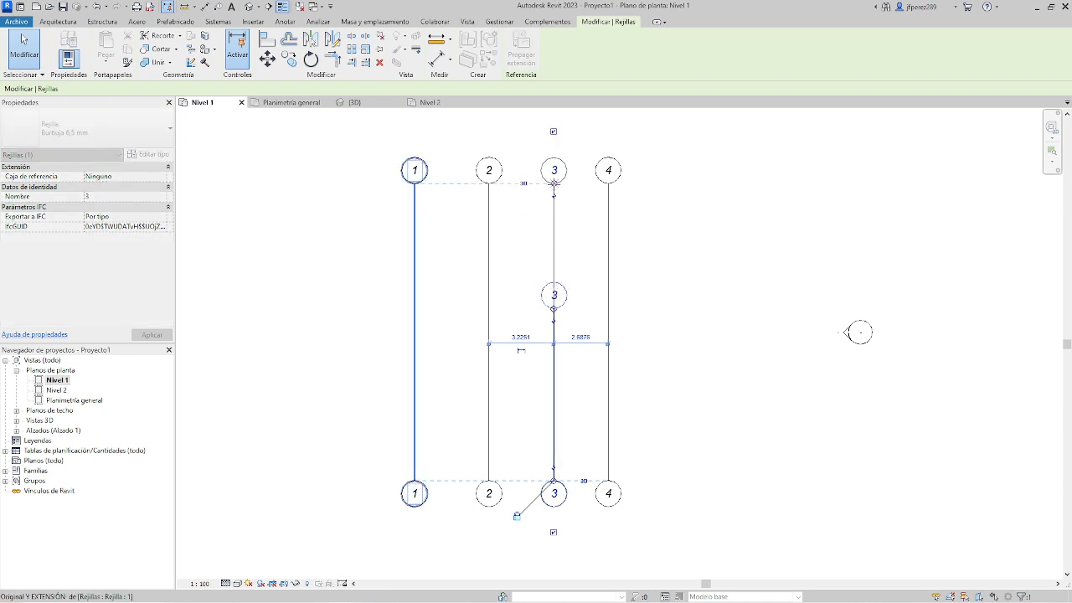
click(646, 242)
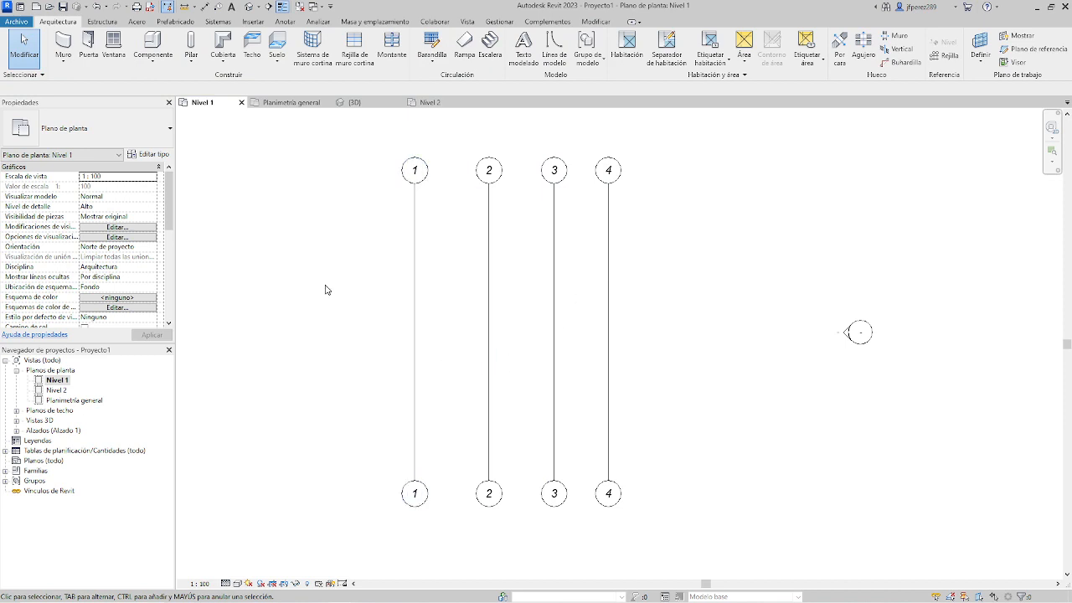
Set grid 2's distance from grid 1 to 3 m, and its distance from grid 3 to 3 m.
click(489, 350)
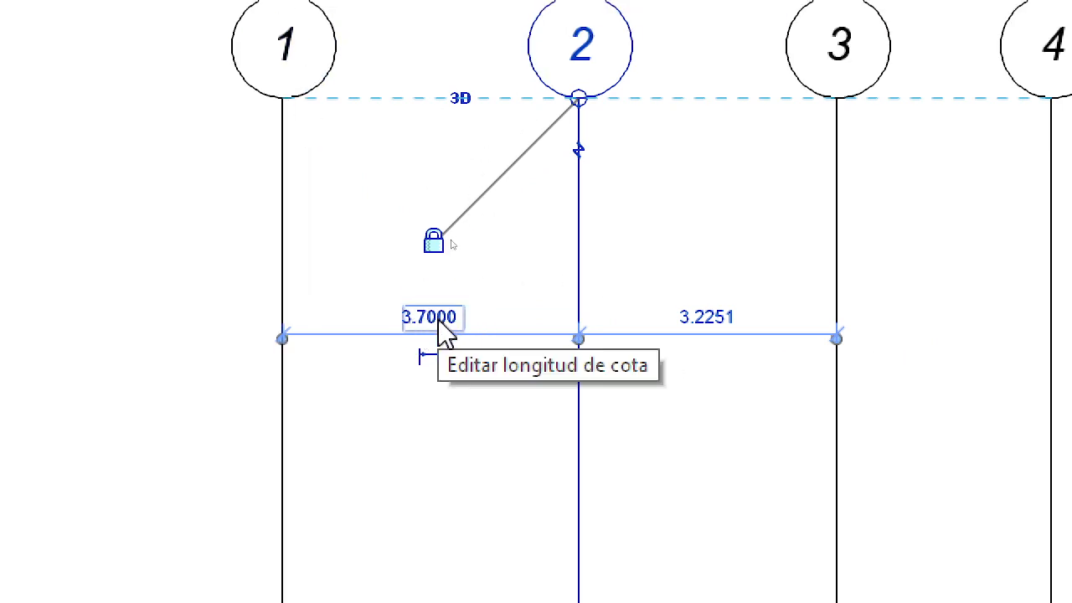
click(437, 319)
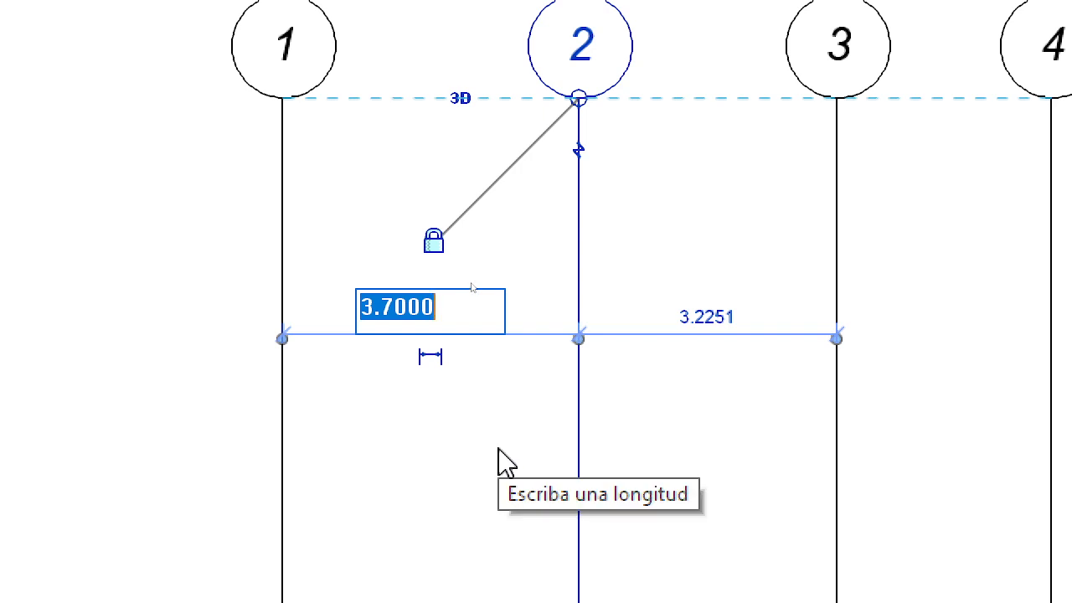
text(3)
key(Return)
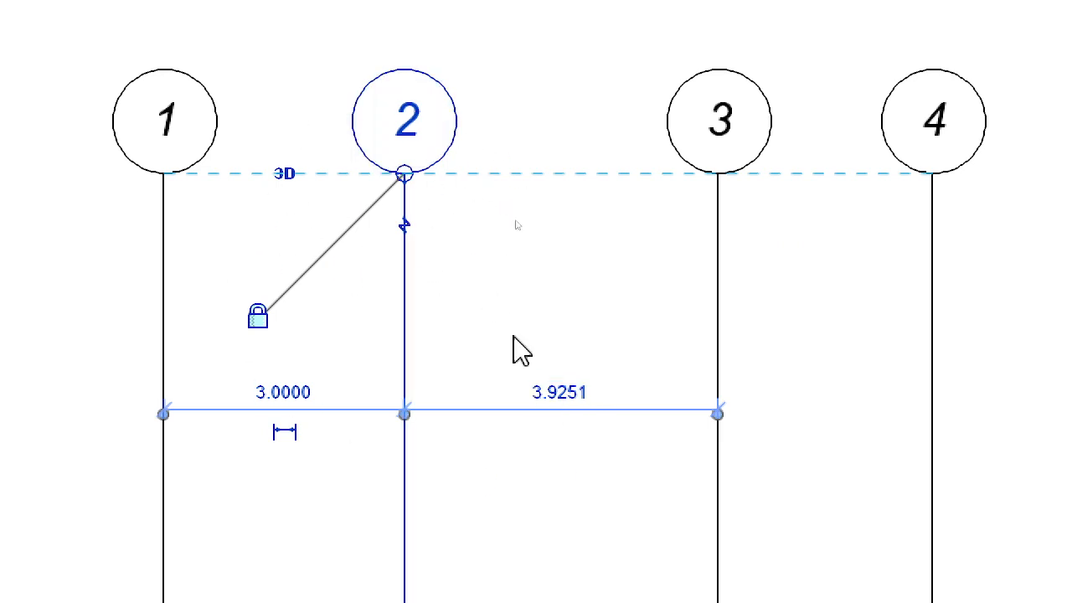
click(557, 395)
text(3)
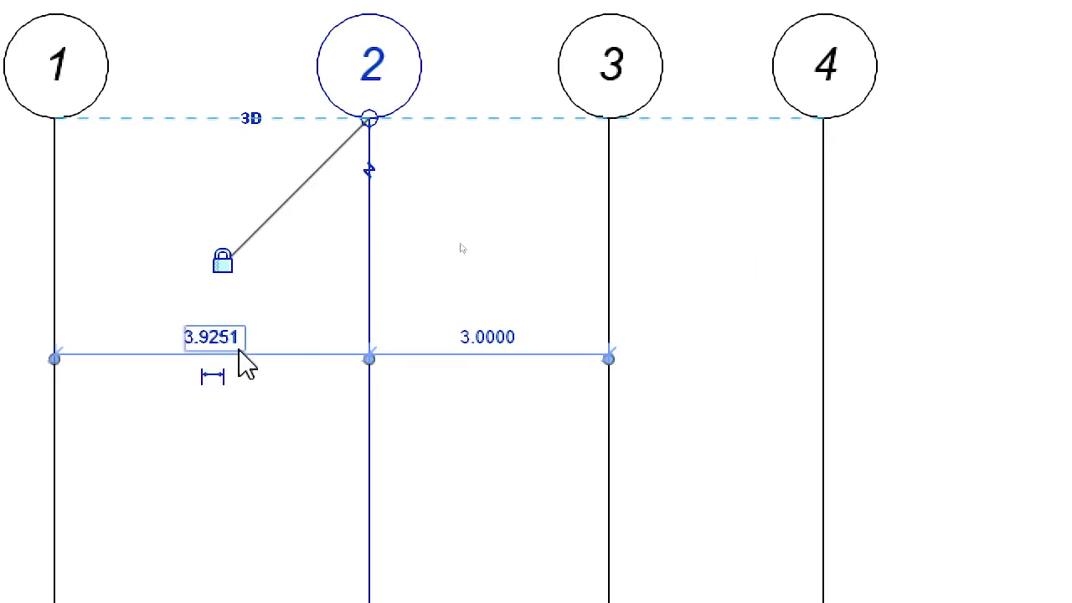
Place grid 2 at 3 m from grid 1, and grid 3 at 3 m from grid 2.
click(234, 342)
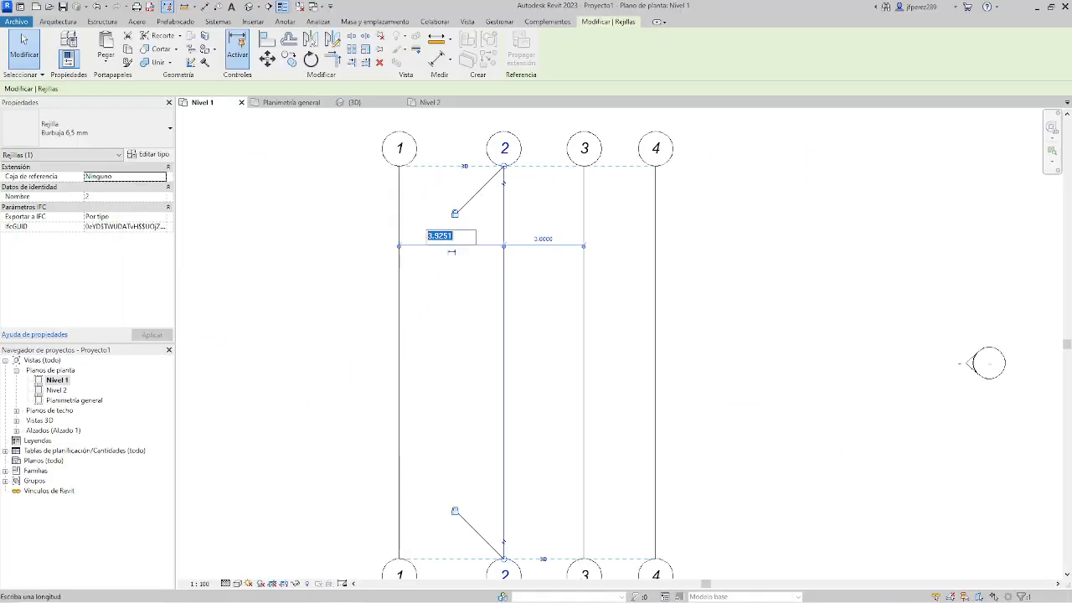
text(3)
key(Return)
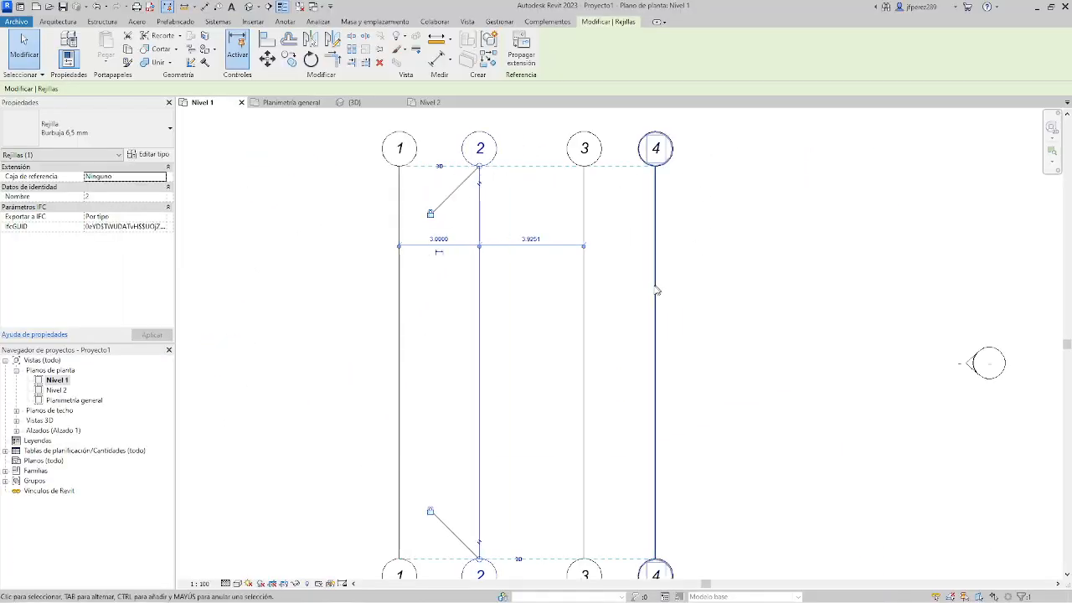
click(586, 207)
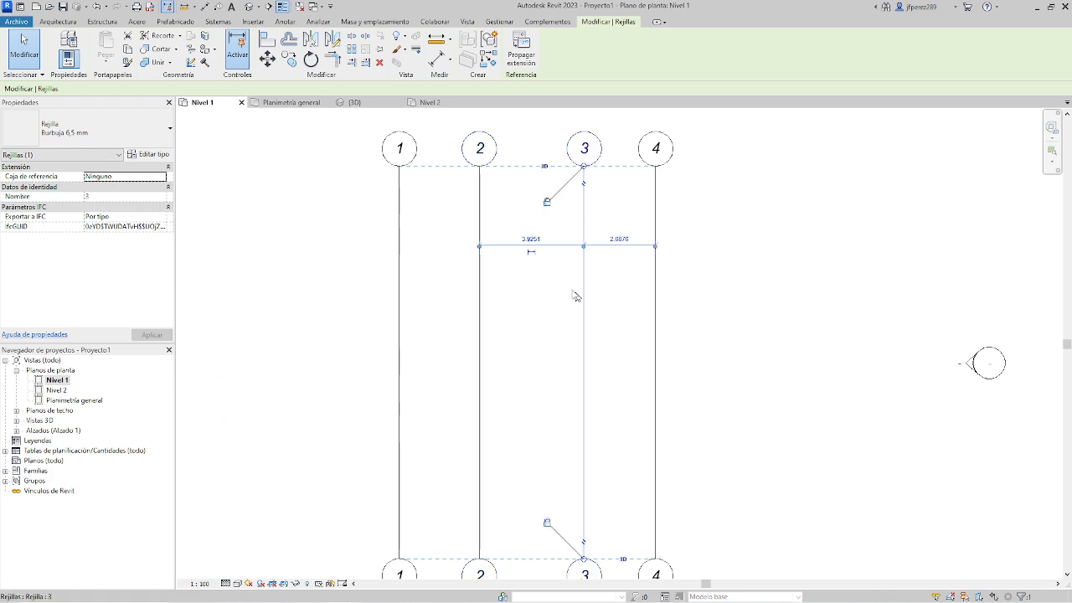
click(530, 239)
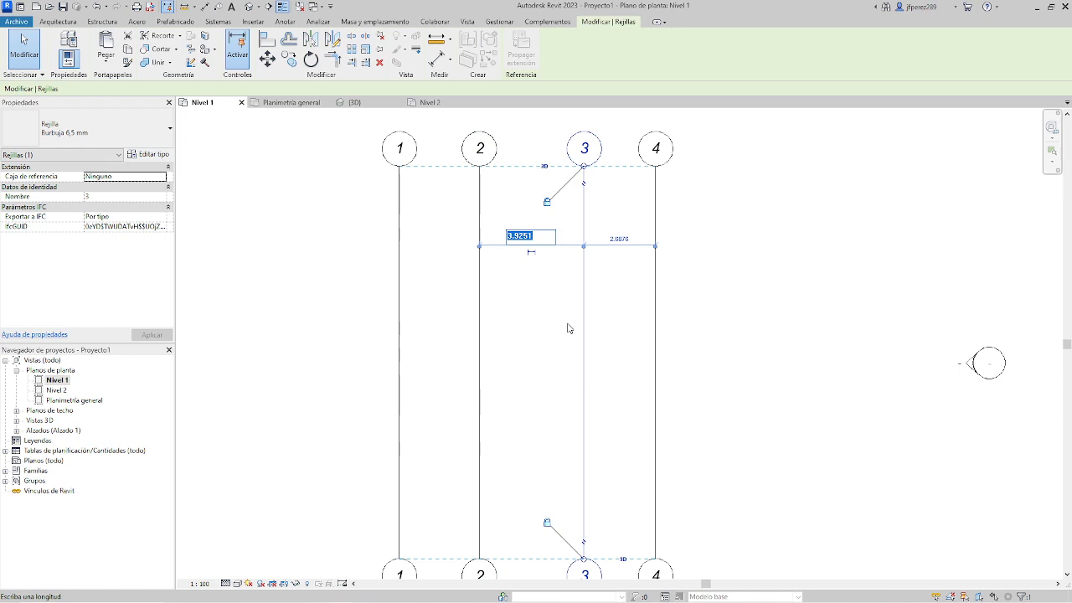
text(3)
key(Return)
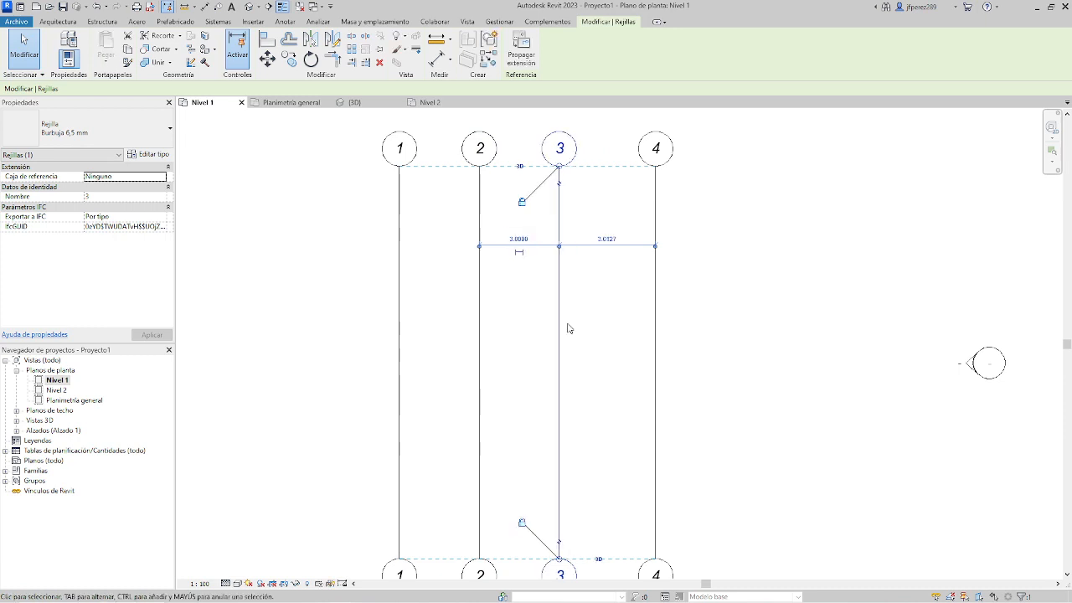
Set the distance from grid 3 to grid 4 to 3 m by moving grid 4.
click(654, 217)
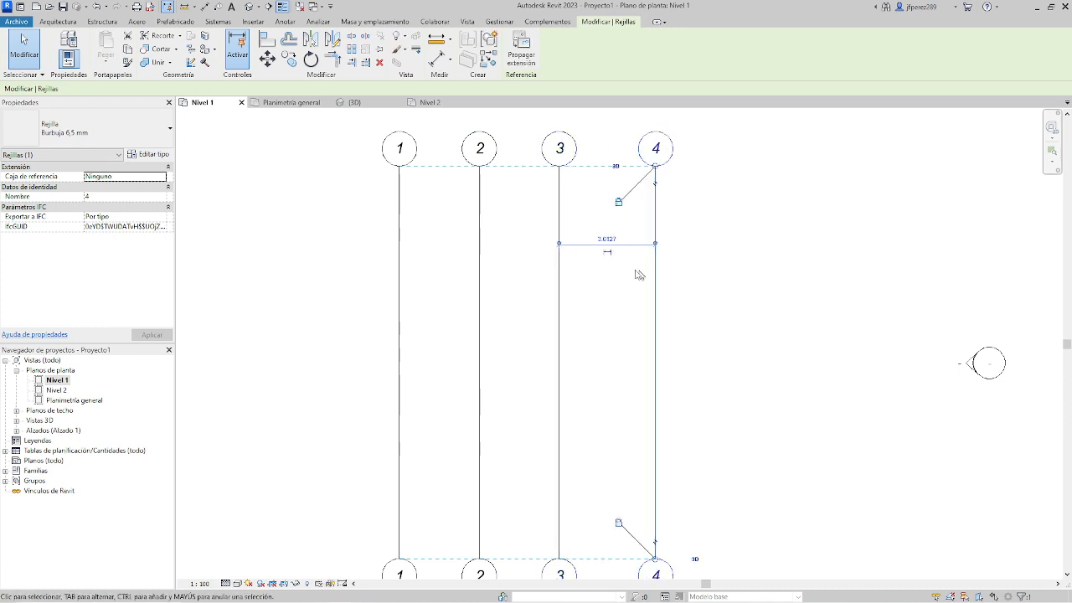
click(606, 239)
text(3)
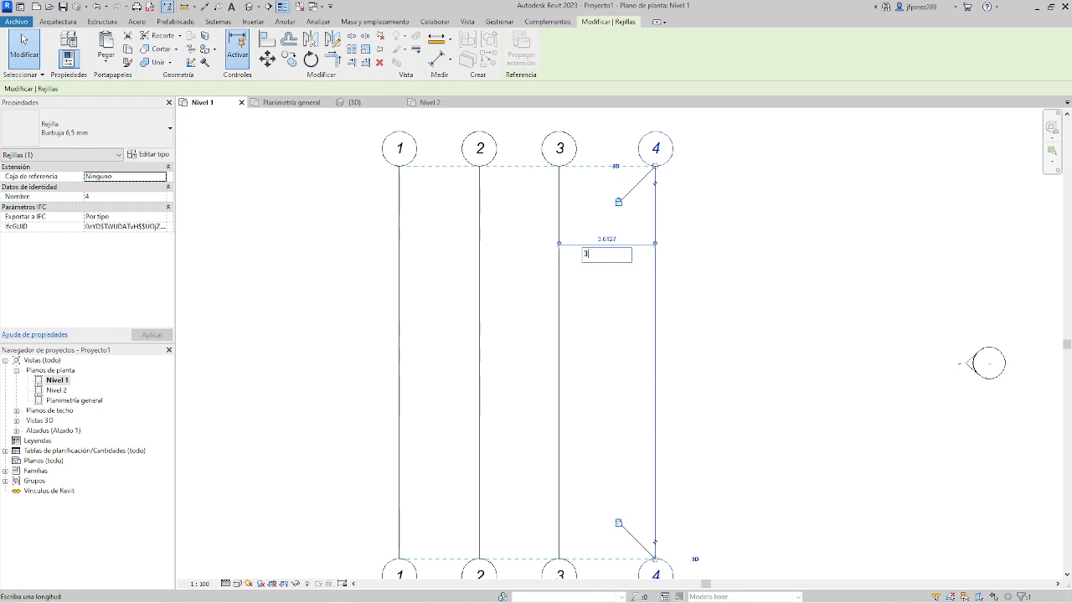
key(Return)
click(788, 279)
Draw a horizontal grid line from left to right across the upper part of grids 1 to 4, extending past both outer grids.
scroll(745, 310, down, 2)
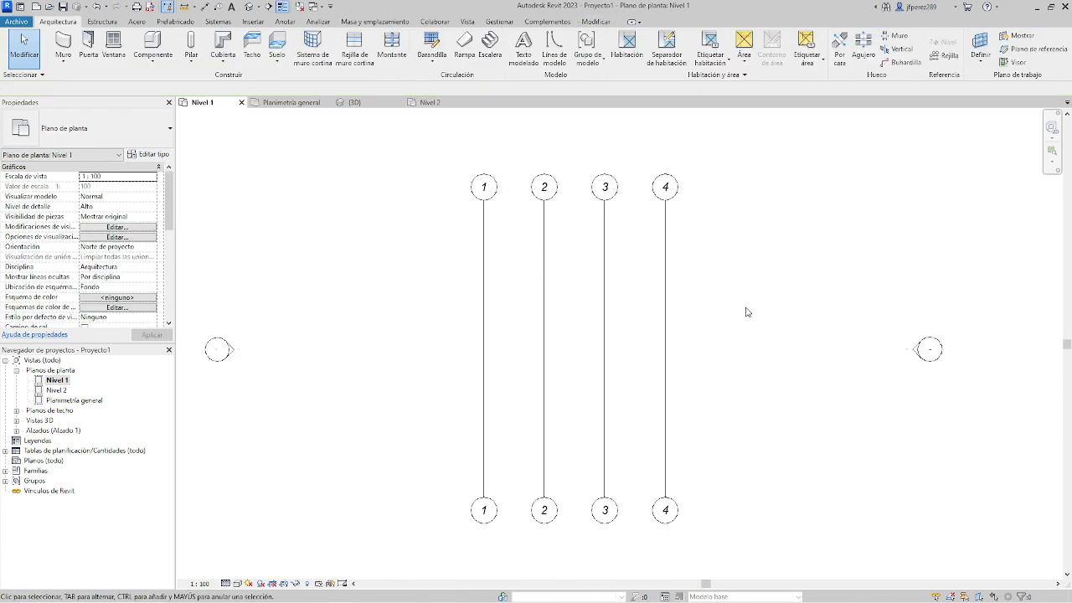
click(943, 56)
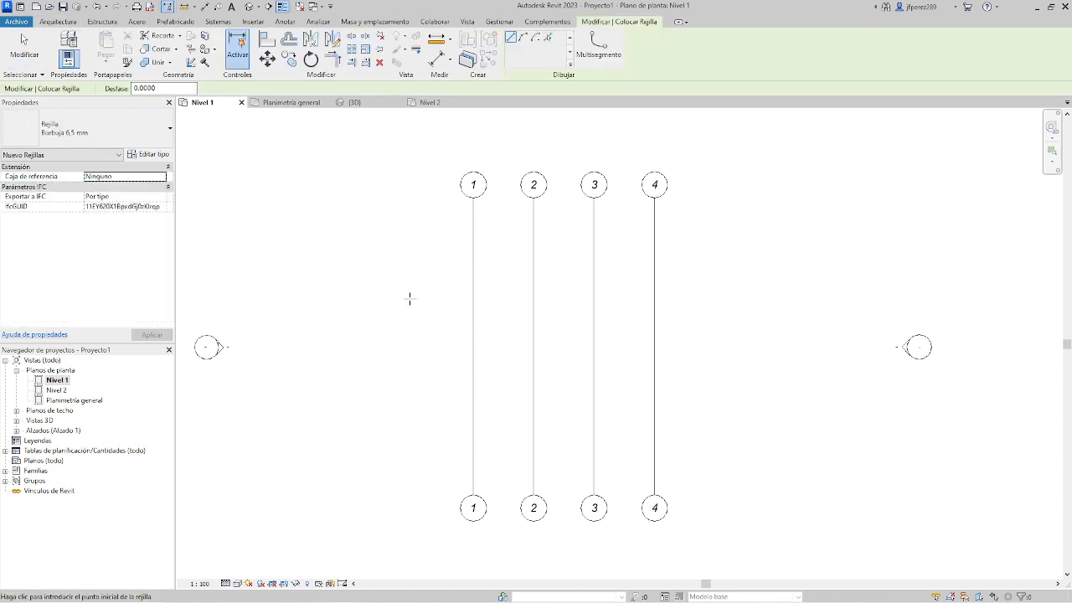
click(371, 269)
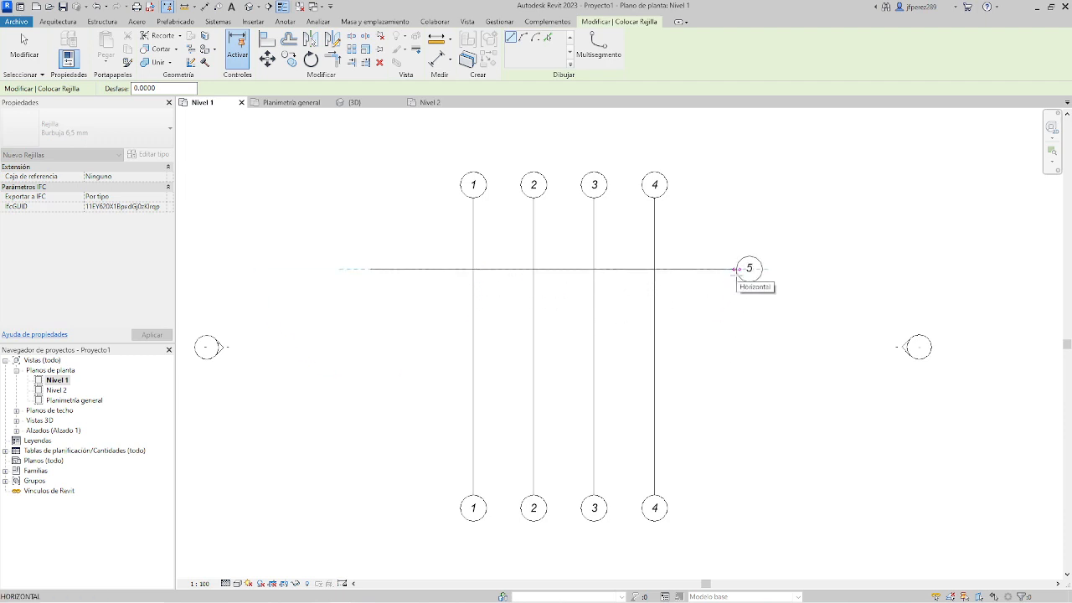
click(737, 269)
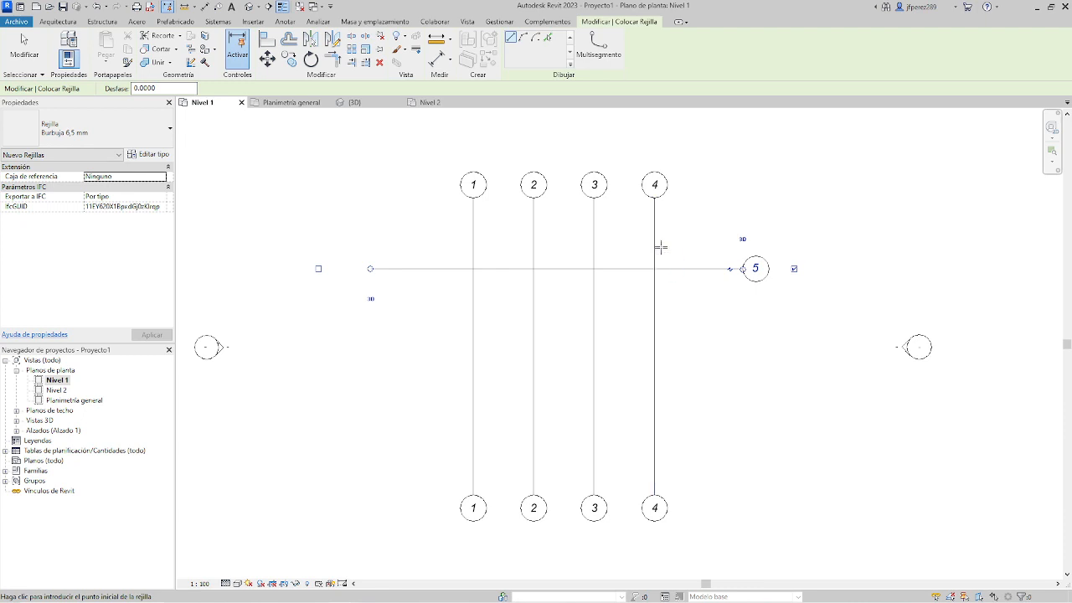
scroll(661, 246, up, 1)
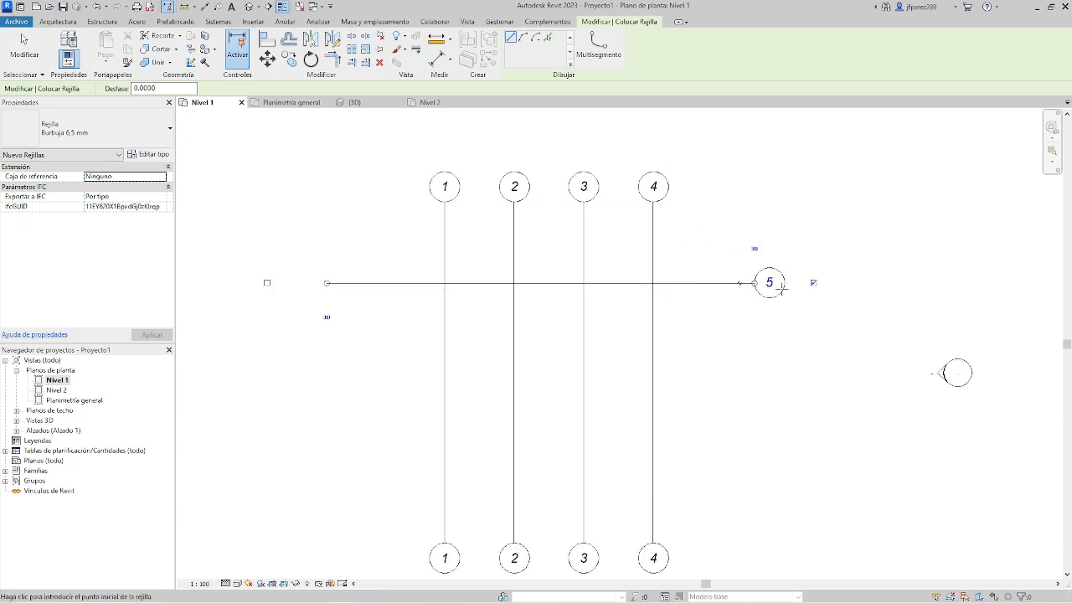
key(Escape)
key(Escape)
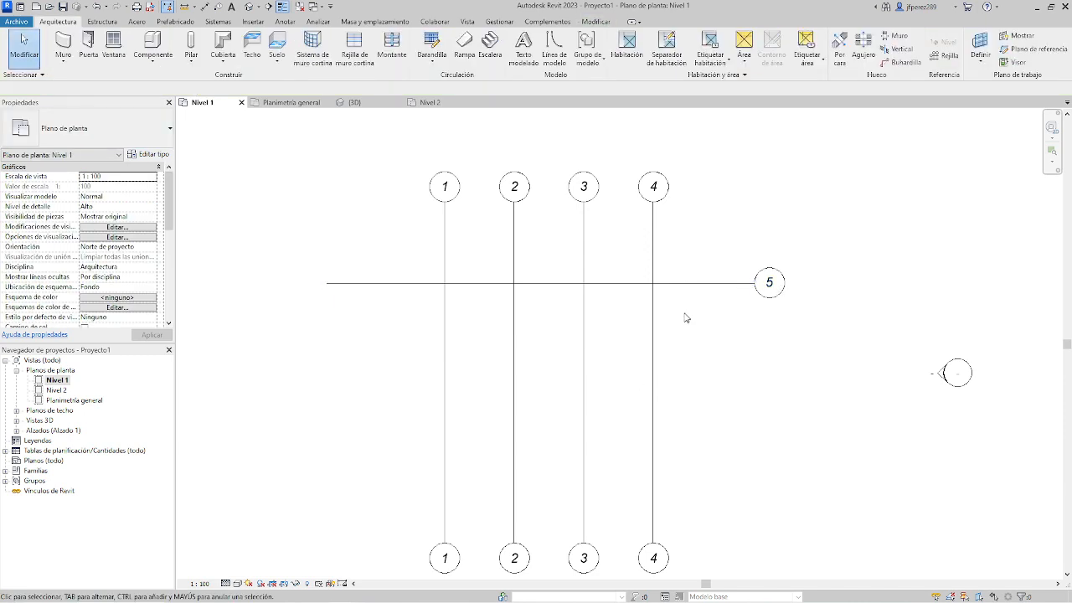
Select the horizontal grid line crossing the four vertical grids.
click(688, 285)
scroll(669, 327, down, 1)
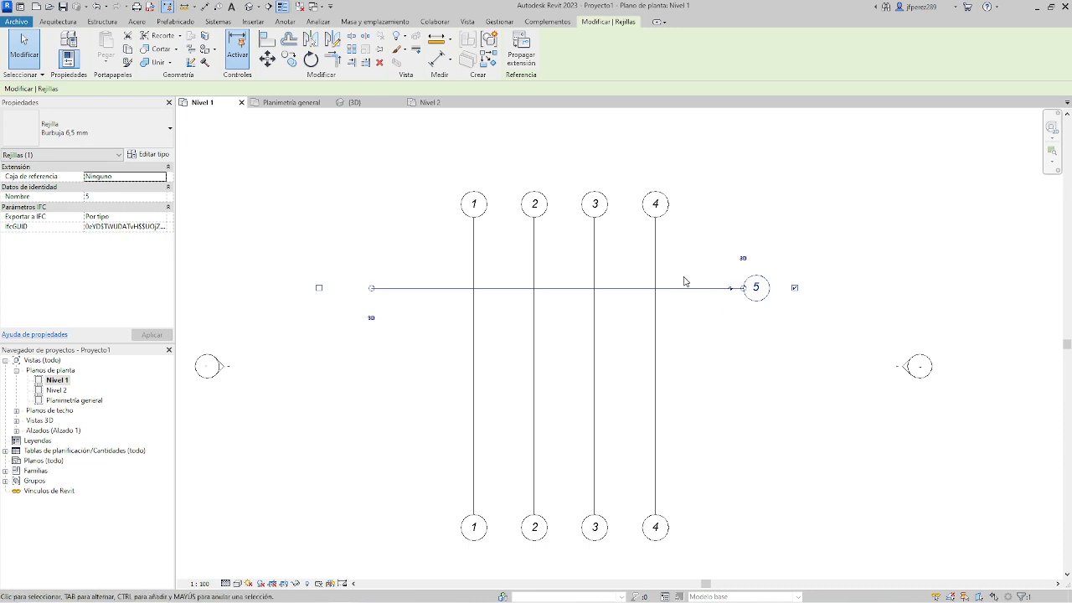
Rename the horizontal grid crossing grids 1 to 4 as A.
click(698, 343)
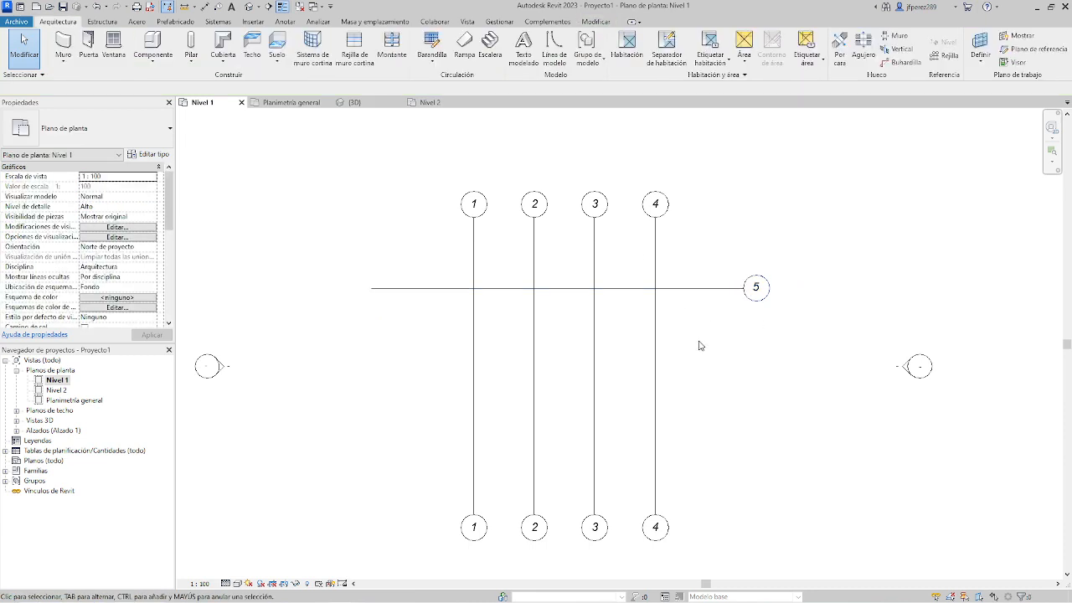
click(695, 290)
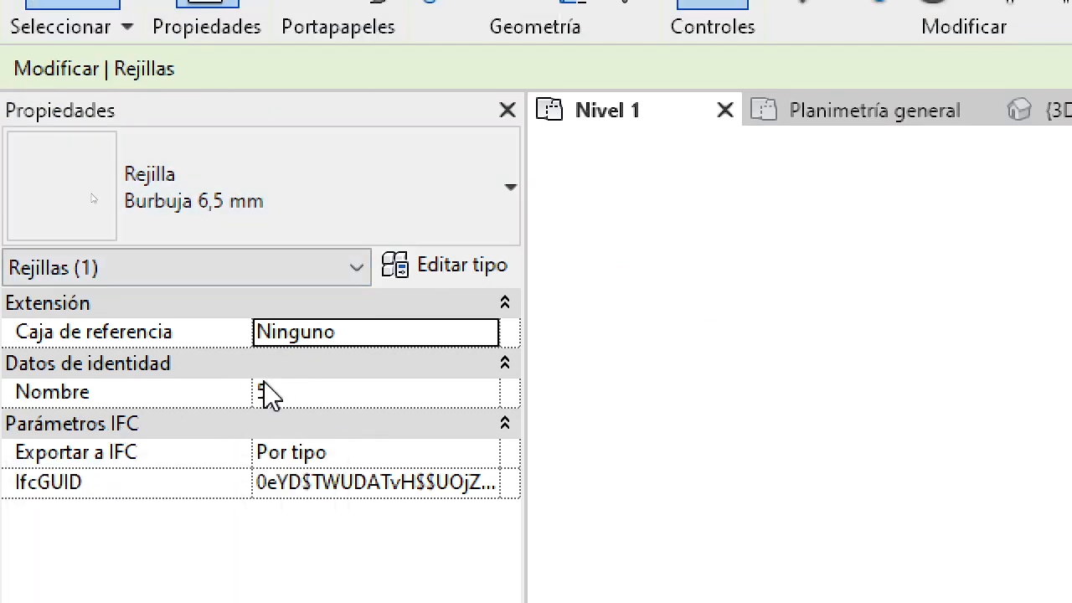
click(331, 393)
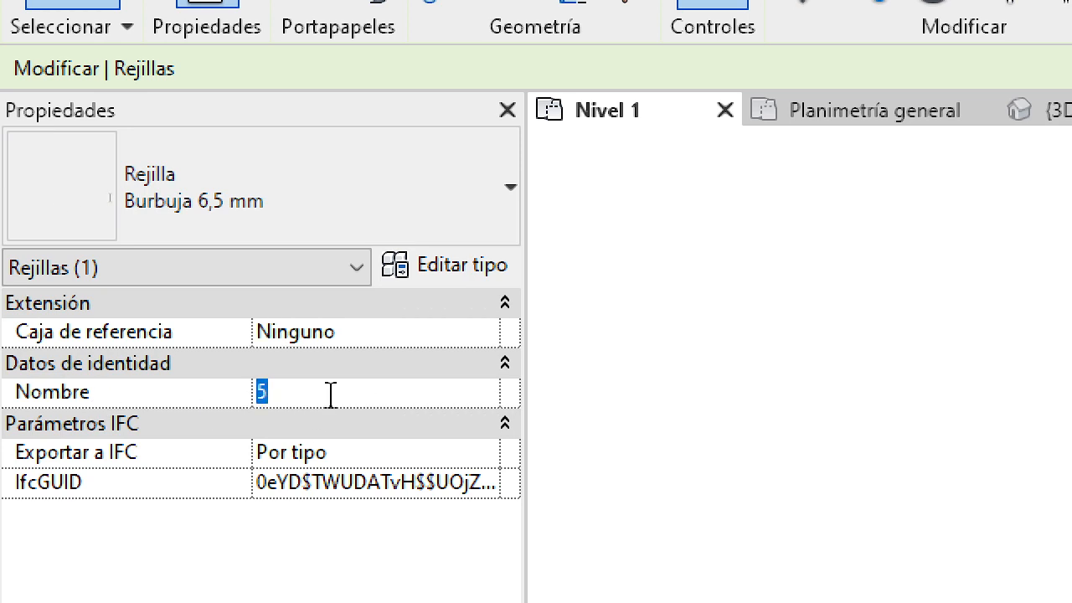
text(A)
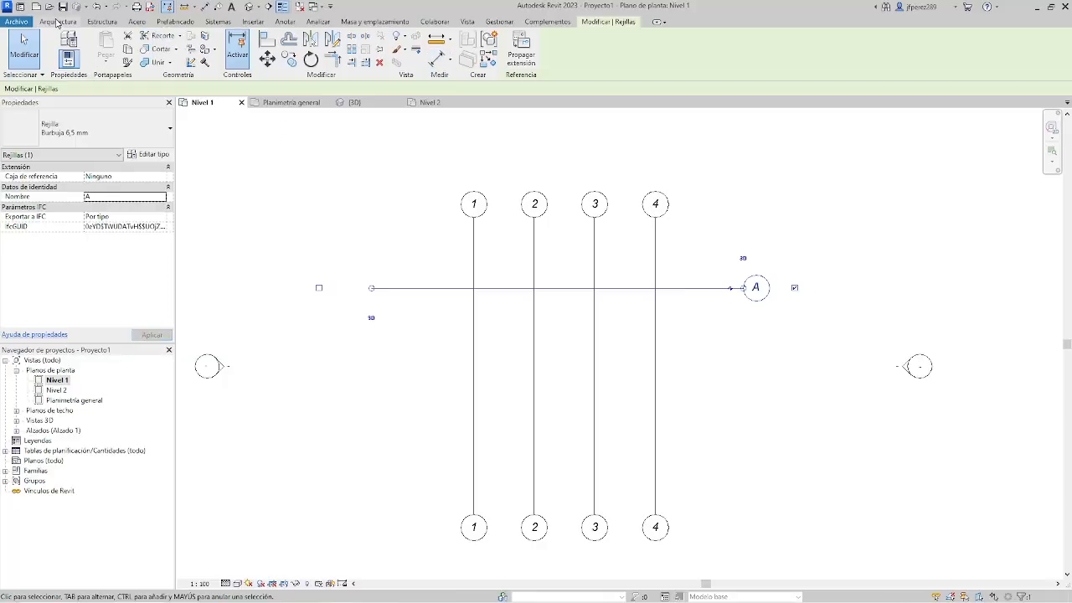
Draw three more horizontal grids below grid A, aligned with its ends, at successive spacings of about 3.7, 2.5 and 3 m.
click(57, 22)
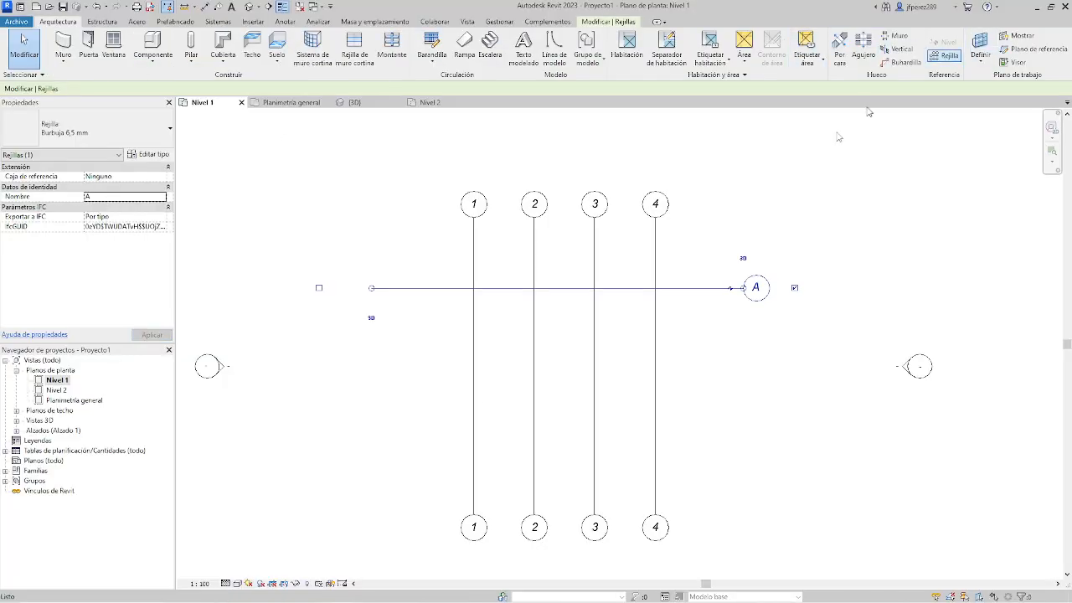
key(g)
key(r)
click(371, 362)
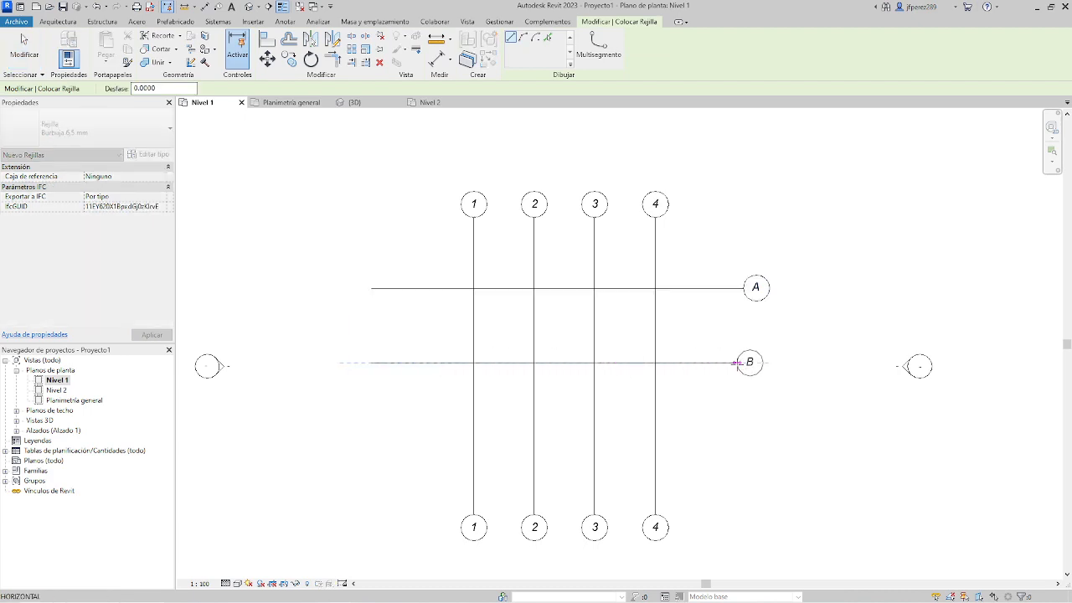
click(735, 362)
middle_drag(372, 392, 356, 314)
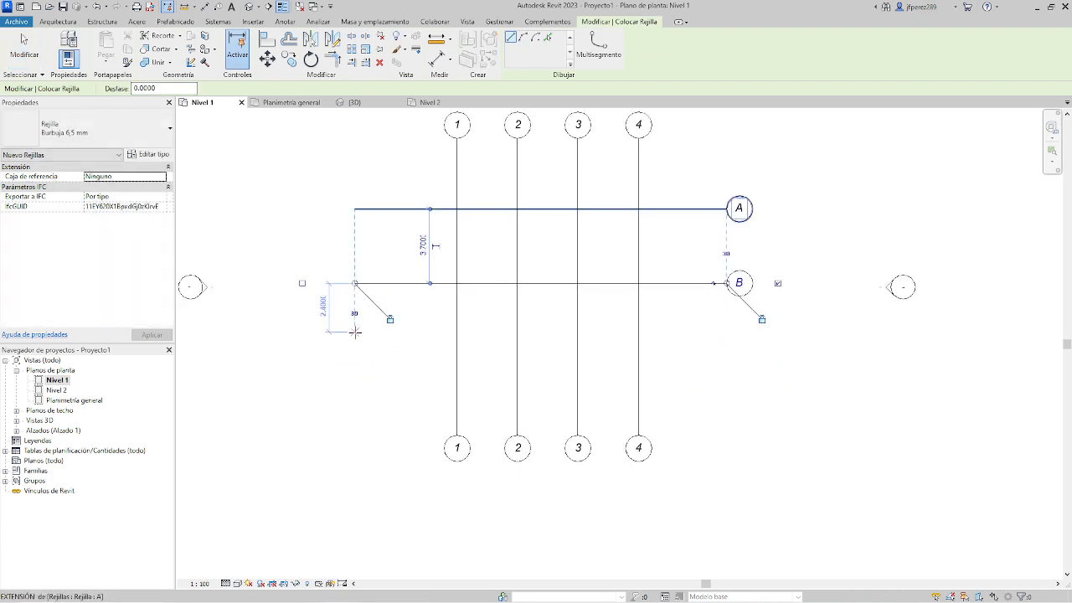
click(355, 332)
click(726, 333)
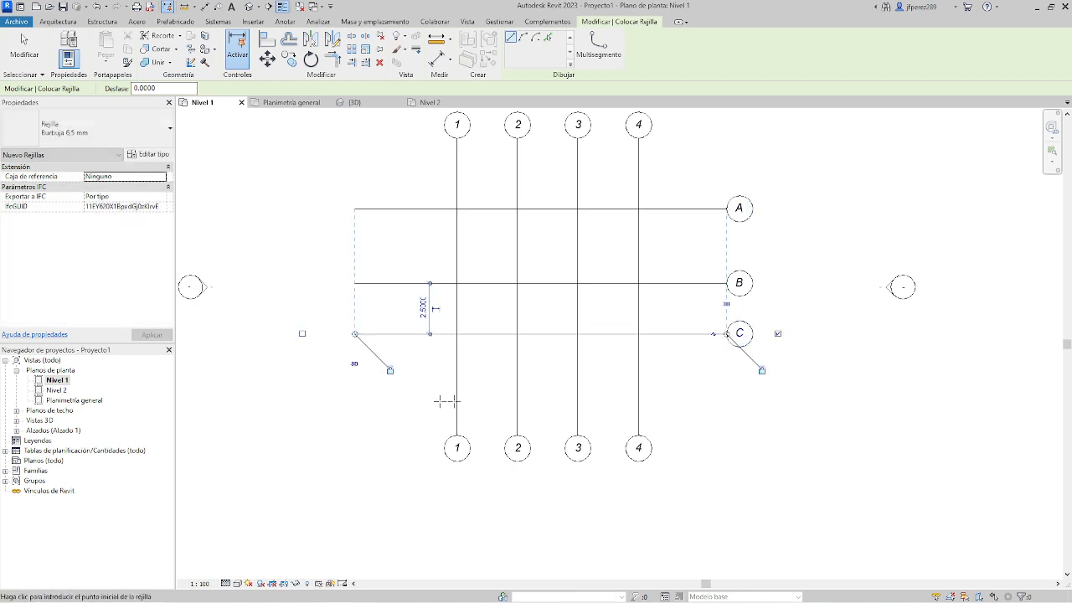
click(355, 393)
click(727, 394)
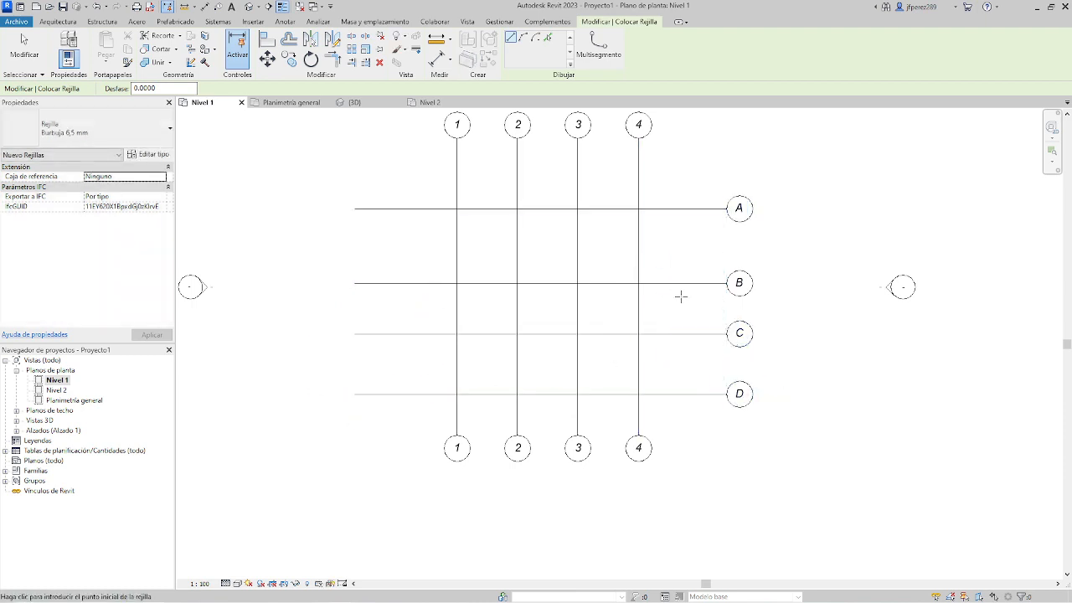
key(Escape)
key(Escape)
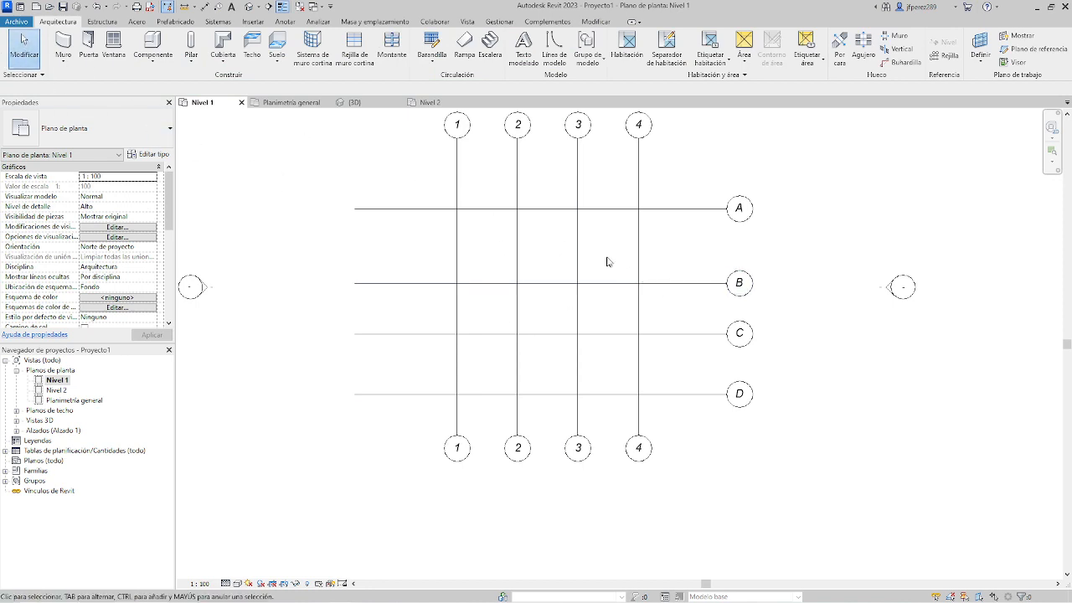
Place grid B at 3 m from grid A, and grid C at 3 m from grid B.
click(684, 288)
click(422, 247)
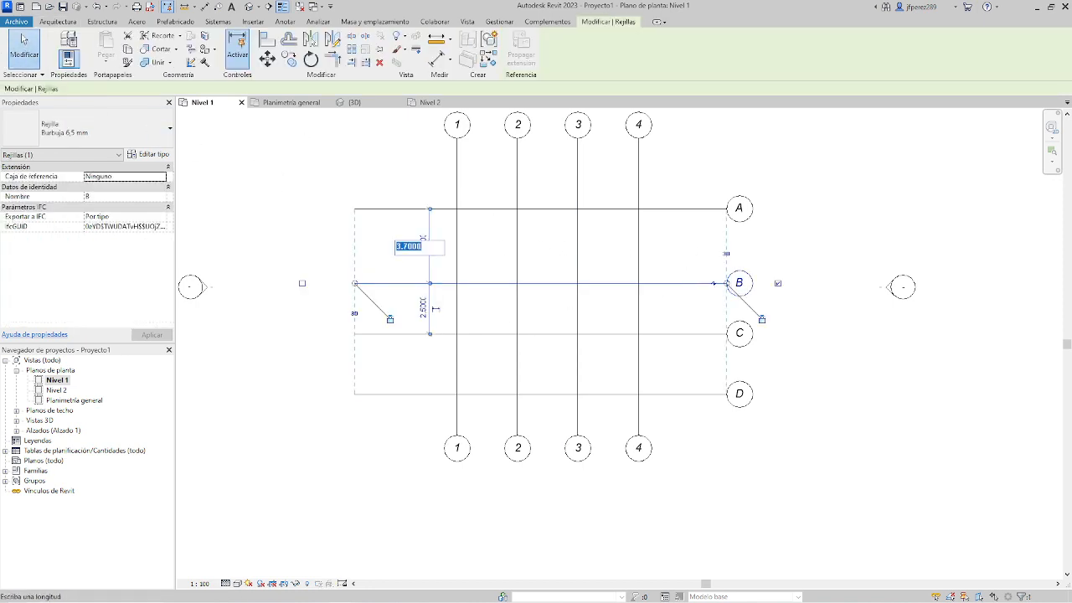
text(3)
key(Return)
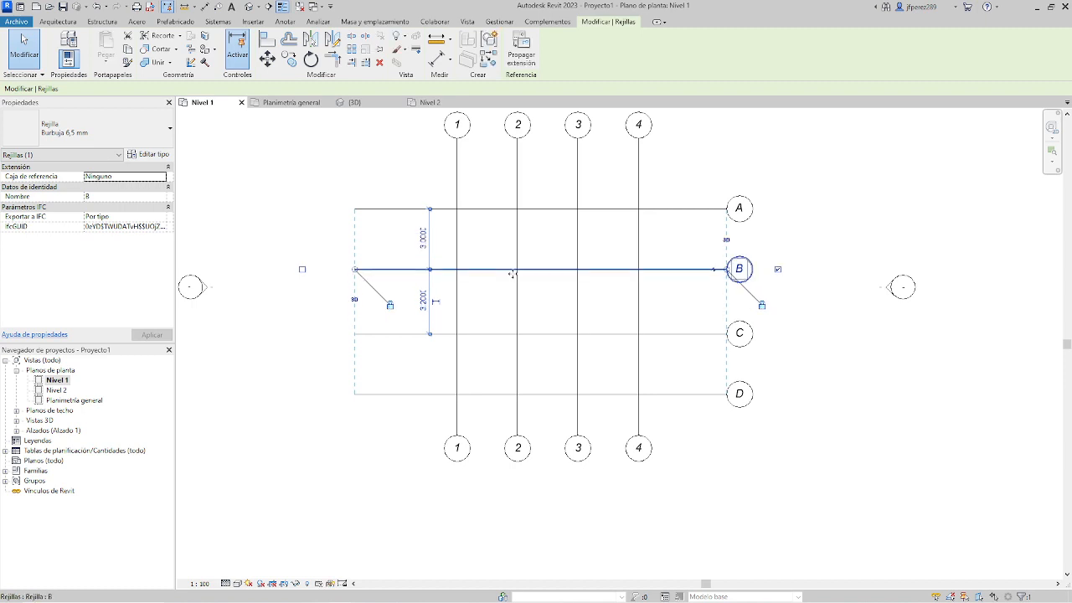
click(484, 334)
click(422, 300)
text(3)
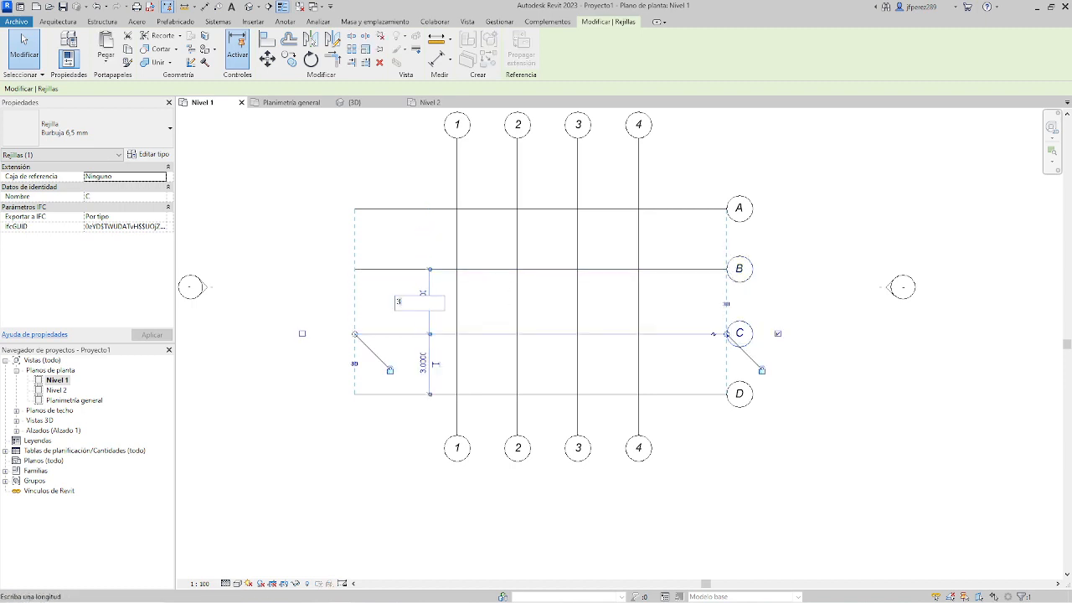
key(Return)
Set the distance from grid C to grid D to 3 m by moving grid D.
click(502, 392)
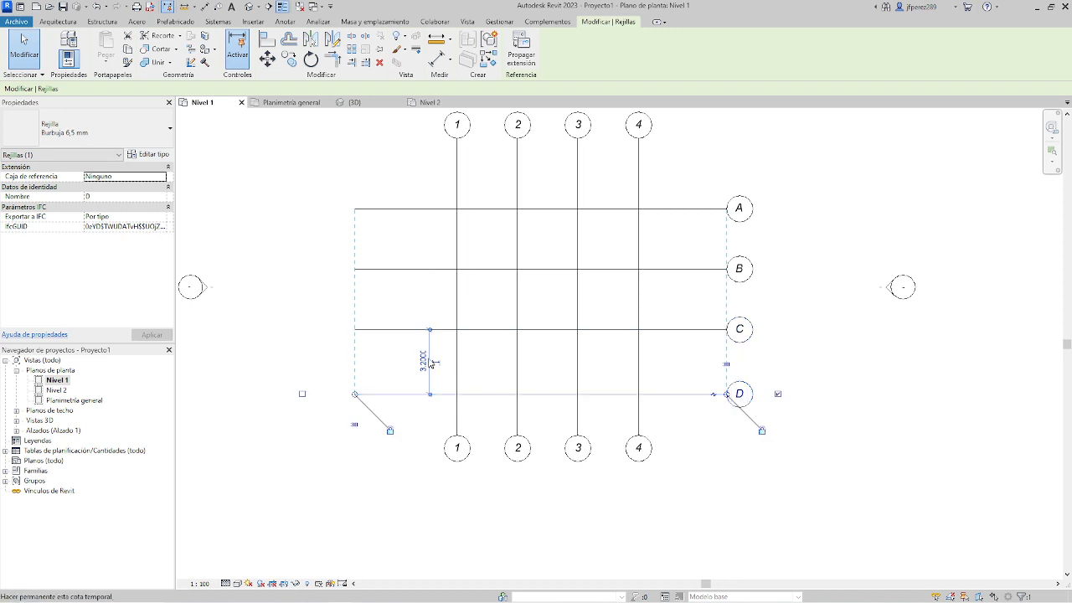
click(423, 360)
text(3)
key(Return)
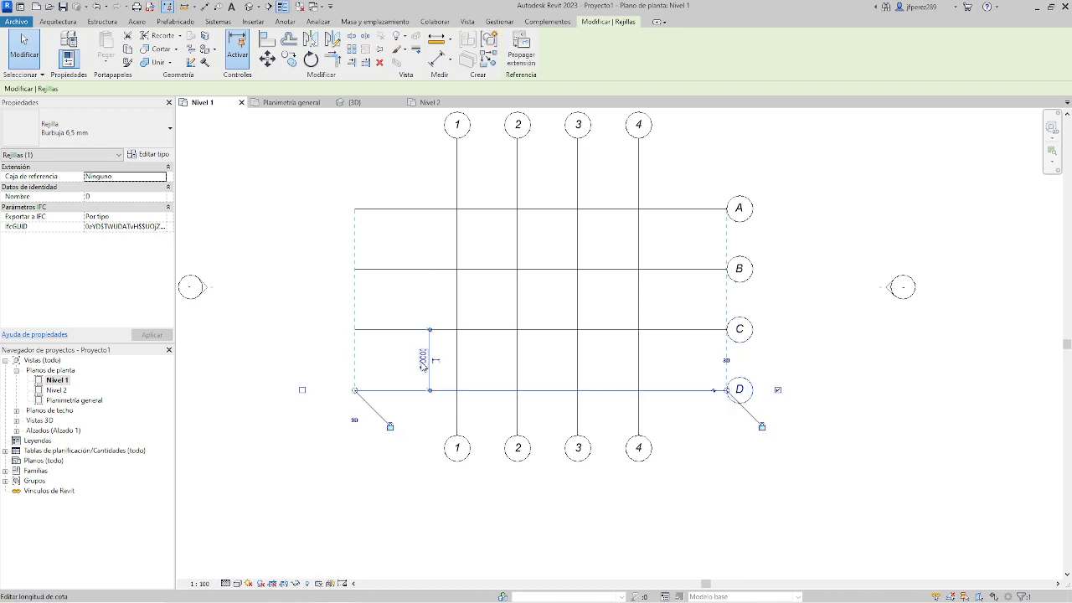
click(299, 350)
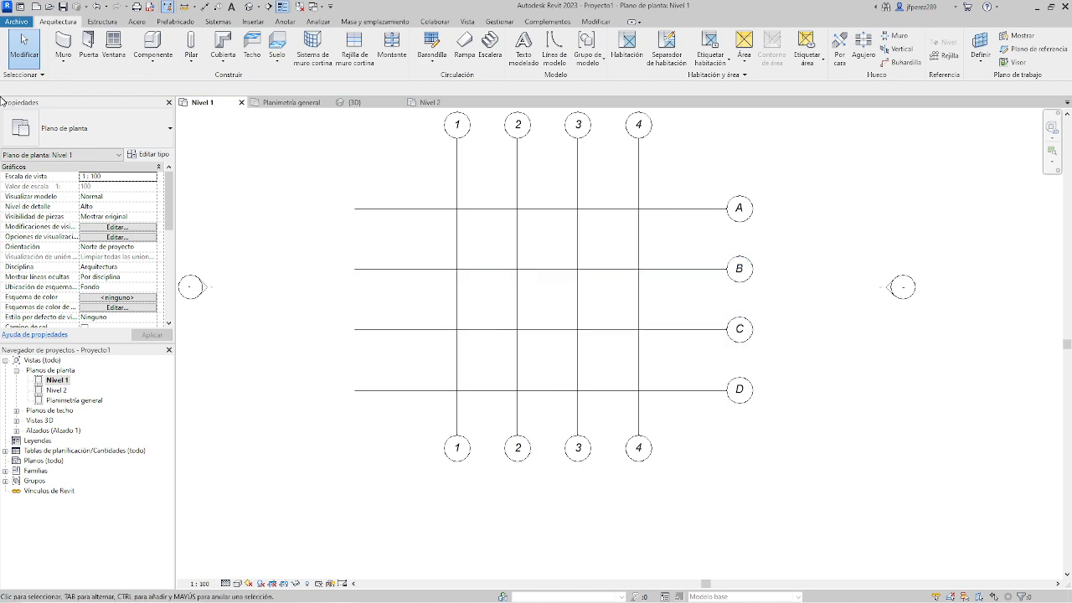
Draw a chain of 20 cm walls through grid intersections 1-B, 1-A, 3-A, 3-C, 4-C, 4-D, 1-D and 1-C.
click(63, 46)
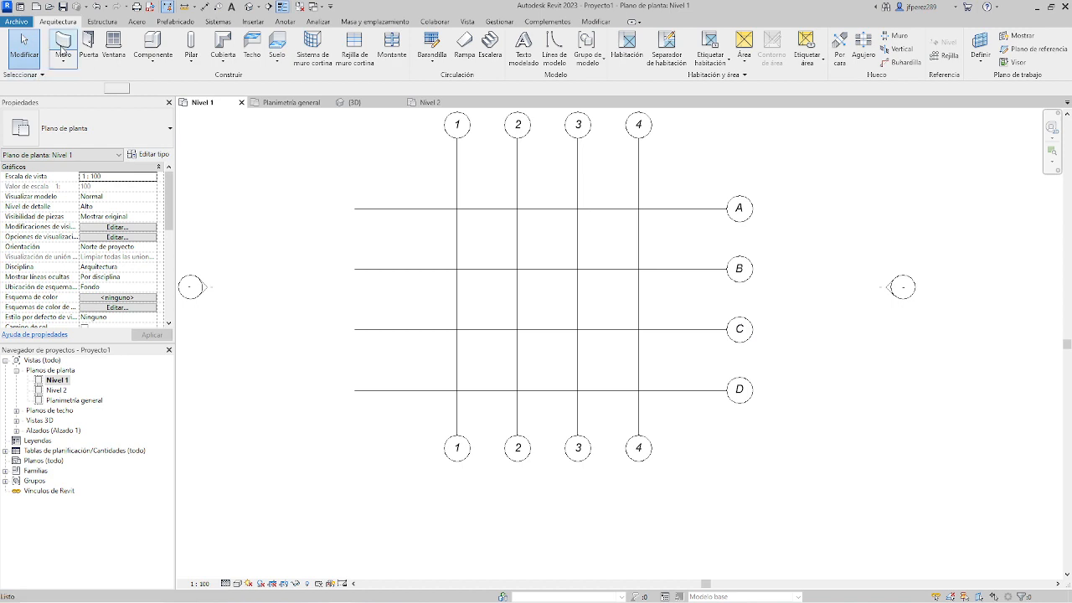
click(456, 268)
click(457, 208)
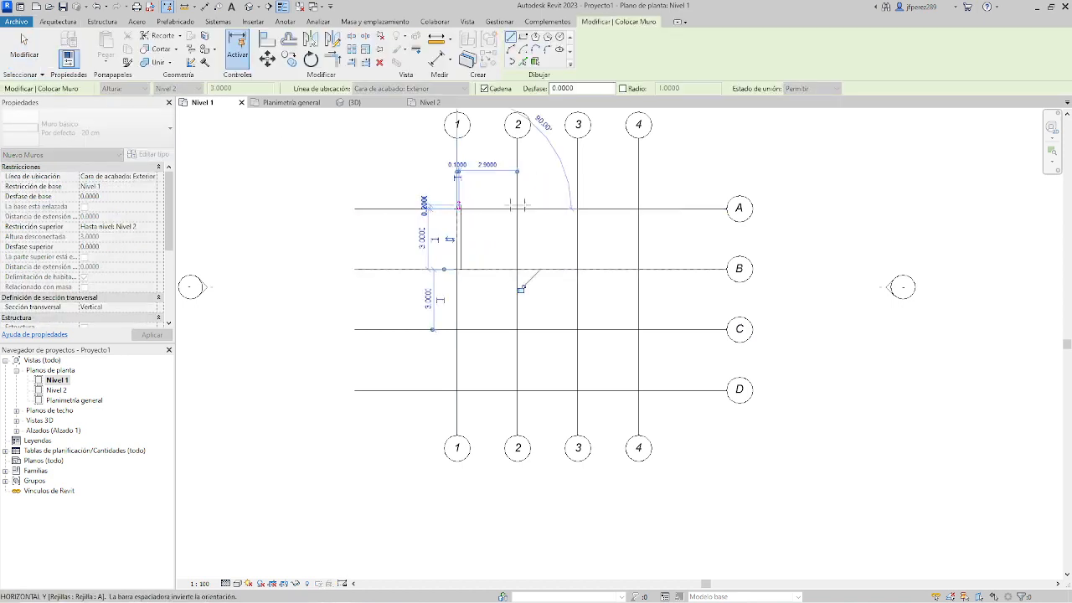
click(576, 207)
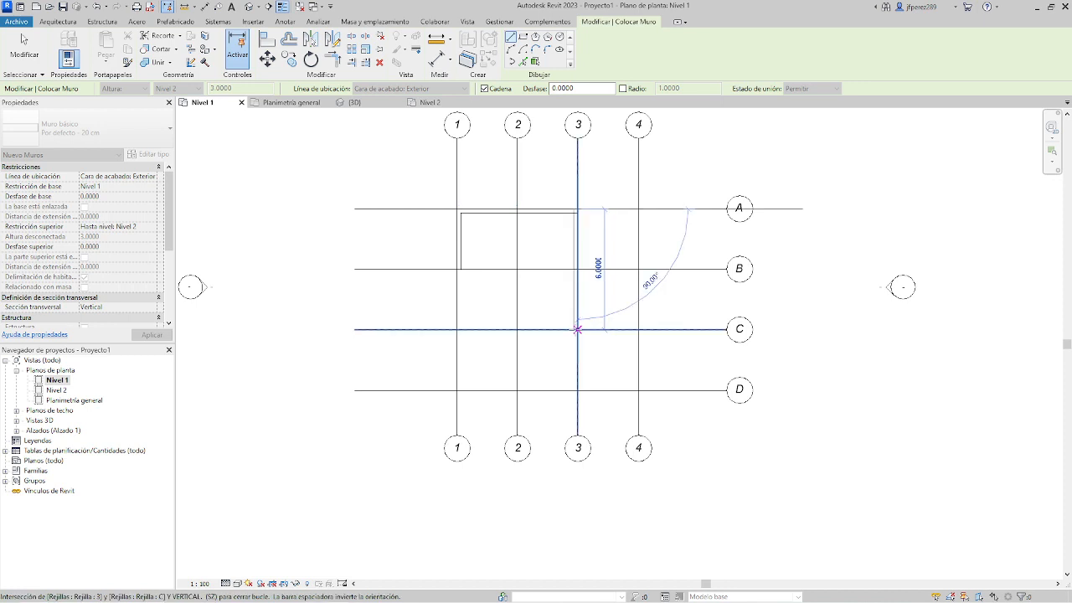
click(576, 329)
click(638, 329)
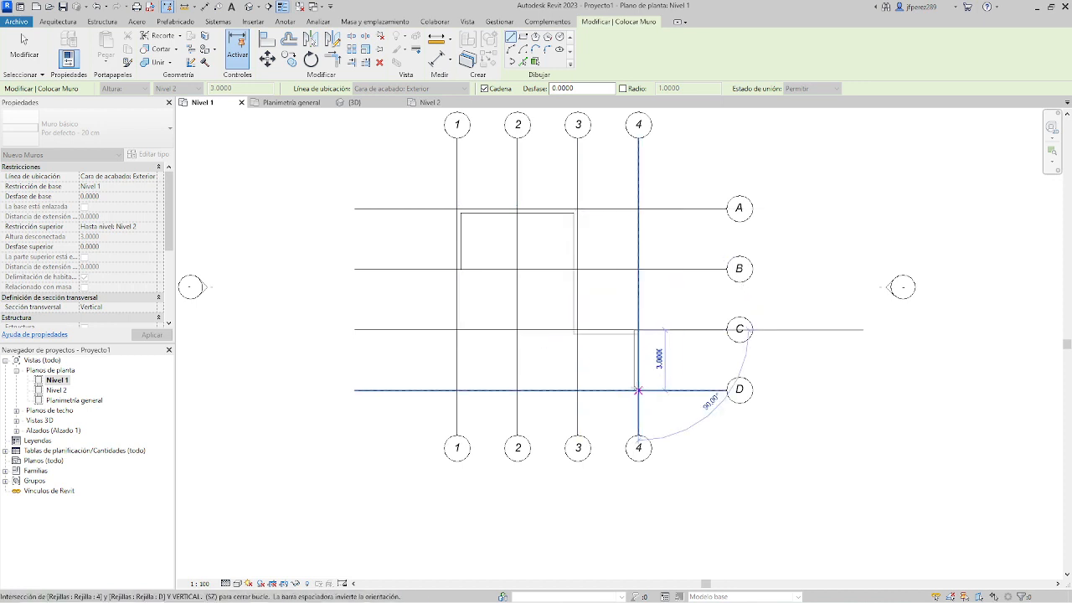
click(638, 390)
click(456, 390)
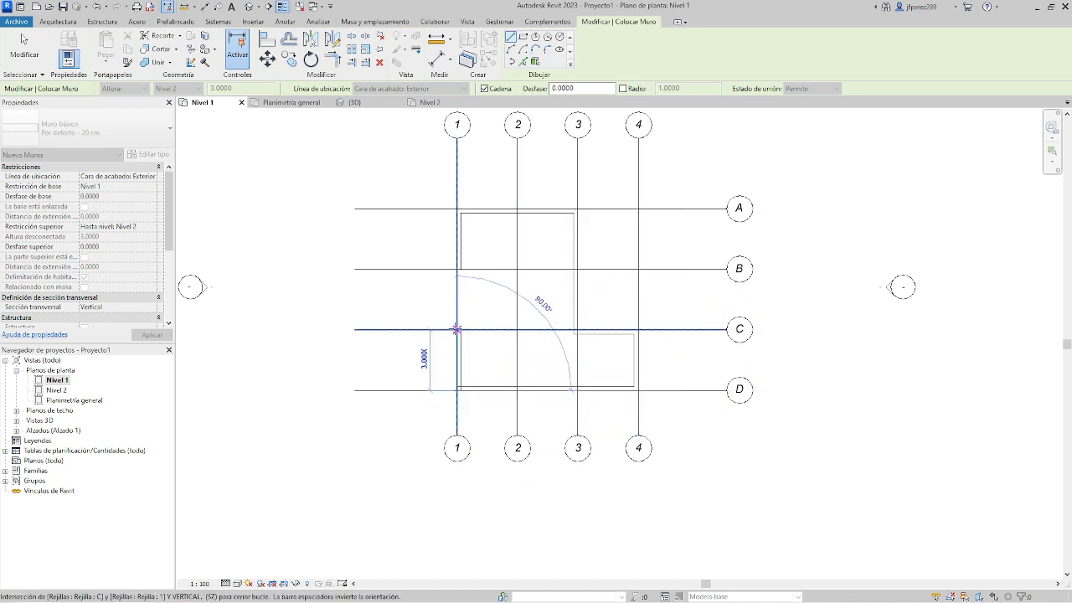
click(456, 329)
key(Escape)
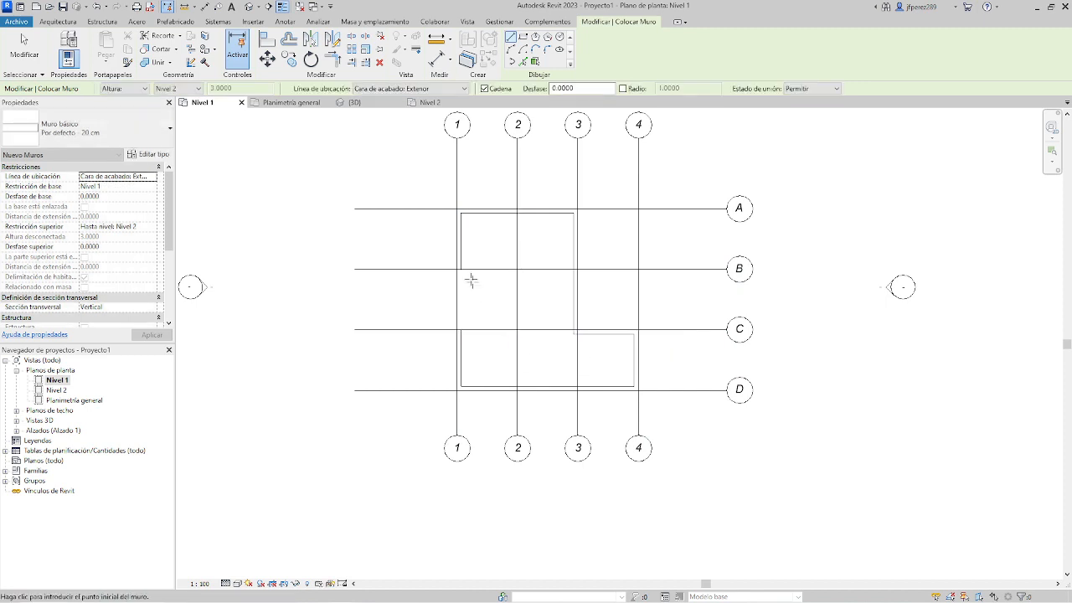
key(Escape)
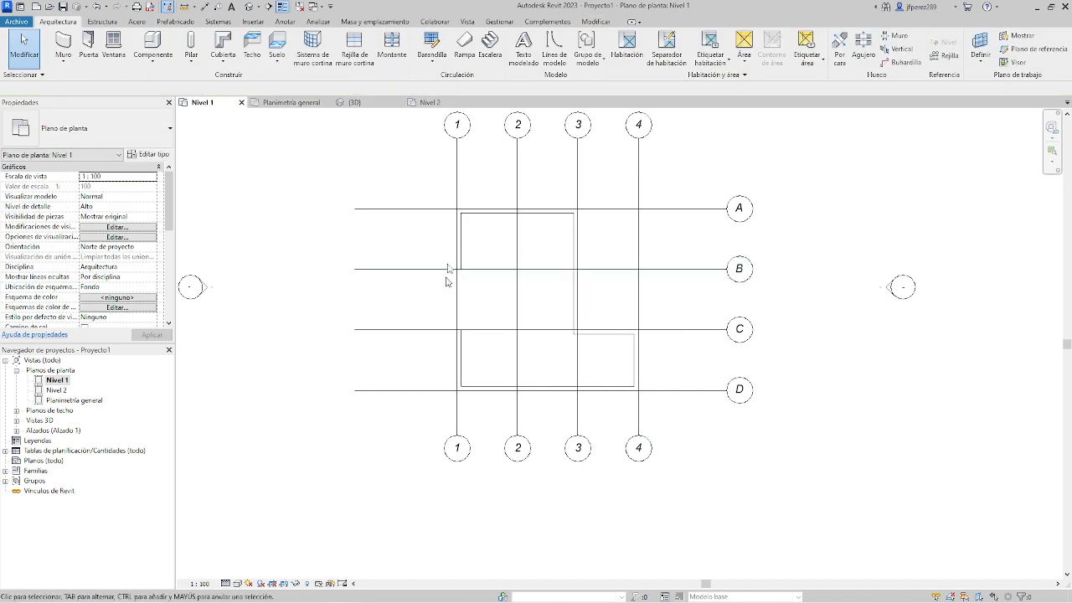
Select grids 1 and 2 in turn to examine their temporary dimensions to the neighbouring walls.
click(457, 196)
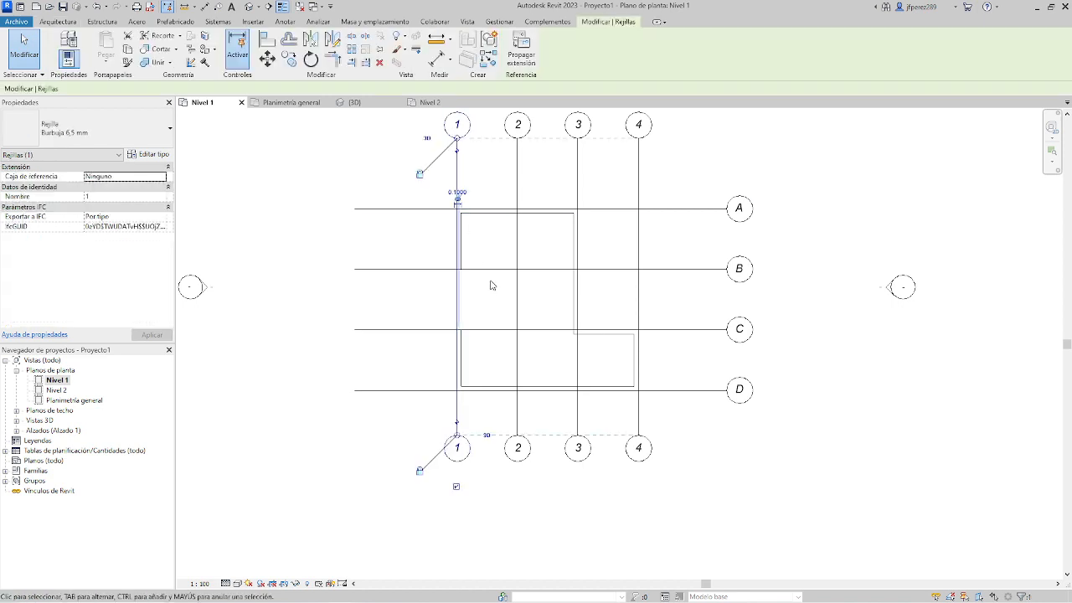
click(428, 249)
click(457, 176)
click(518, 190)
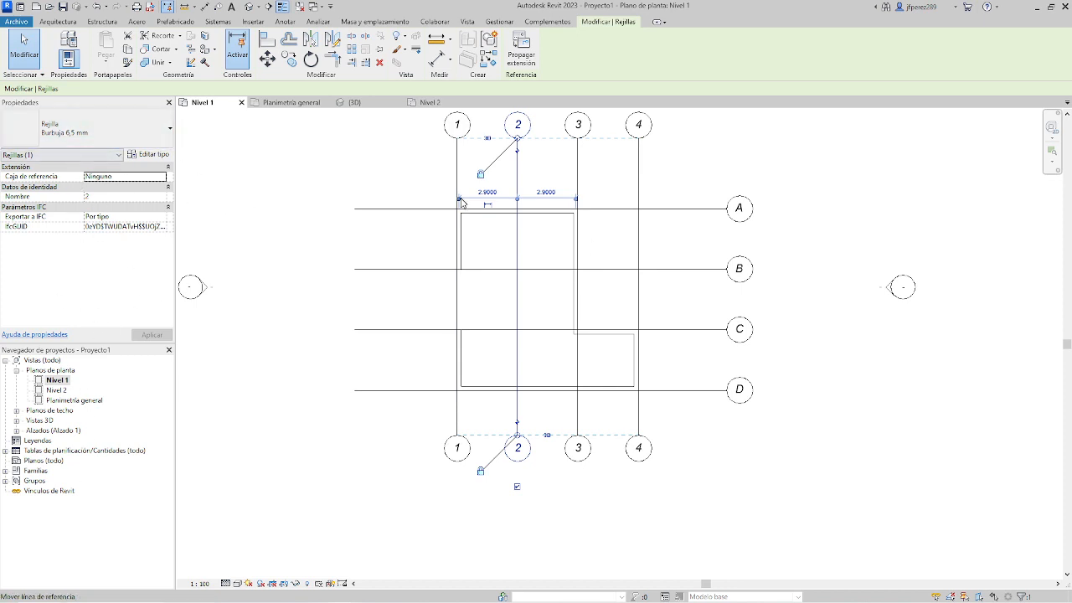
click(428, 196)
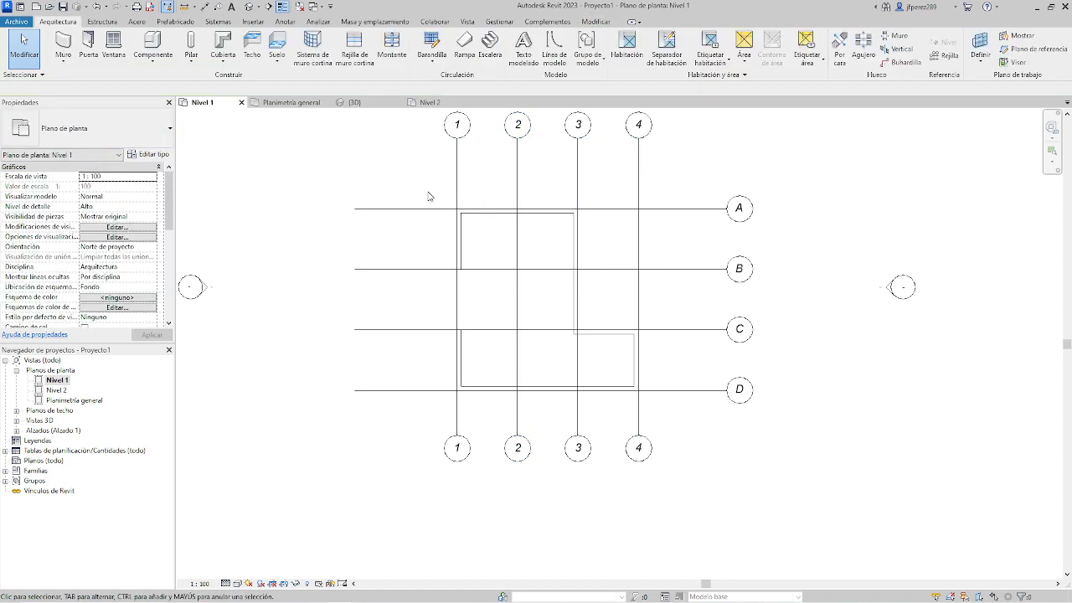
Select the walls along grid A and grid 1 individually to inspect their temporary dimensions.
click(493, 211)
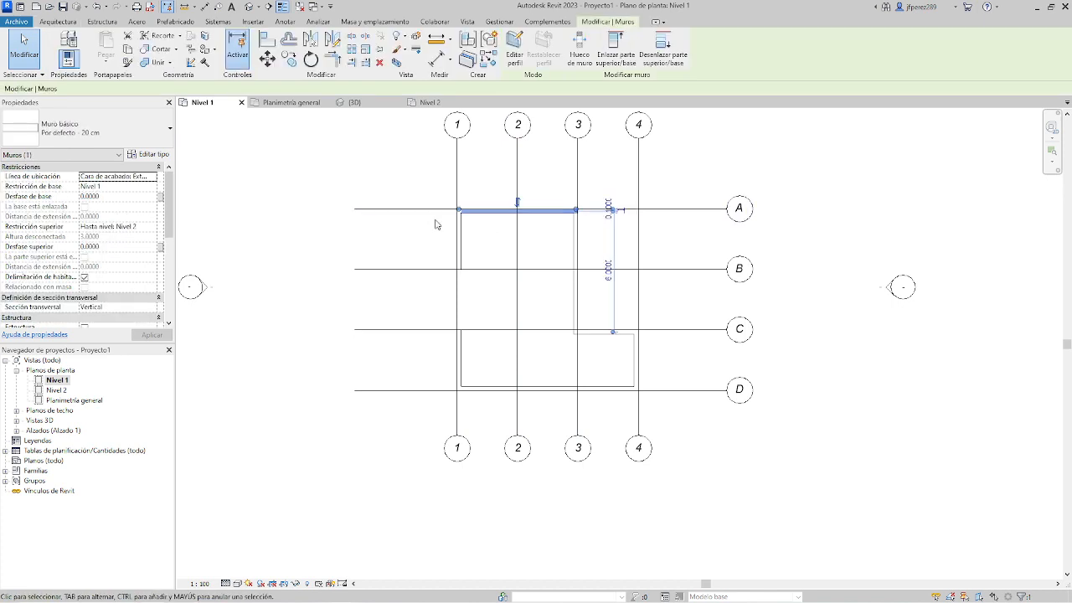
click(442, 192)
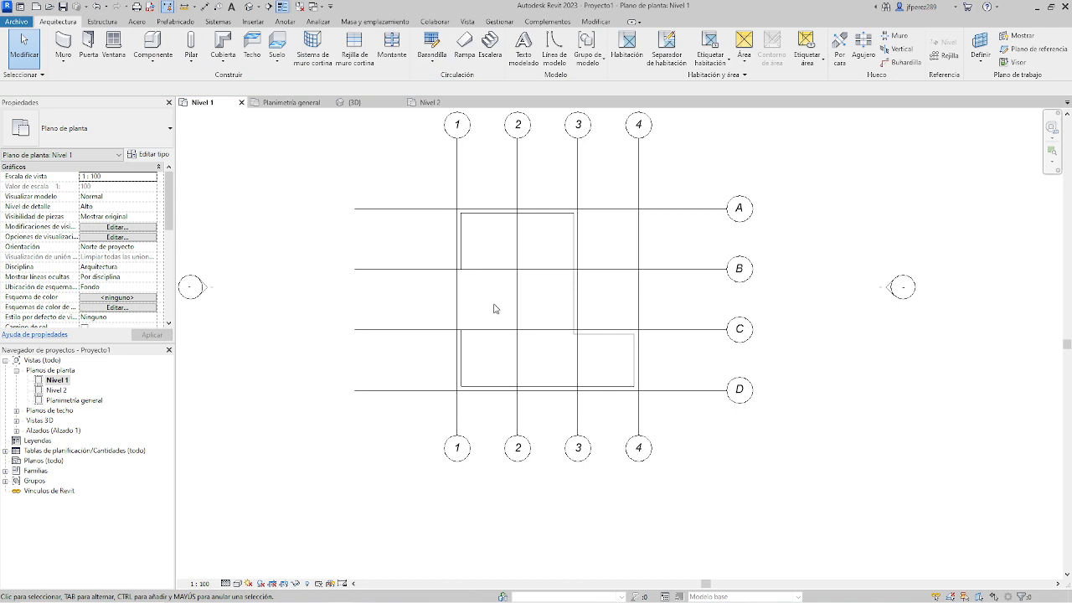
click(462, 254)
click(491, 216)
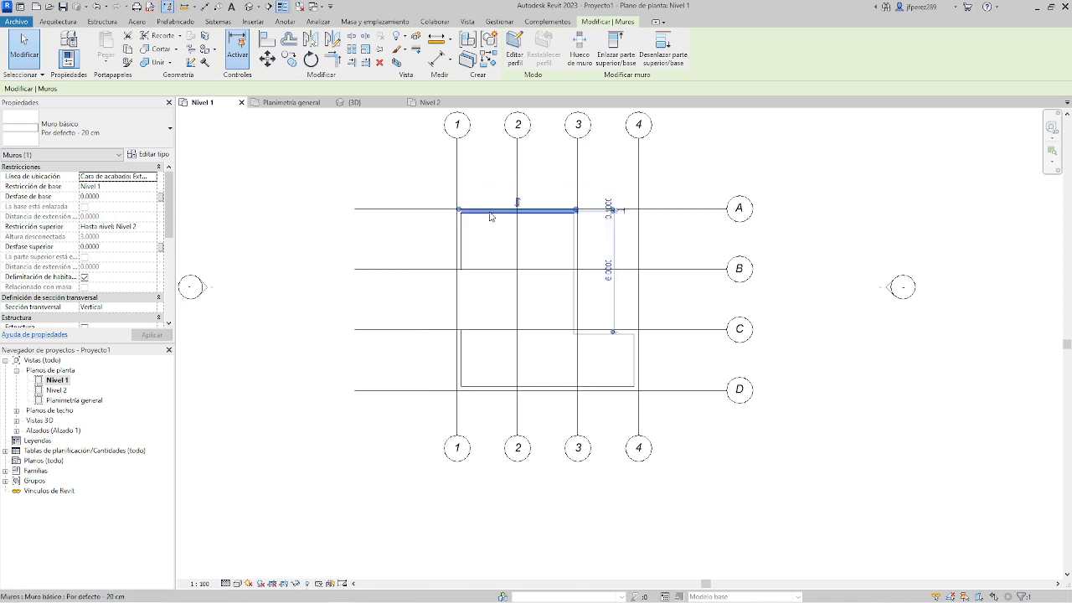
Select together the four connected walls running from intersection 1-B through 1-A, 3-A and 3-C to 4-C, and clear the selection.
click(466, 255)
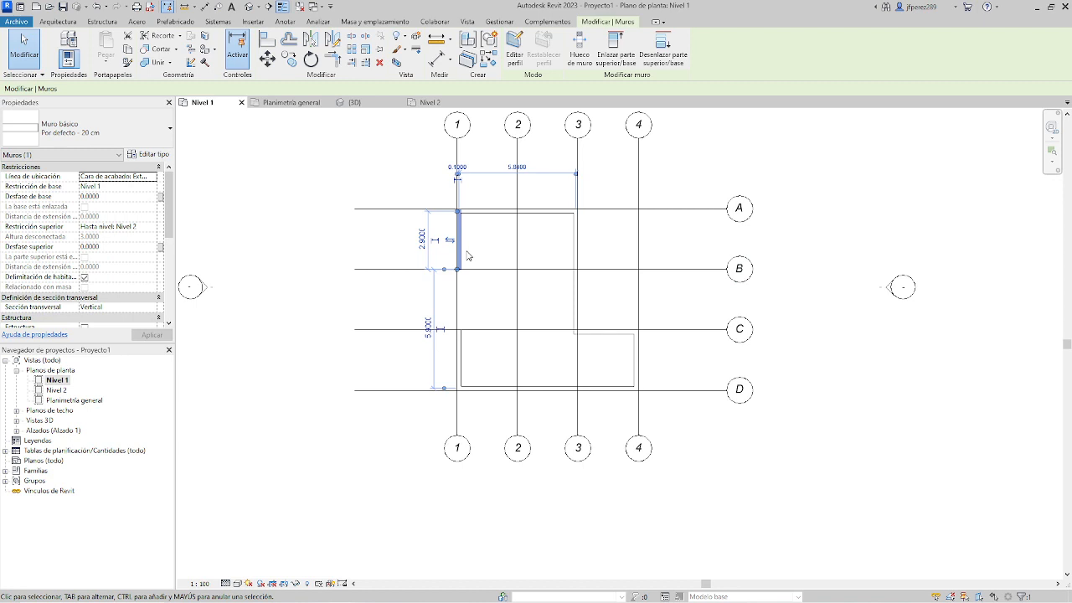
ctrl+click(500, 210)
ctrl+click(576, 237)
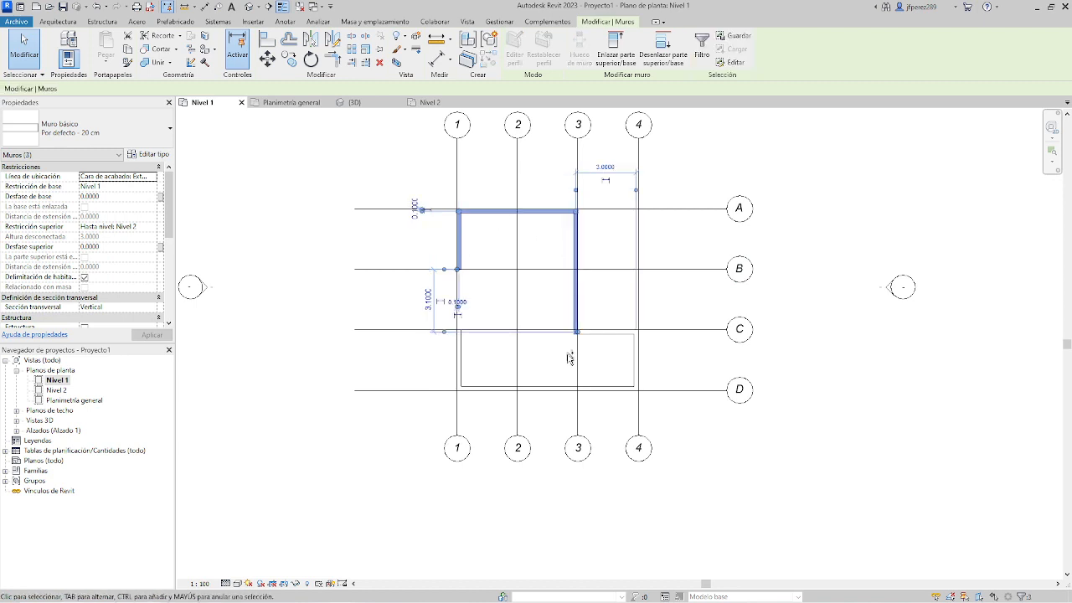
ctrl+click(609, 333)
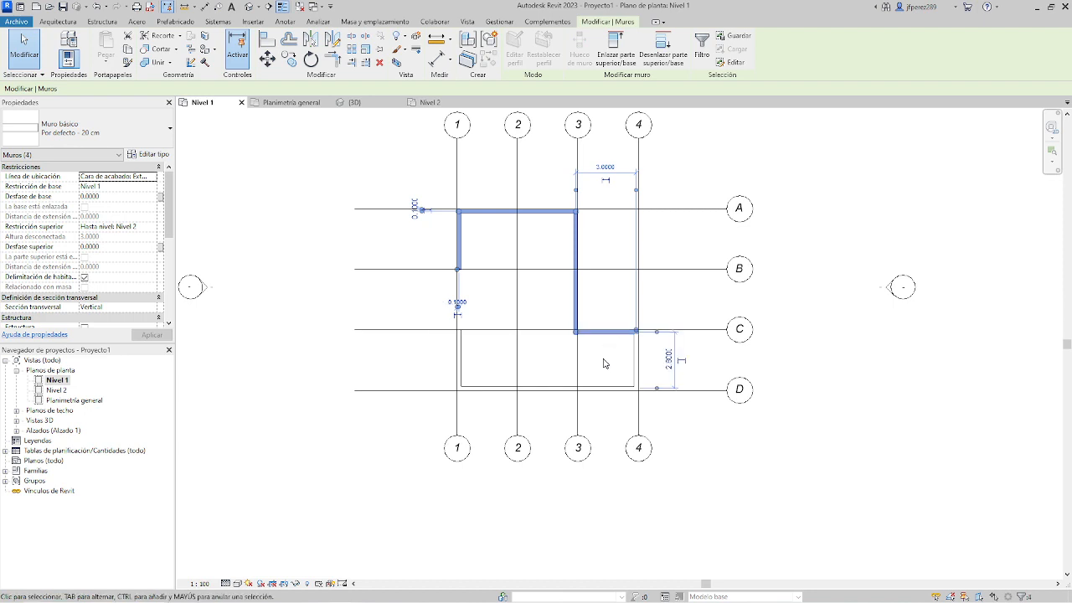
key(alt)
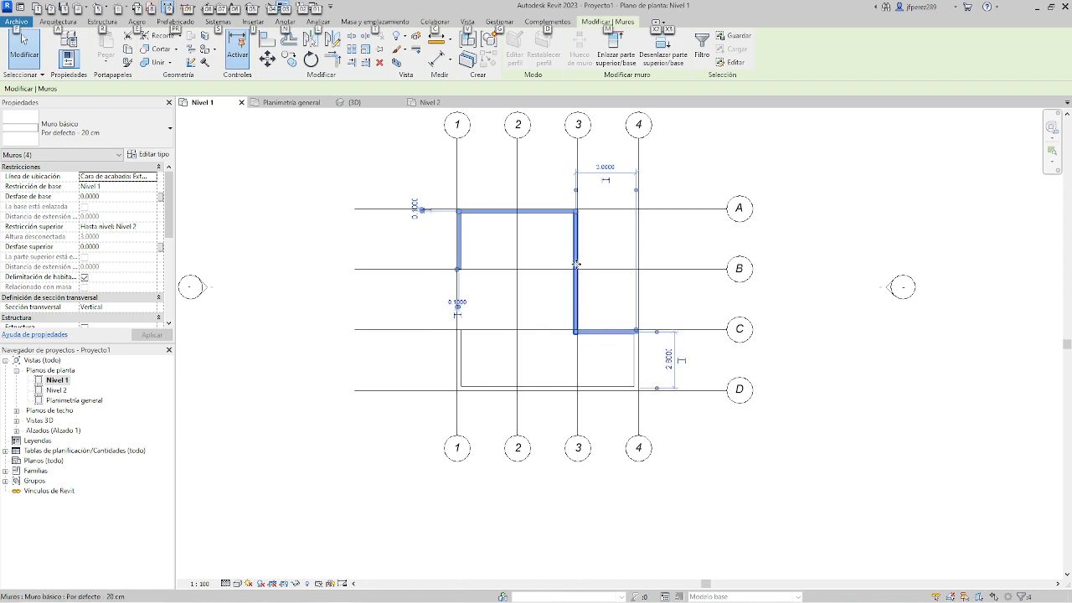
click(555, 211)
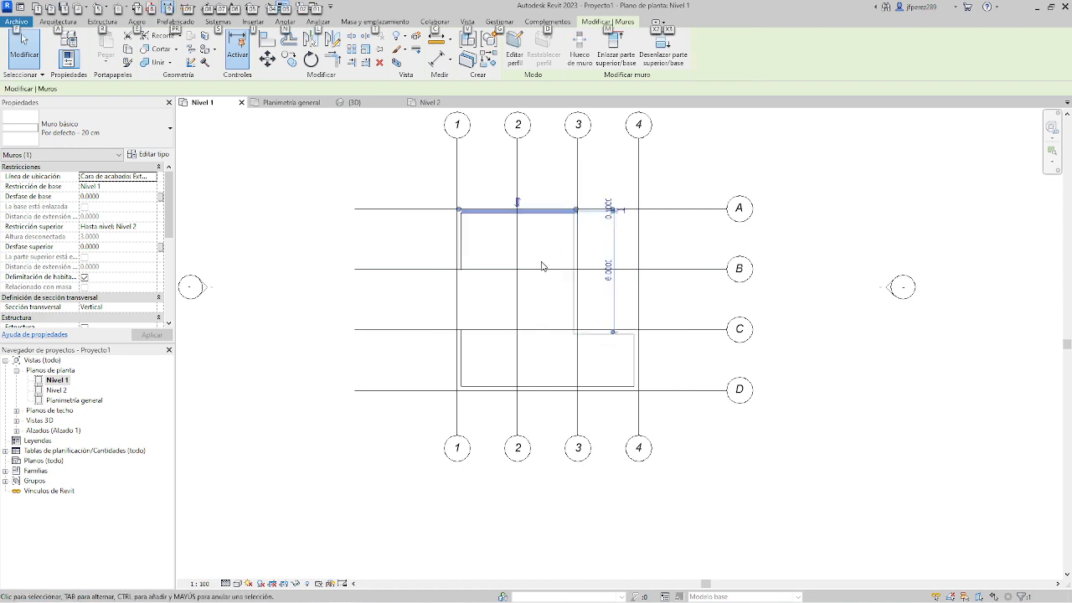
click(543, 265)
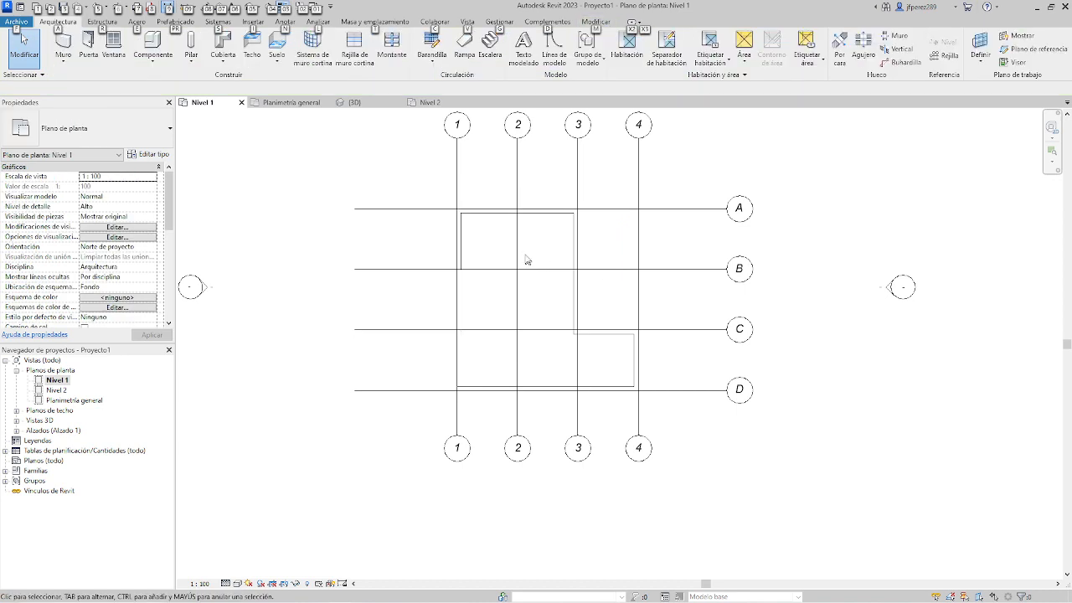
Select together the connected walls from intersection 1-B to 4-C, and then only the wall along grid 3.
click(459, 228)
ctrl+click(489, 214)
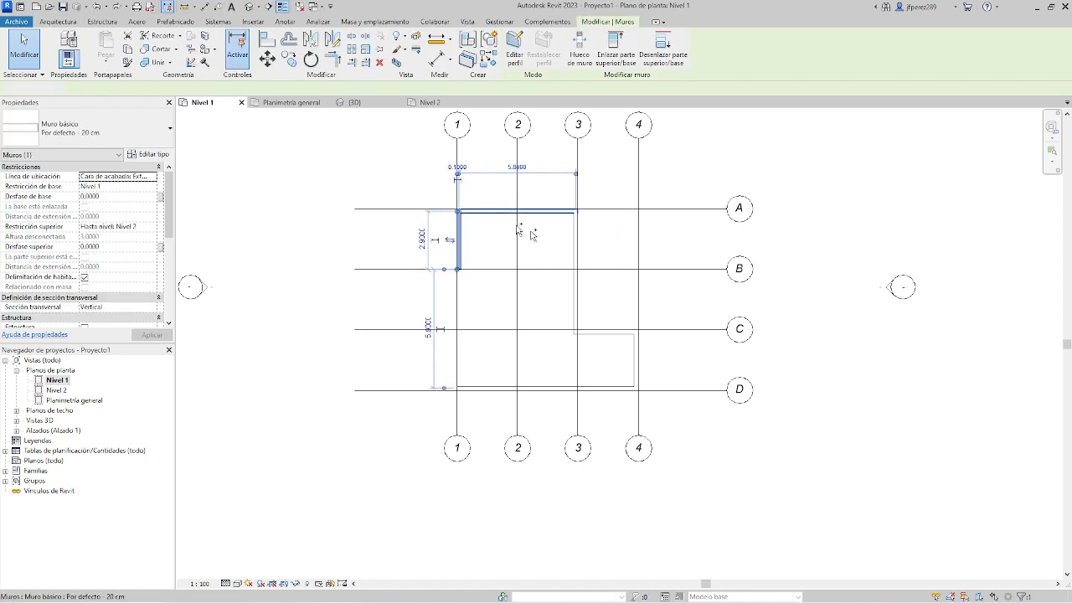
ctrl+click(575, 255)
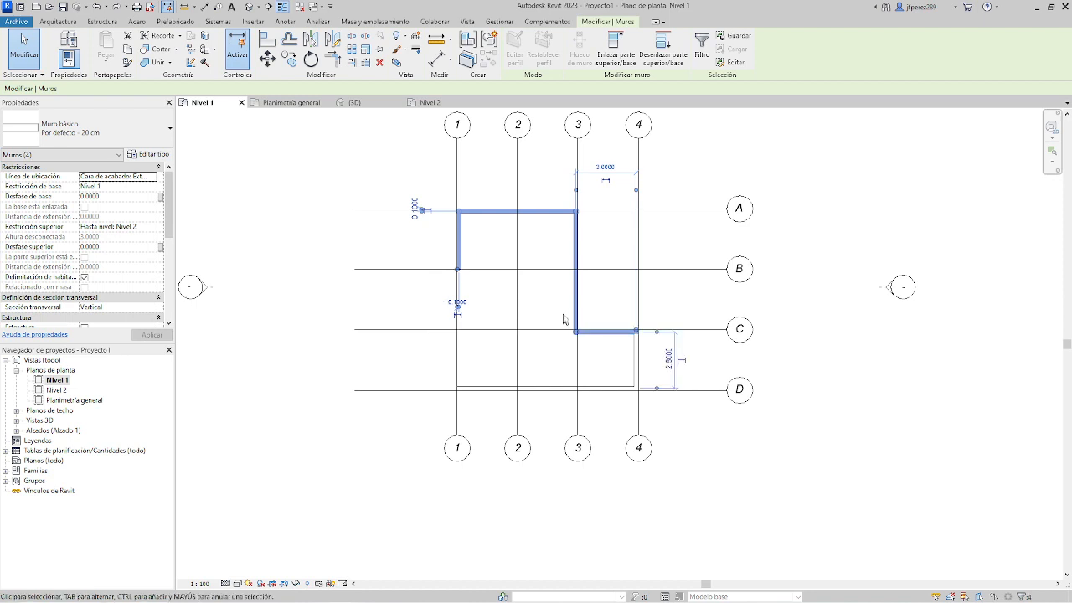
click(576, 299)
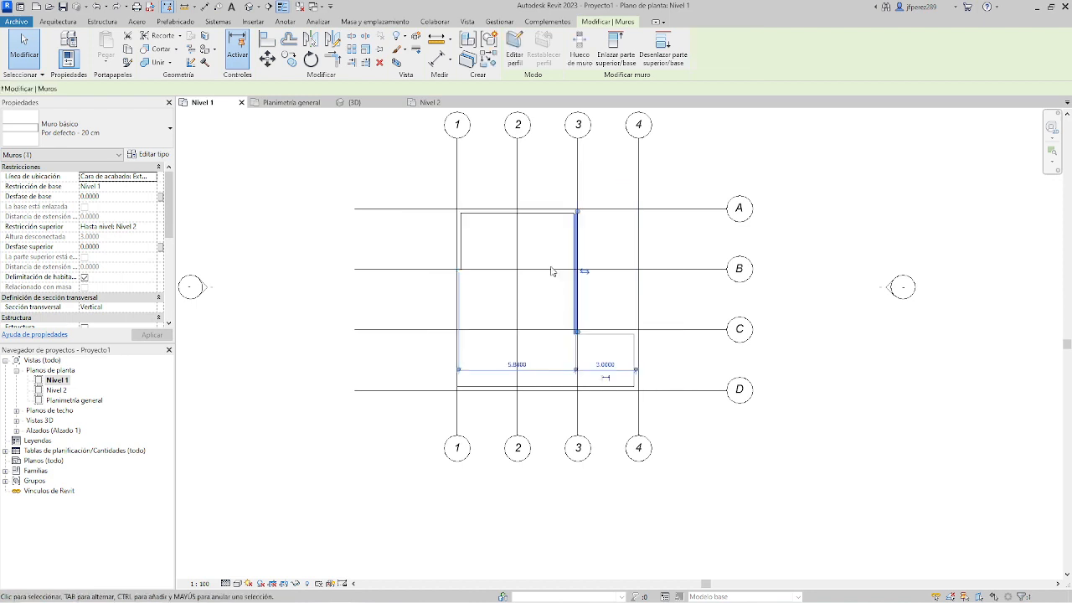
Select the four walls between intersections 1-B and 4-C again, remove the grid 3 wall from the selection, and clear it.
click(461, 250)
ctrl+click(490, 214)
ctrl+click(576, 259)
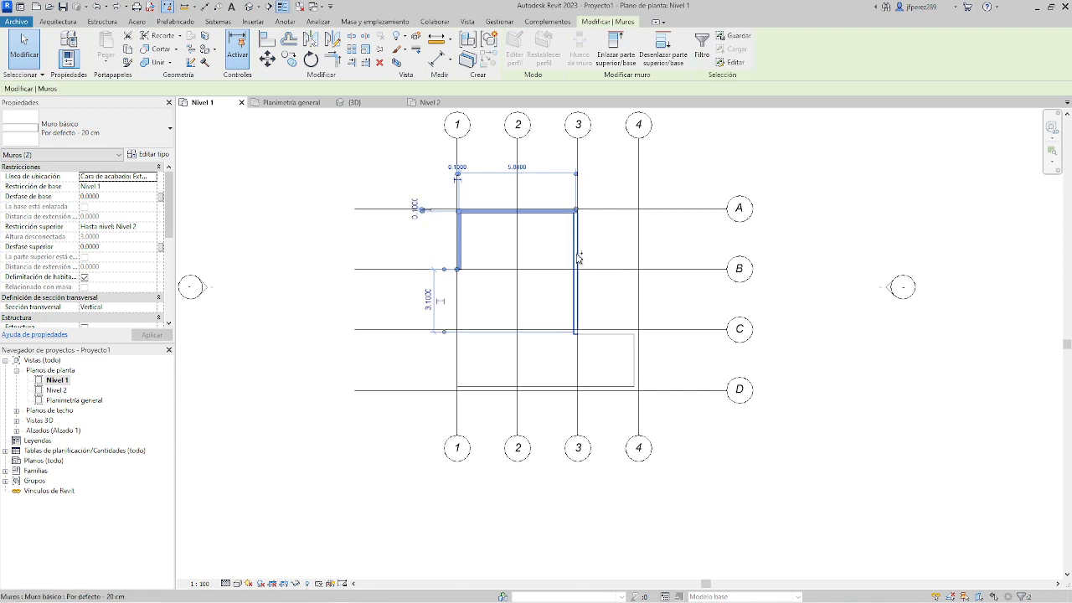
ctrl+click(601, 332)
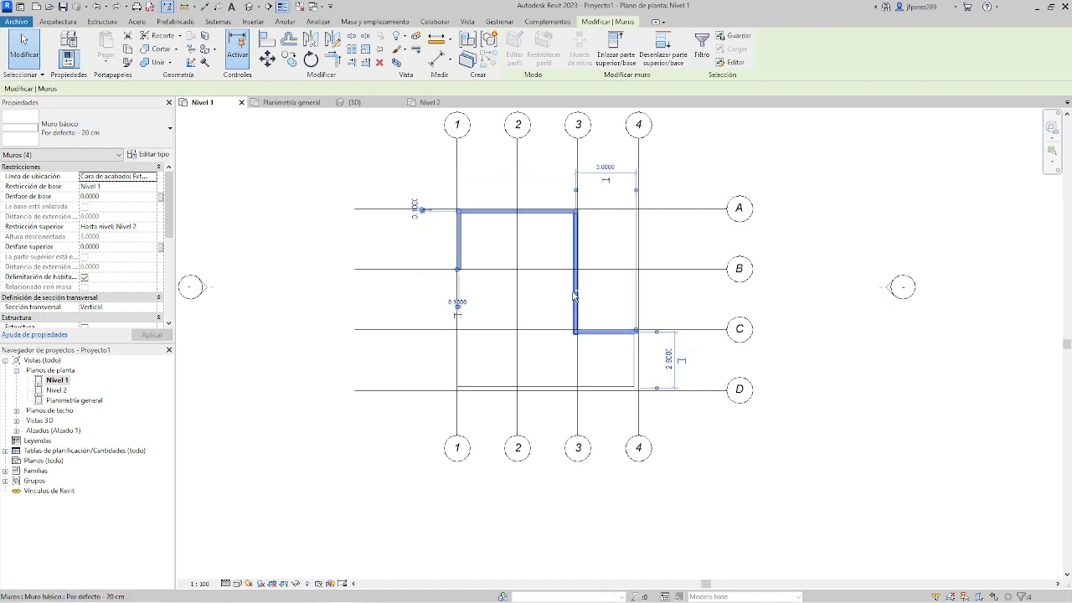
shift+click(576, 305)
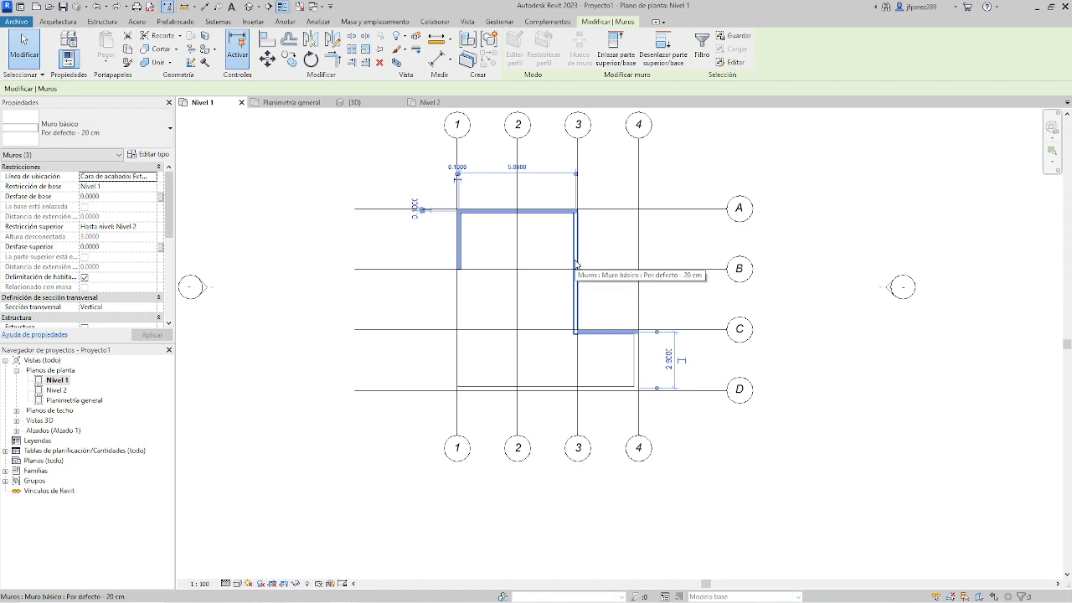
click(360, 178)
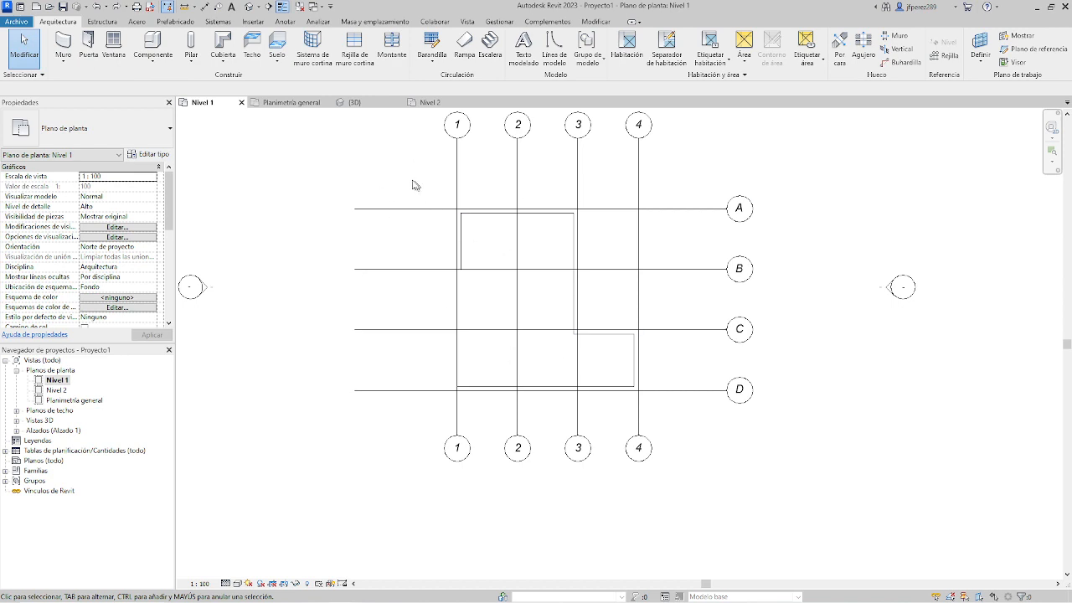
Window-select only the walls fully enclosed between the area outside grid 1 and just past grid 3, and clear the selection.
drag(401, 176, 613, 406)
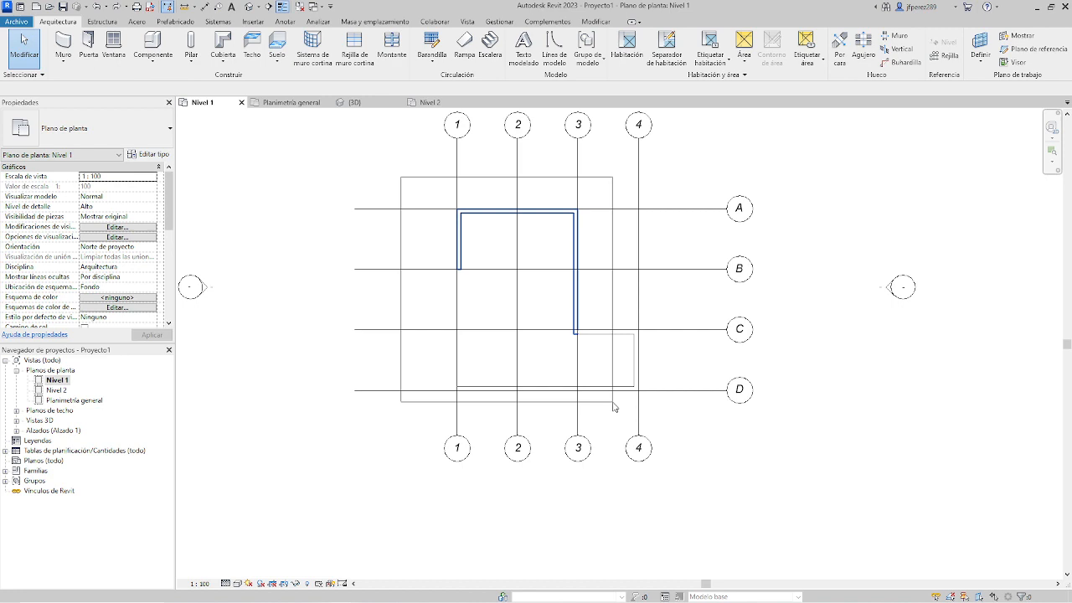
drag(613, 407, 612, 406)
click(414, 164)
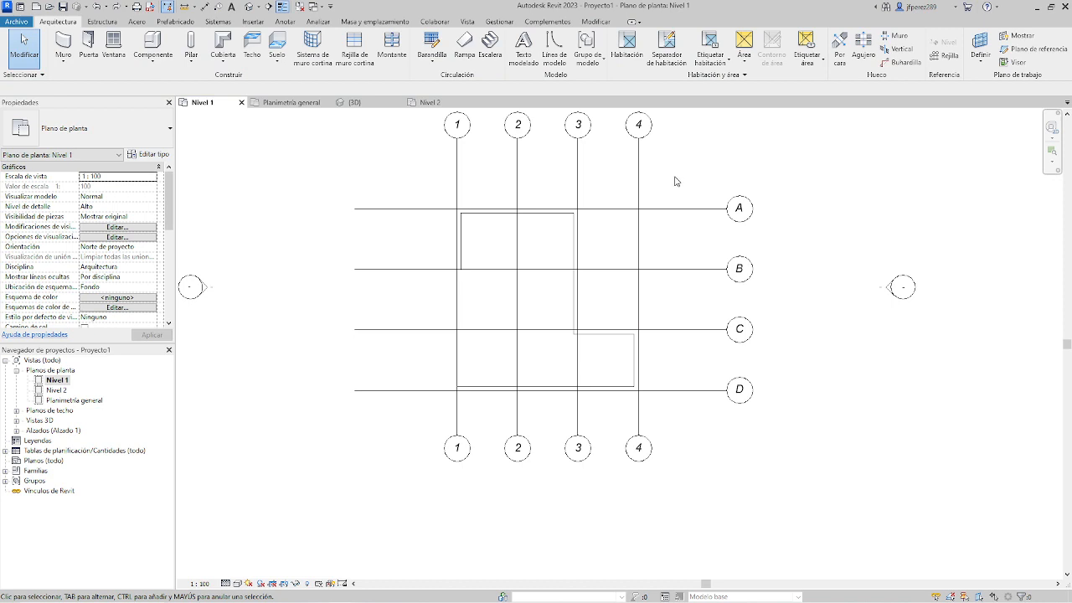
Make a crossing selection from beyond grid 4 to between grids 1 and 2, touching walls and grids, and clear it.
drag(674, 176, 488, 411)
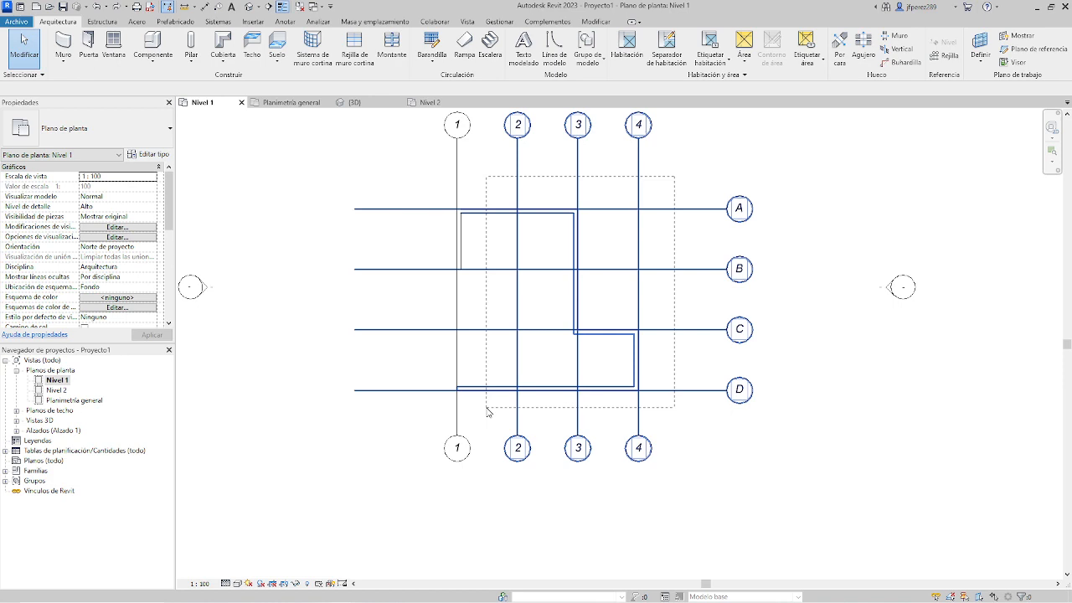
drag(488, 411, 490, 411)
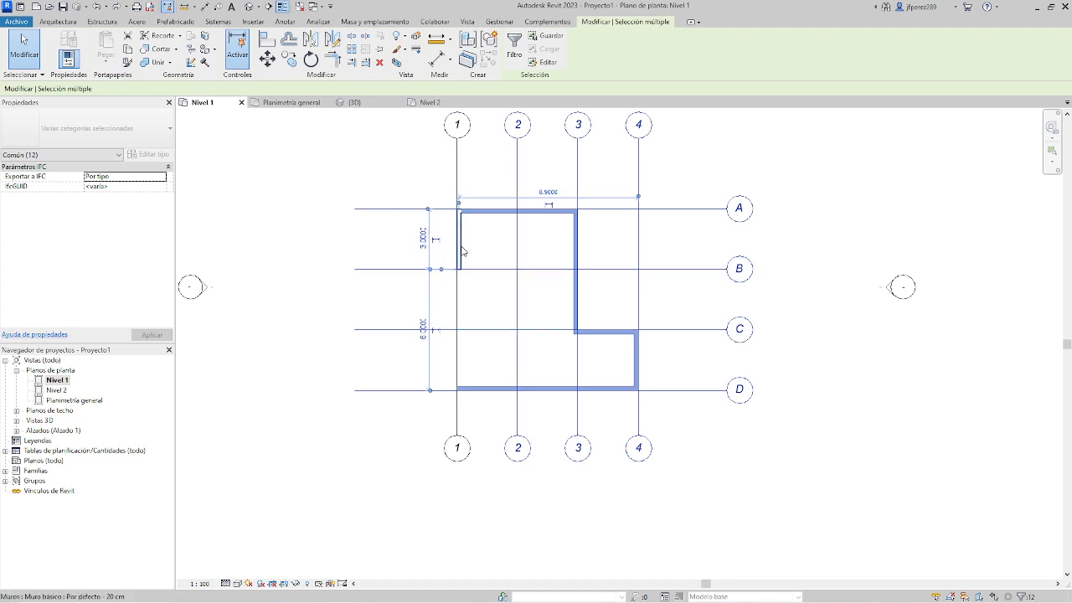
click(395, 154)
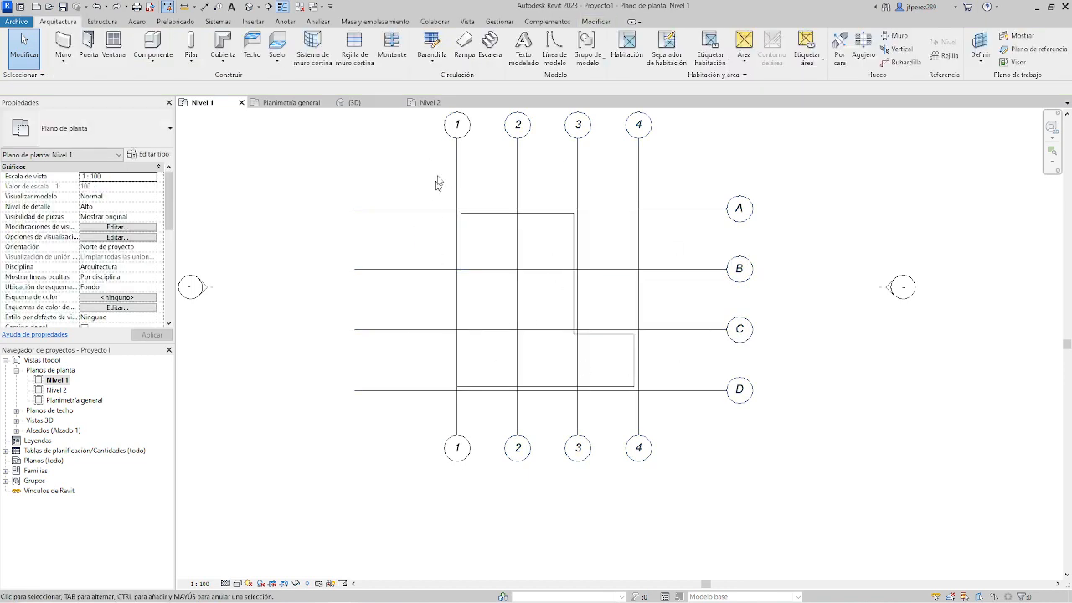
Window-select all six walls without the grids and delete them.
drag(411, 174, 670, 412)
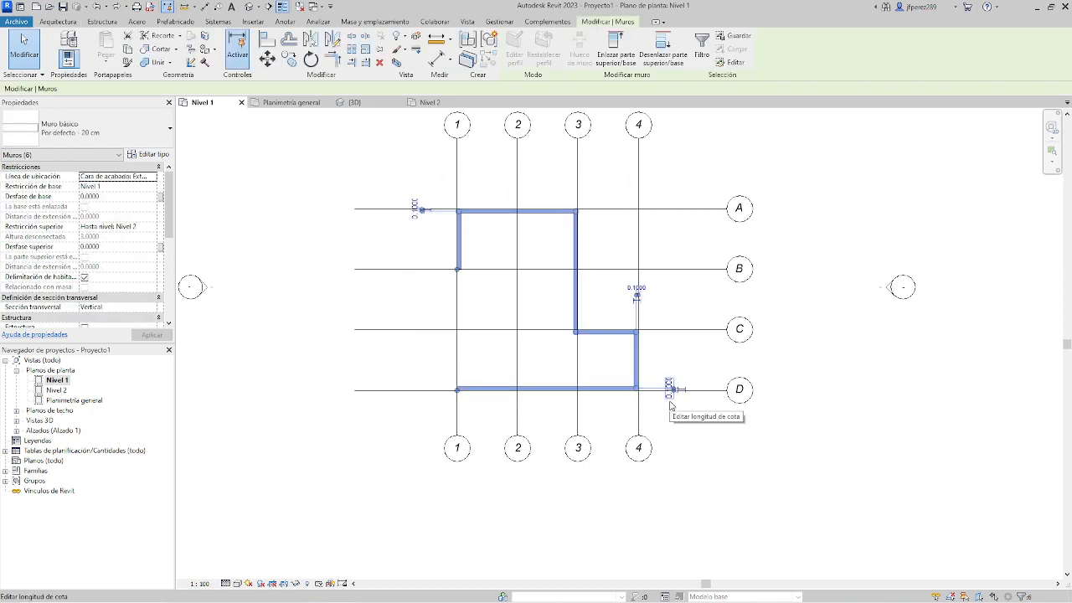
key(Delete)
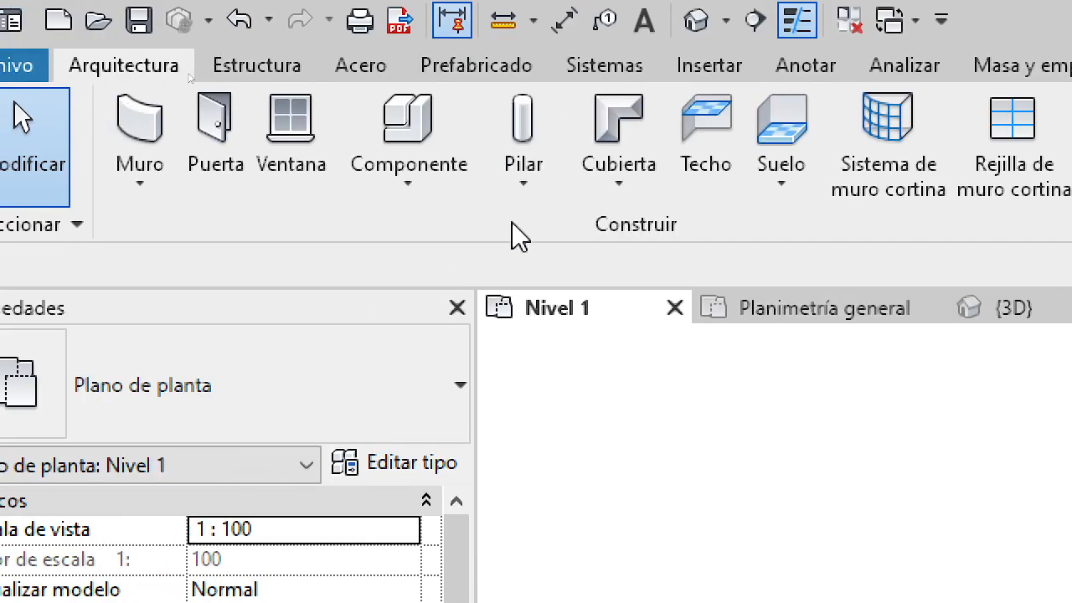
Place a 300 x 300 mm rectangular concrete structural column (Pilar rectangular hormigón) at the intersection of grids 1 and A.
click(544, 192)
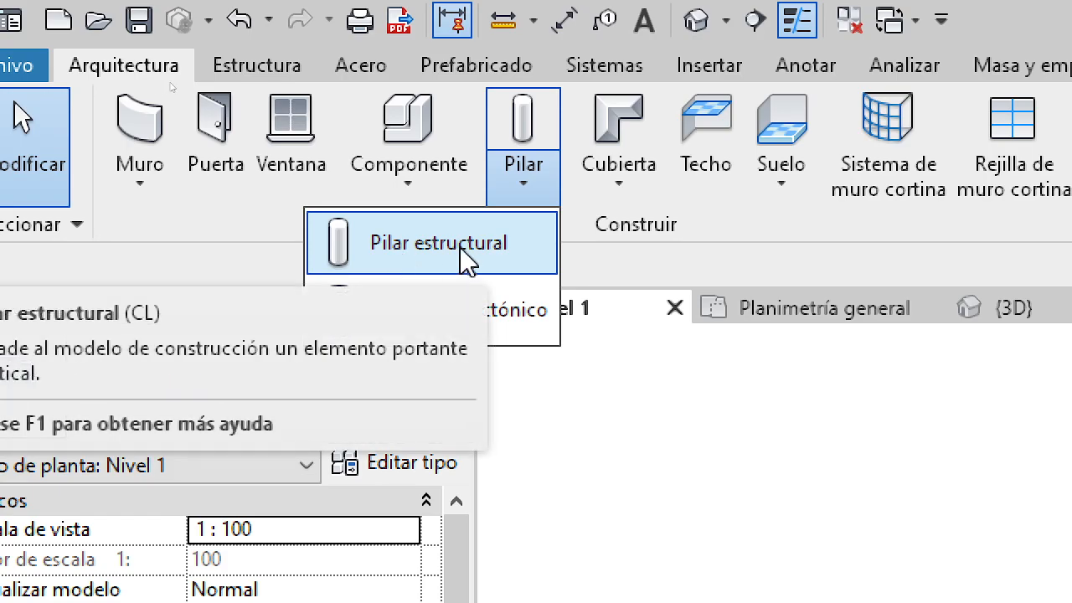
click(408, 260)
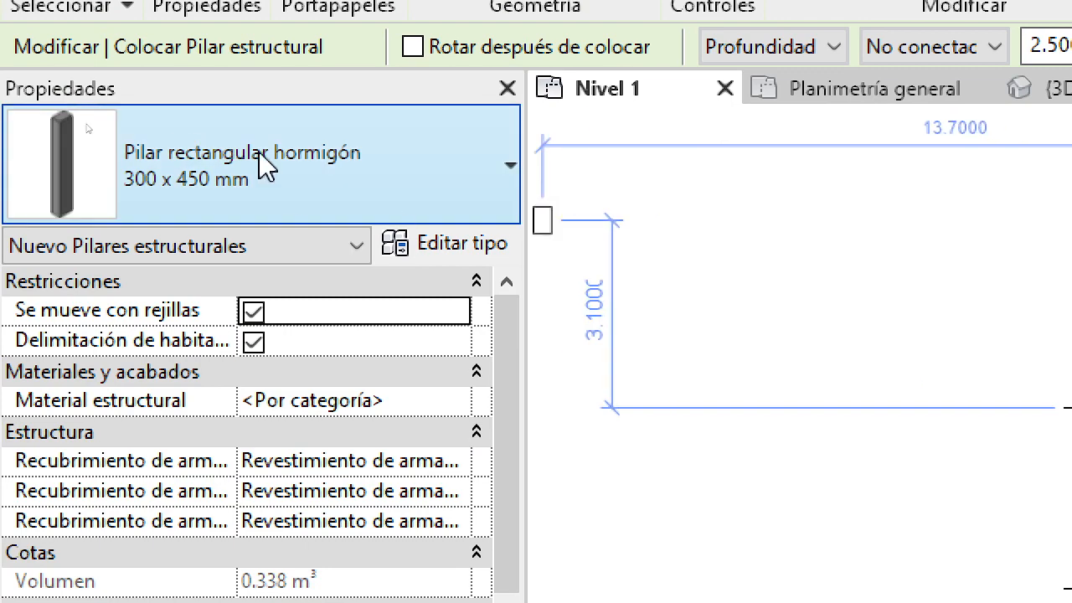
click(447, 182)
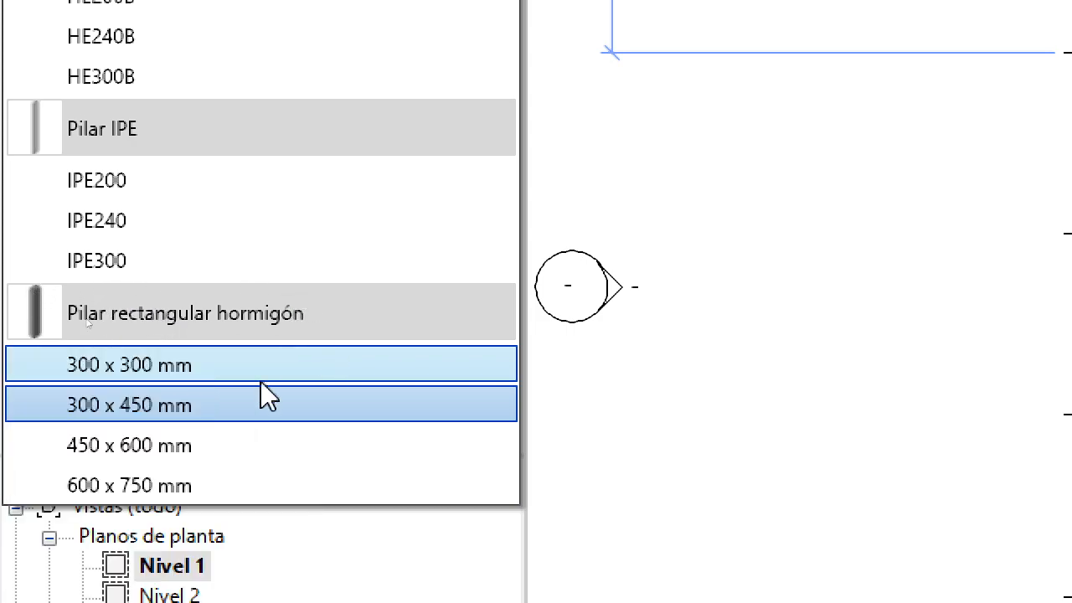
click(114, 369)
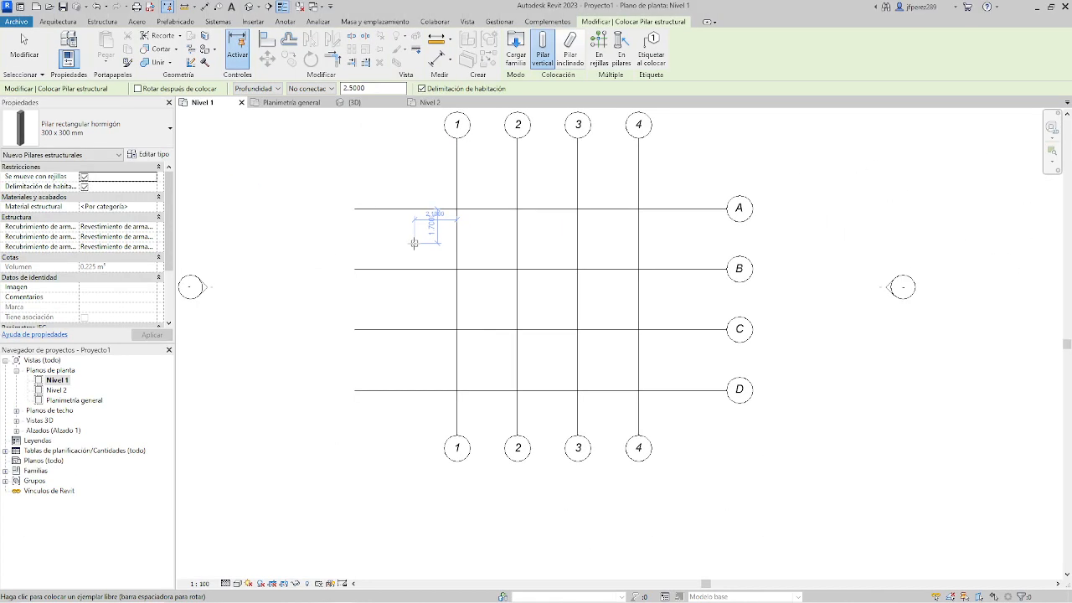
scroll(464, 198, up, 5)
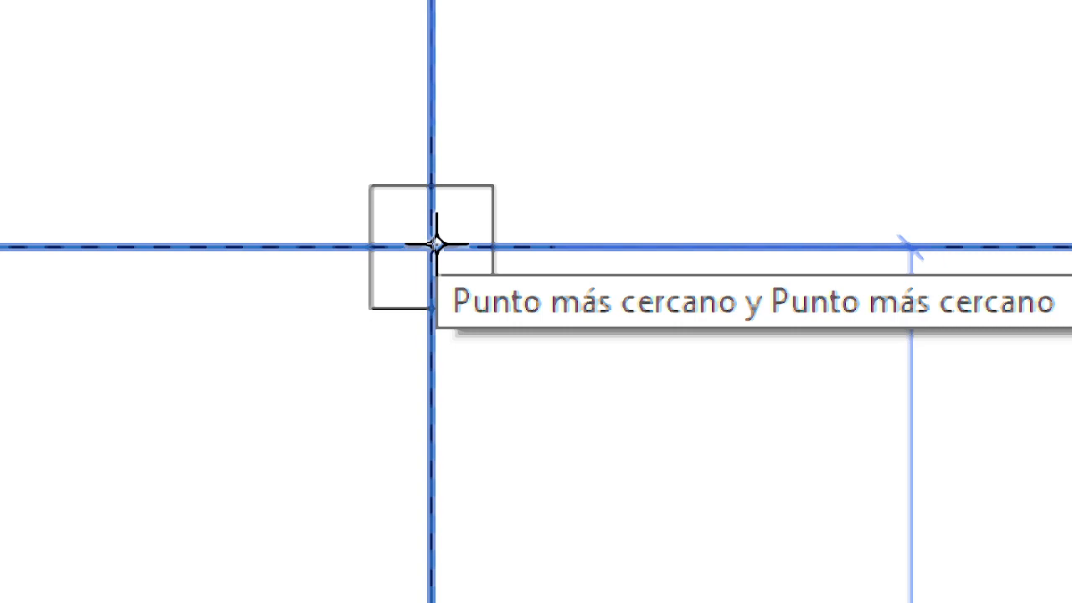
click(435, 244)
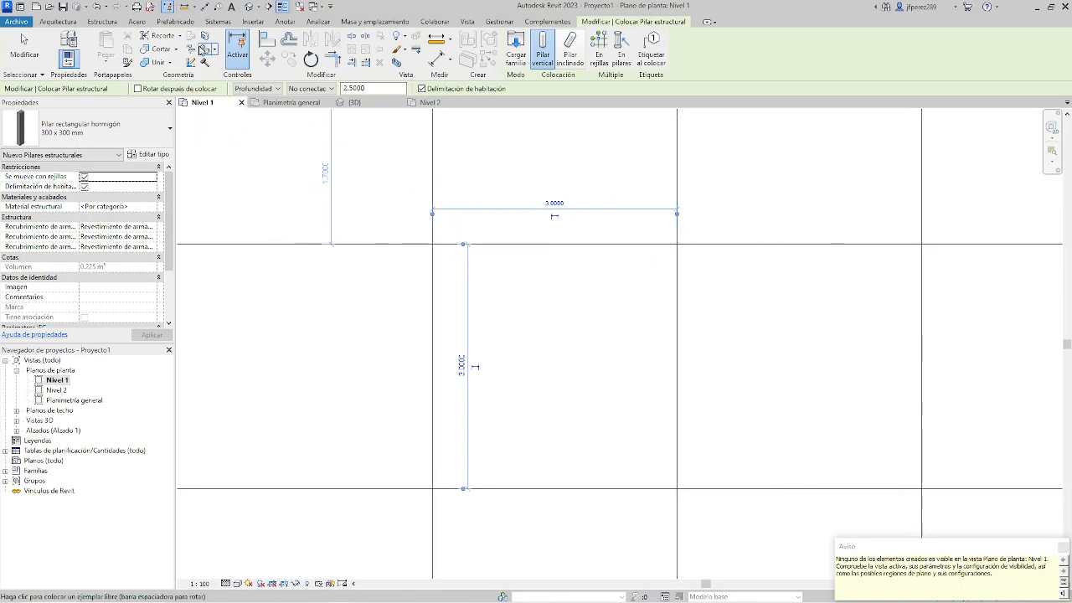
Open the 3D view, end the column placement and select the new column.
click(248, 7)
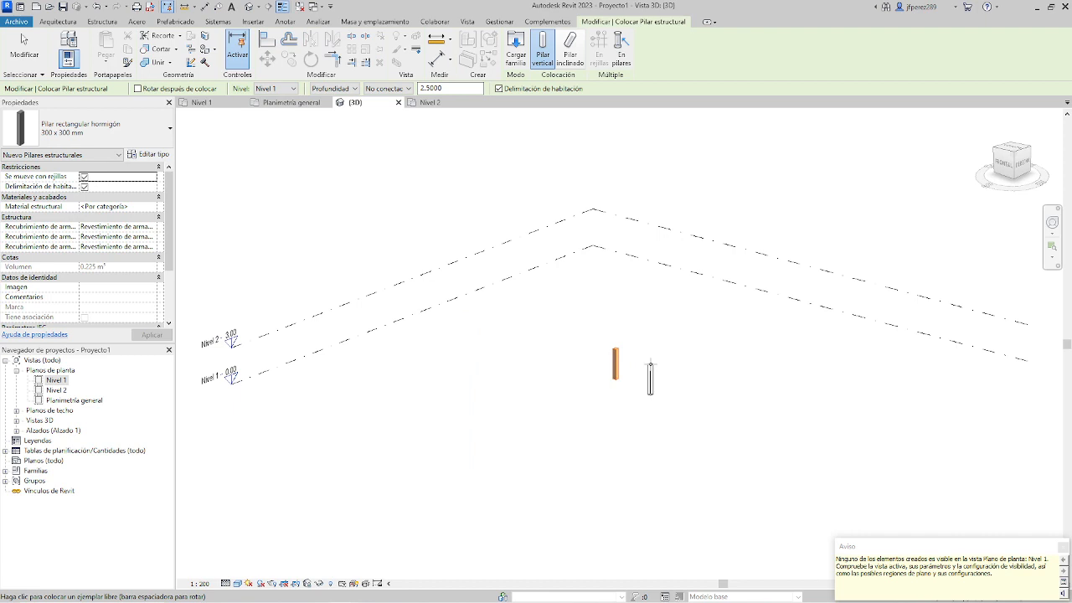
key(Escape)
key(Escape)
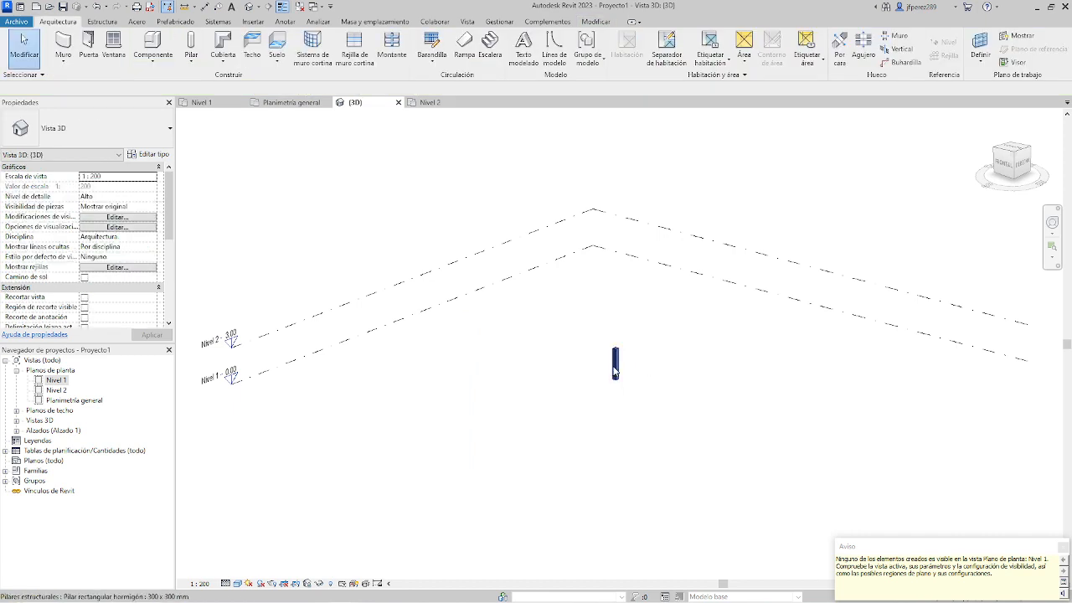
click(618, 373)
scroll(617, 373, up, 2)
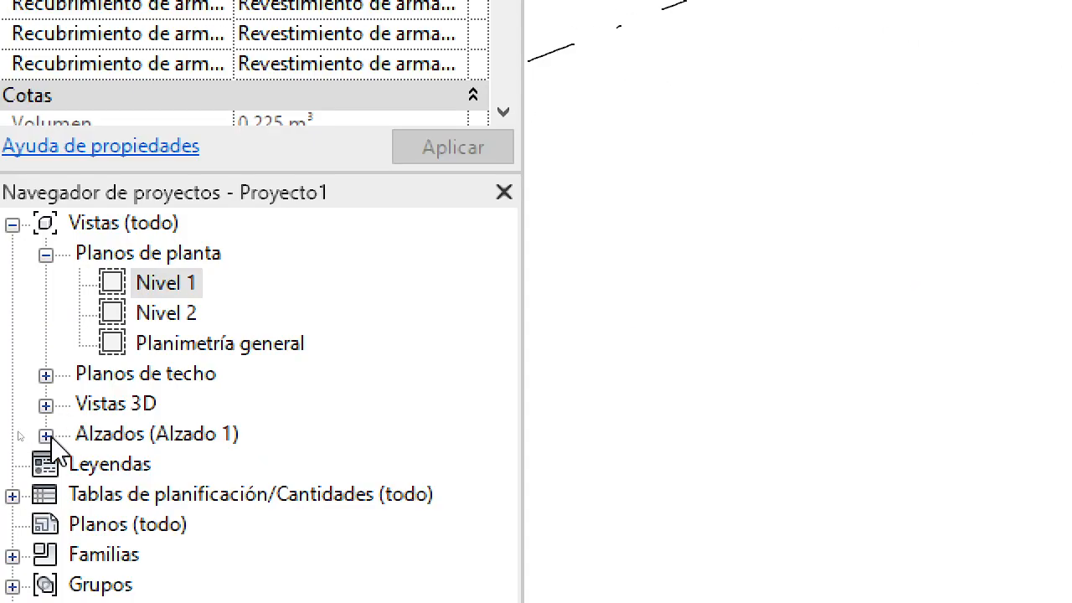
Open the Sur elevation and set the selected column's top level (Nivel superior) to Nivel 2.
click(46, 434)
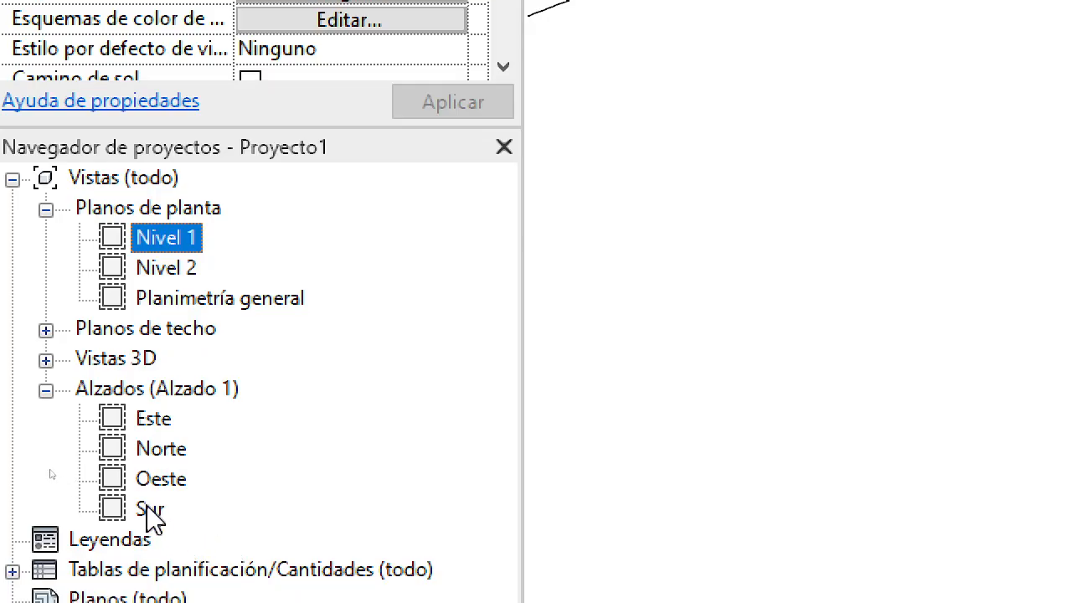
double_click(151, 508)
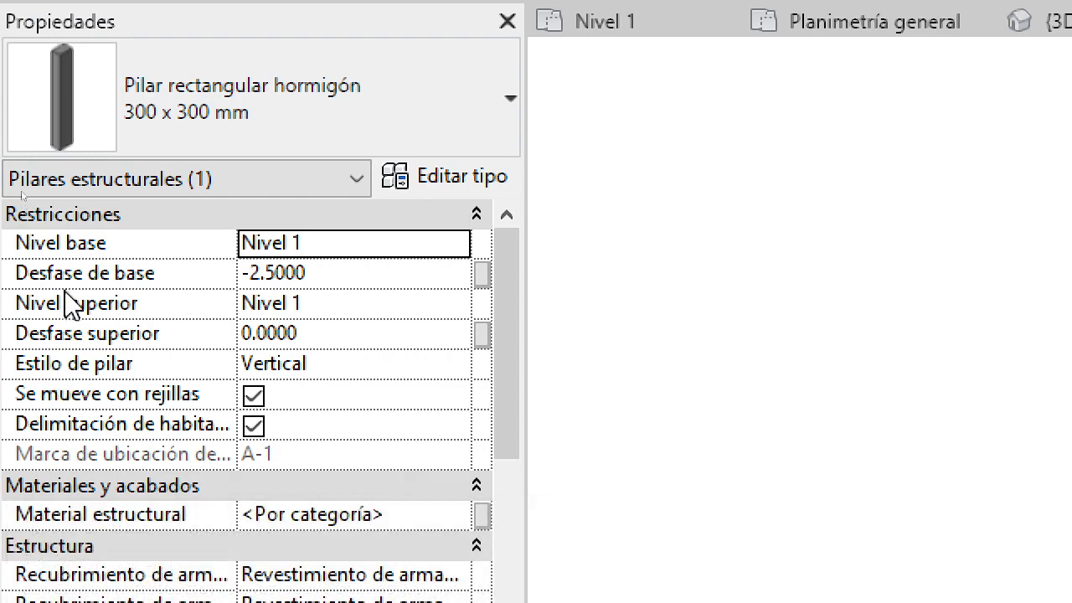
click(407, 301)
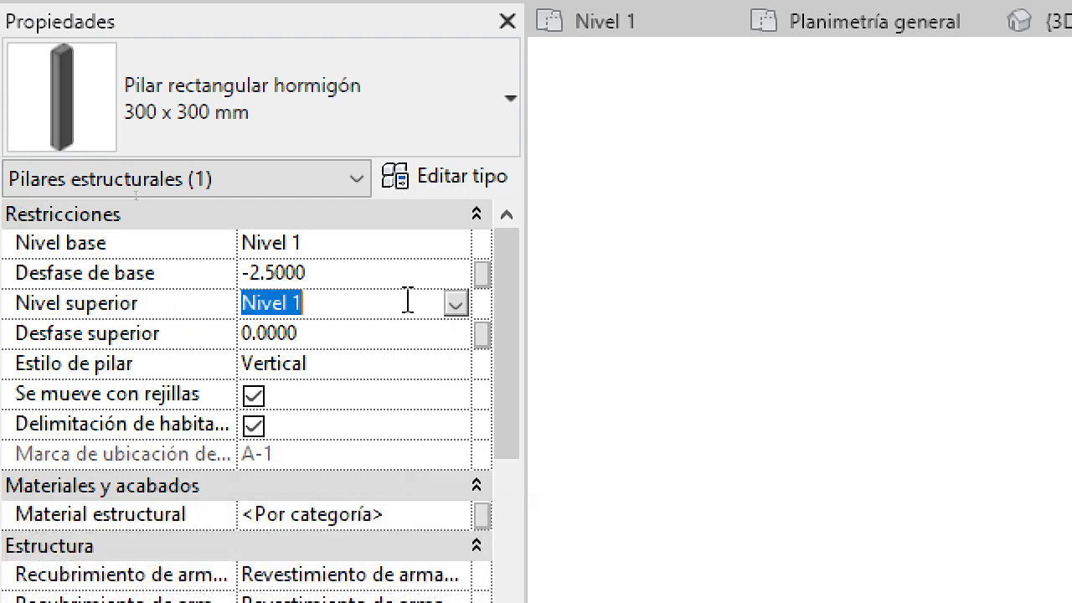
click(456, 305)
click(266, 362)
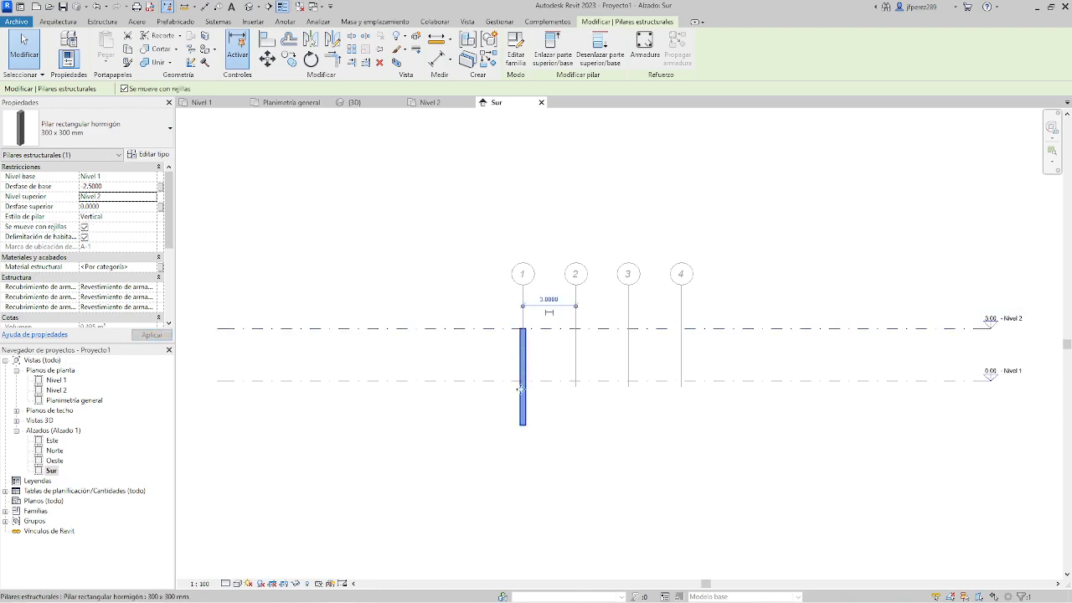
scroll(460, 339, up, 3)
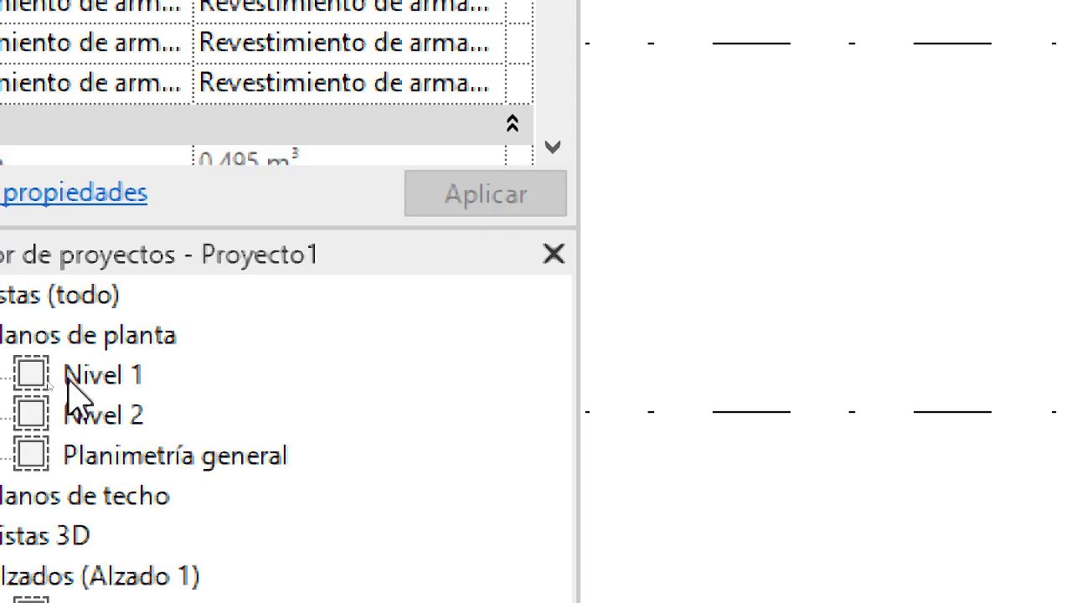
Return to the Nivel 1 floor plan and select the column at grid intersection 1-A.
double_click(52, 380)
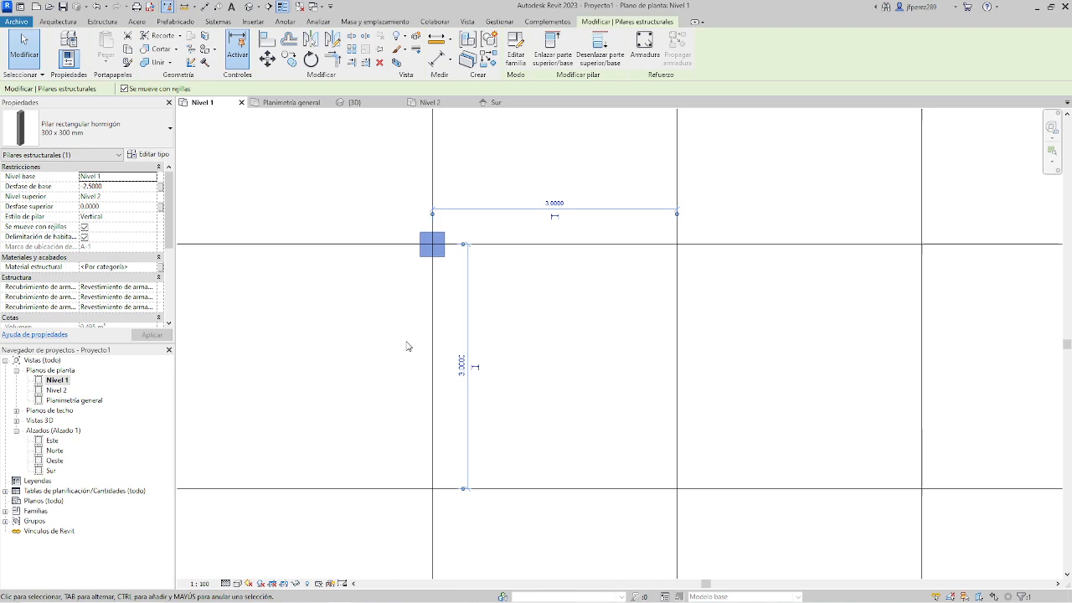
scroll(456, 244, up, 3)
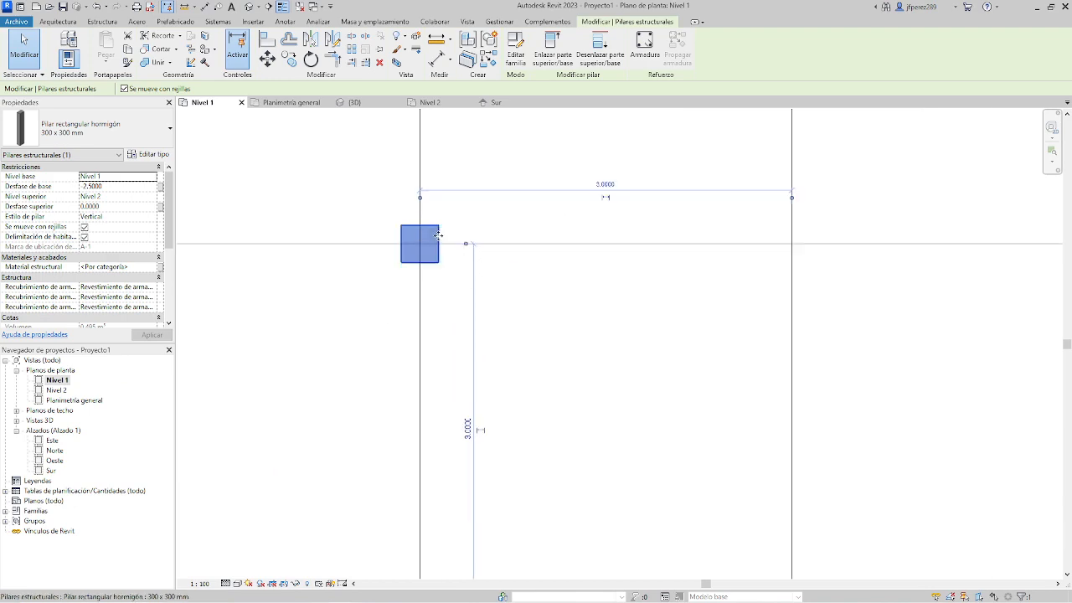
click(536, 348)
click(429, 271)
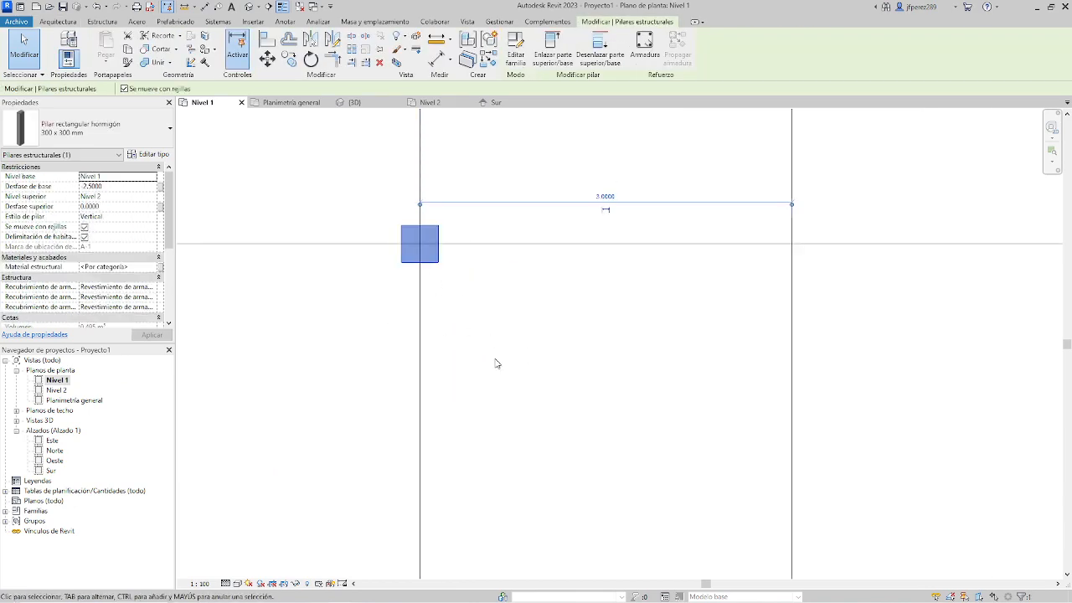
scroll(494, 363, down, 10)
scroll(494, 363, up, 4)
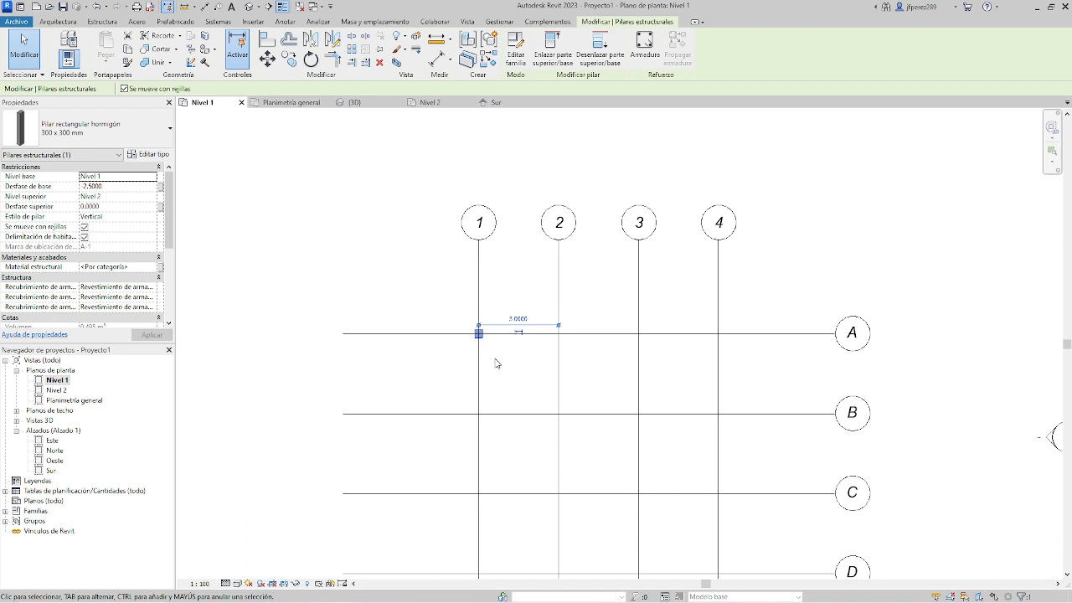
Try moving grid A to about 4.90 m from grid B and grid 1 to about 7.20 m from grid 2, and undo both moves.
click(789, 334)
drag(790, 335, 778, 283)
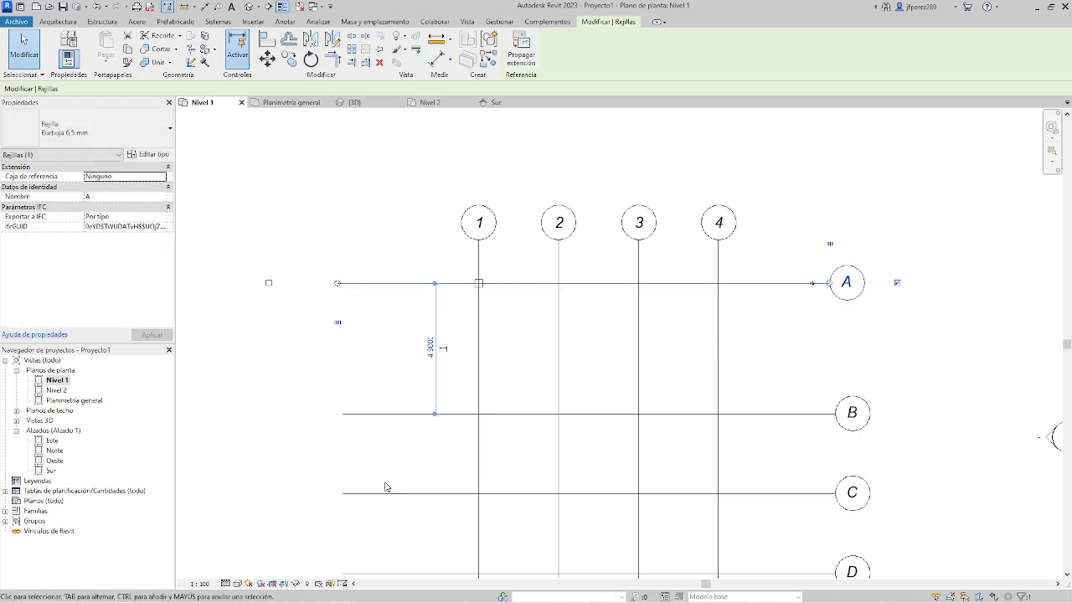
click(478, 392)
ctrl+drag(478, 391, 365, 387)
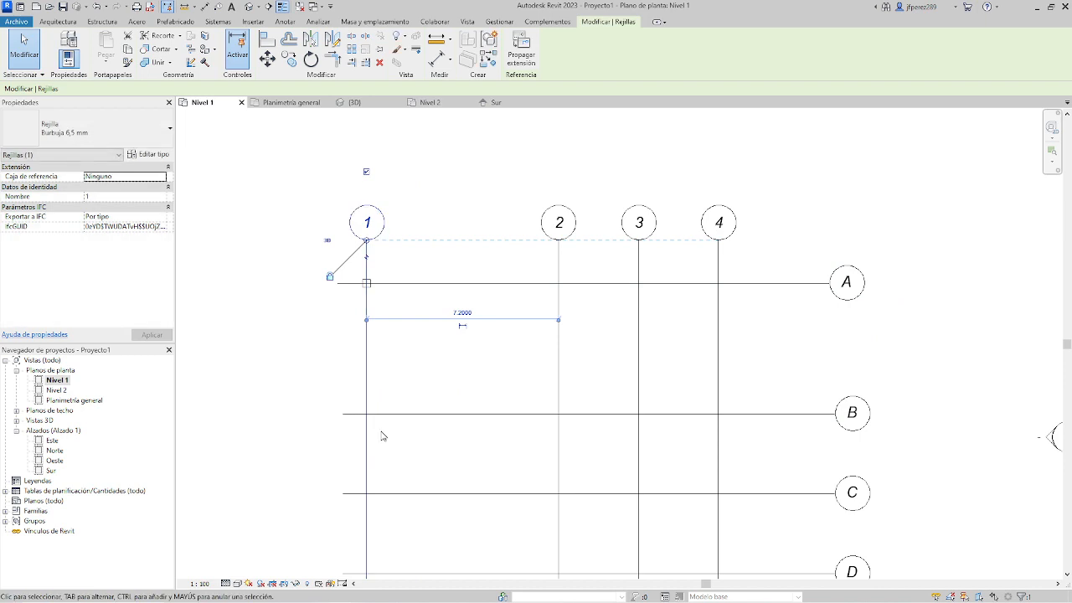
key(ctrl+z)
key(ctrl+z)
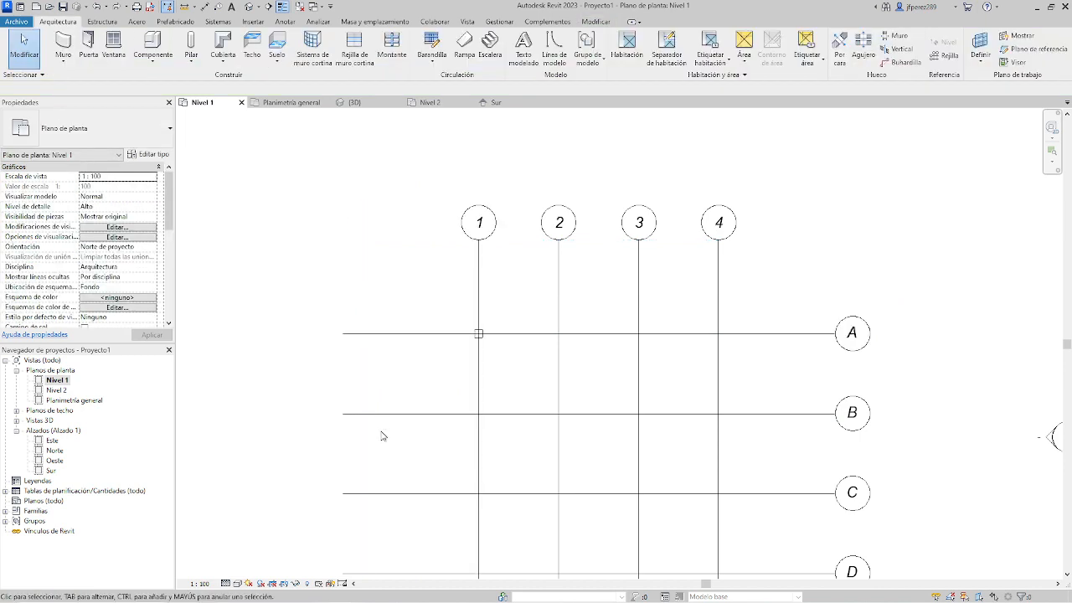
Place a vertical 300 x 300 mm structural column on grid A, about 0.20 m from grid 2 on the side of grid 1.
click(193, 43)
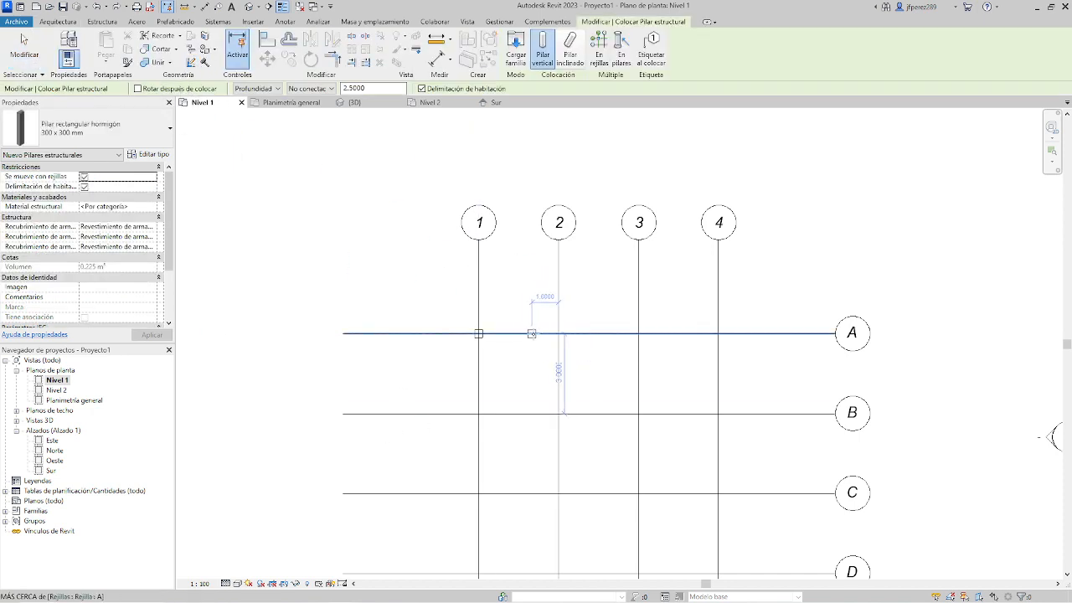
scroll(531, 333, up, 1)
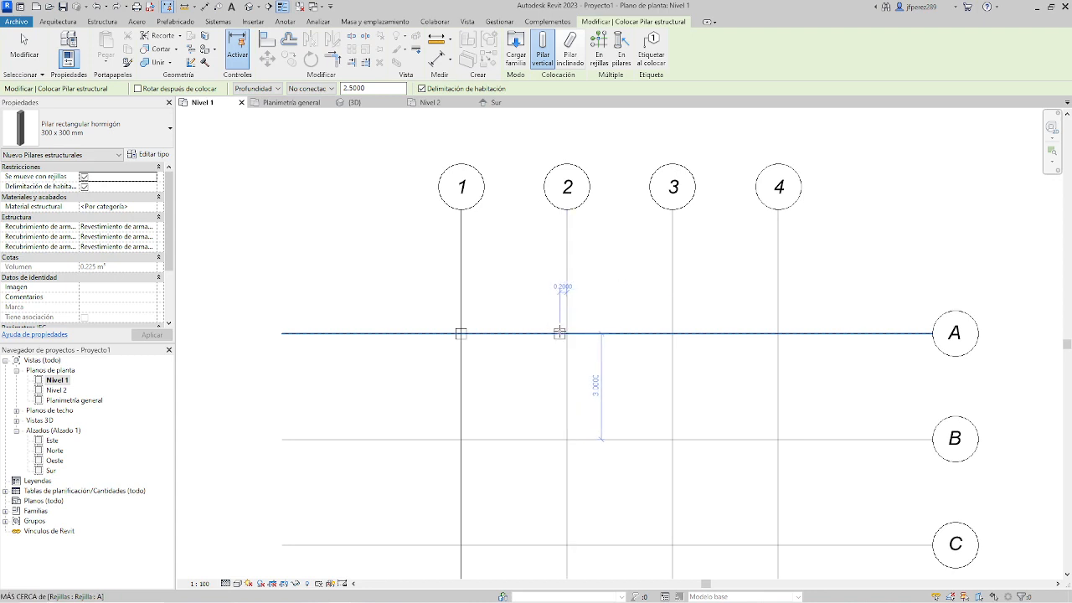
click(559, 334)
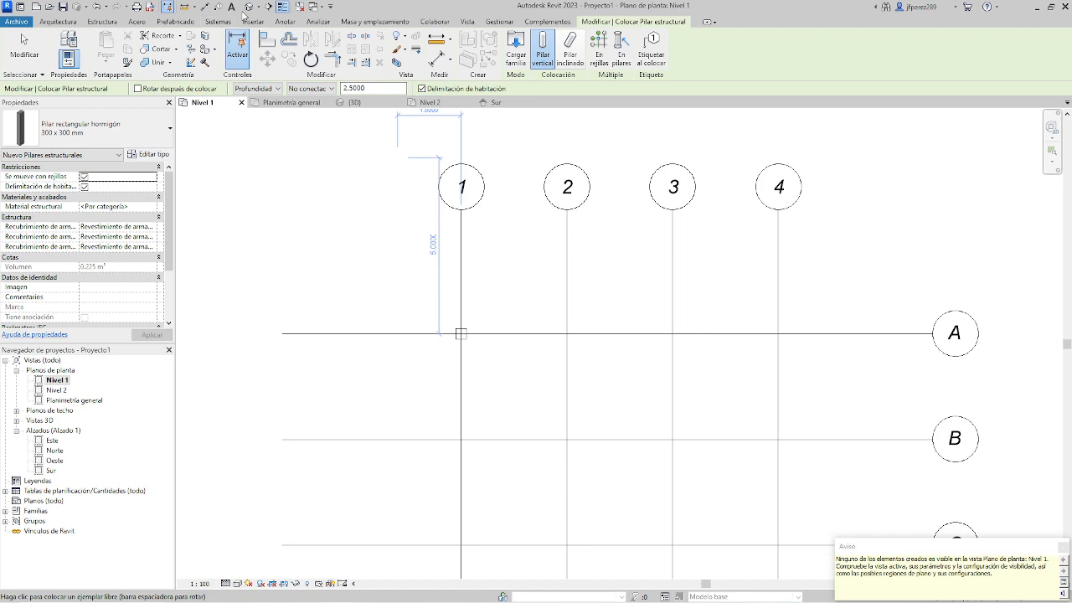
End the placement in the 3D view and set the shorter column's top level (Nivel superior) to Nivel 2.
click(248, 8)
click(23, 50)
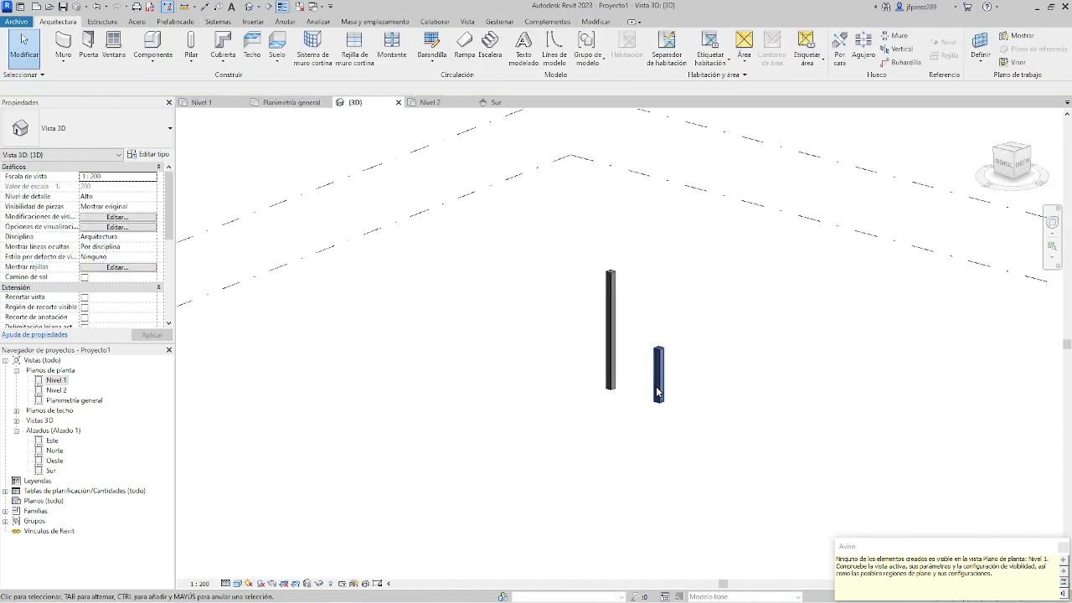
click(666, 389)
click(123, 198)
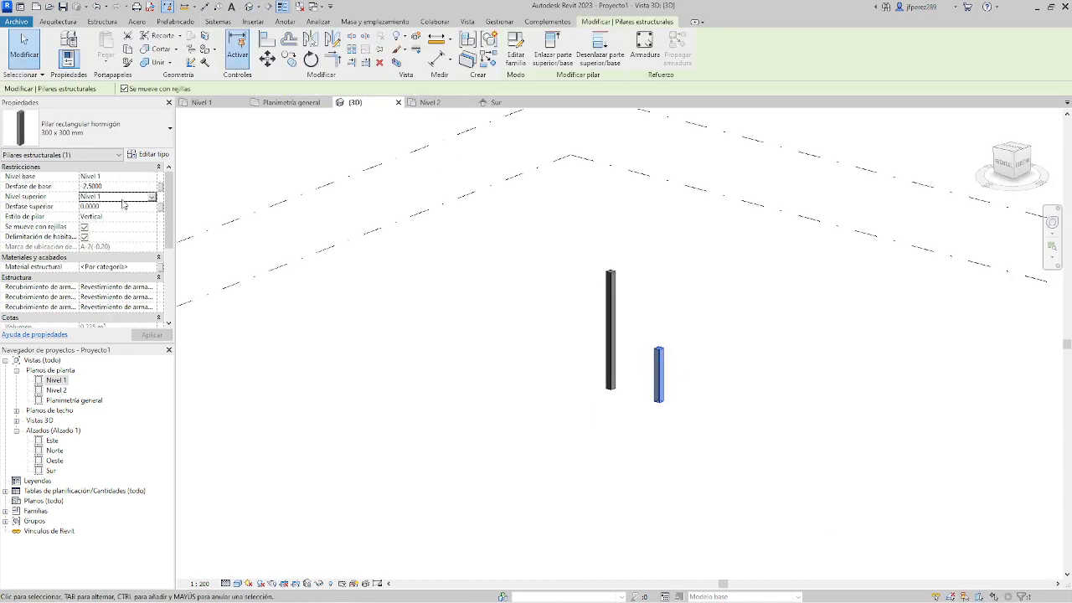
click(151, 197)
click(114, 215)
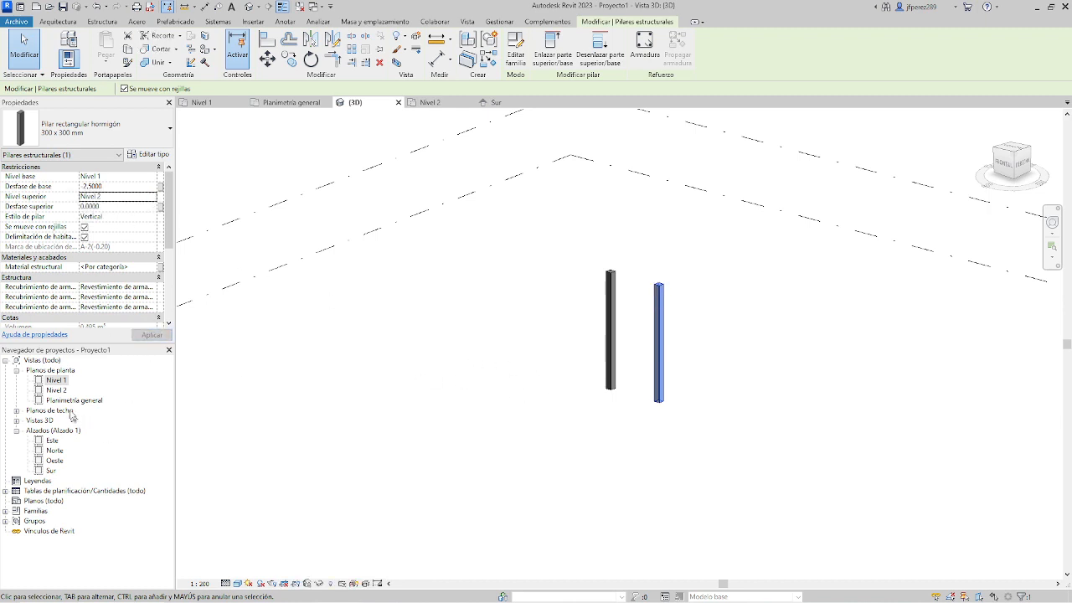
In the Nivel 1 plan, try moving grid A to about 4.50 m from grid B and grid 2 towards grid 3, and undo both moves.
double_click(57, 380)
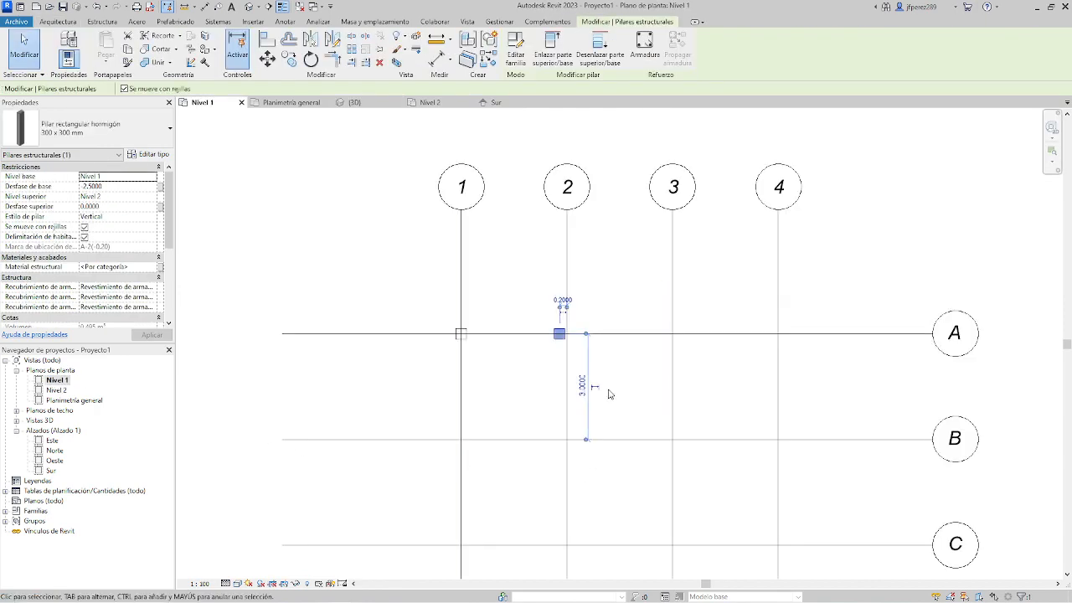
click(634, 371)
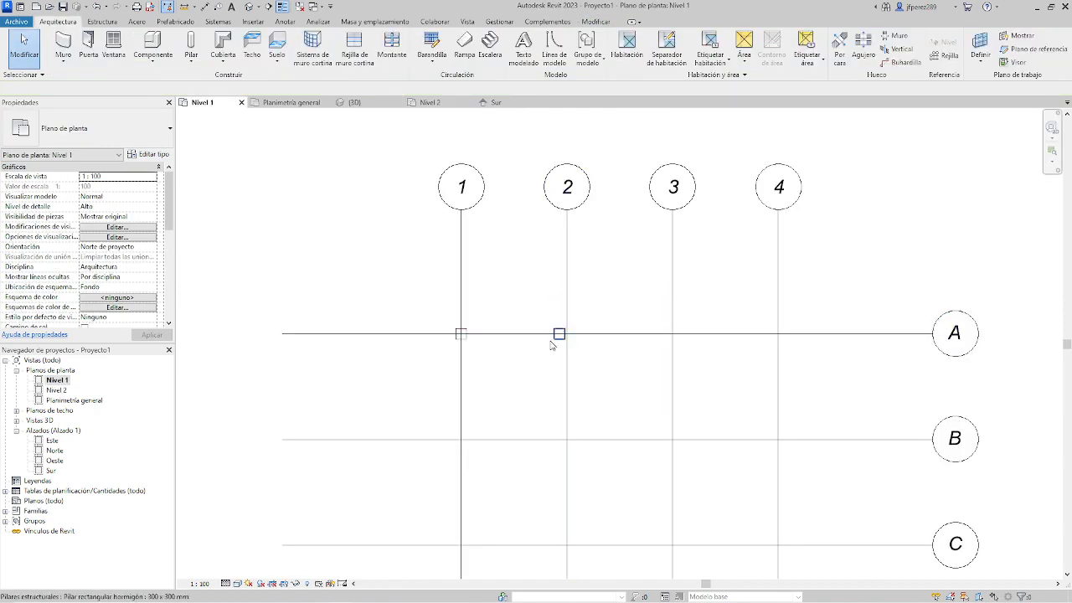
drag(832, 337, 831, 280)
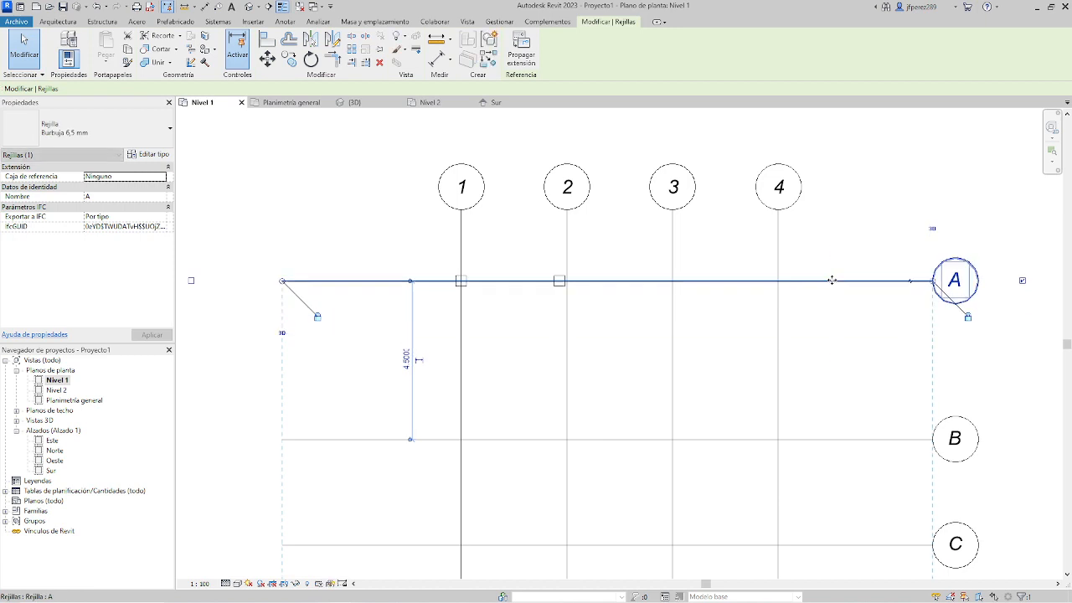
click(834, 362)
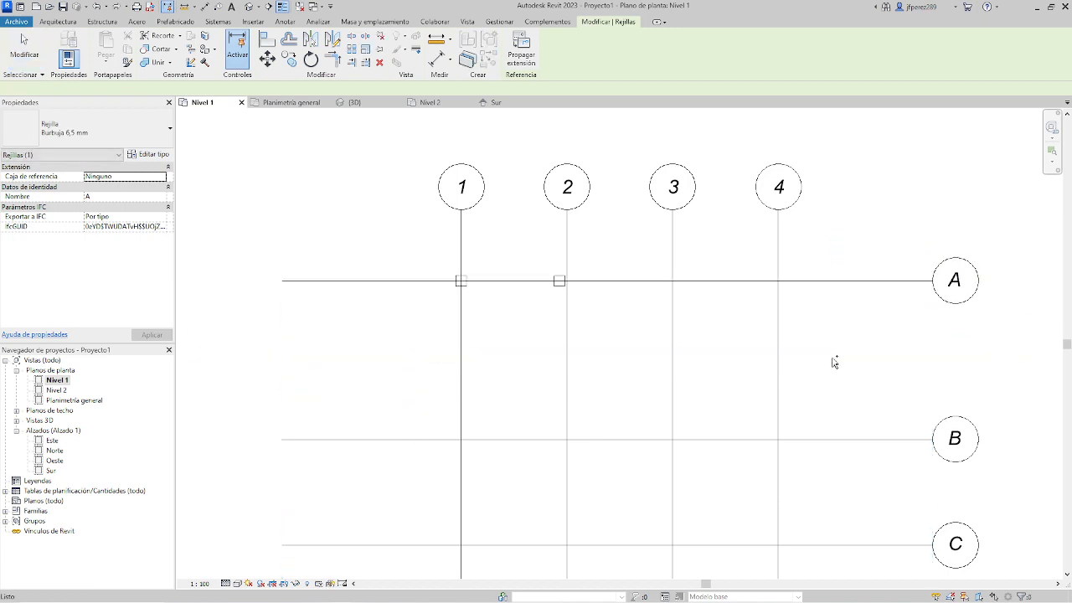
key(ctrl+z)
drag(568, 306, 522, 307)
key(ctrl+z)
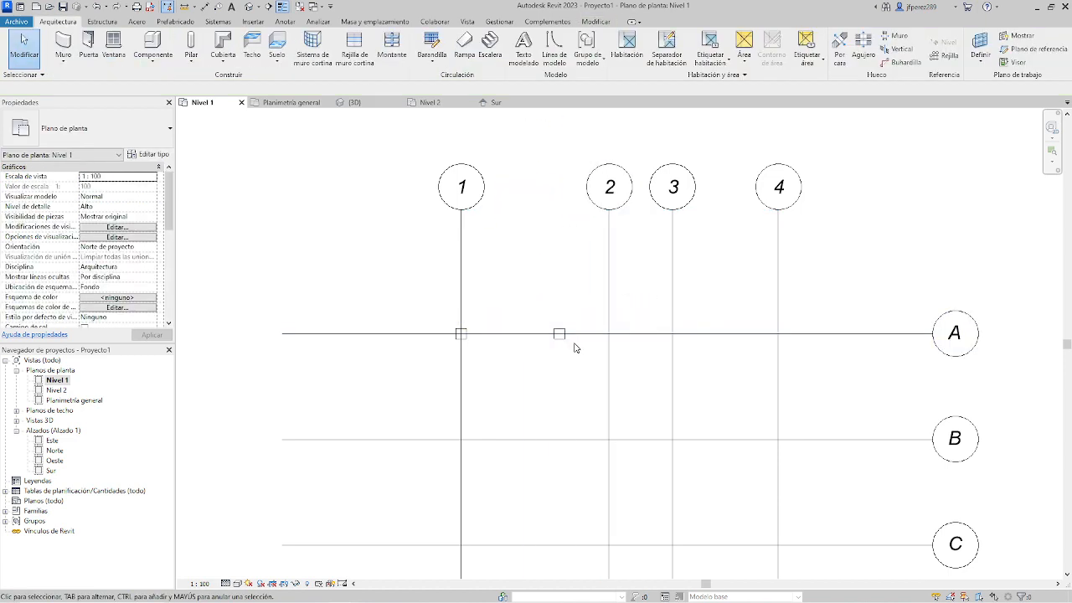
key(ctrl+z)
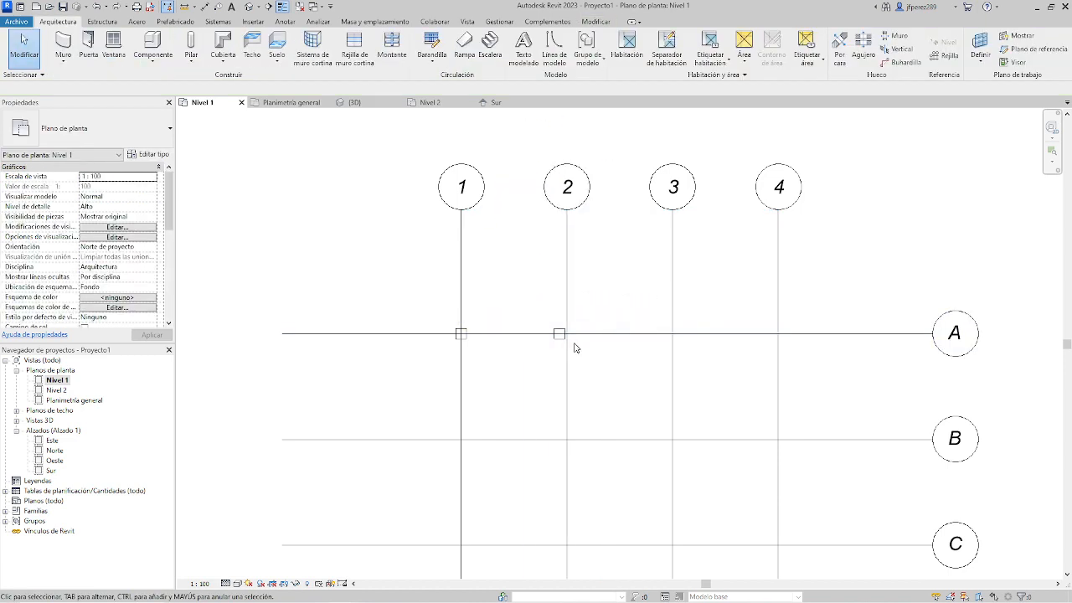
Select both columns on grid A and delete them.
drag(443, 308, 631, 362)
click(631, 362)
scroll(632, 362, down, 2)
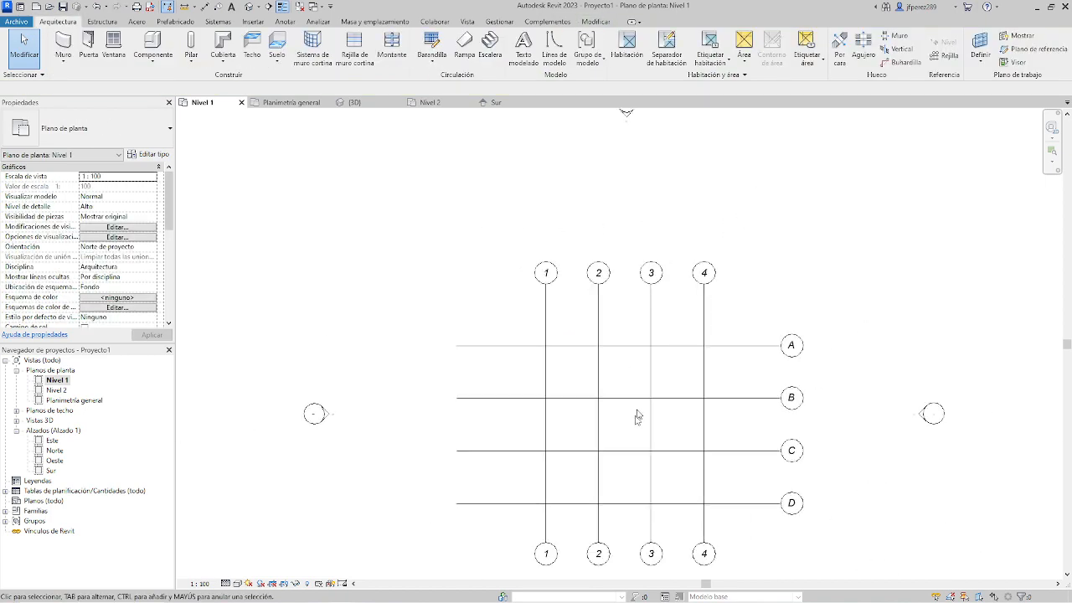
middle_drag(689, 390, 525, 318)
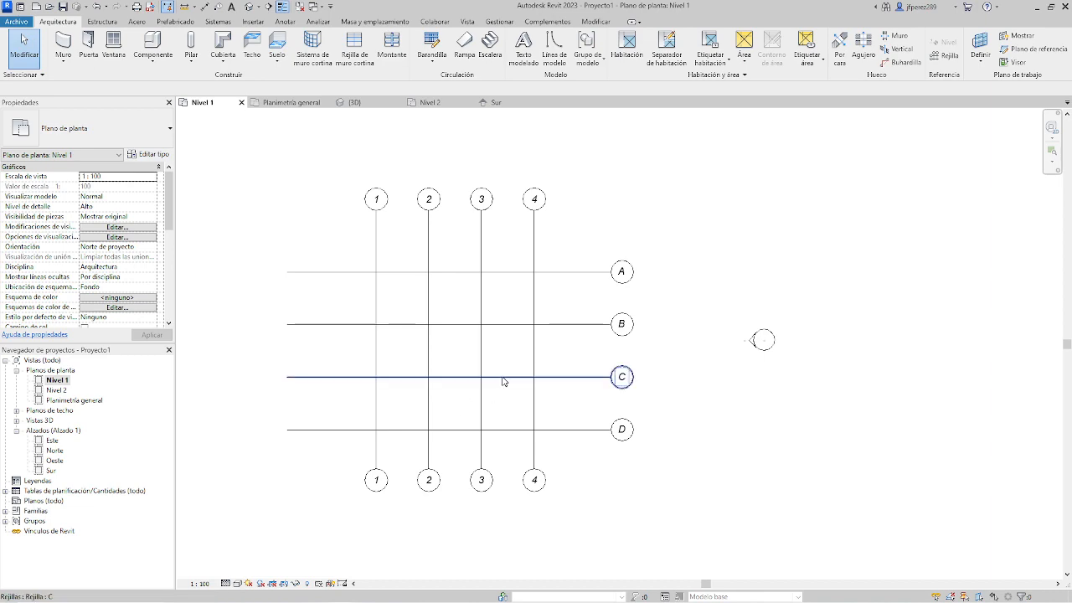
key(alt+Tab)
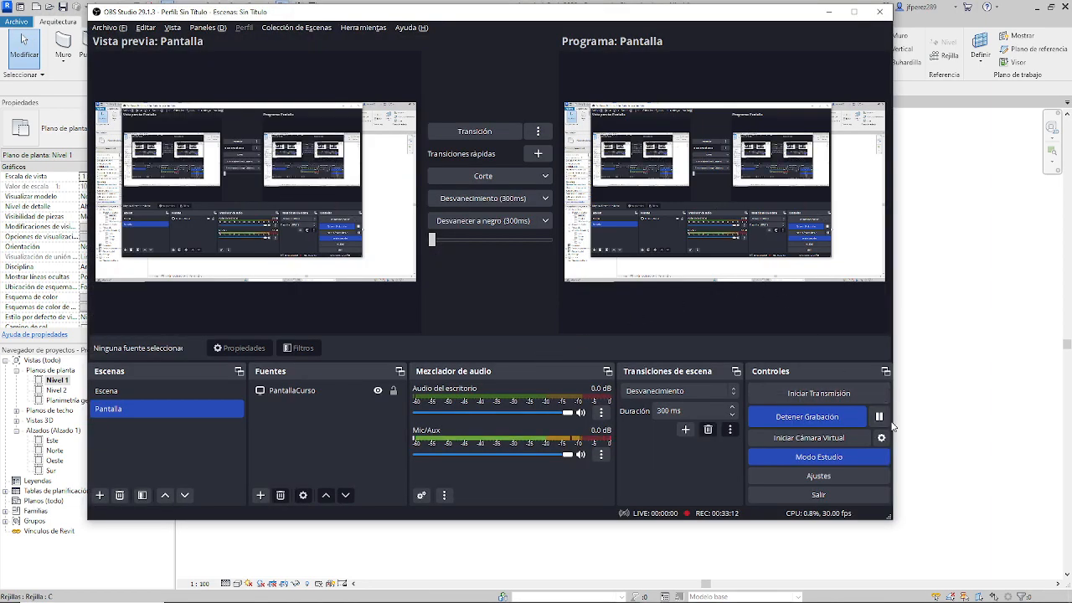
key(alt+Tab)
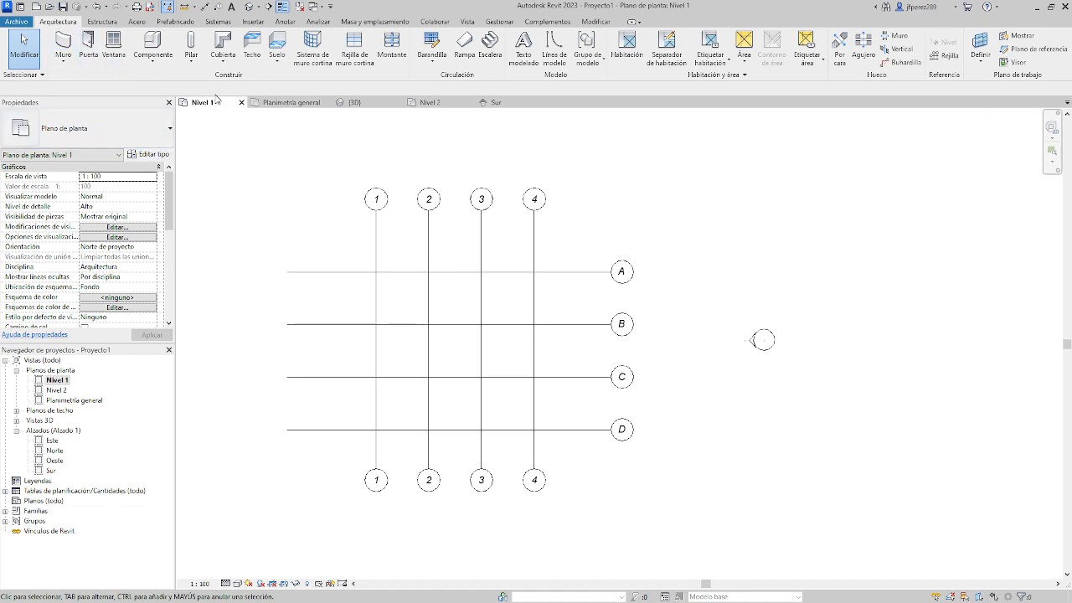
Place 300 x 300 mm structural columns at all intersections of grids 1–4 and A–D, dismissing the save reminder and the warning.
click(192, 67)
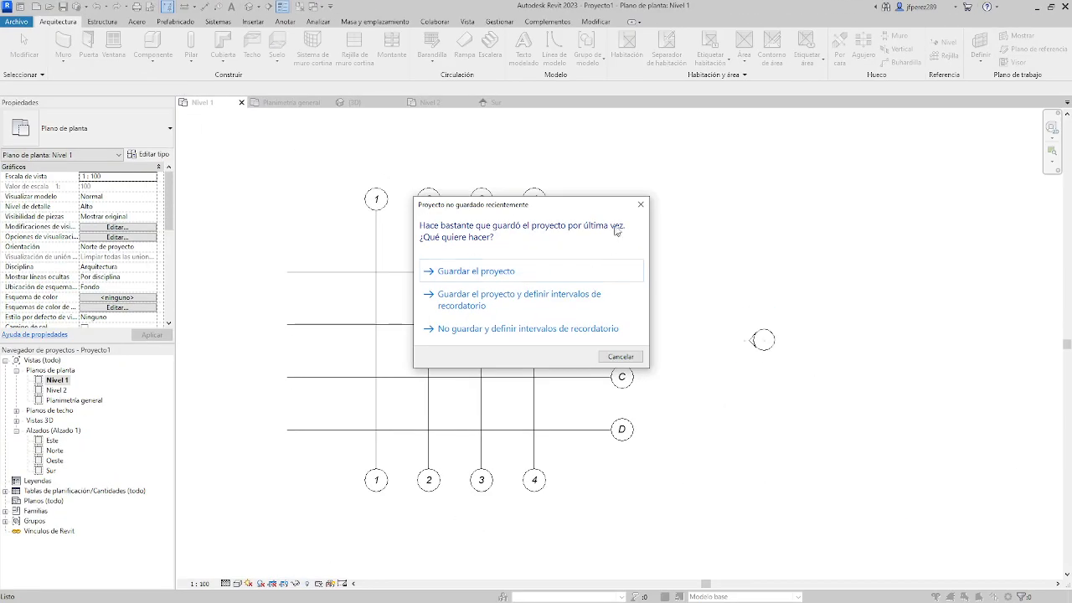
click(641, 205)
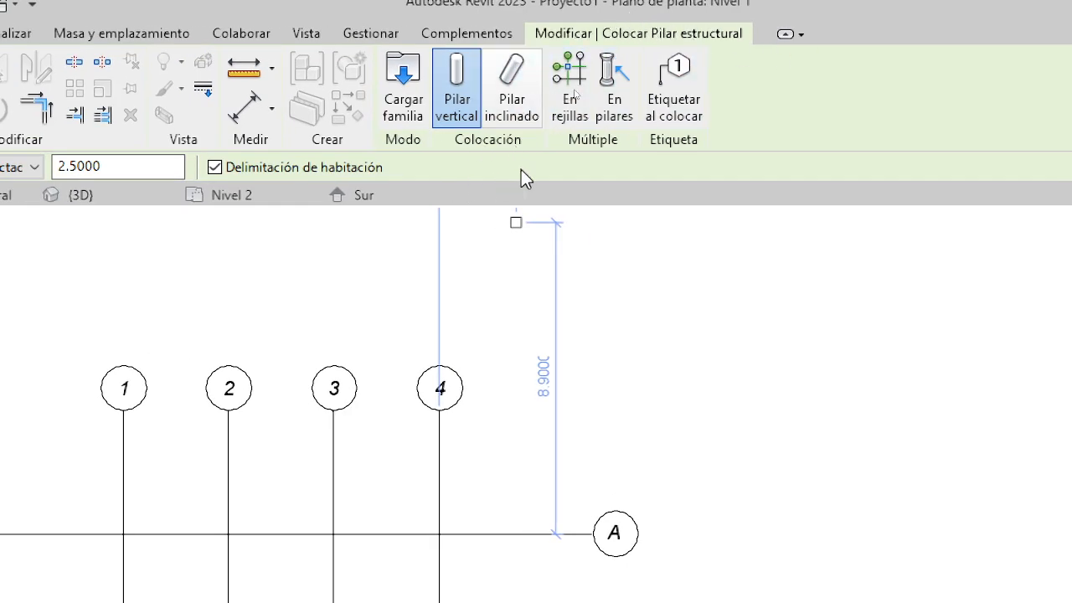
click(575, 92)
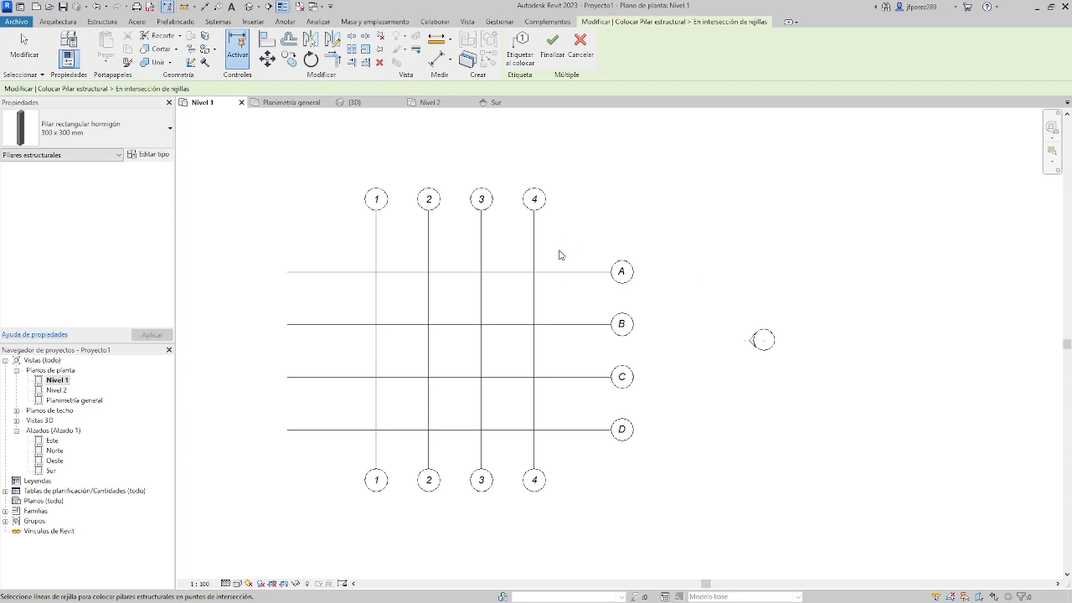
drag(559, 249, 363, 445)
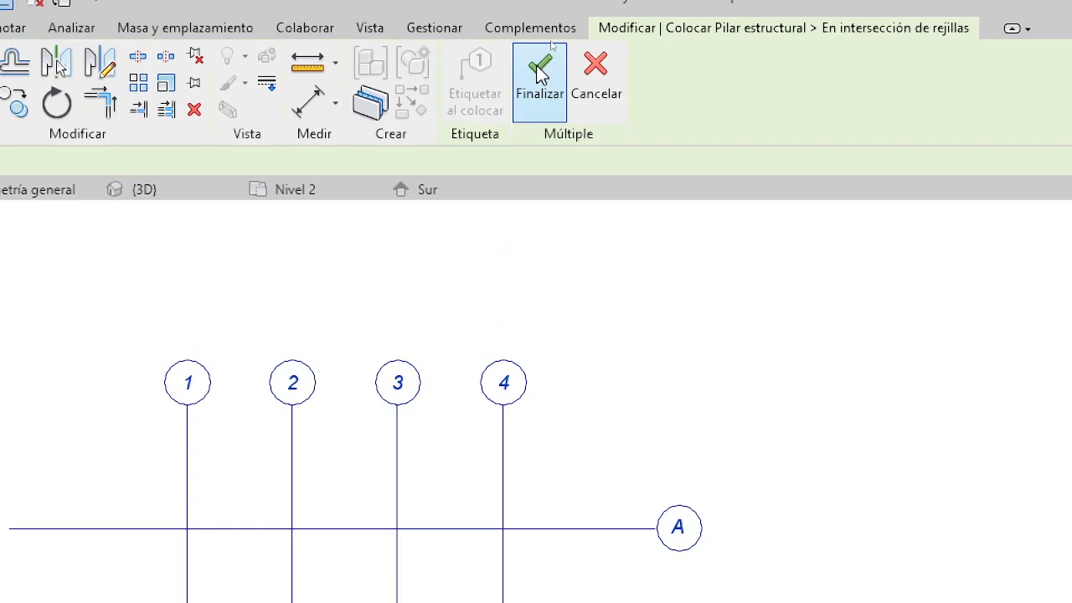
click(544, 84)
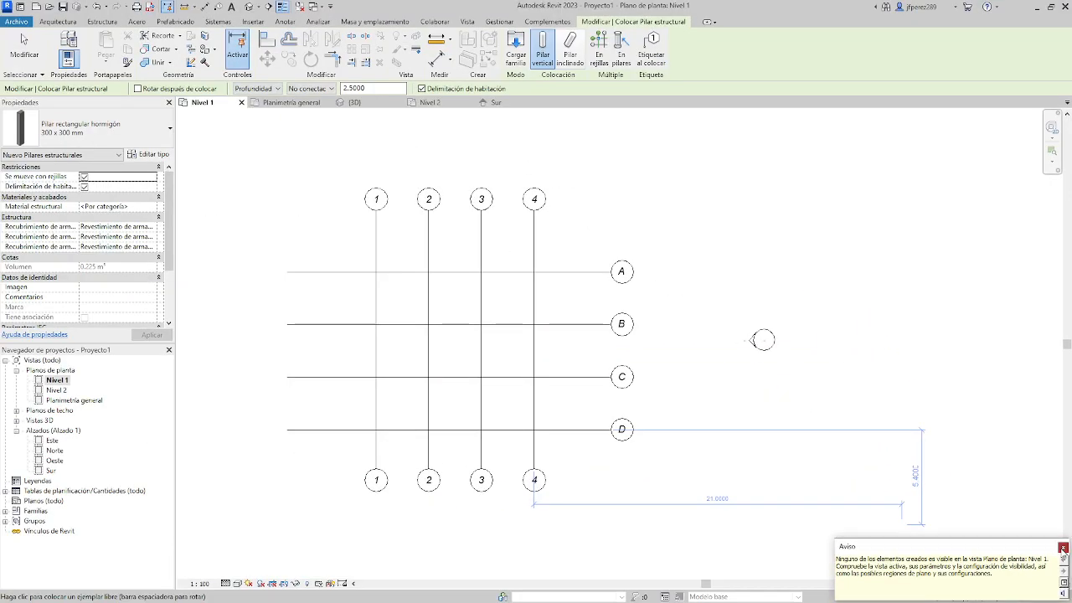
click(1062, 548)
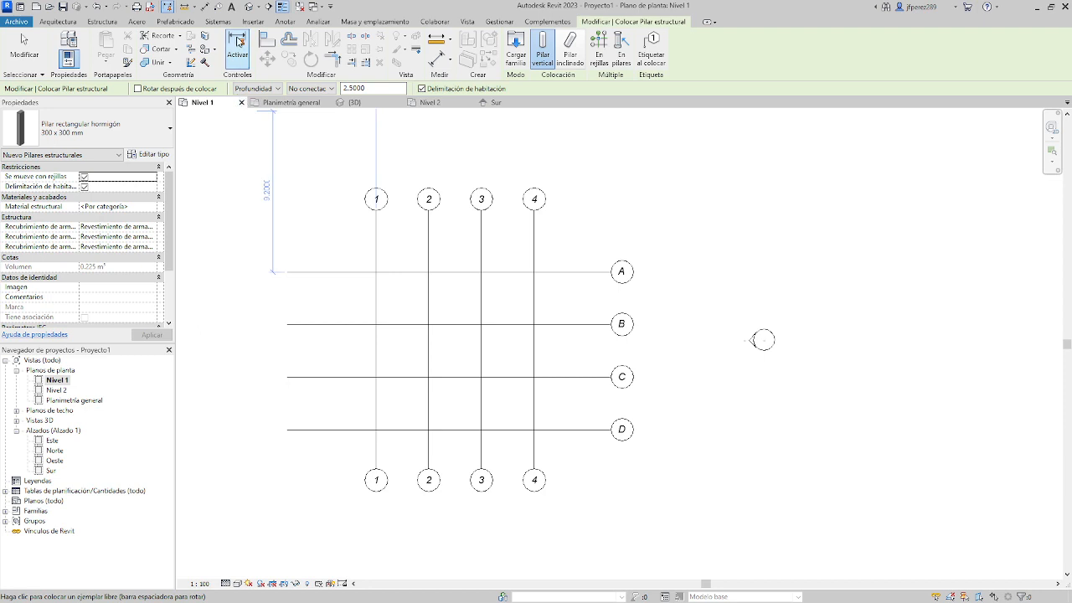
End the placement in the 3D view, select all columns and set their top level (Nivel superior) to Nivel 2.
click(250, 7)
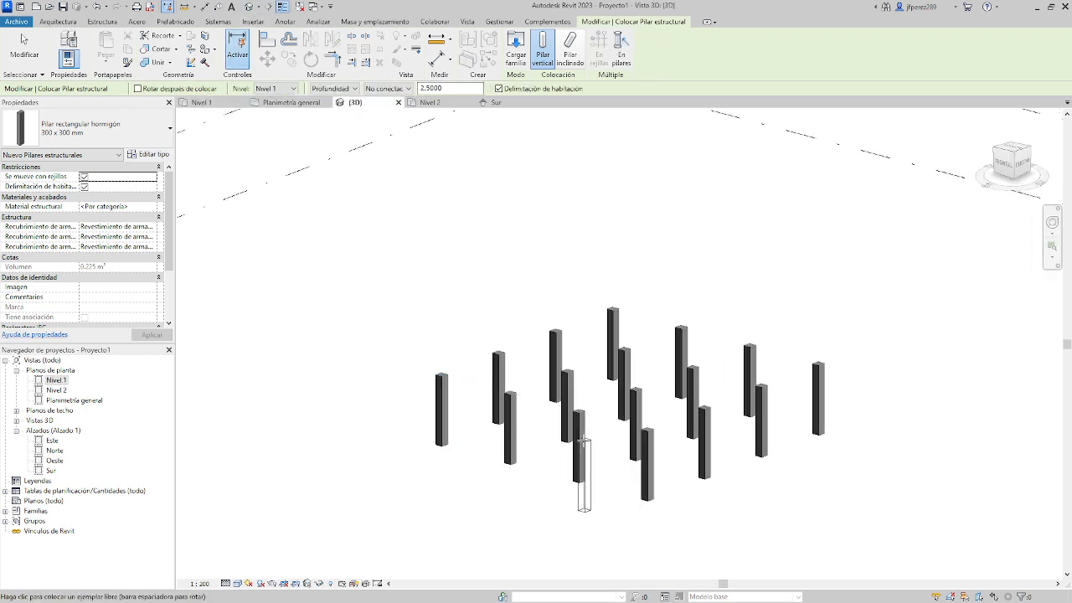
click(23, 40)
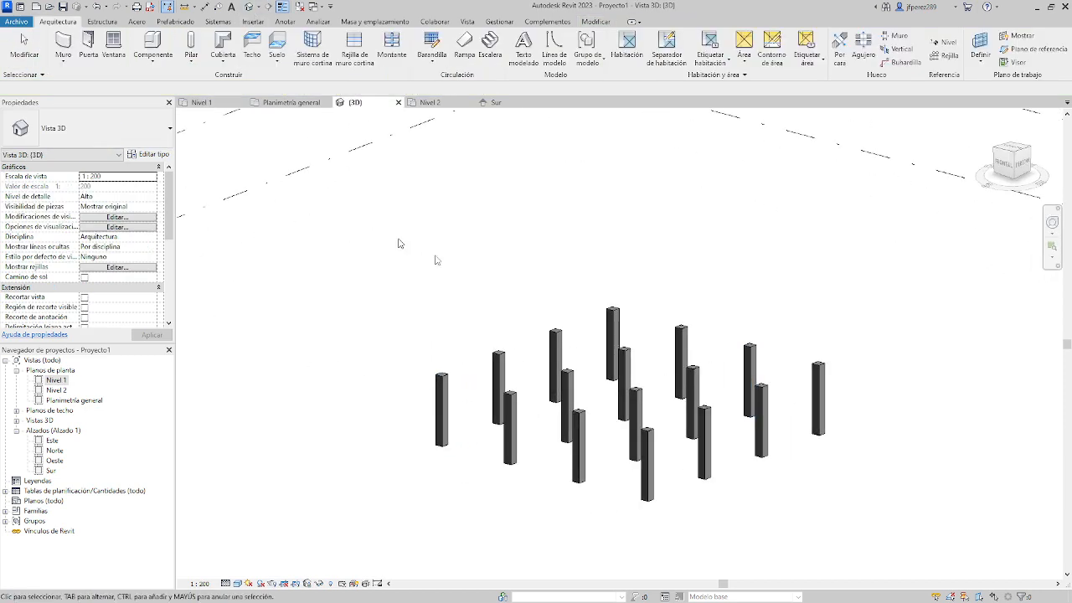
drag(370, 262, 878, 524)
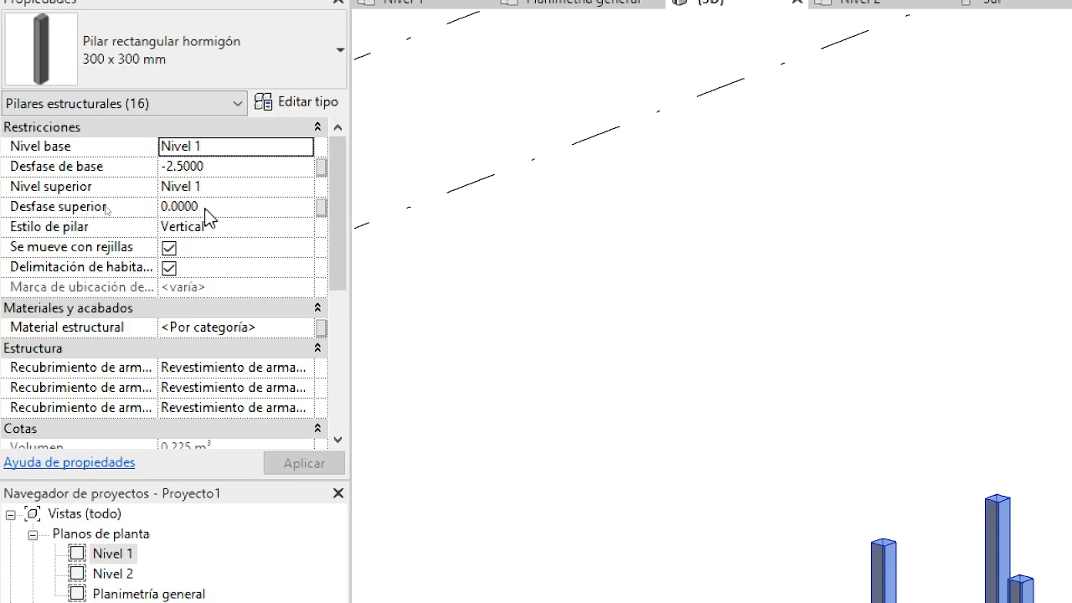
click(127, 196)
click(305, 188)
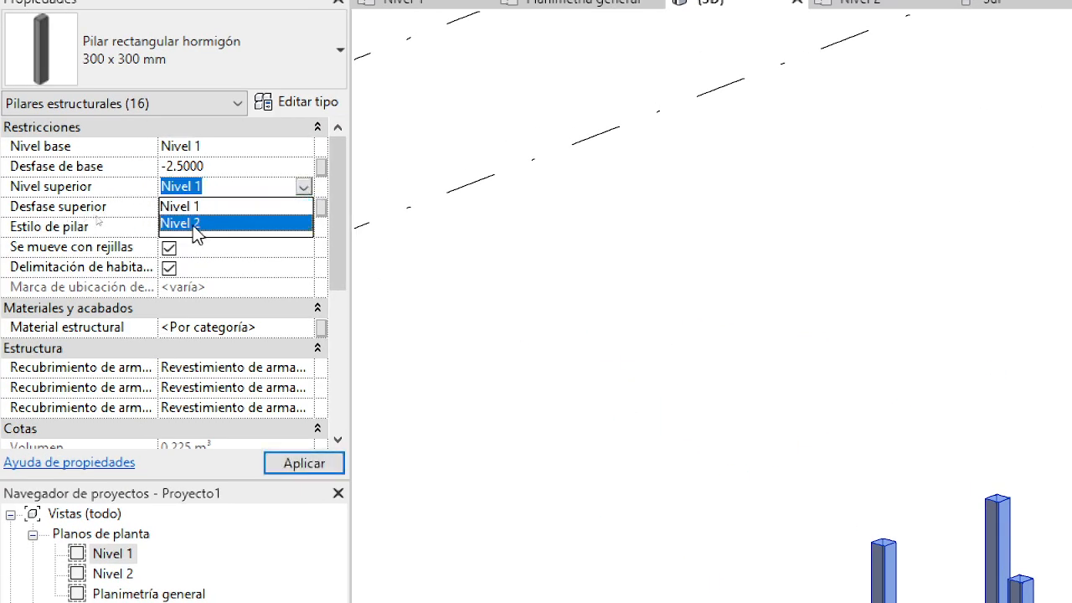
click(199, 224)
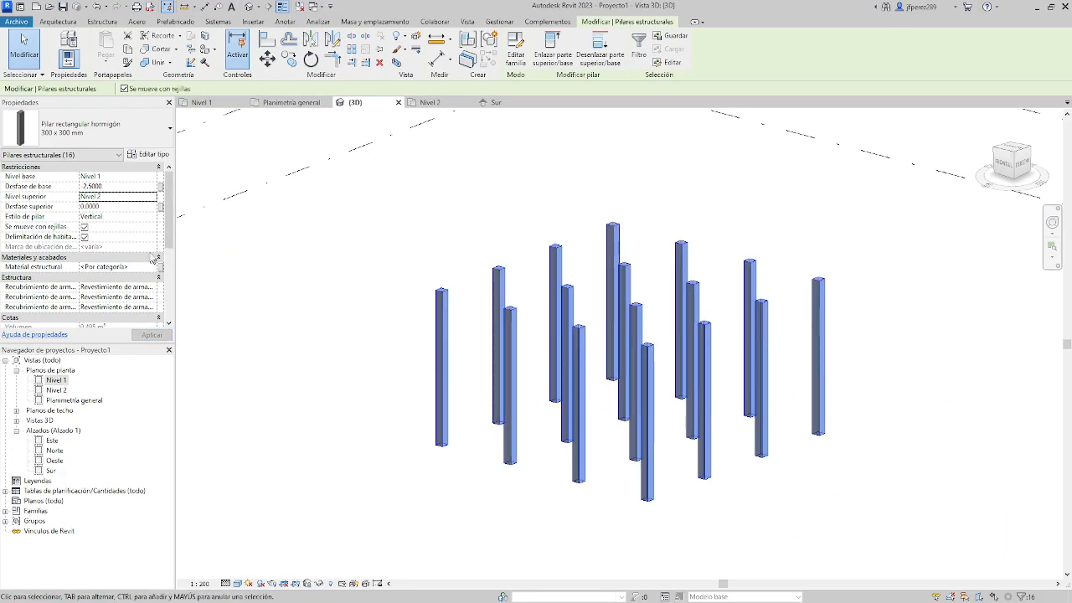
Return to the Nivel 1 floor plan, deselect the columns and move grid C to about 3.70 m from grid B.
double_click(57, 381)
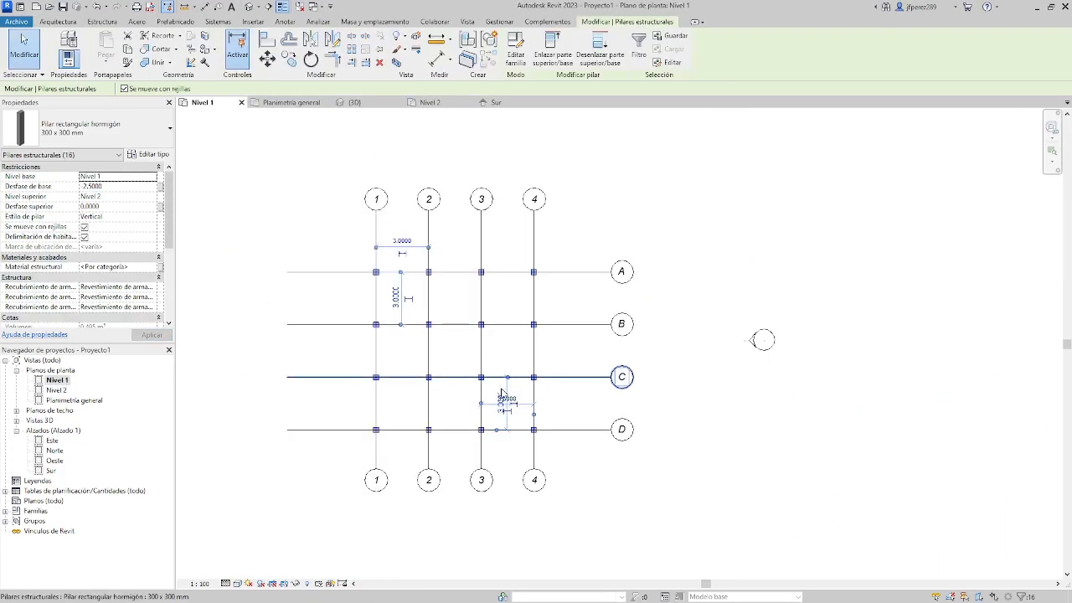
click(469, 401)
scroll(462, 384, up, 2)
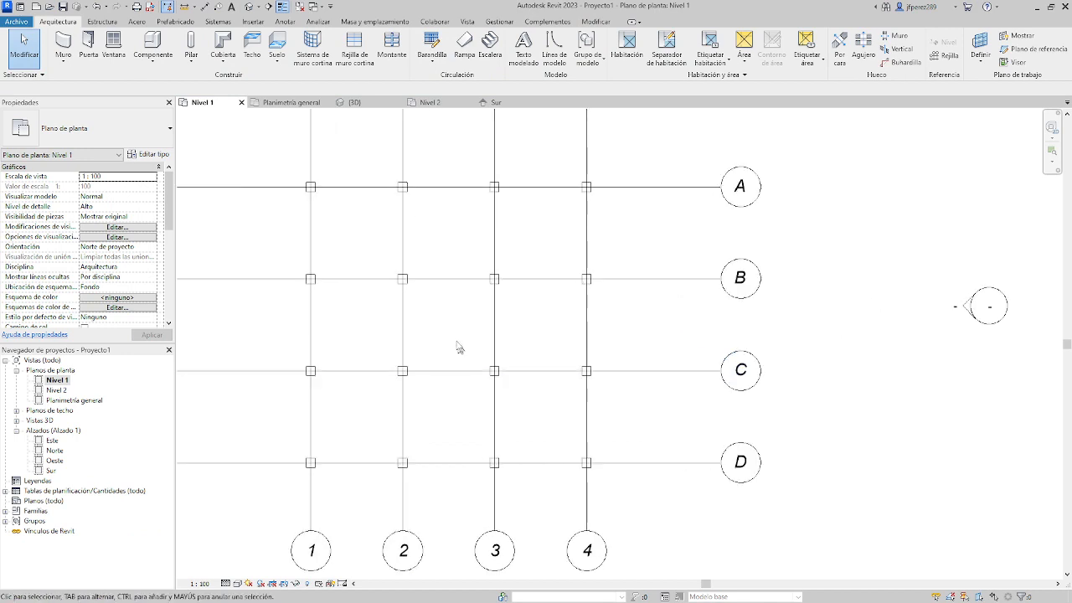
scroll(489, 349, down, 1)
middle_drag(600, 395, 703, 392)
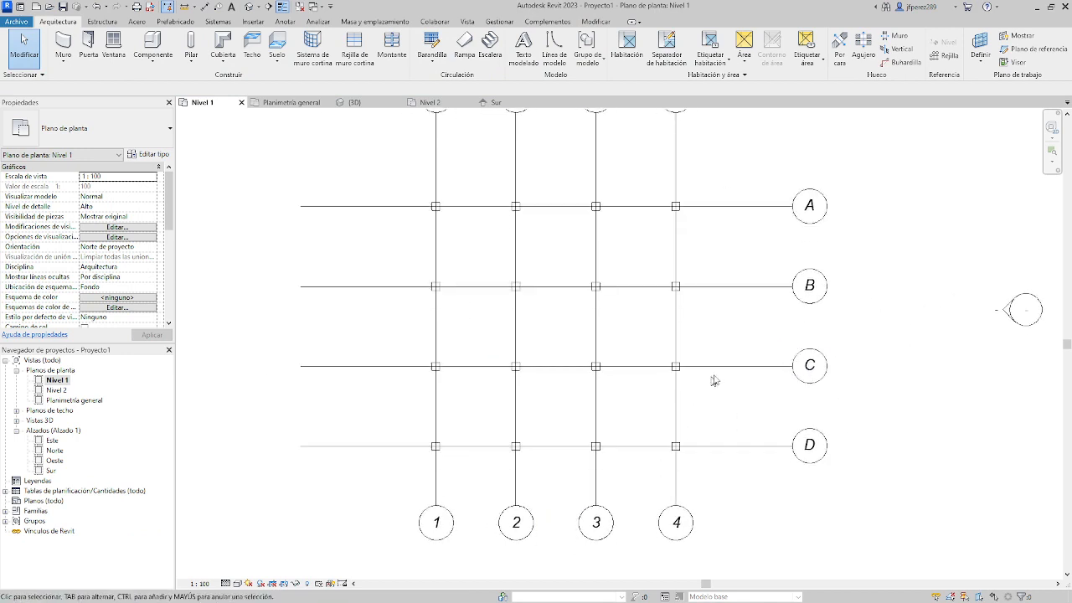
mouse_move(721, 371)
mouse_down()
mouse_move(719, 325)
mouse_move(718, 384)
mouse_up()
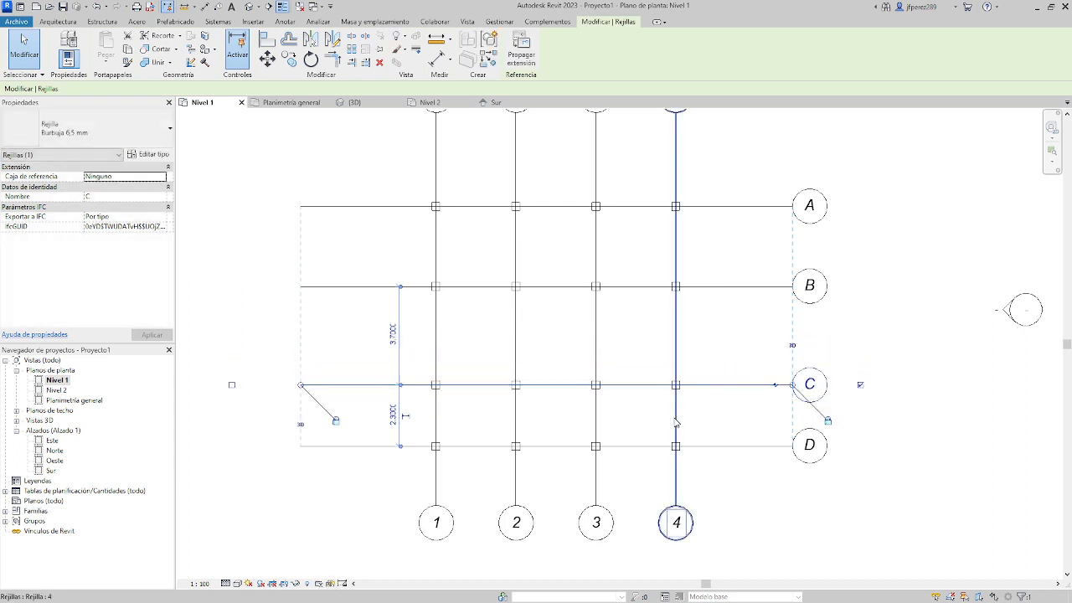
Select grid 4, then move grid C back up to about 3.10 m from grid B and 2.90 m from grid D.
mouse_move(676, 416)
mouse_down()
mouse_move(712, 416)
mouse_move(676, 419)
mouse_up()
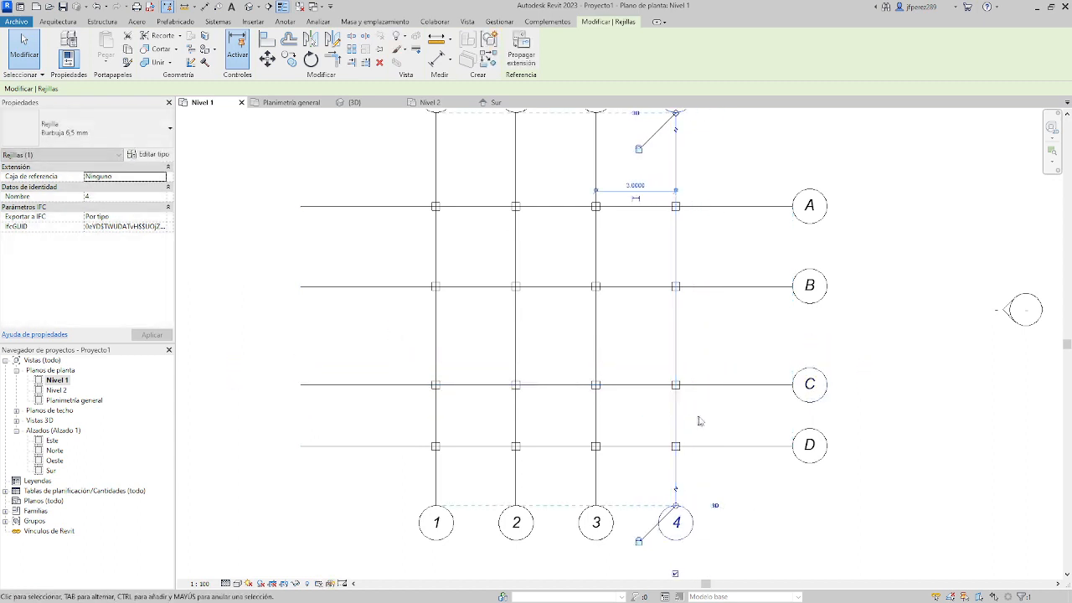
scroll(626, 382, down, 1)
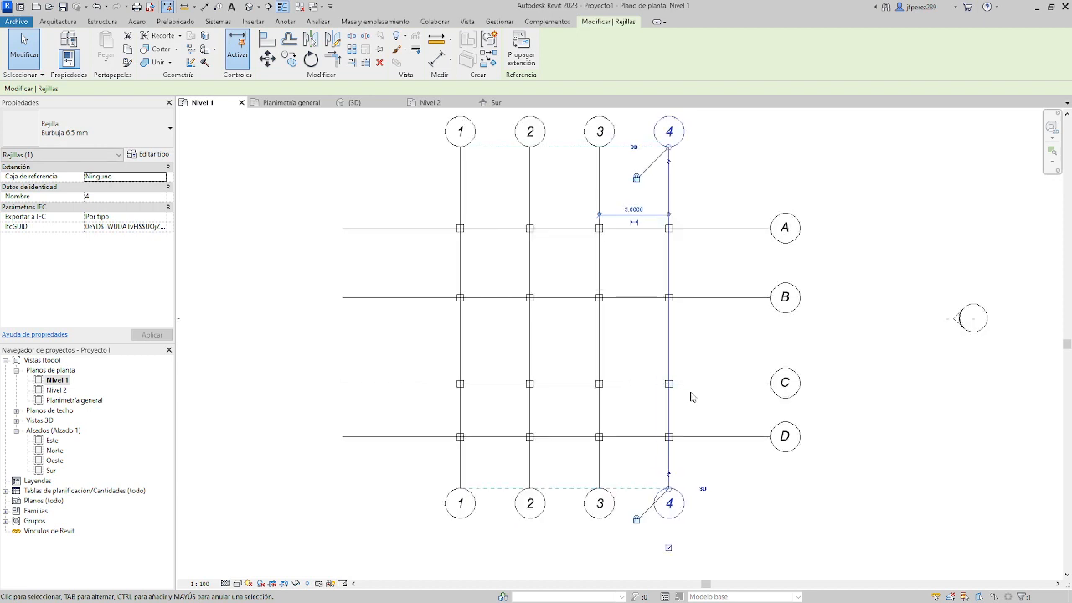
drag(698, 388, 699, 373)
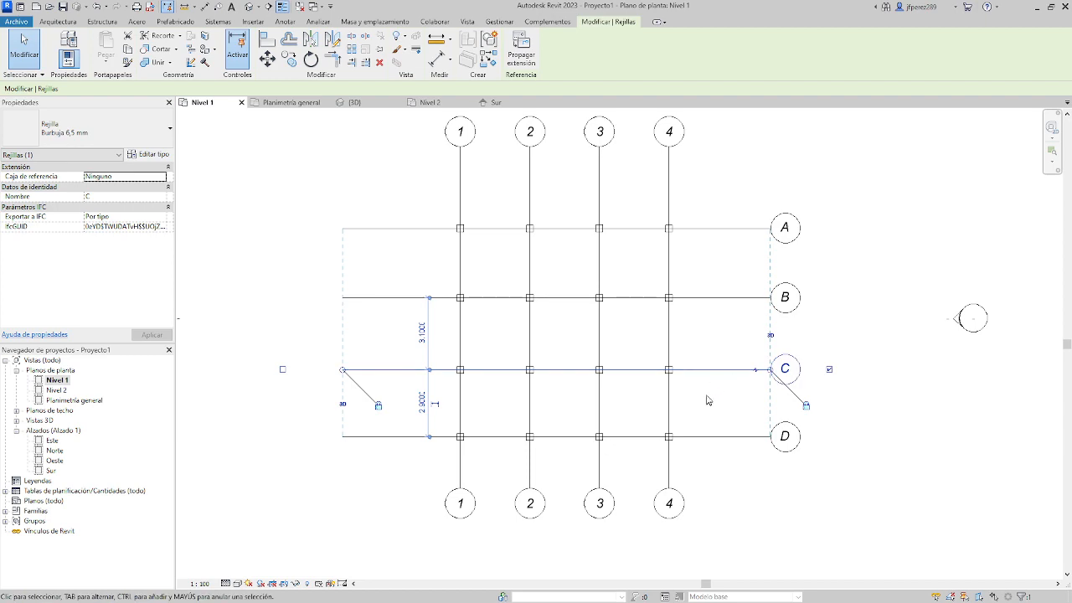
key(alt+Tab)
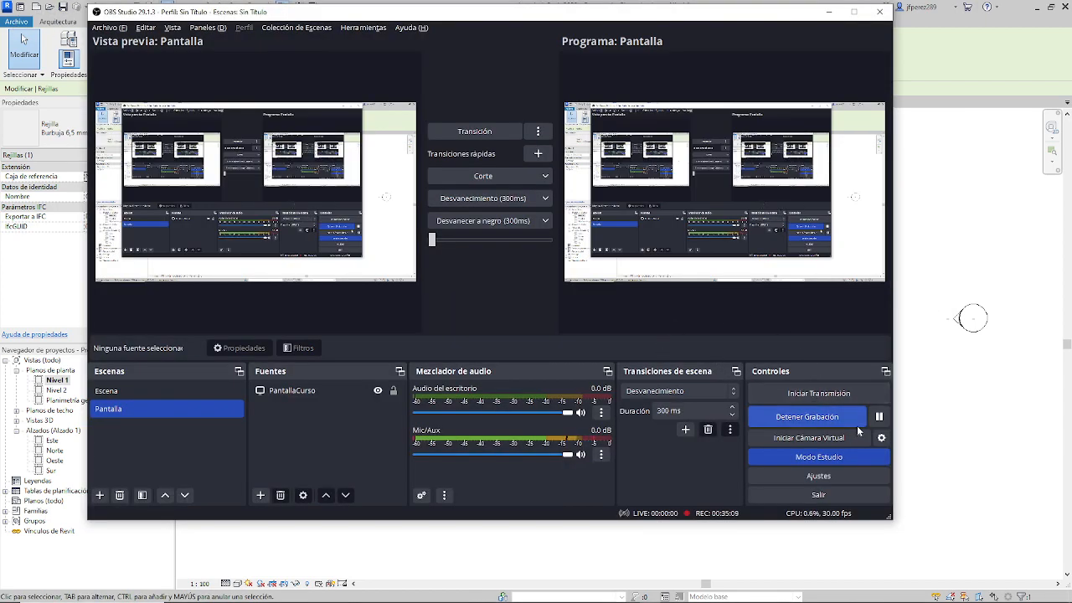